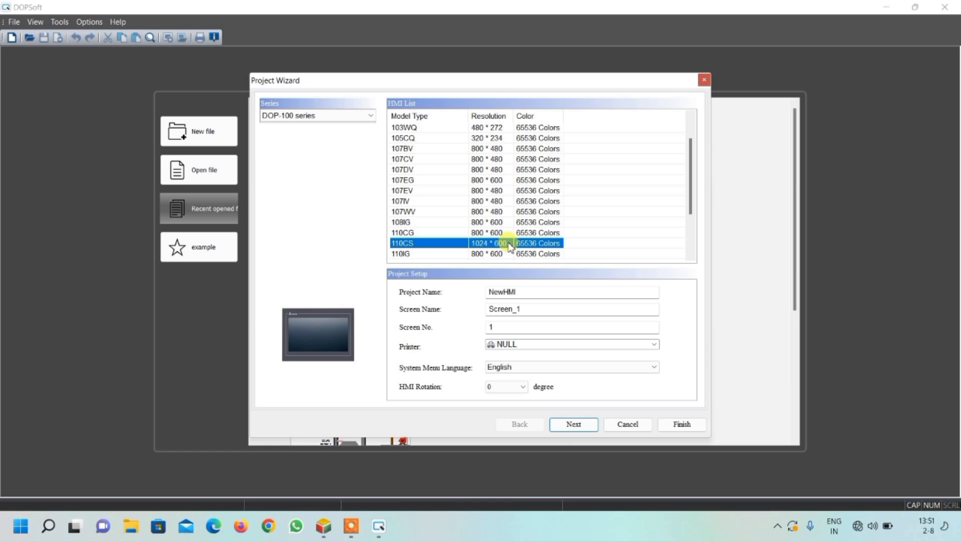
Name the new DOP-100 series project AUTOMATION COMMUNITY FILL MIX DRAIN
left_click_drag(518, 290, 450, 294)
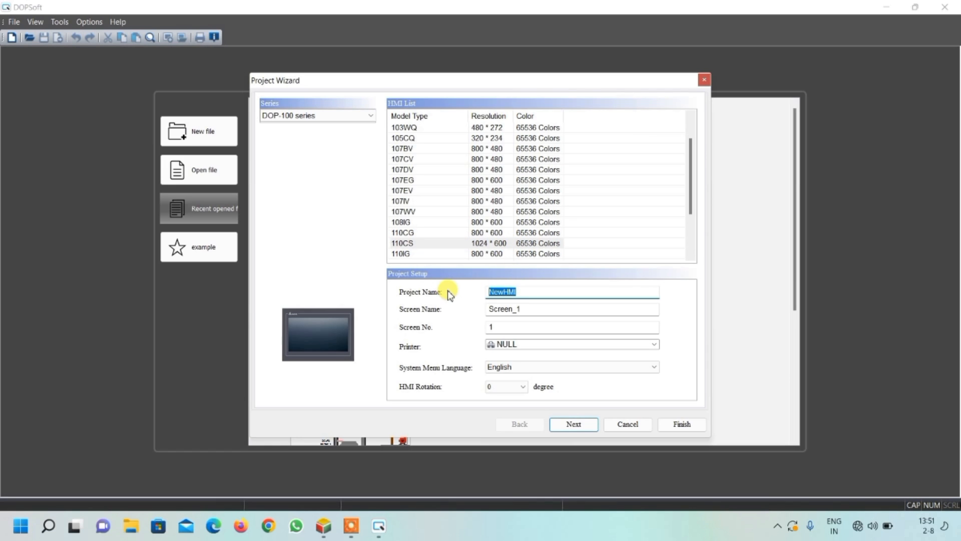
type("F")
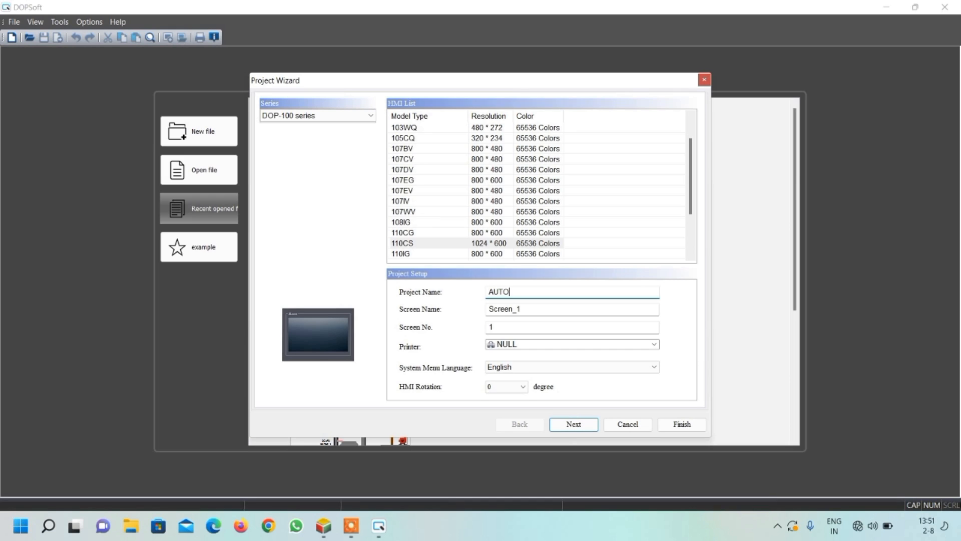
type("UTOMATION COMMUNITY FILL MIX DRAIN")
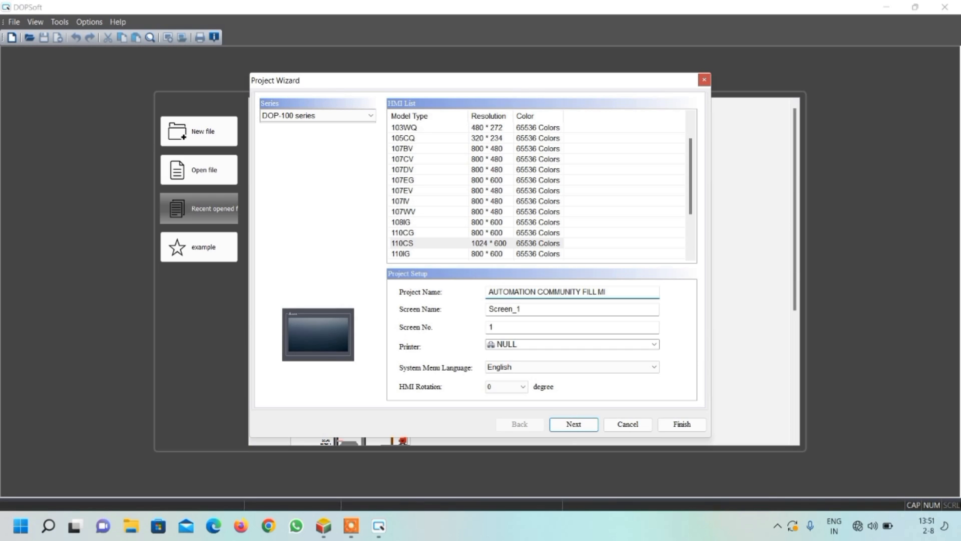
Change the COM2 link's communication option from Not used to the other choice and finish creating the project
left_click(587, 425)
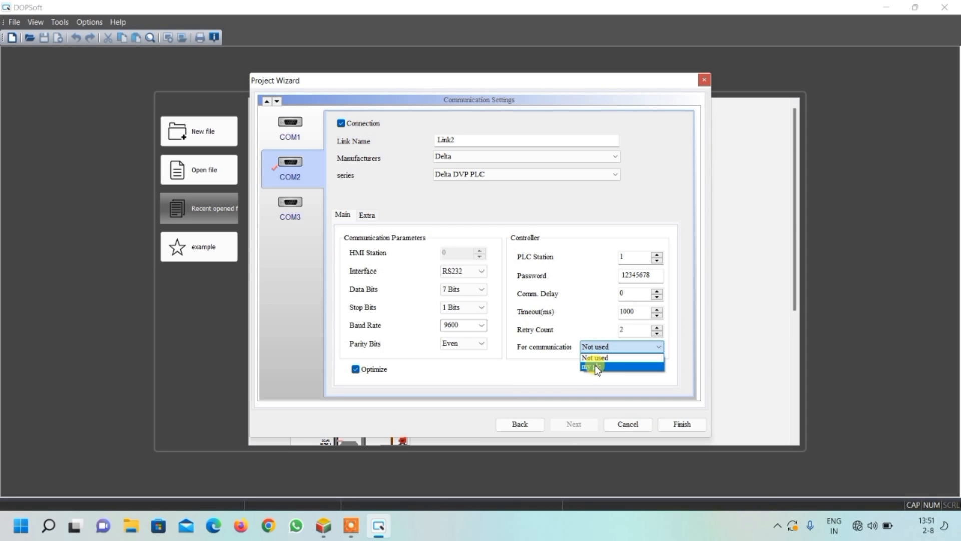
left_click(596, 367)
left_click(678, 423)
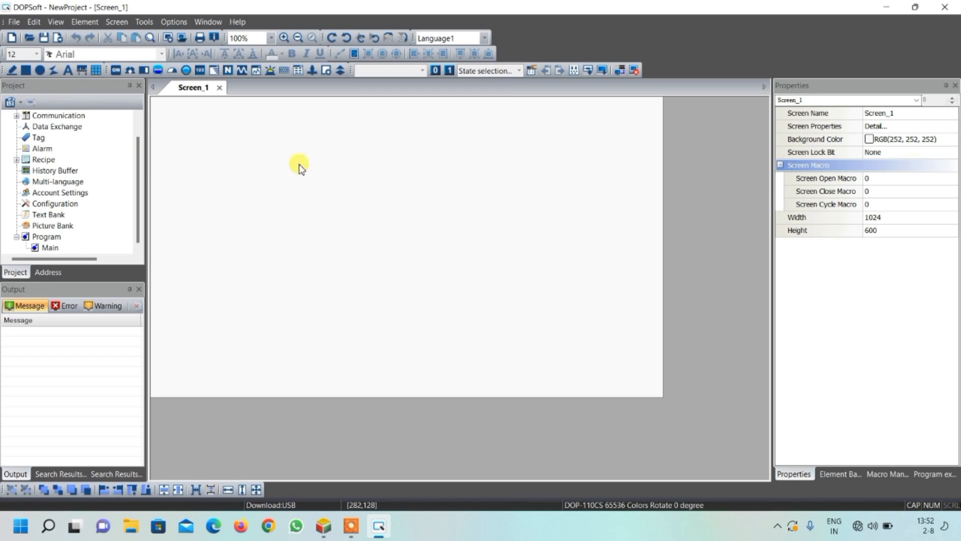
Draw a rectangle about 329 by 398 and place it at the lower middle of Screen_1
left_click_drag(345, 199, 509, 398)
left_click_drag(442, 280, 422, 283)
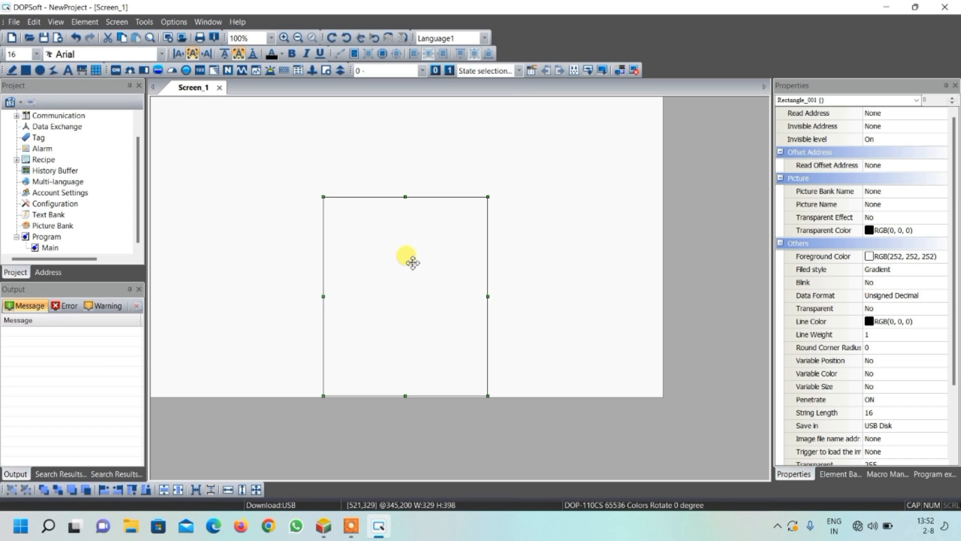
Assign the picture Tanks_142.bmp from the $3DTank.pib picture bank to the rectangle
double_click(410, 262)
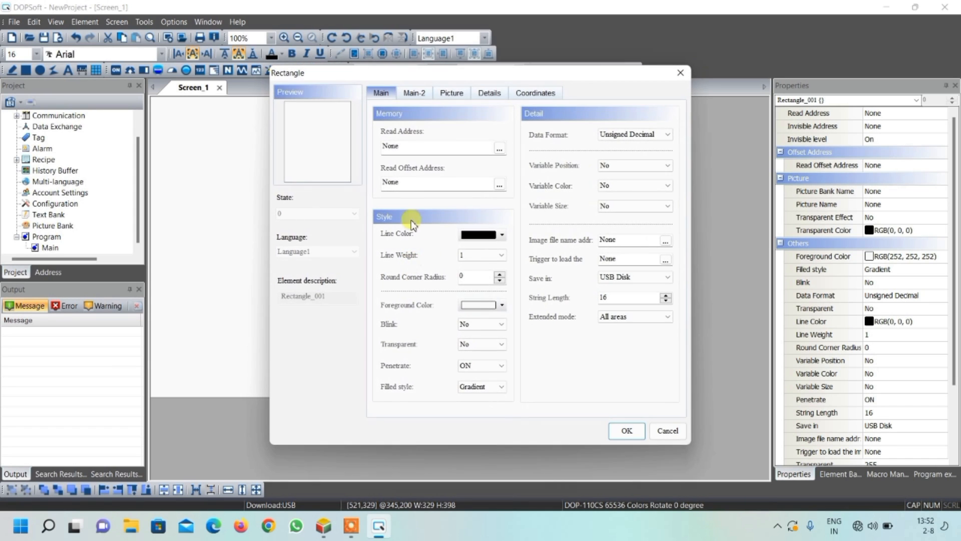
left_click(449, 95)
left_click(506, 134)
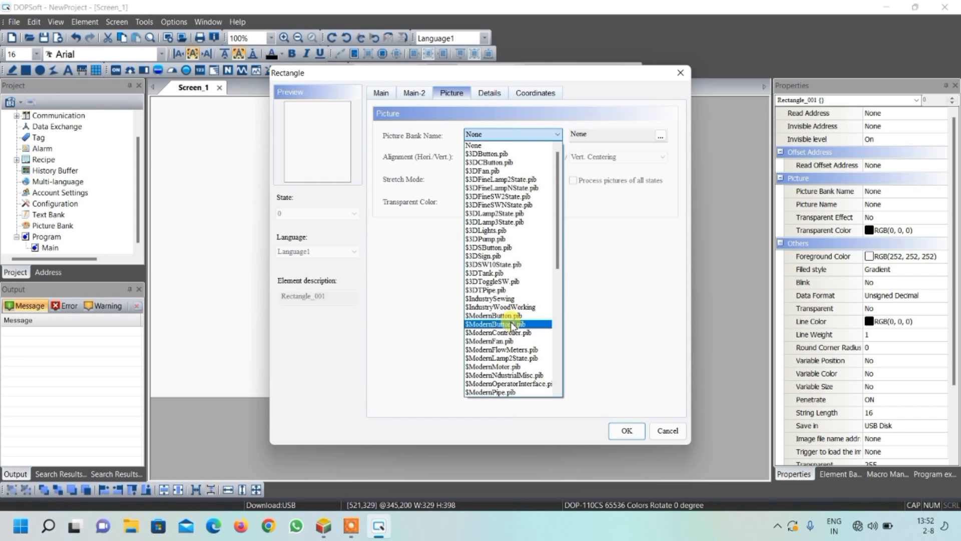
scroll(513, 350, "down", 1)
scroll(513, 350, "down", 1)
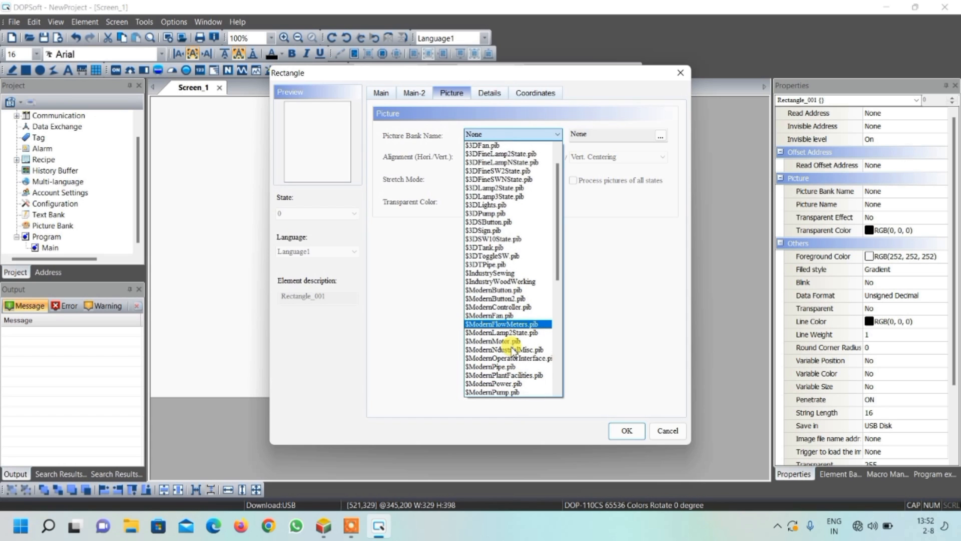
scroll(513, 351, "down", 3)
scroll(513, 350, "up", 4)
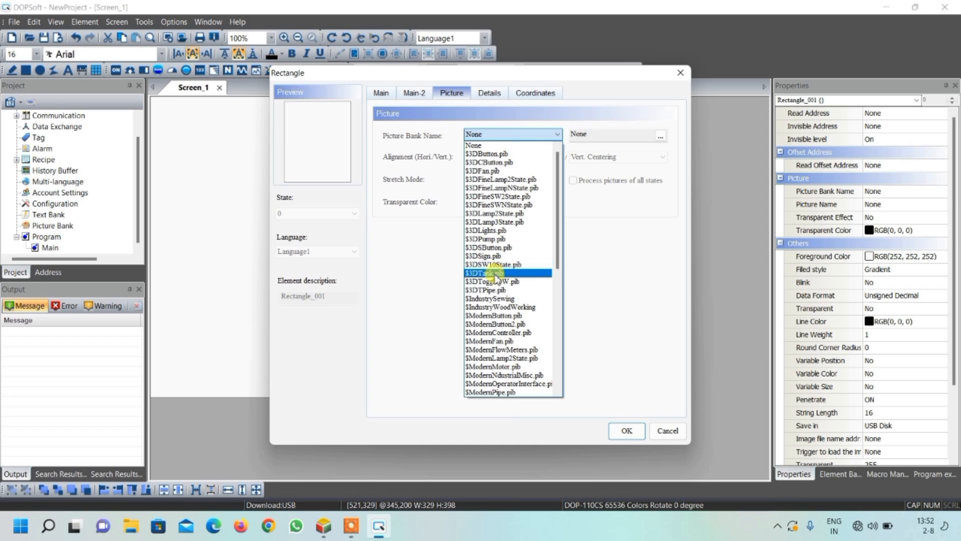
left_click(493, 275)
scroll(496, 275, "down", 15)
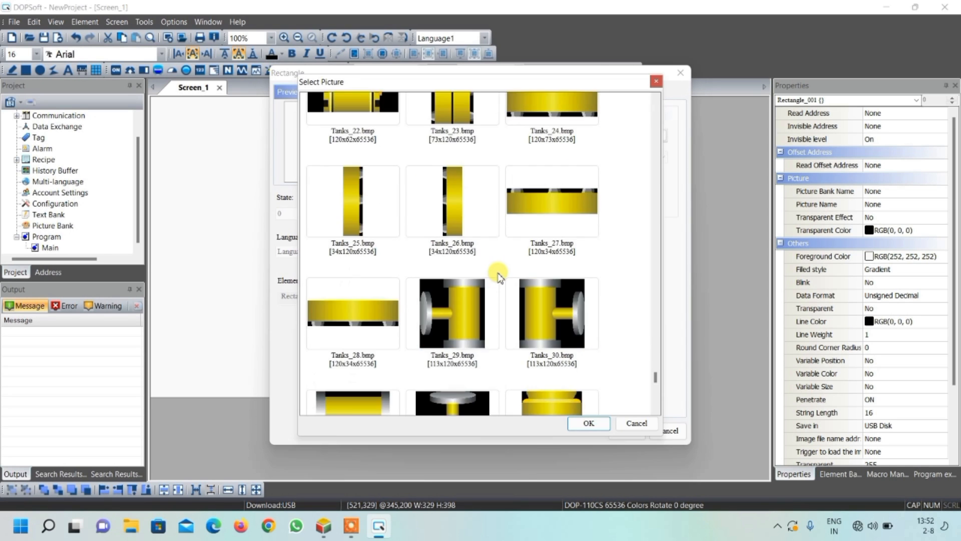
scroll(500, 276, "down", 20)
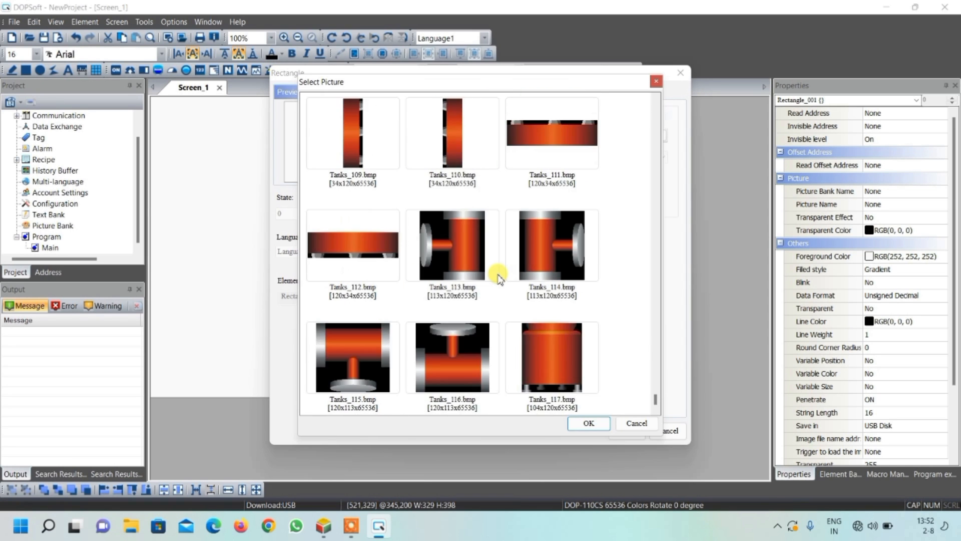
scroll(499, 277, "down", 3)
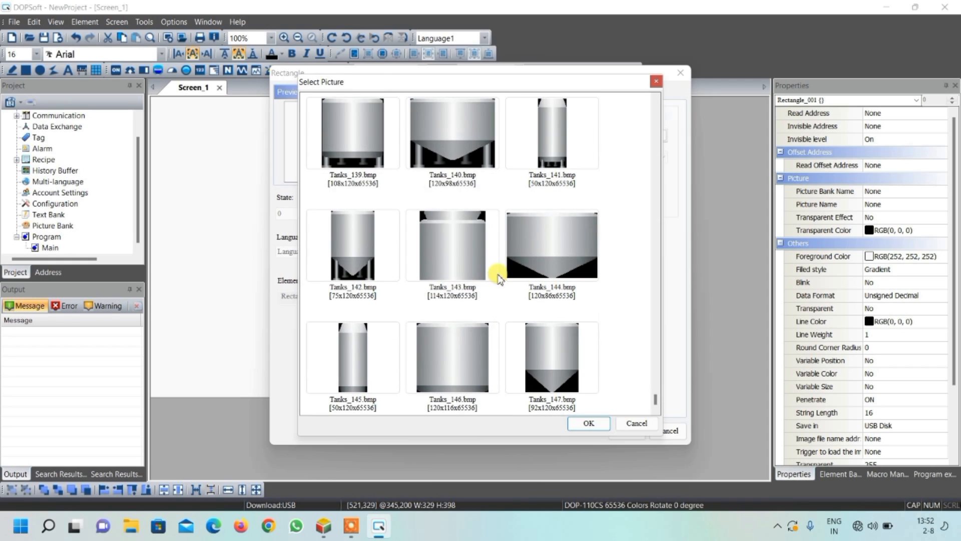
left_click(353, 240)
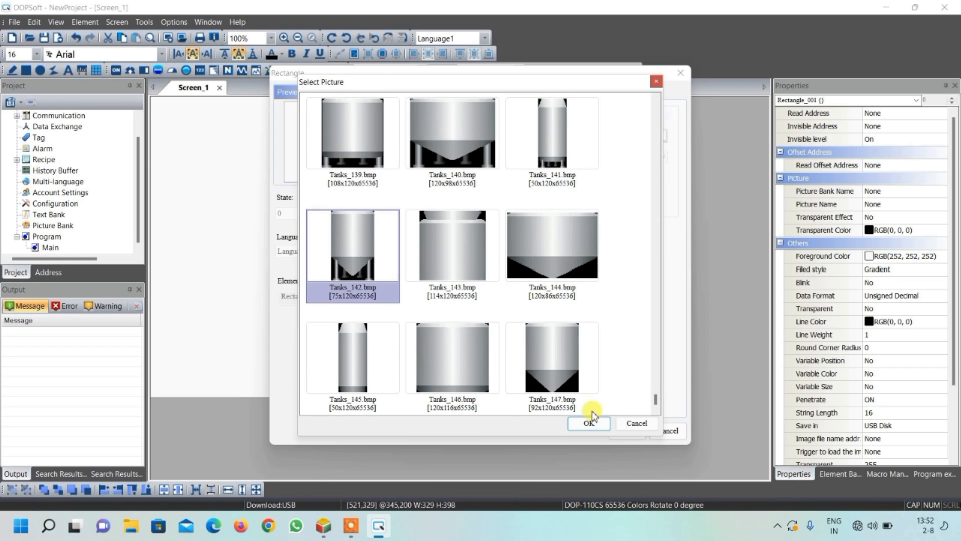
left_click(591, 424)
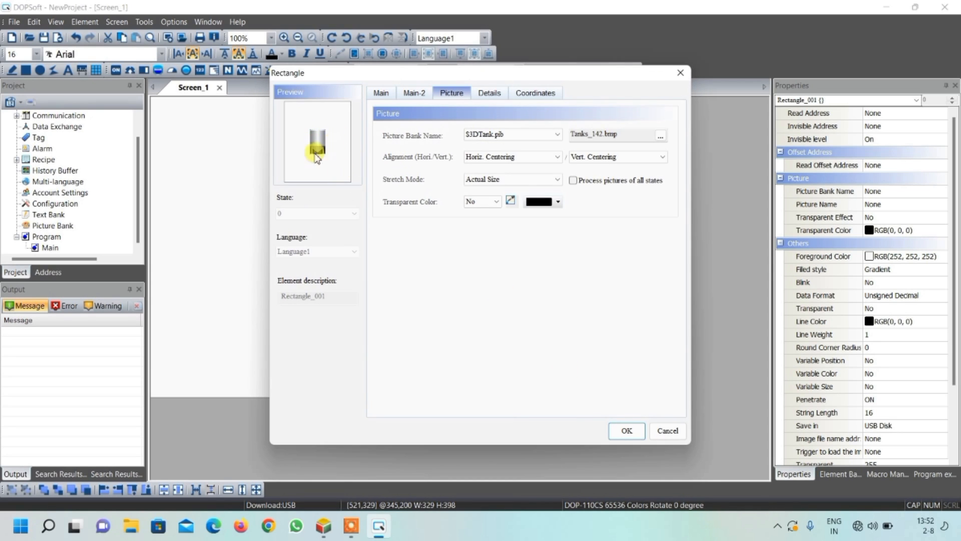
Set the tank picture's stretch mode to Stretch All and its transparent color to Yes with black, and apply the settings
left_click(509, 178)
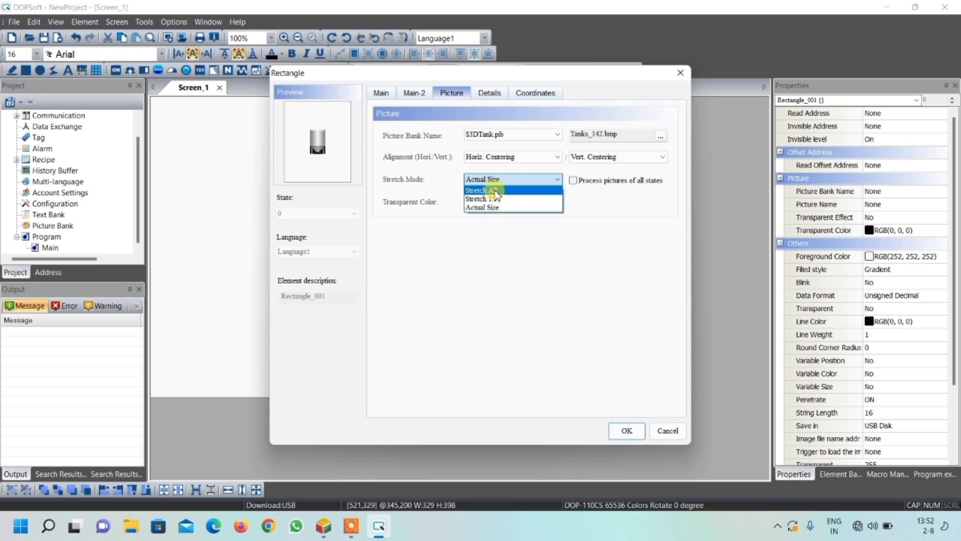
left_click(481, 190)
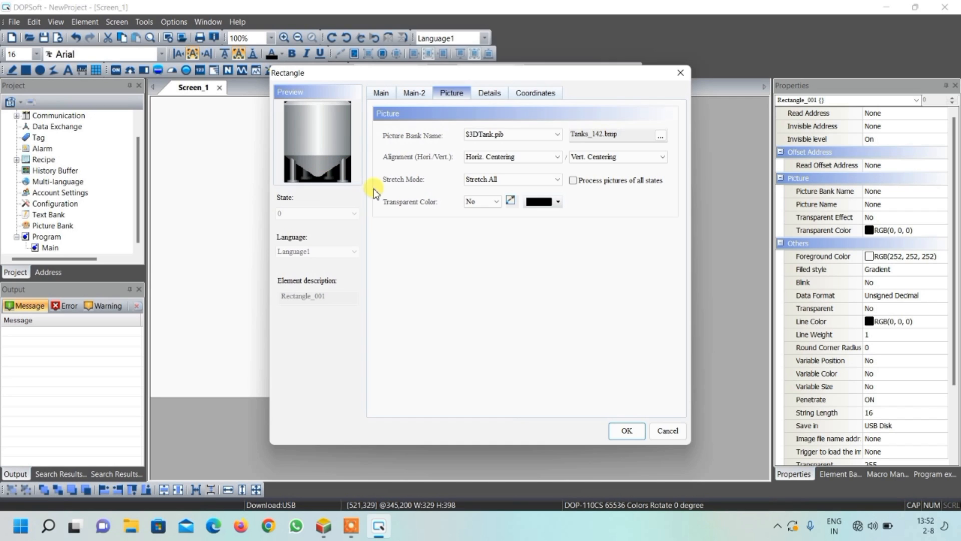
left_click(482, 203)
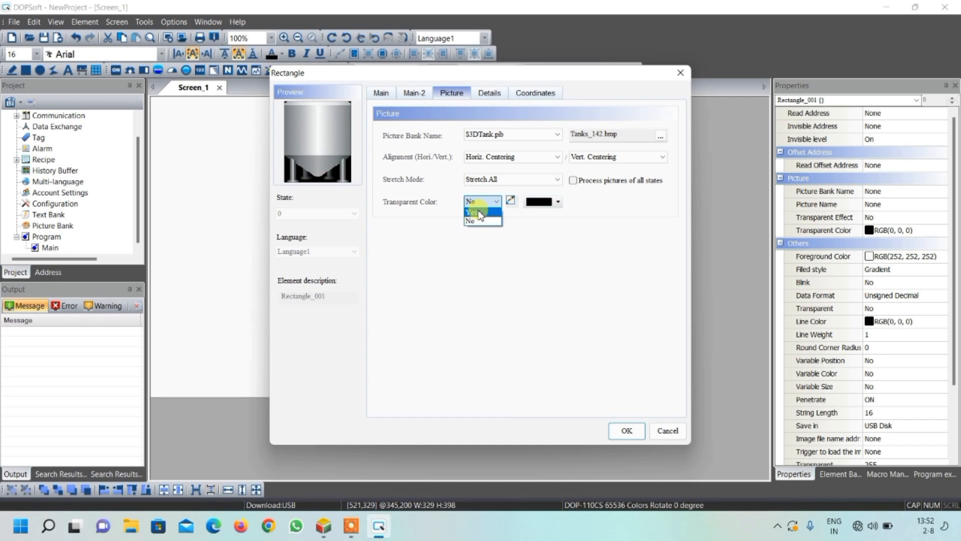
left_click(480, 214)
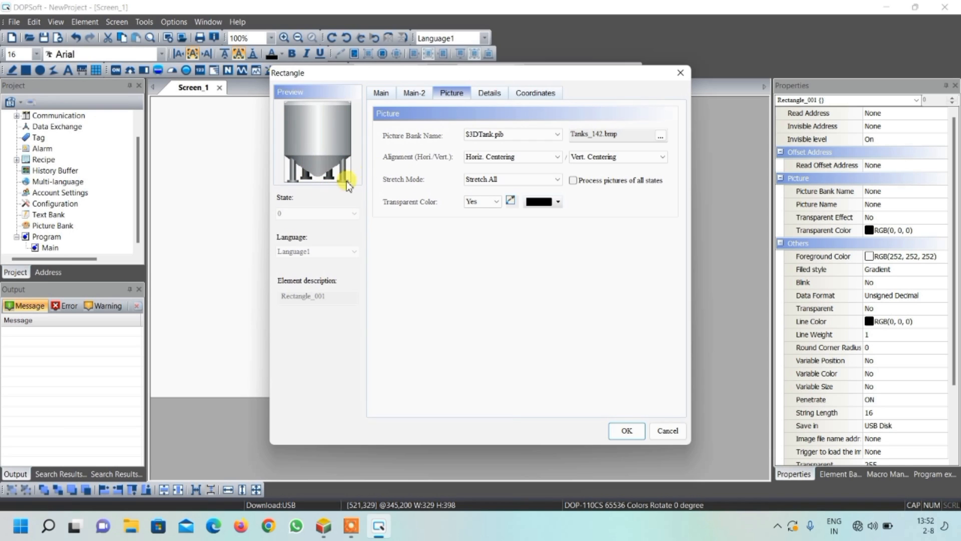
left_click(625, 430)
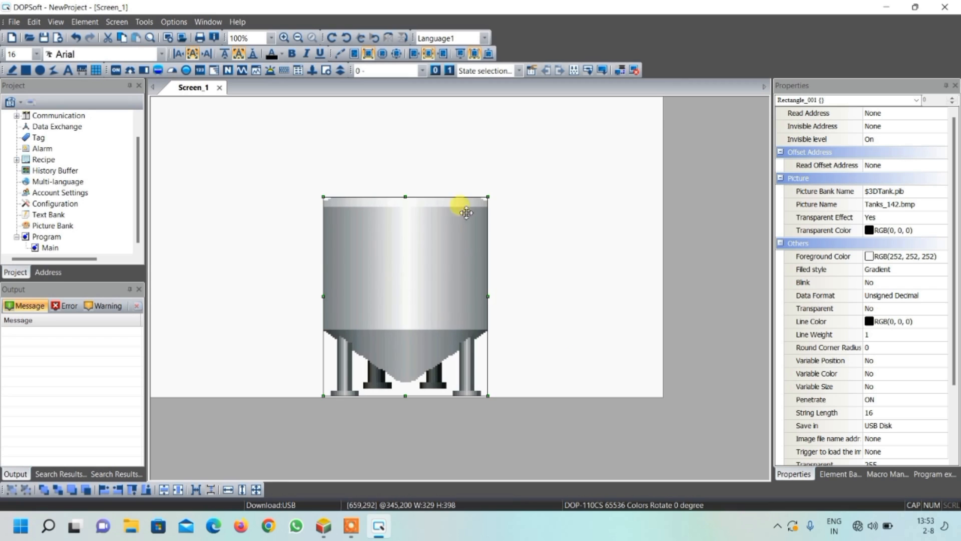
left_click(557, 284)
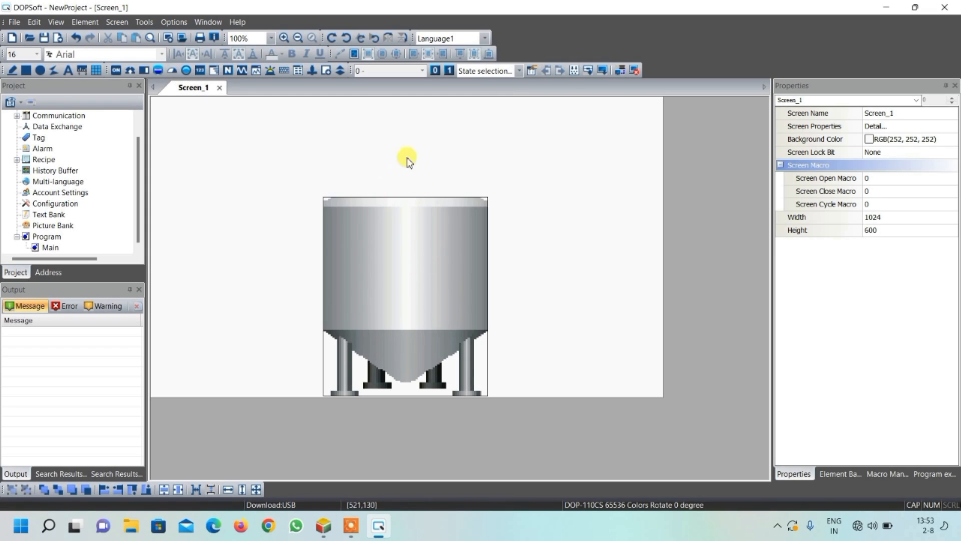
Draw a multistate indicator about 102 by 66 centered just above the tank
left_click(185, 71)
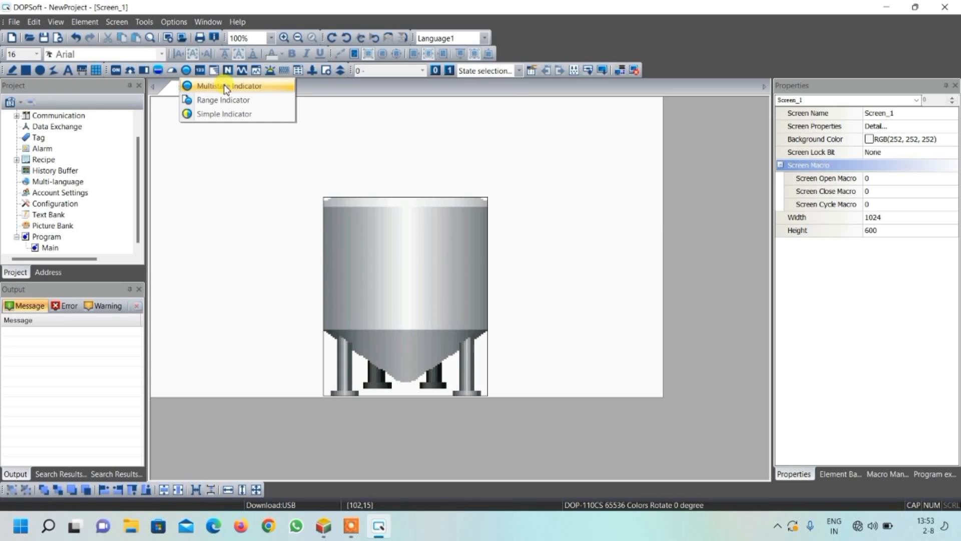
left_click(224, 84)
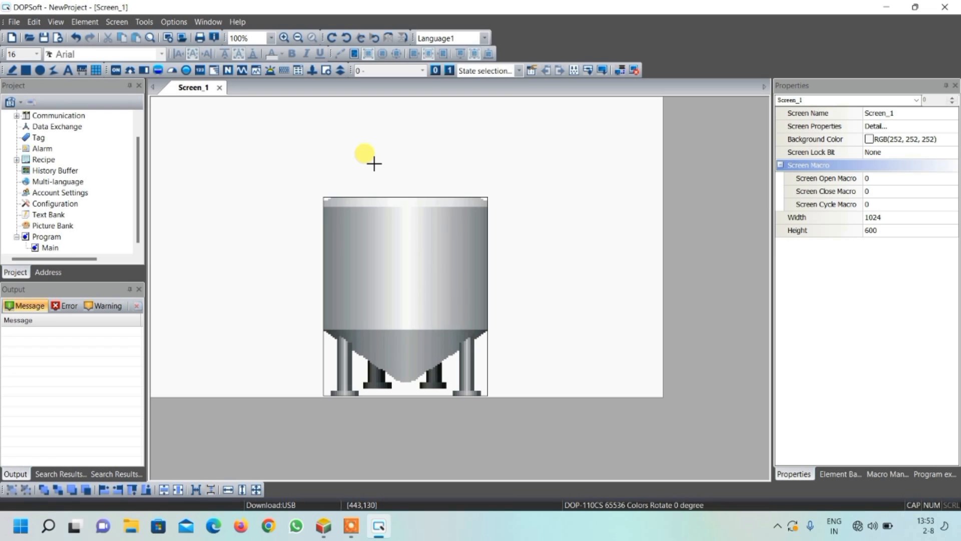
left_click_drag(372, 162, 423, 195)
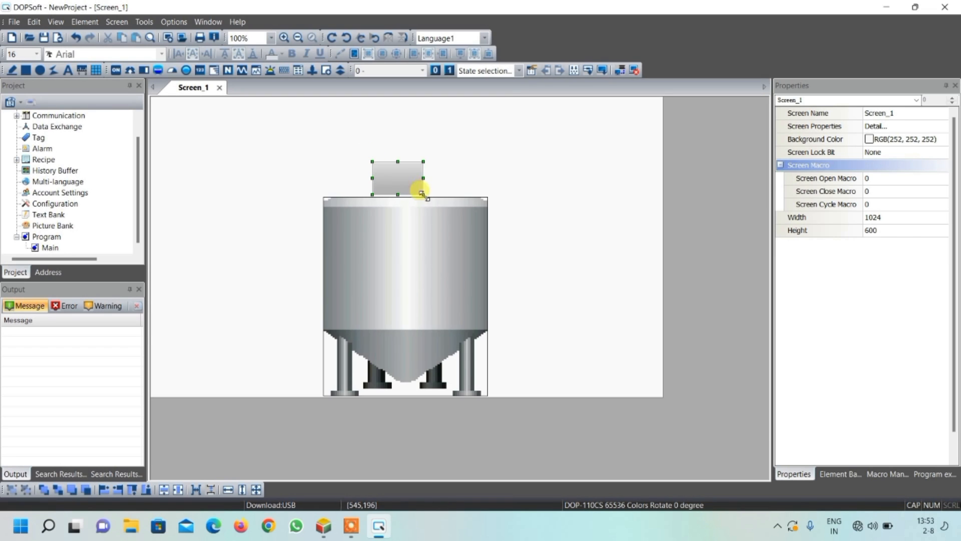
Set the foreground color of the multistate indicator above the tank to white
double_click(400, 180)
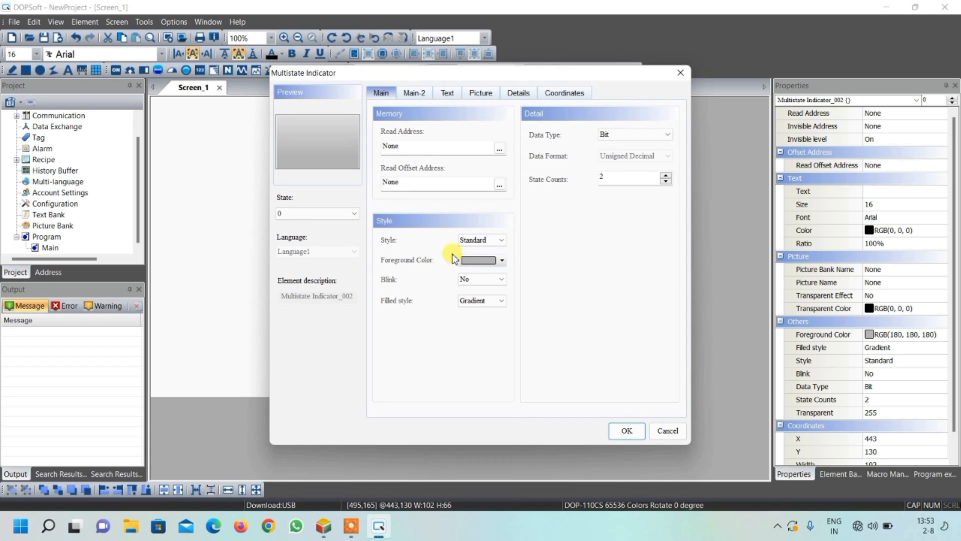
left_click(470, 261)
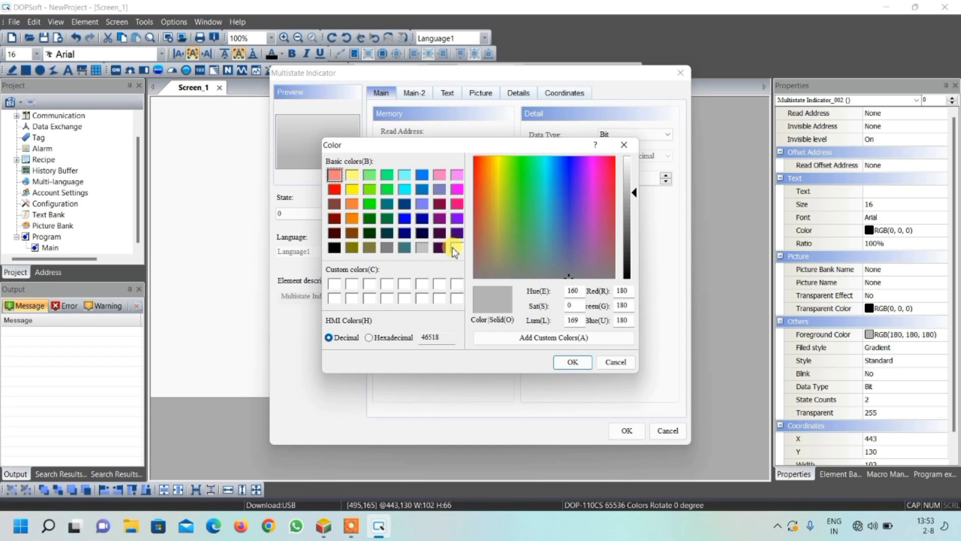
left_click(456, 248)
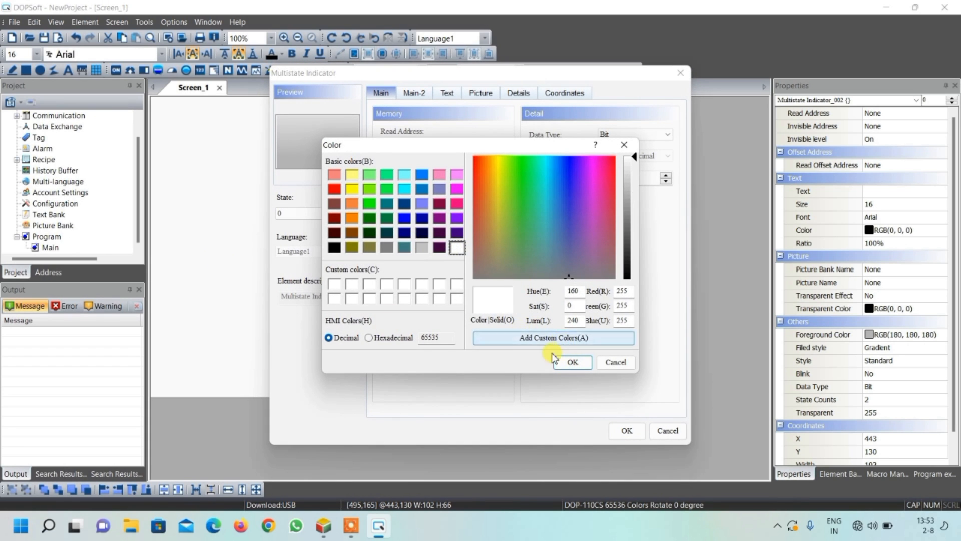
left_click(566, 362)
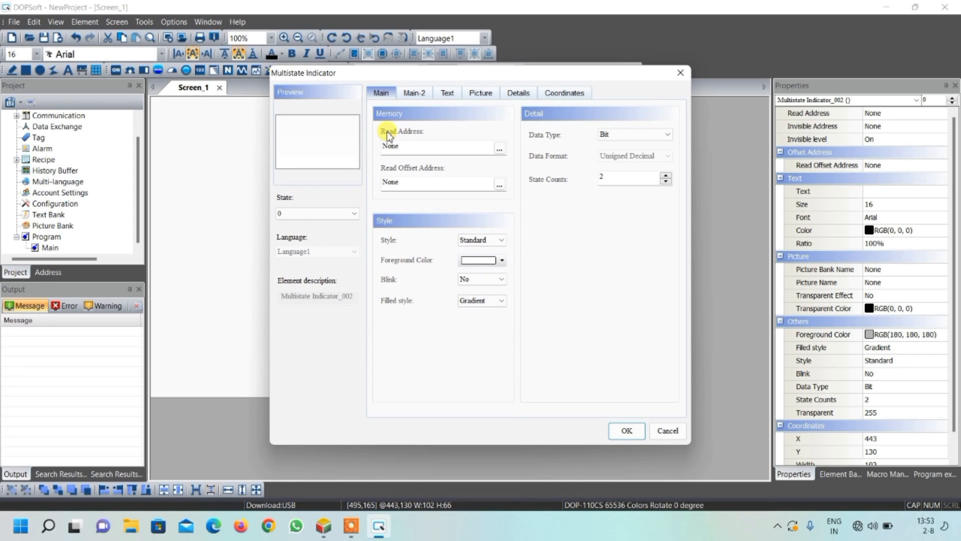
Set the multistate indicator's read address to bit device Y0 on Link2
left_click(500, 149)
left_click(525, 190)
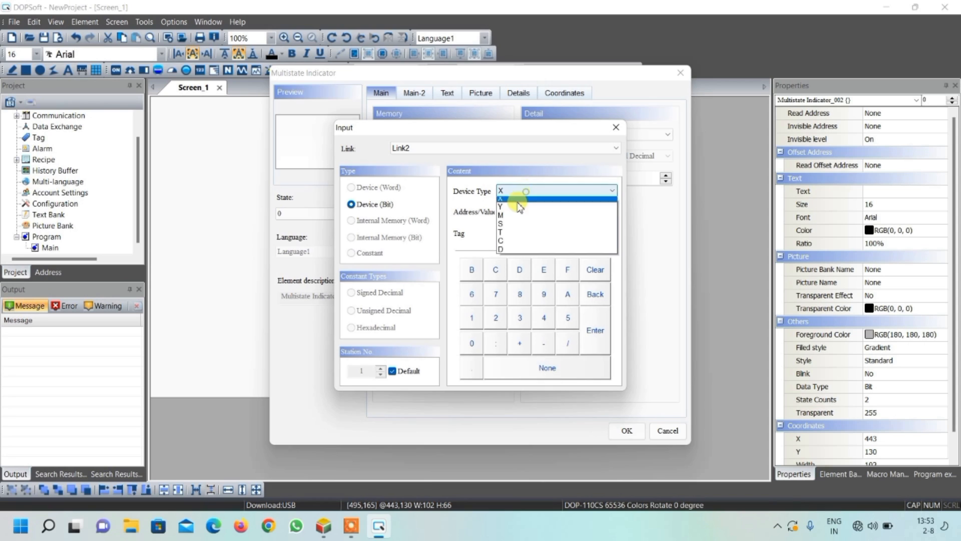
left_click(518, 207)
left_click(471, 343)
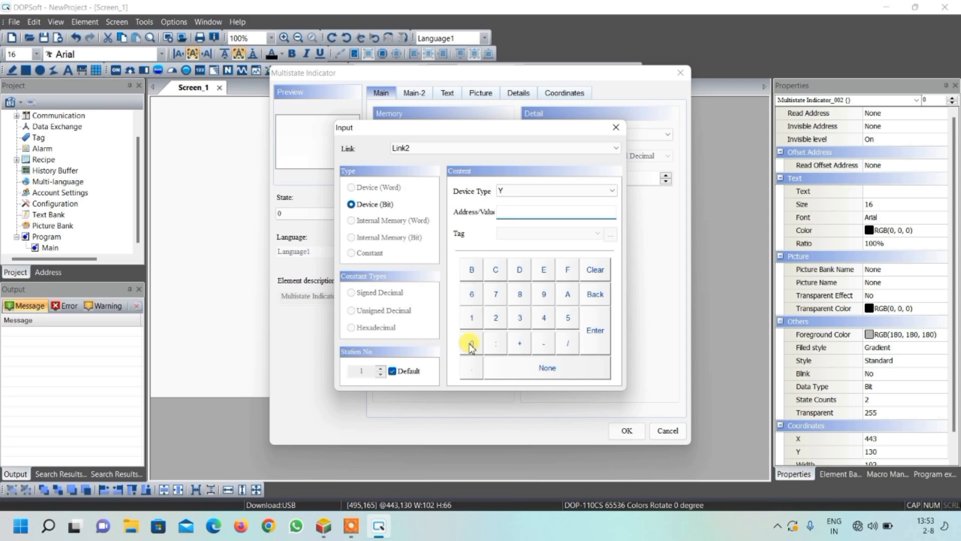
left_click(591, 330)
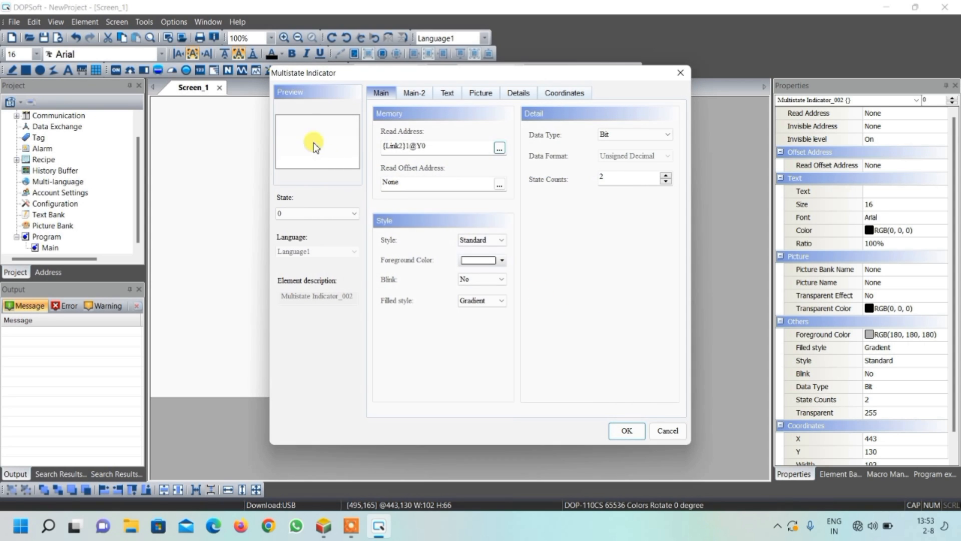
Assign HMI-Motor-02.png from the $ModernMotor.pib picture bank to state 0 of the indicator, with stretch mode Stretch All
left_click(317, 210)
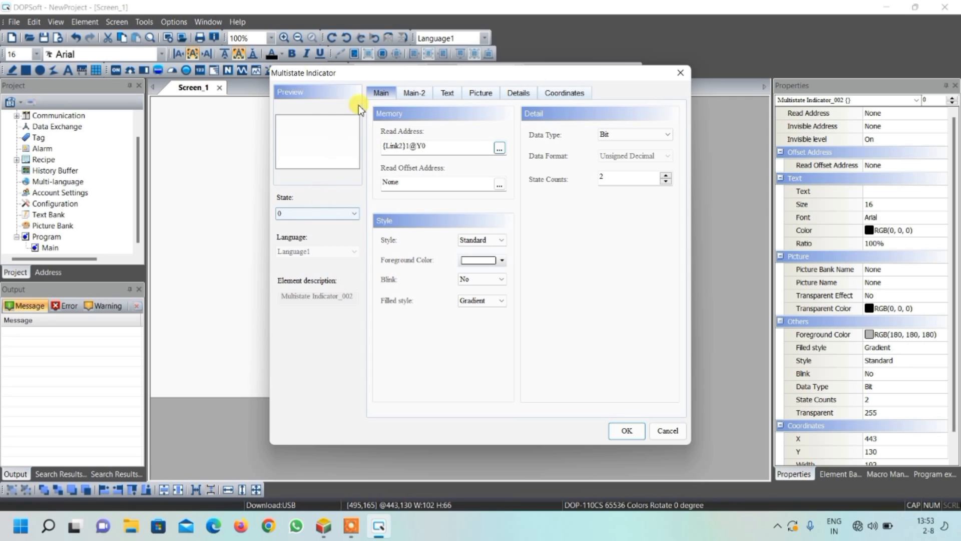
left_click(491, 95)
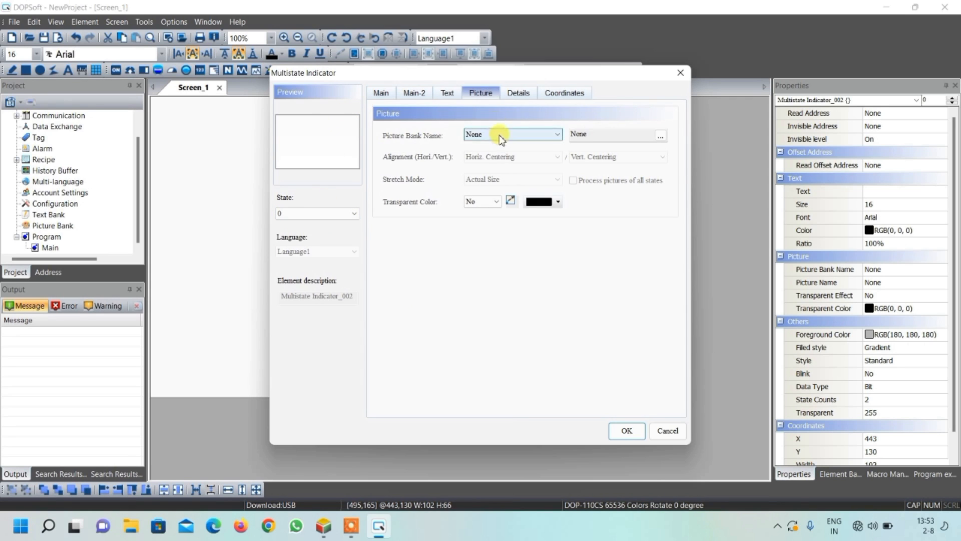
left_click(524, 136)
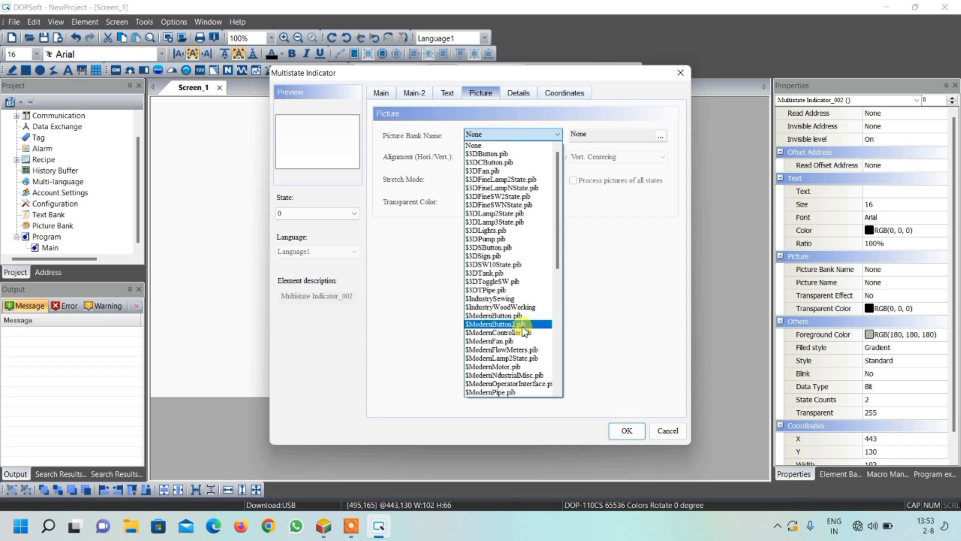
scroll(524, 332, "down", 1)
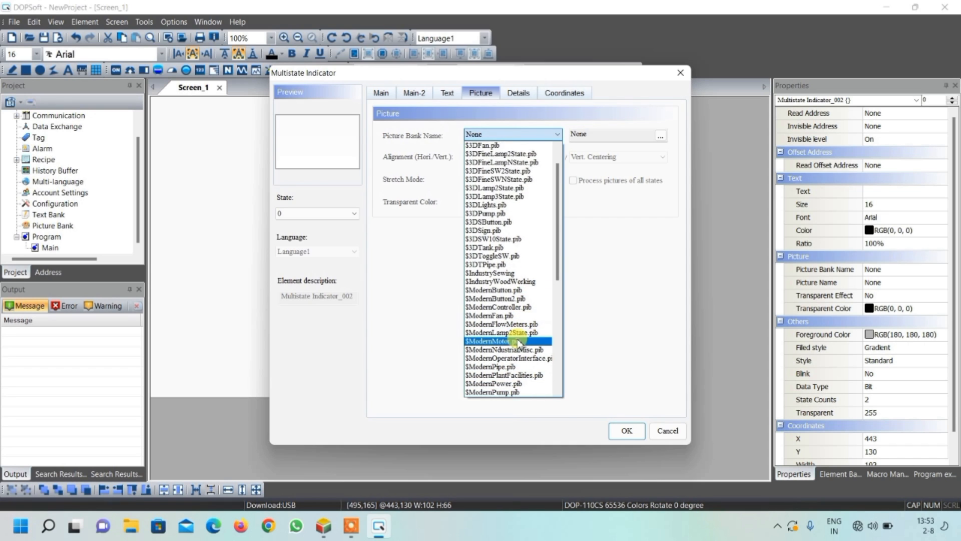
left_click(521, 339)
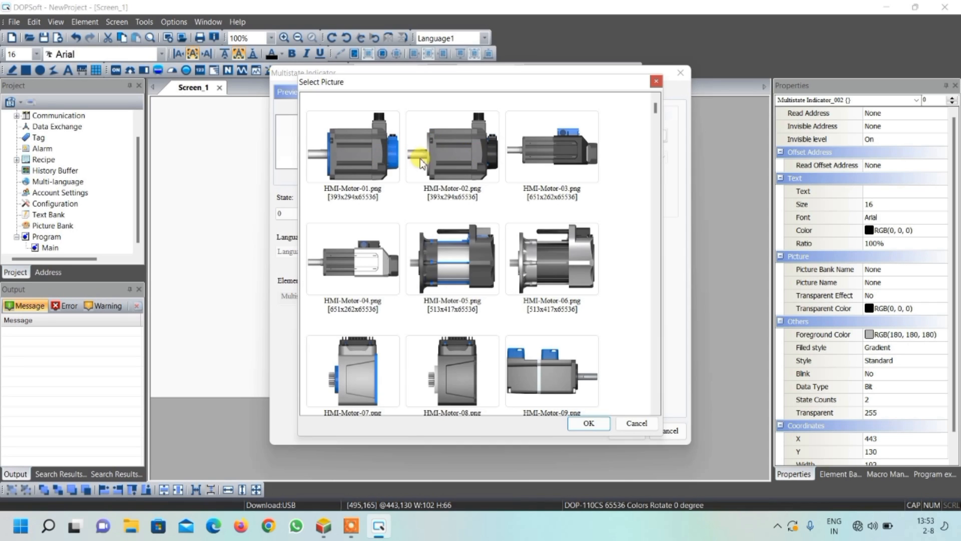
left_click(468, 154)
left_click(588, 423)
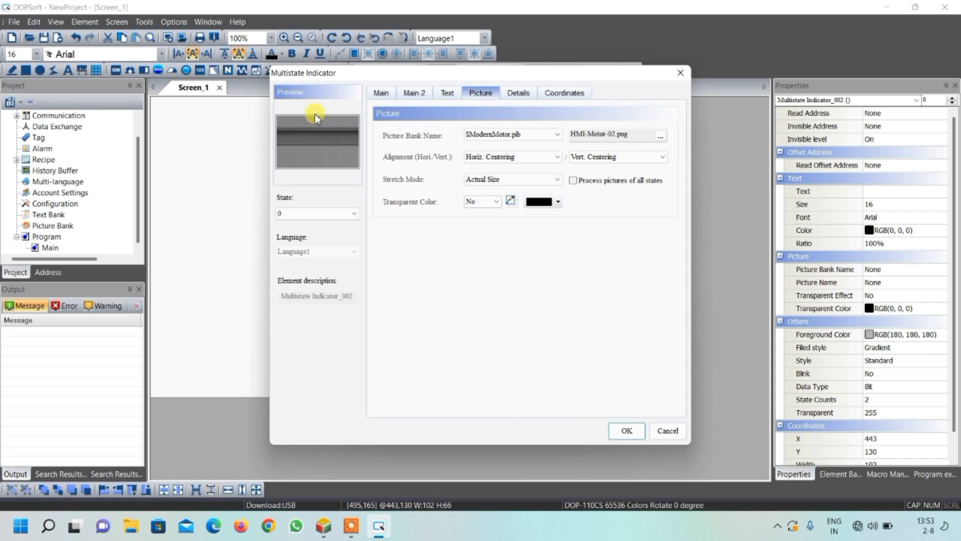
left_click(497, 186)
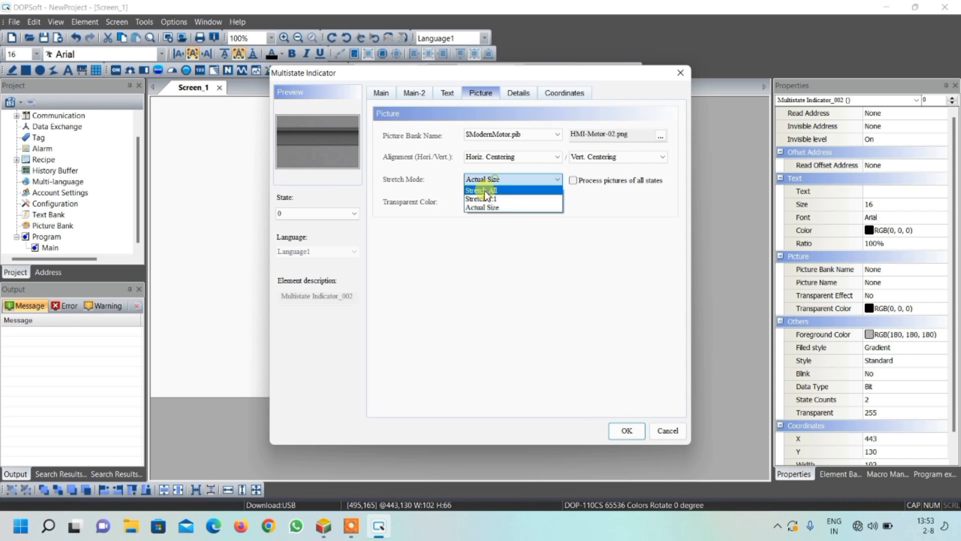
left_click(484, 191)
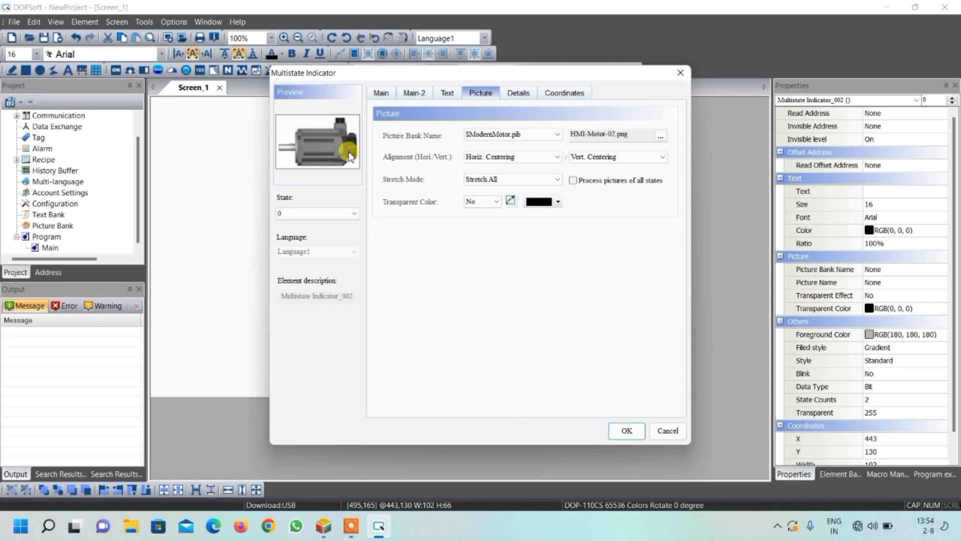
Assign HMI-Motor-01.png from the $ModernMotor.pib picture bank to state 1, with stretch mode Stretch All
left_click(346, 214)
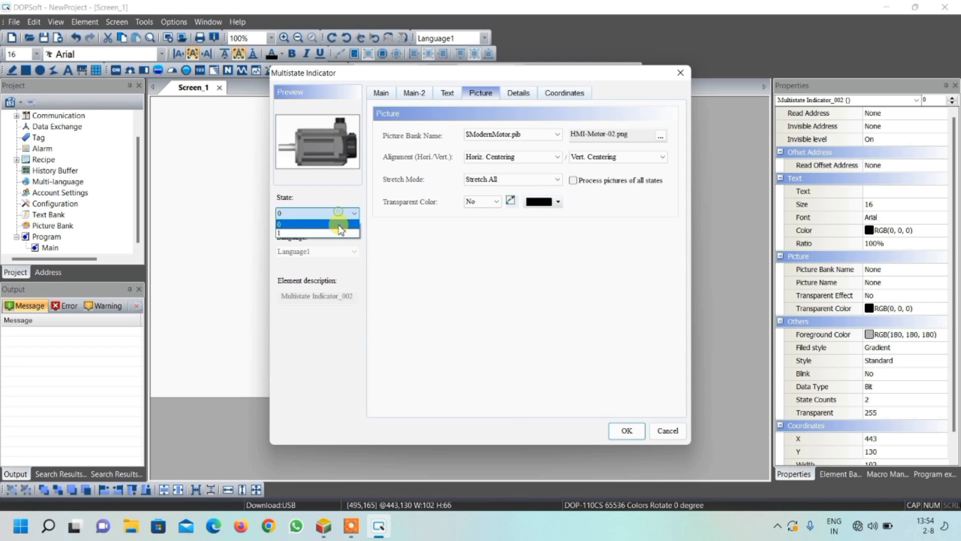
left_click(340, 233)
left_click(493, 134)
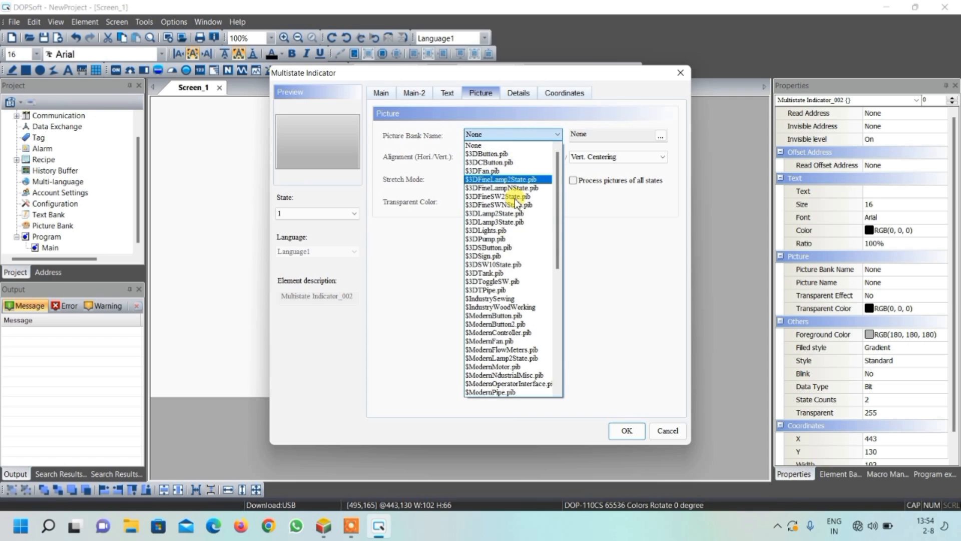
left_click(500, 366)
left_click(367, 154)
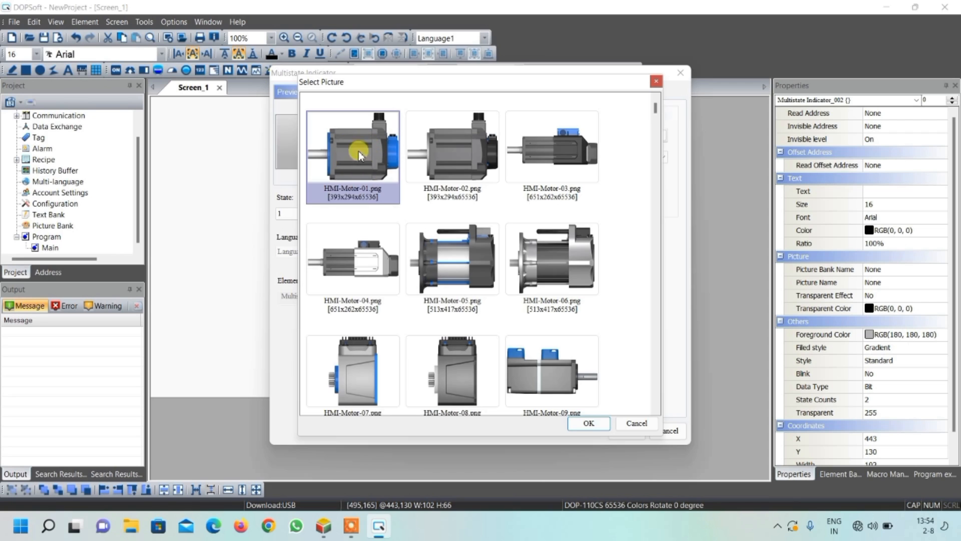
left_click(590, 425)
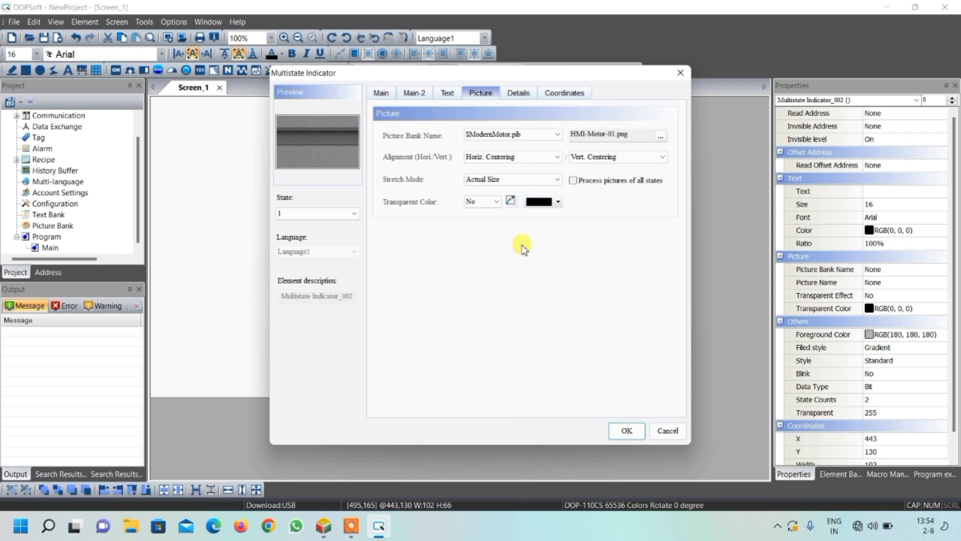
left_click(478, 180)
left_click(480, 190)
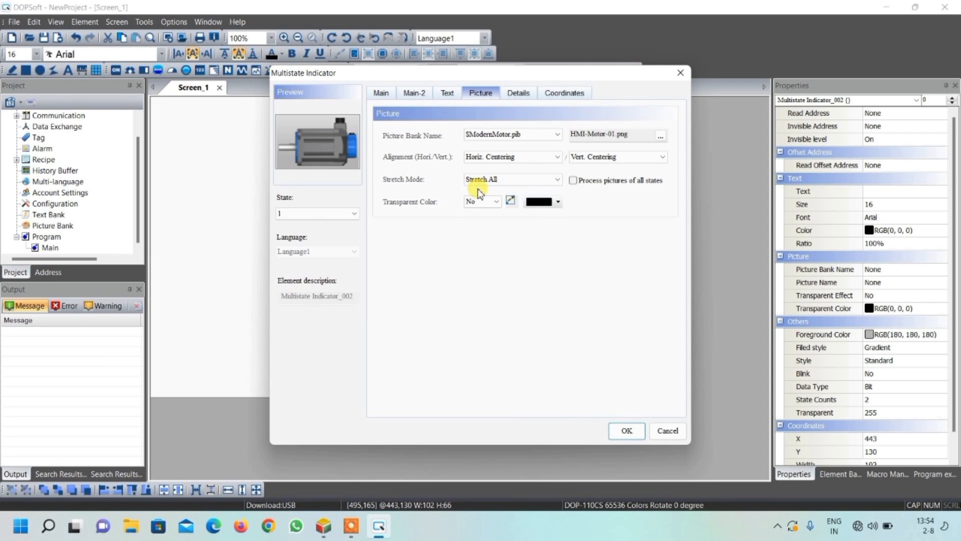
Set the foreground color of state 1 to white and apply the motor indicator's settings
left_click(379, 94)
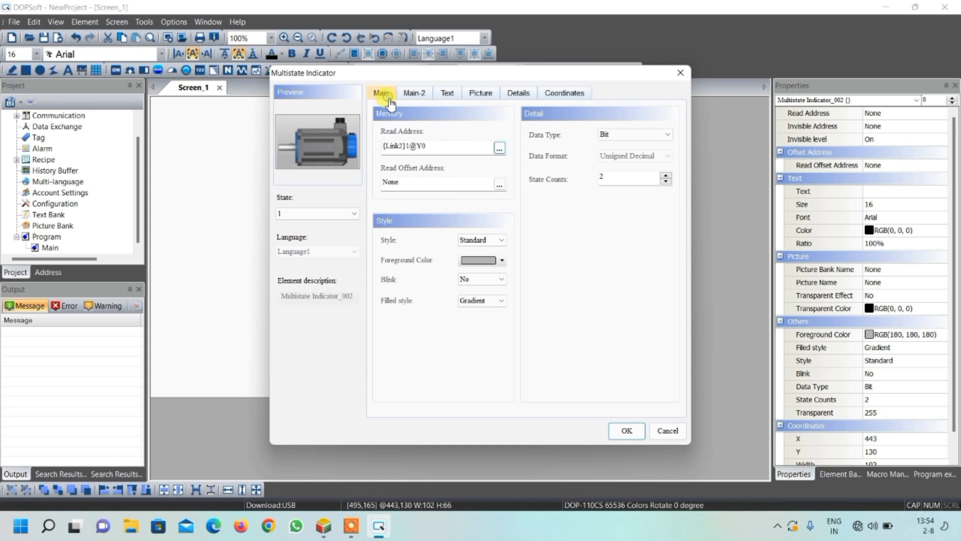
left_click(484, 260)
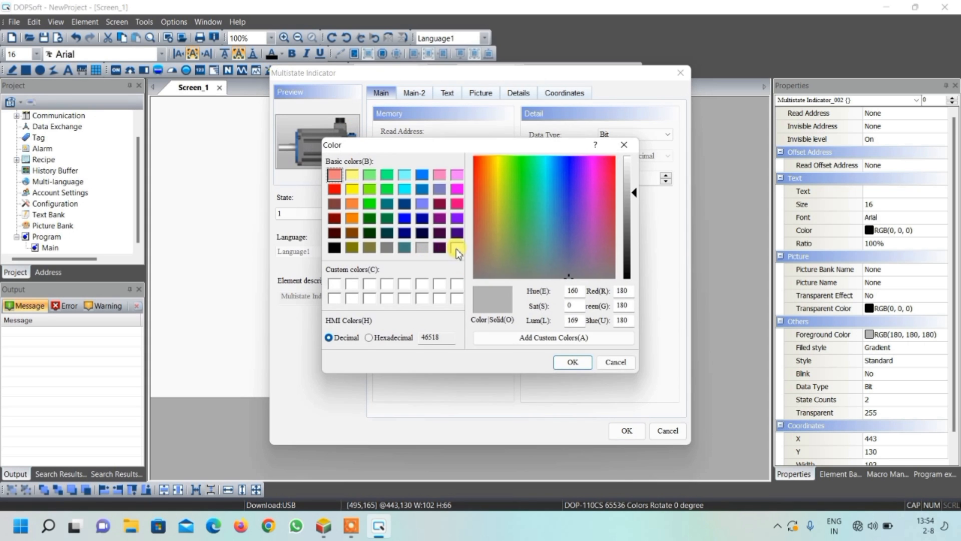
left_click(456, 248)
left_click(571, 363)
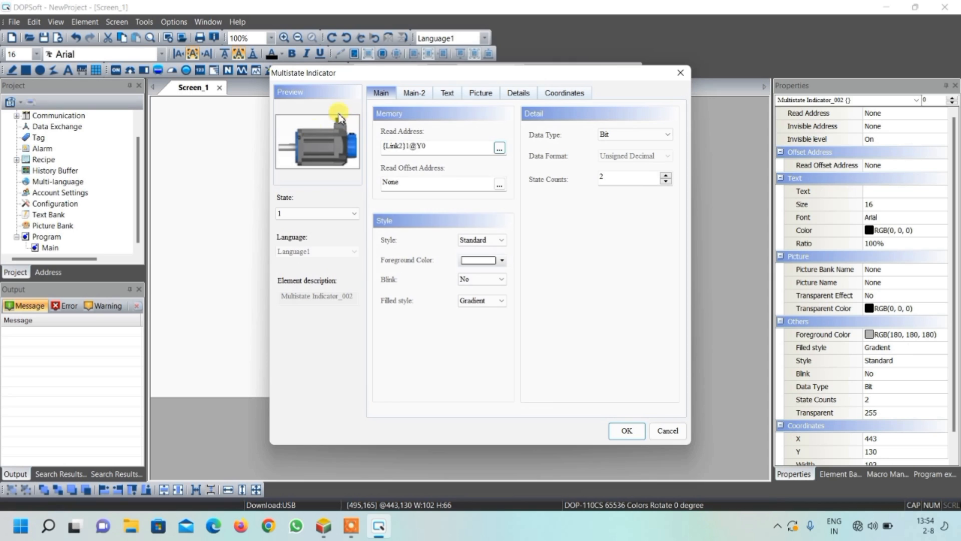
left_click(623, 431)
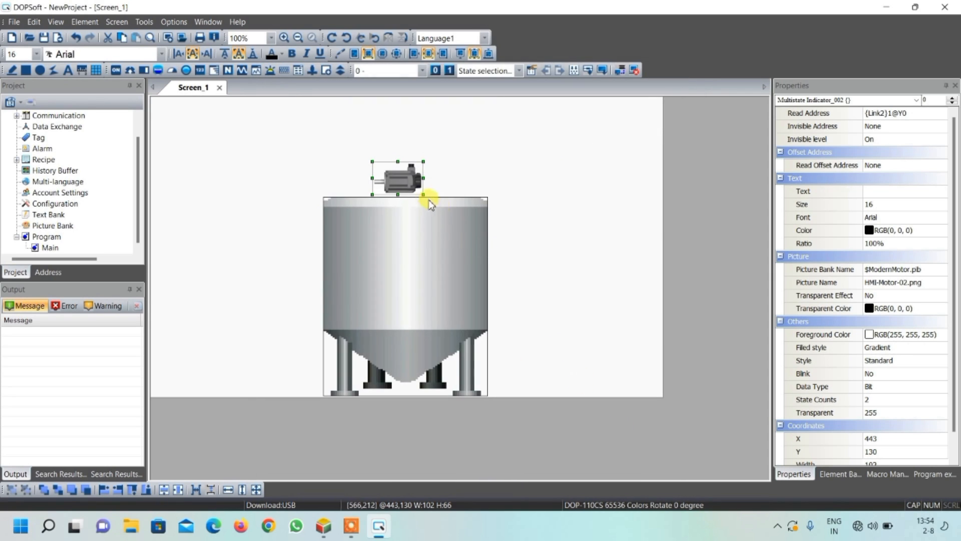
Rotate the motor indicator 90 degrees counterclockwise and move it to about X 475, Y 102, centered on top of the tank
right_click(405, 183)
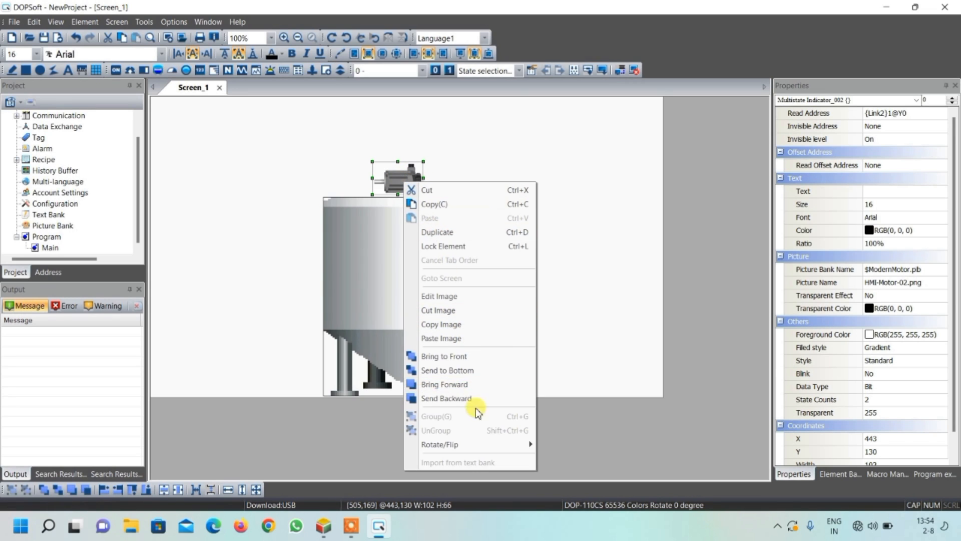
mouse_move(480, 444)
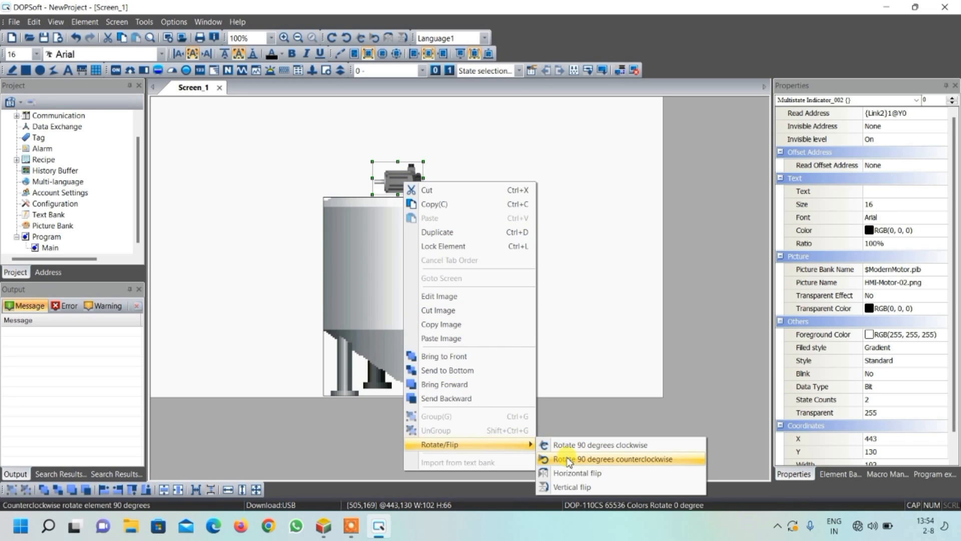
left_click(608, 459)
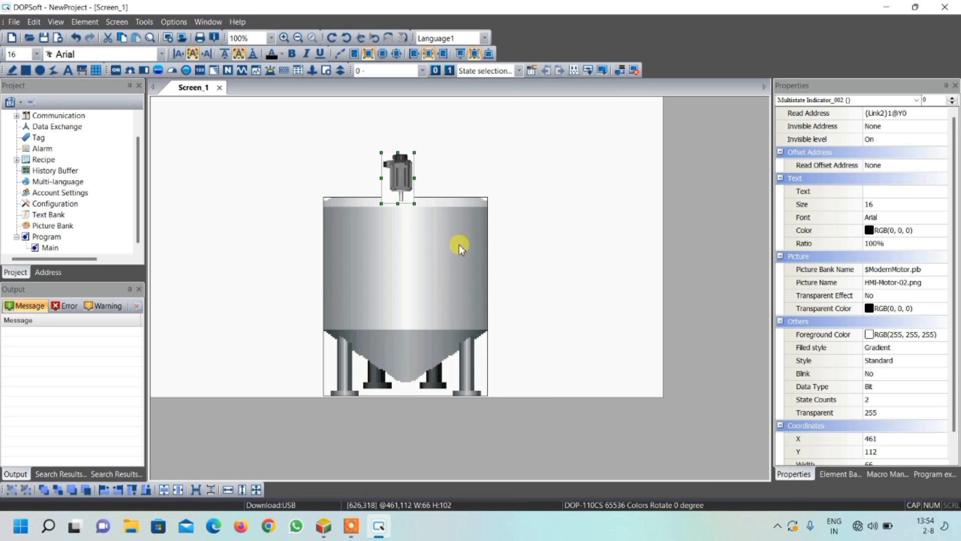
left_click_drag(403, 178, 411, 173)
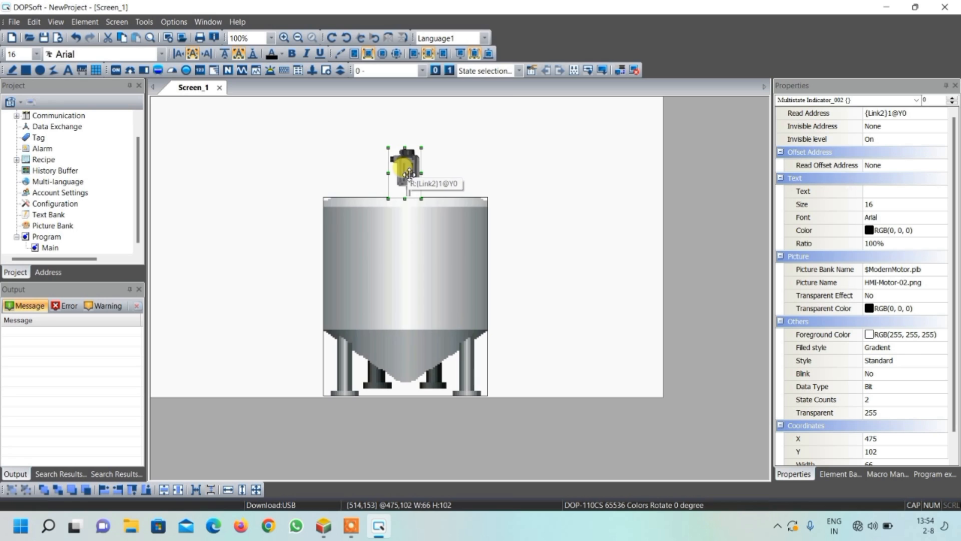
left_click(483, 189)
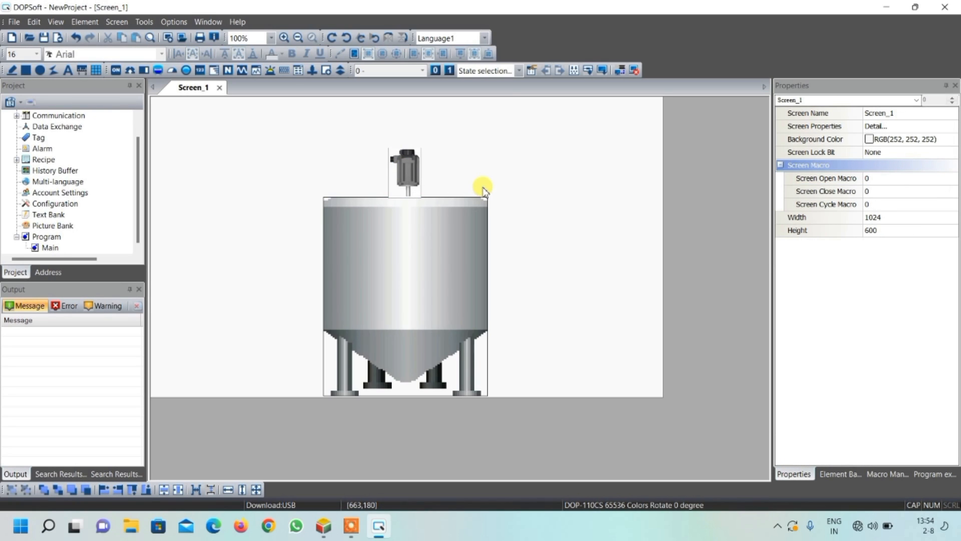
Draw a second multistate indicator about 92 by 40 above the tank, just to the right of the motor
left_click(450, 71)
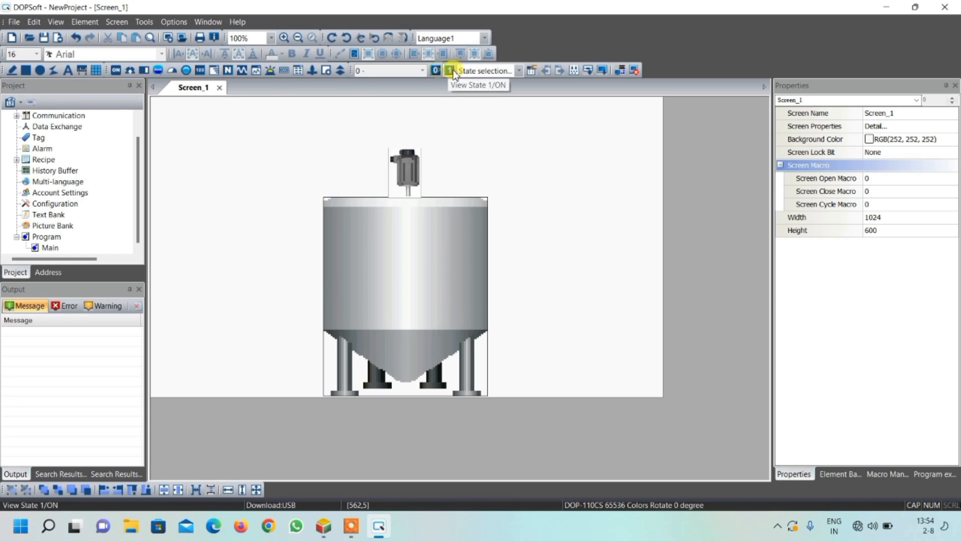
left_click(200, 70)
left_click(220, 84)
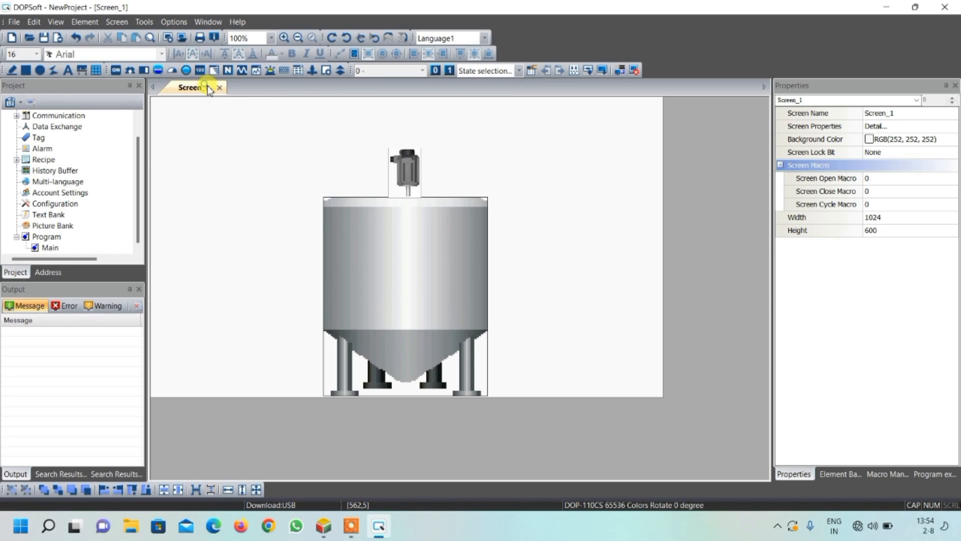
left_click(188, 70)
left_click(197, 85)
left_click_drag(433, 180, 465, 181)
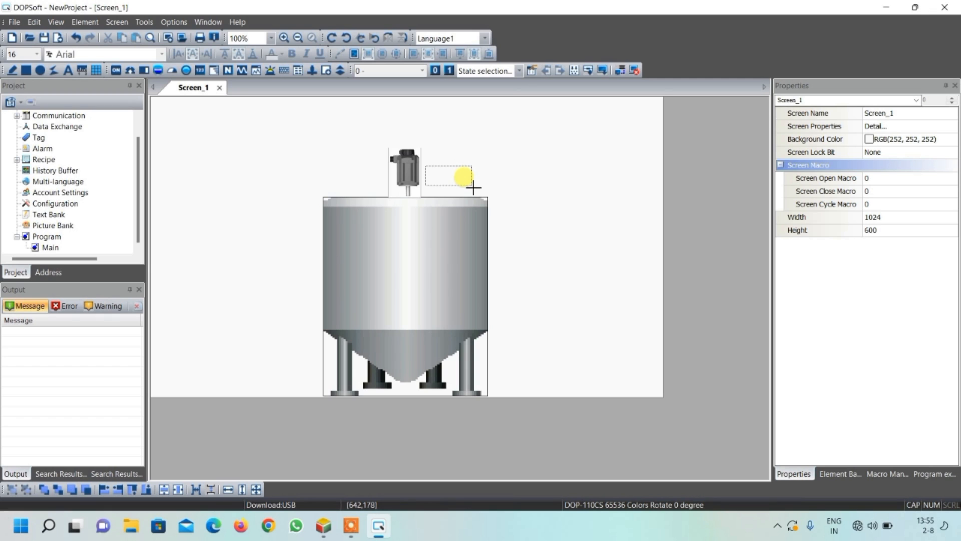
left_click_drag(473, 188, 472, 187)
Set the state 0 foreground color of the new indicator beside the motor to light red (255, 128, 128)
double_click(453, 177)
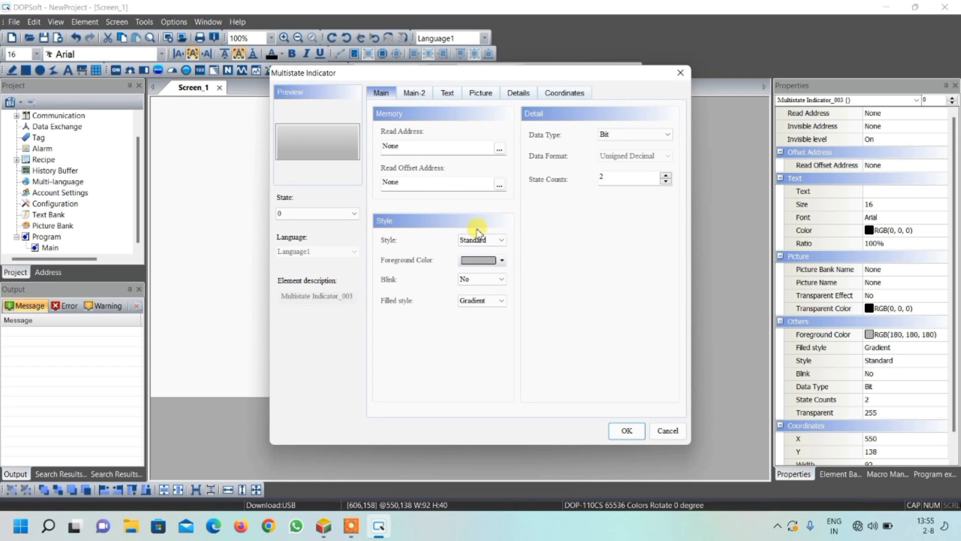
left_click(483, 260)
left_click(340, 177)
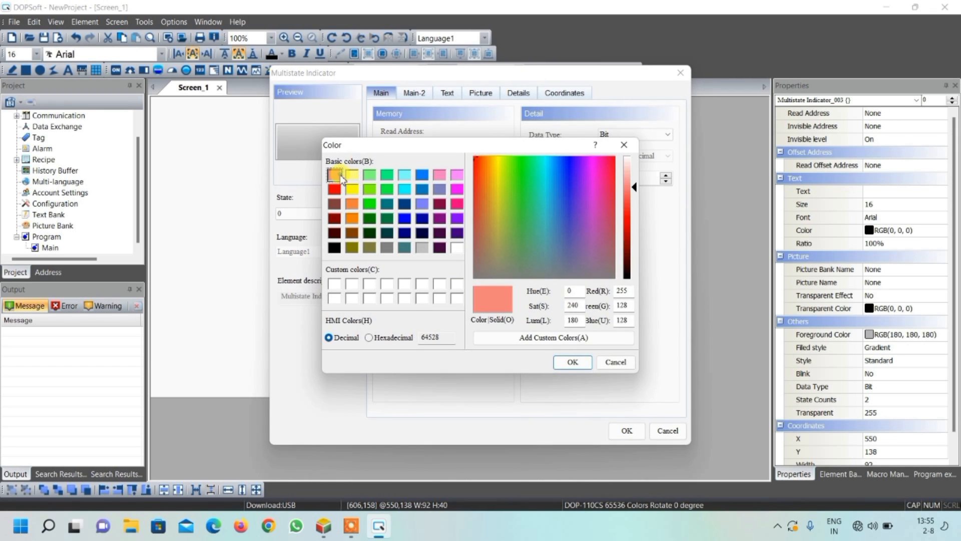
left_click(572, 362)
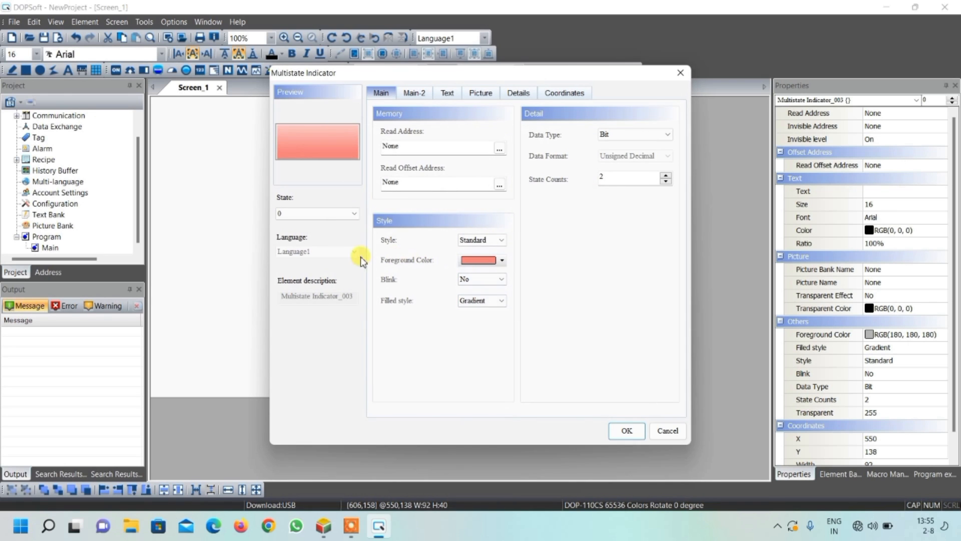
Set the state 1 foreground color of the indicator beside the motor to light green (128, 255, 128)
left_click(335, 216)
left_click(331, 230)
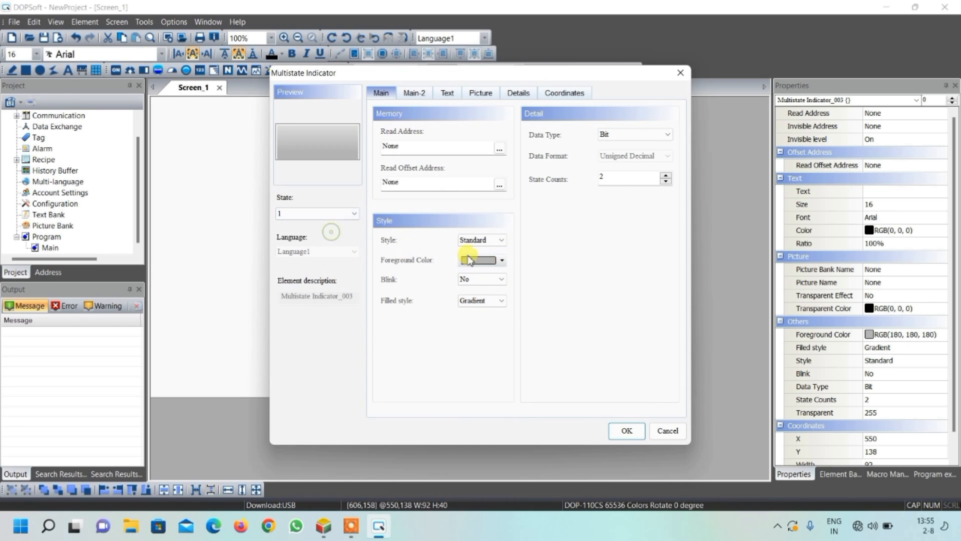
left_click(498, 262)
left_click(369, 174)
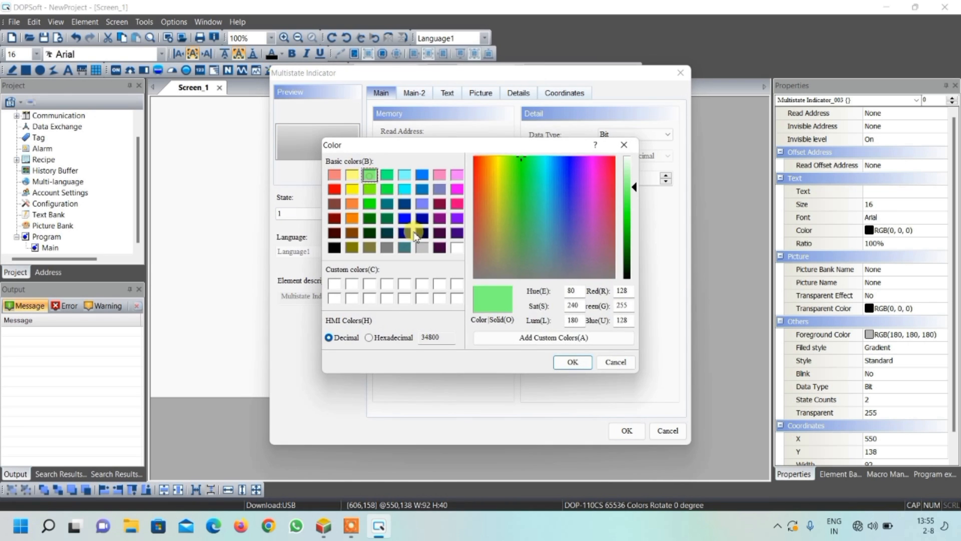
left_click(571, 363)
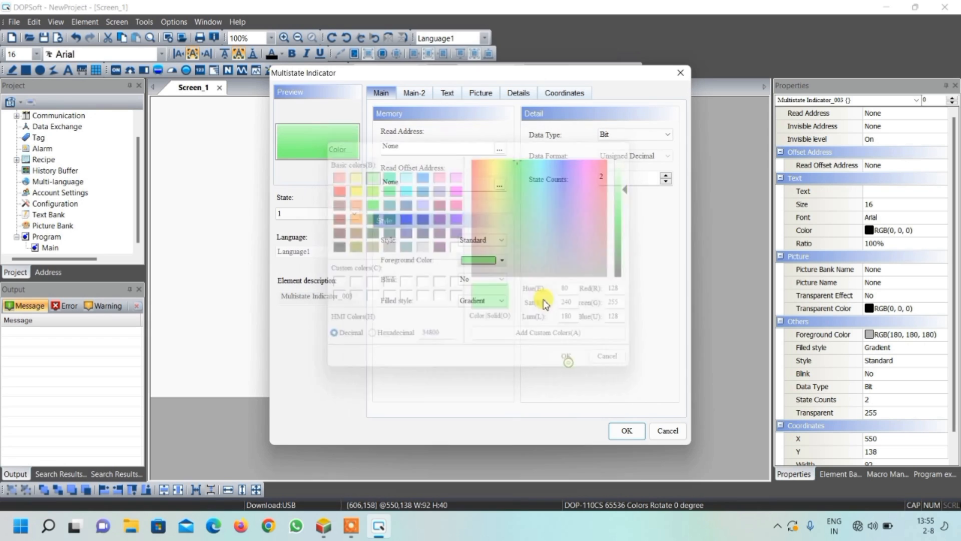
Set the read address of the indicator beside the motor to bit device Y0 on Link2
left_click(499, 150)
left_click(508, 190)
left_click(506, 210)
left_click(477, 347)
left_click(586, 330)
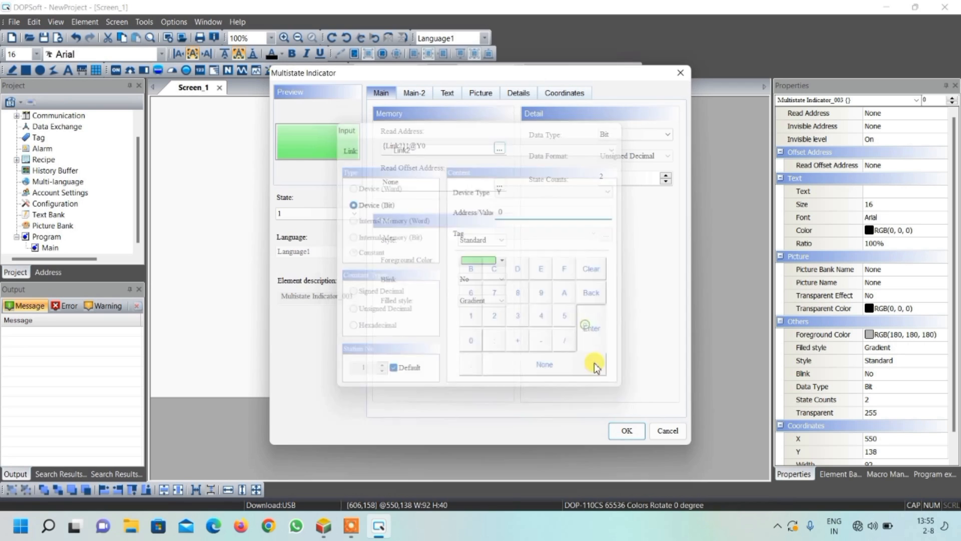
Make the state 0 text of the indicator beside the motor bold and set its size to 20
left_click(450, 94)
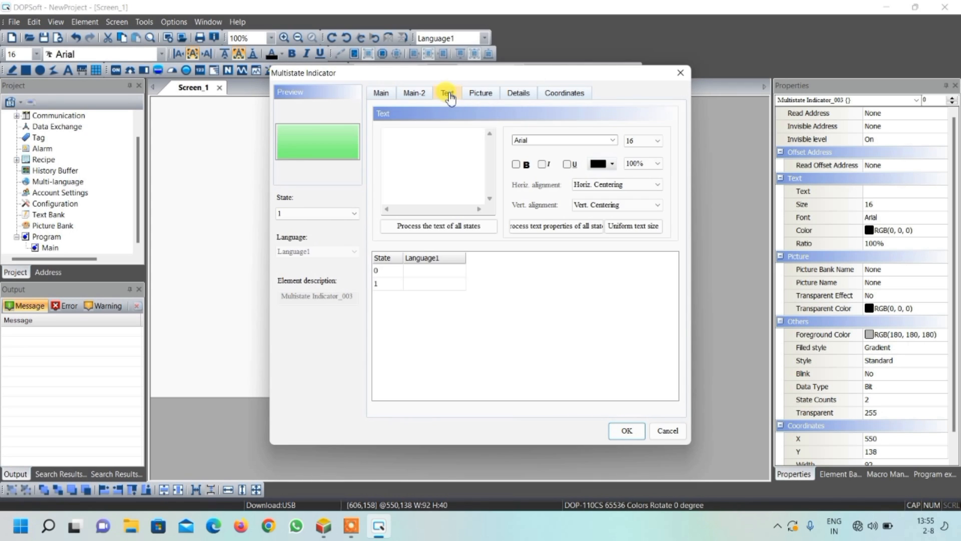
left_click(434, 270)
left_click(437, 270)
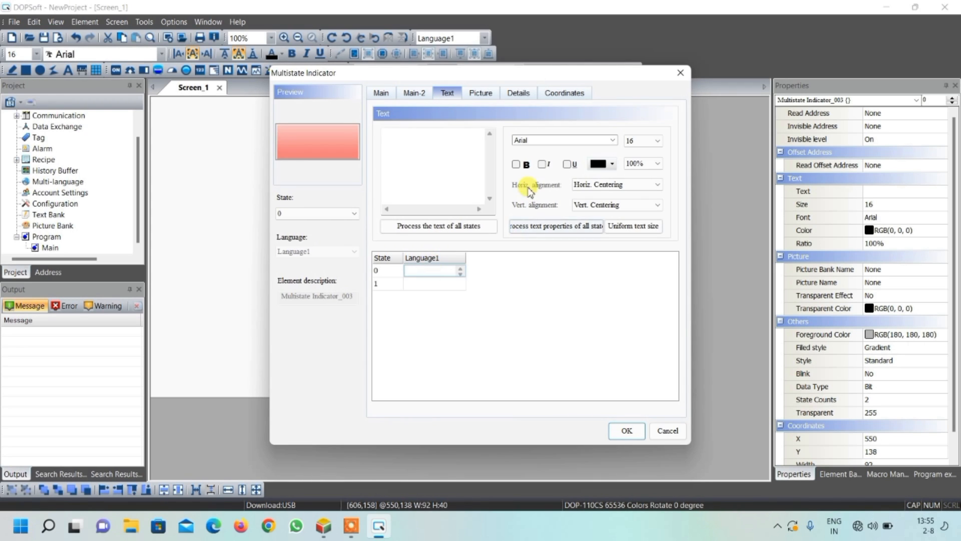
left_click(516, 164)
left_click(652, 142)
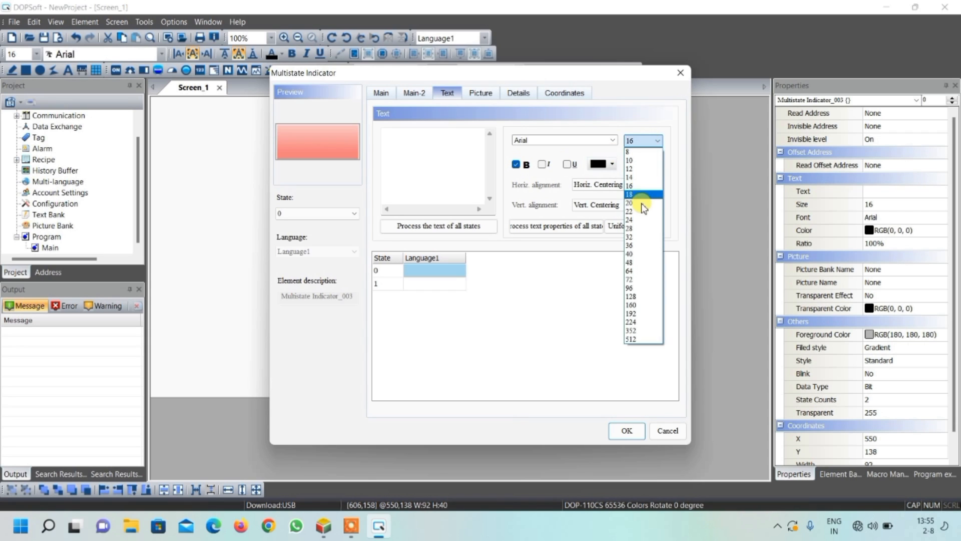
left_click(640, 198)
left_click(647, 141)
left_click(640, 201)
left_click(641, 205)
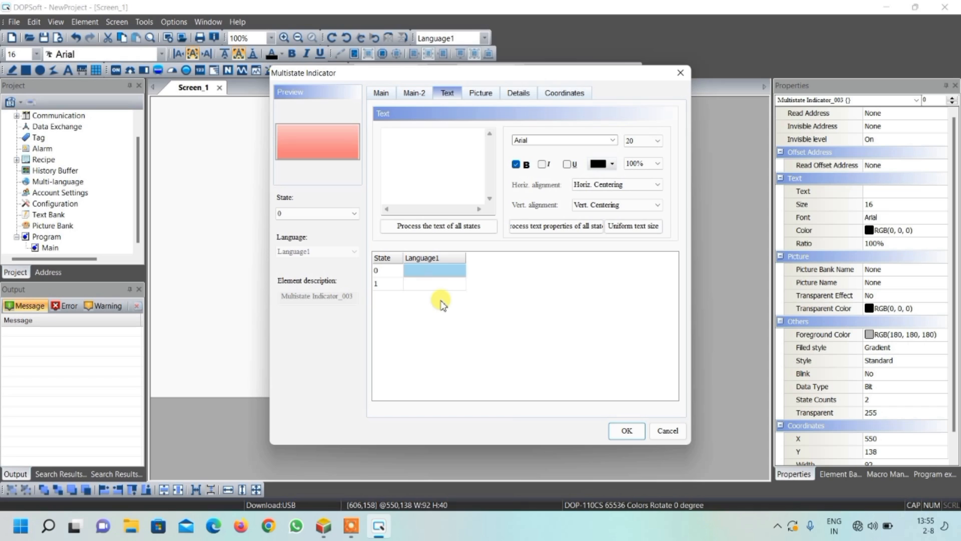
Enter MOTOR as the text for both state 0 and state 1 of the indicator beside the motor and apply the settings
left_click(422, 158)
type("MO")
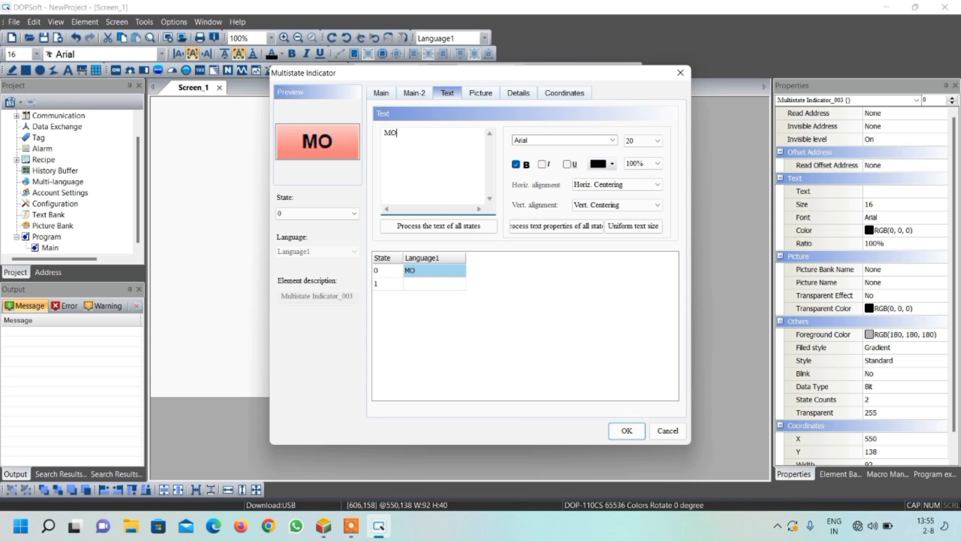
type("TOR")
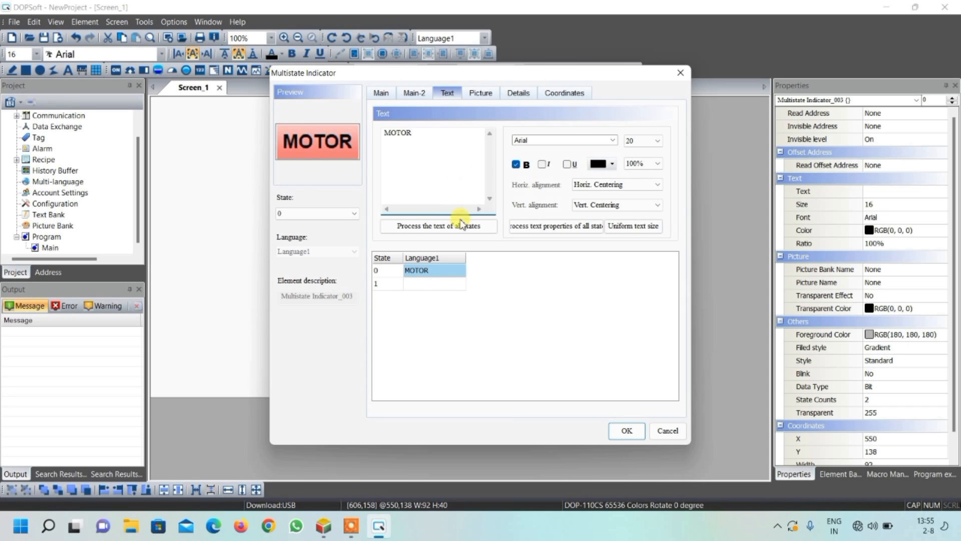
left_click(442, 282)
type("MOTOR")
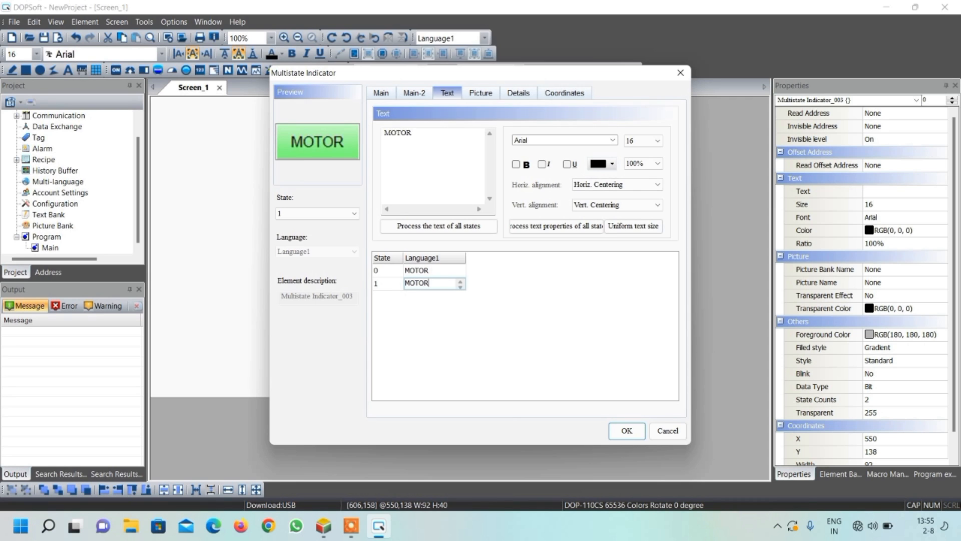
left_click(626, 430)
left_click(448, 74)
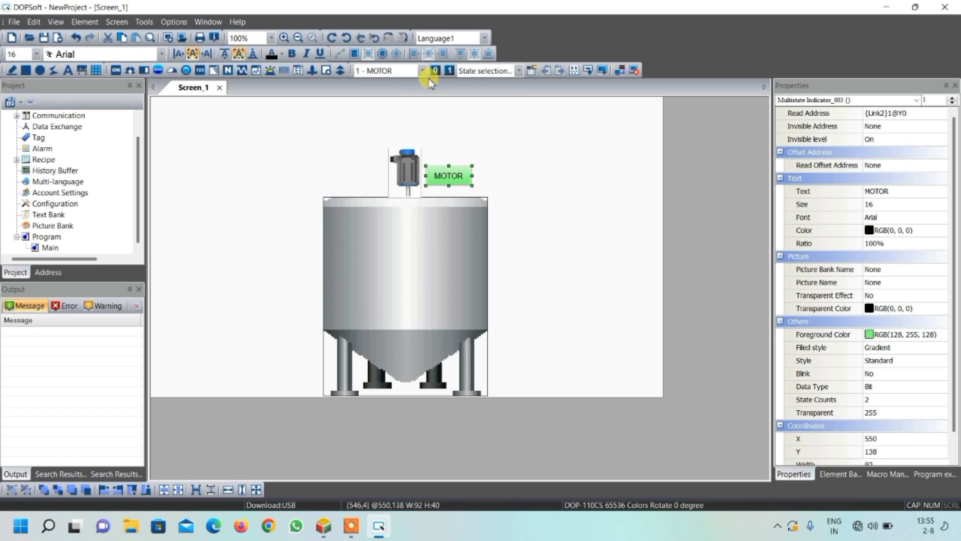
Make the state 1 text of the indicator beside the motor bold
double_click(448, 179)
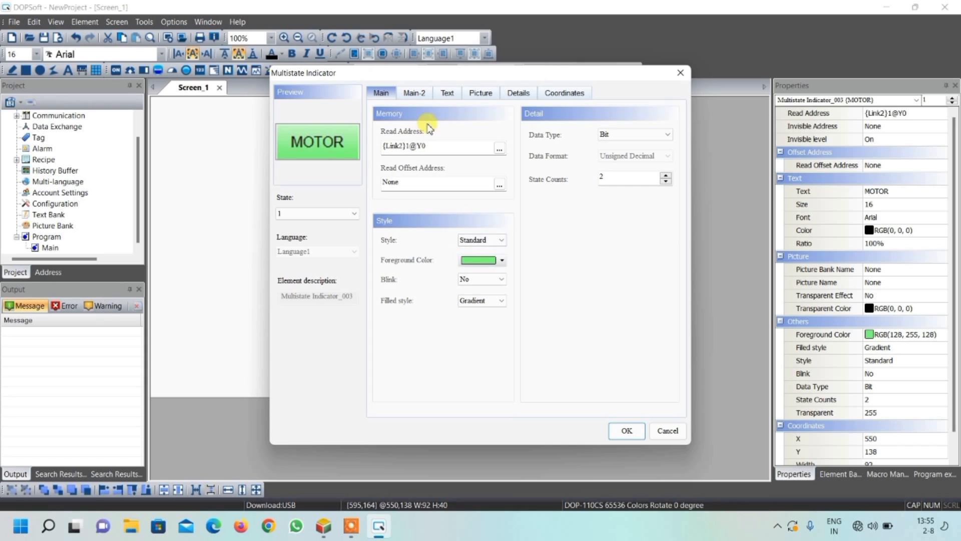
left_click(447, 93)
left_click(516, 164)
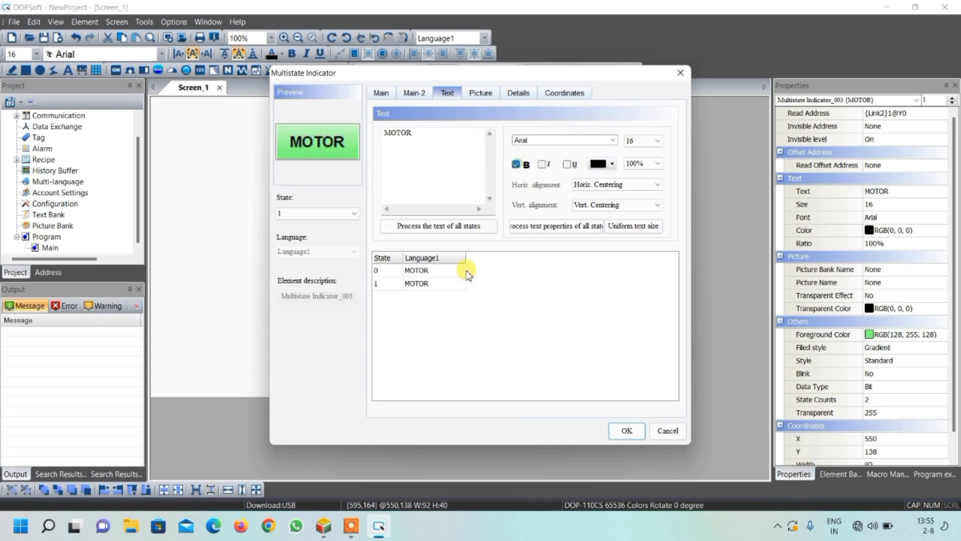
left_click(442, 288)
double_click(440, 270)
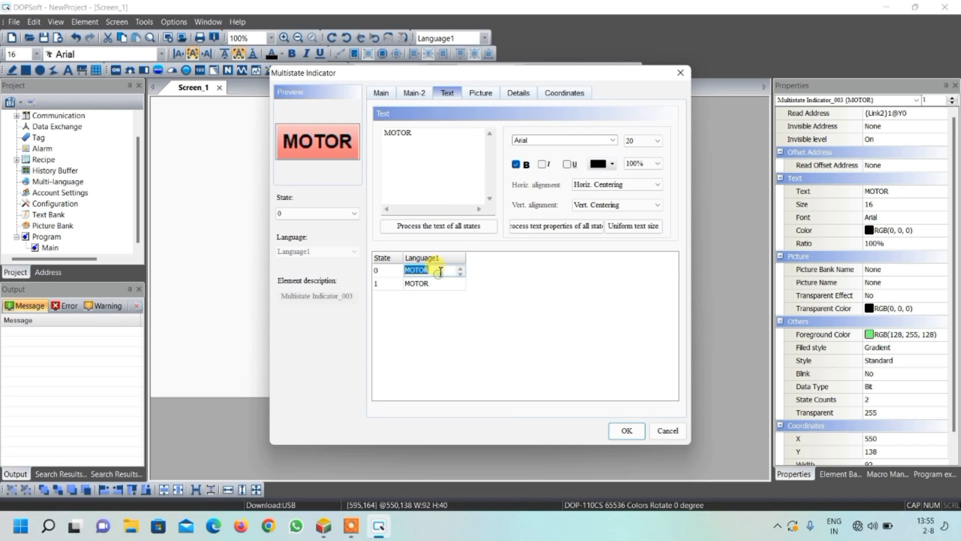
left_click(626, 431)
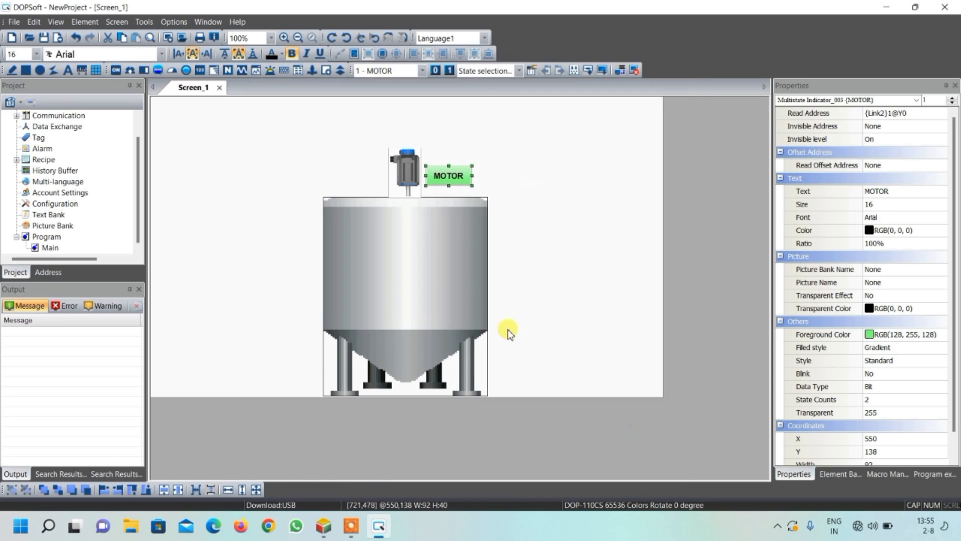
left_click(558, 328)
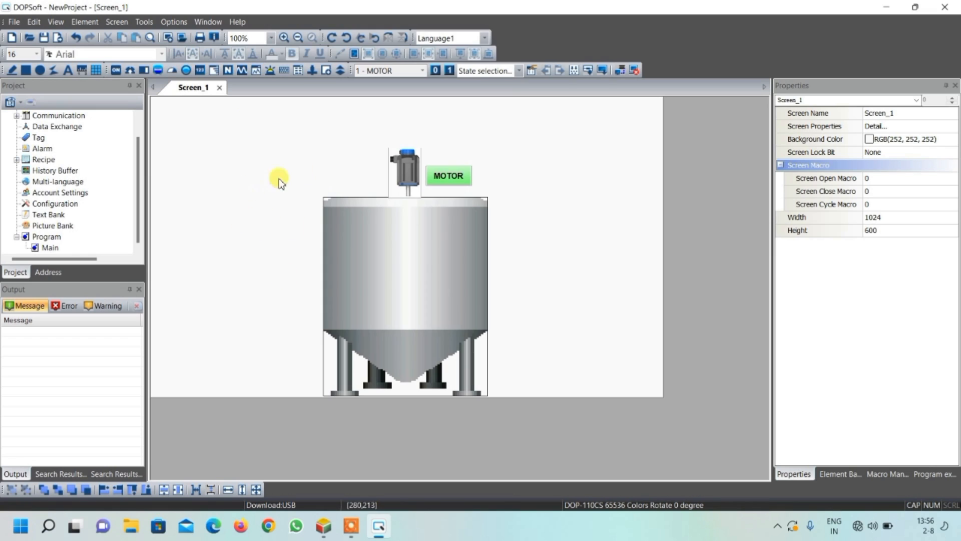
Draw a multistate indicator about 74 by 56 to the left of the tank, level with its upper part
left_click(188, 71)
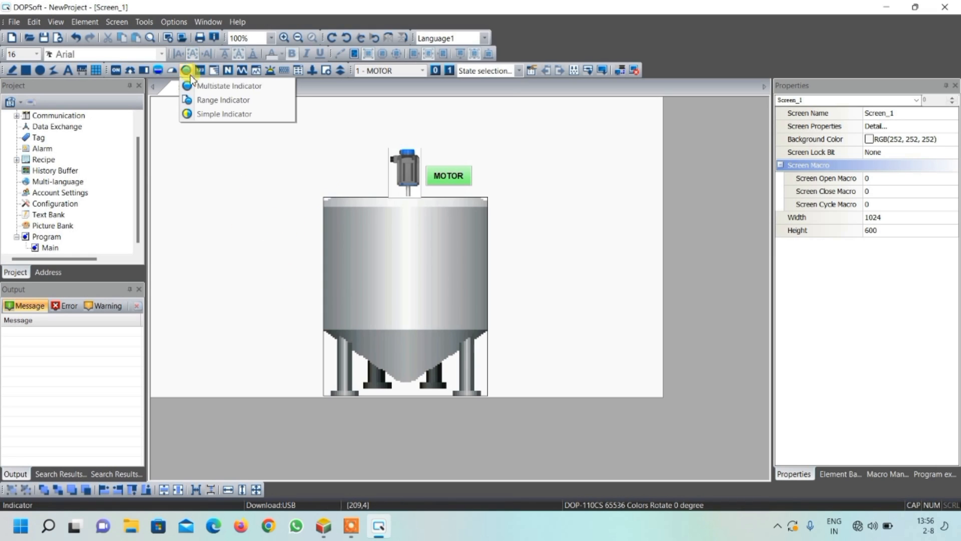
left_click(208, 90)
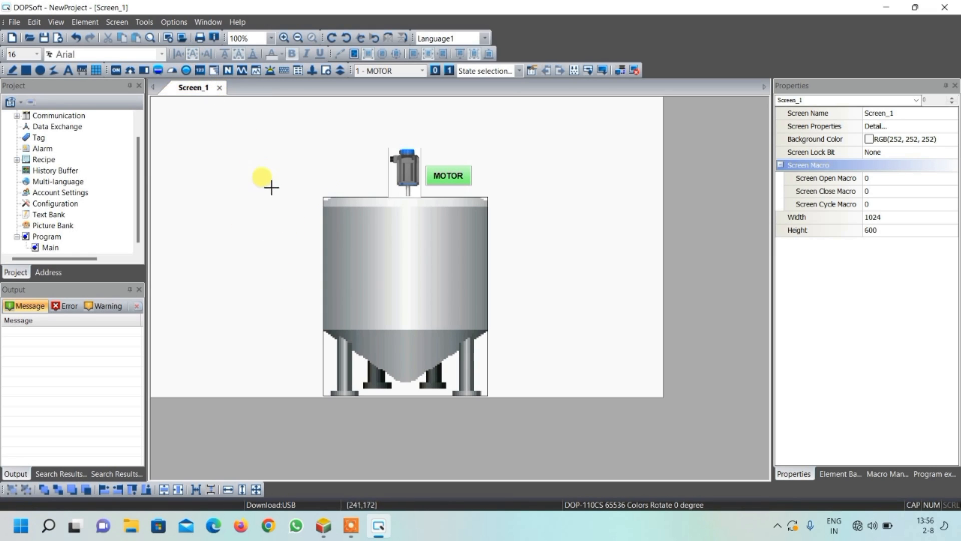
left_click_drag(254, 199, 284, 224)
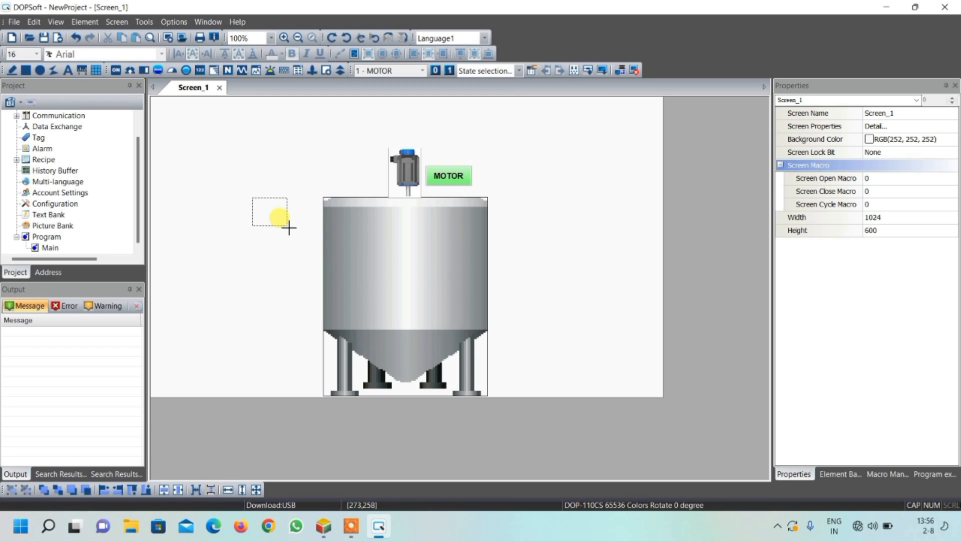
left_click_drag(291, 228, 290, 227)
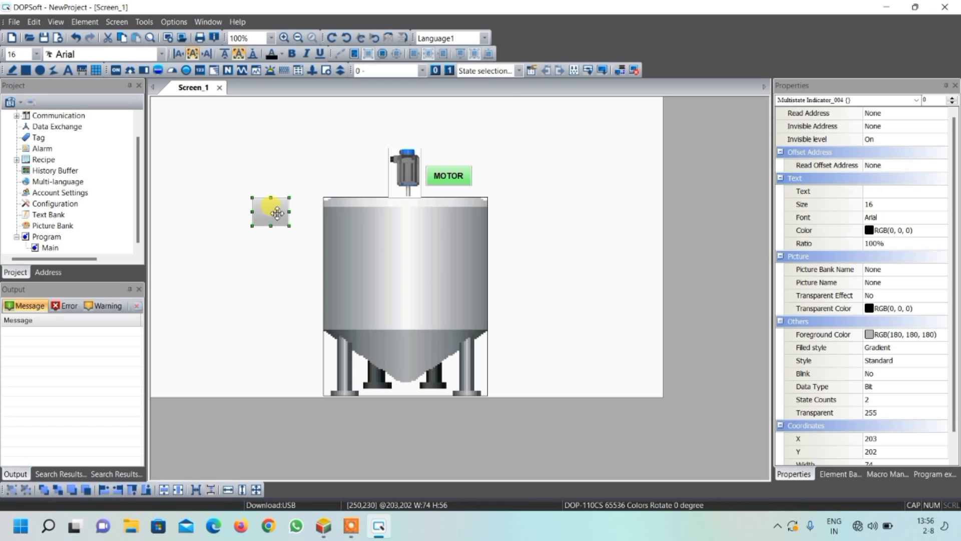
Set the state 0 foreground color of the new indicator left of the tank to white
double_click(277, 213)
left_click(479, 260)
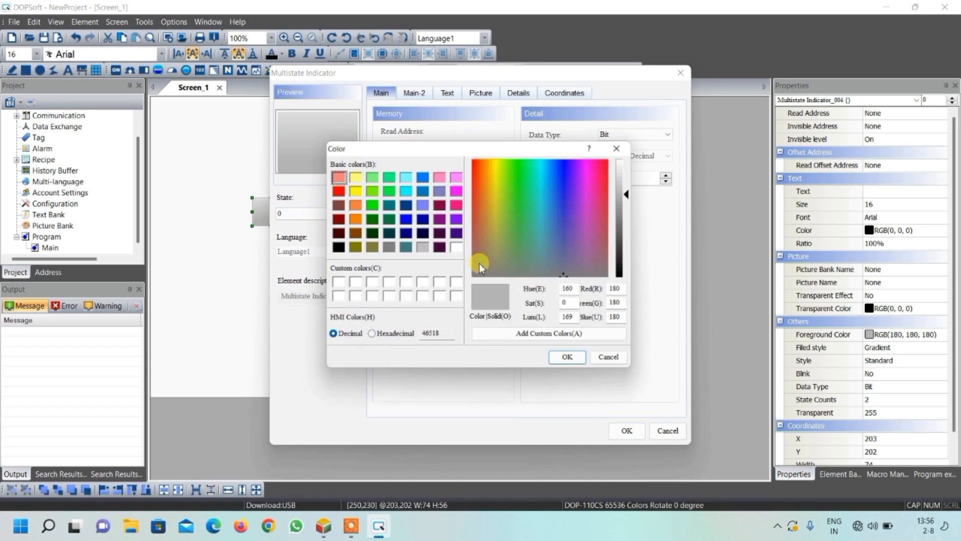
left_click(458, 248)
left_click(573, 361)
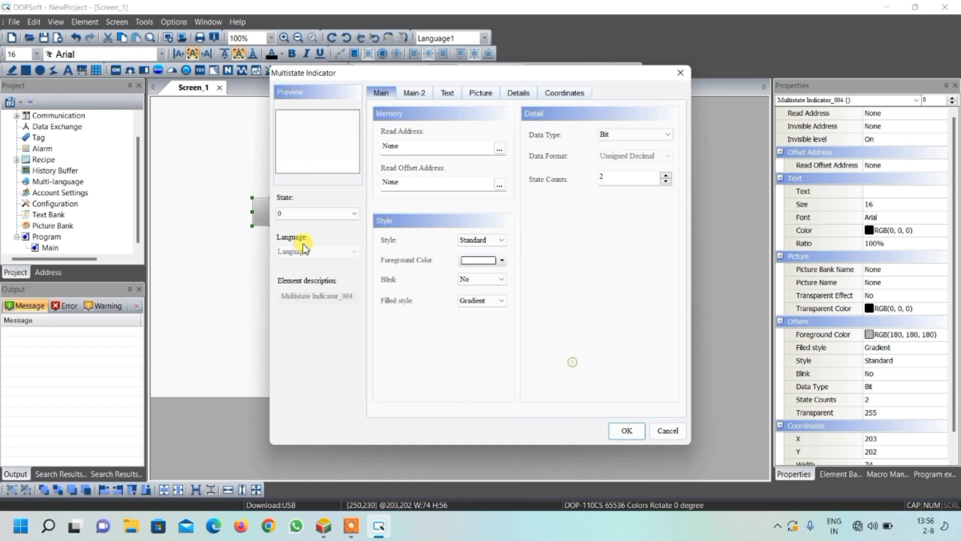
Set the state 1 foreground color of the indicator left of the tank to white and return to state 0
left_click(293, 214)
left_click(299, 229)
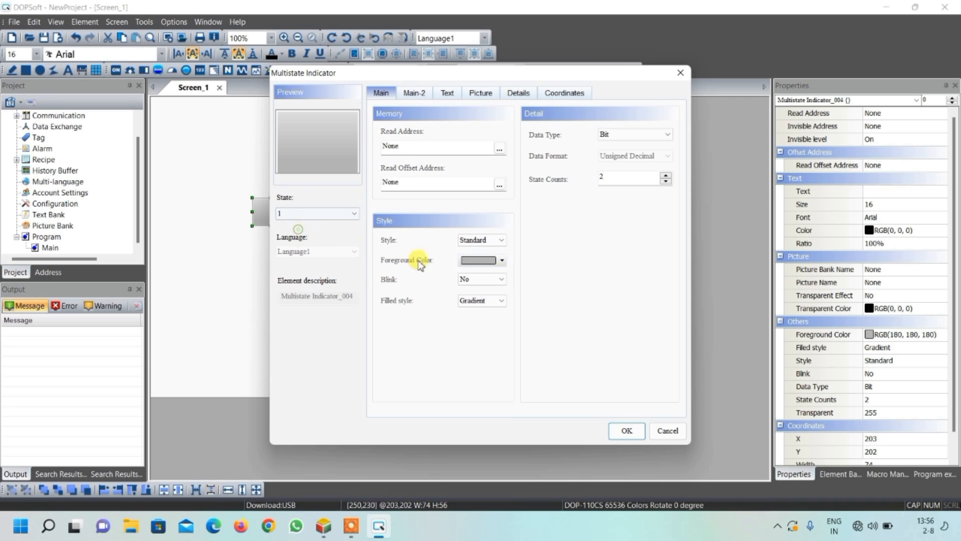
left_click(480, 260)
left_click(456, 248)
left_click(571, 360)
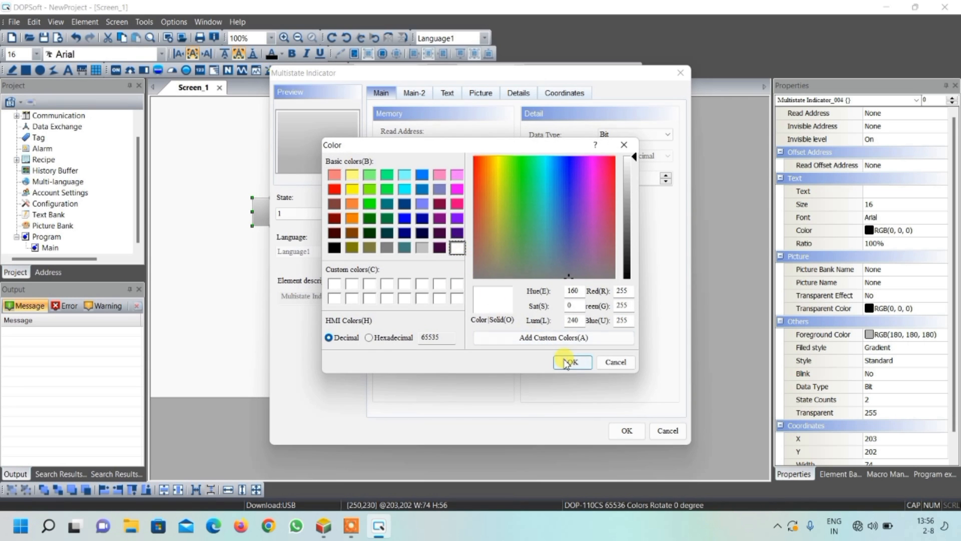
left_click(311, 215)
left_click(310, 214)
left_click(310, 214)
left_click(309, 226)
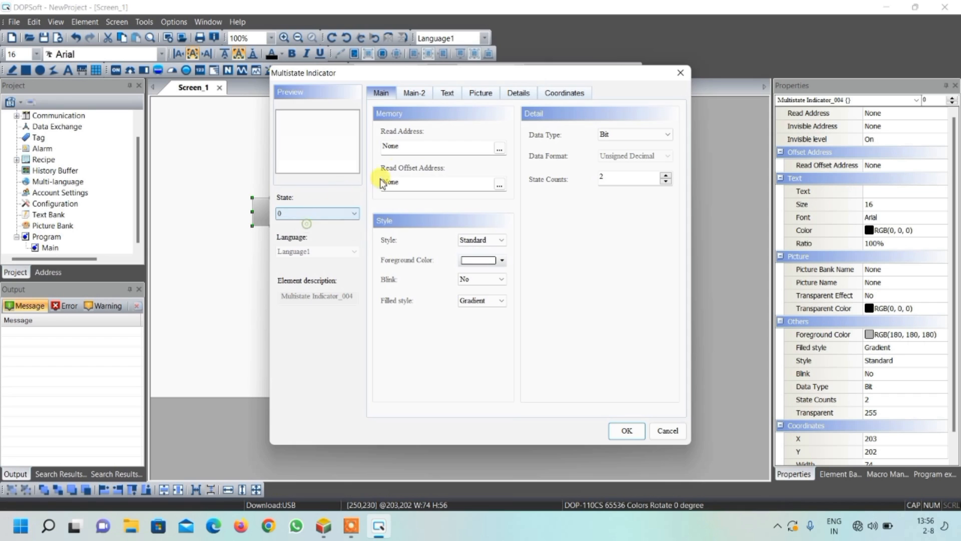
left_click(499, 149)
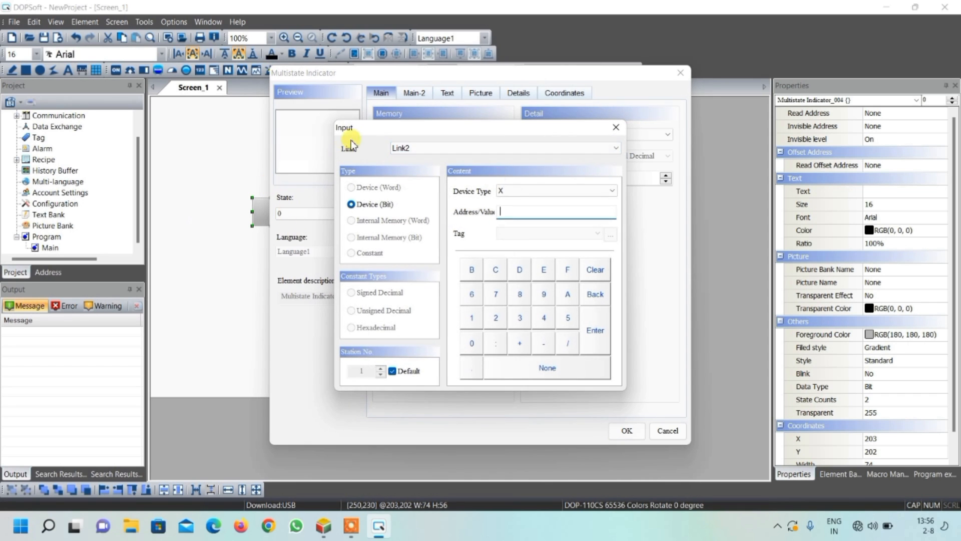
left_click(616, 126)
left_click_drag(564, 76, 784, 43)
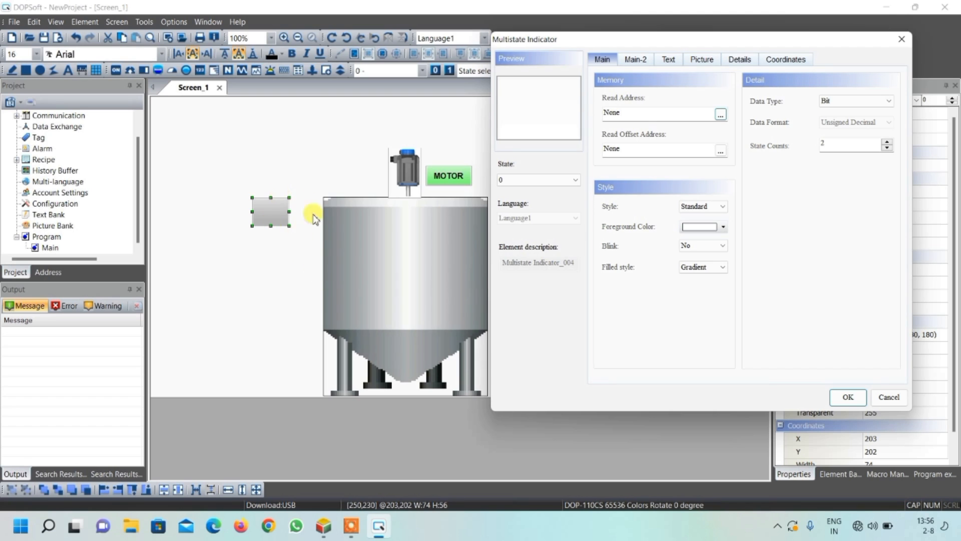
left_click_drag(642, 41, 389, 83)
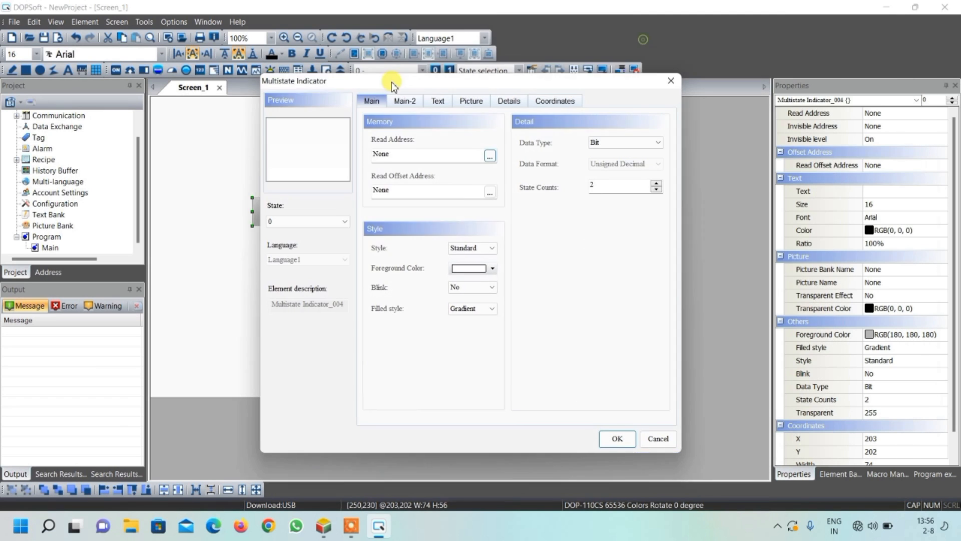
Set the read address of the indicator left of the tank to bit device Y2 on Link2
left_click(468, 156)
left_click(476, 199)
left_click(476, 214)
left_click(465, 326)
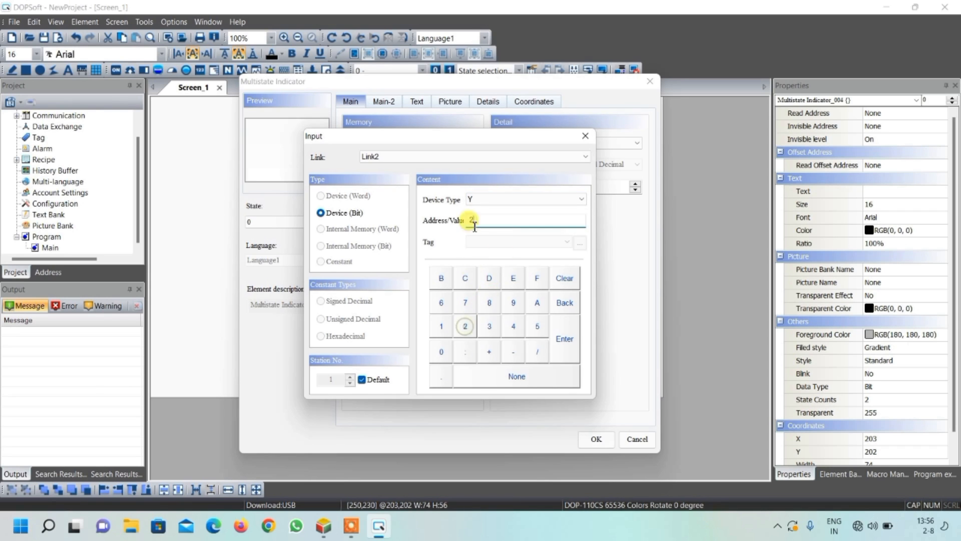
left_click(563, 333)
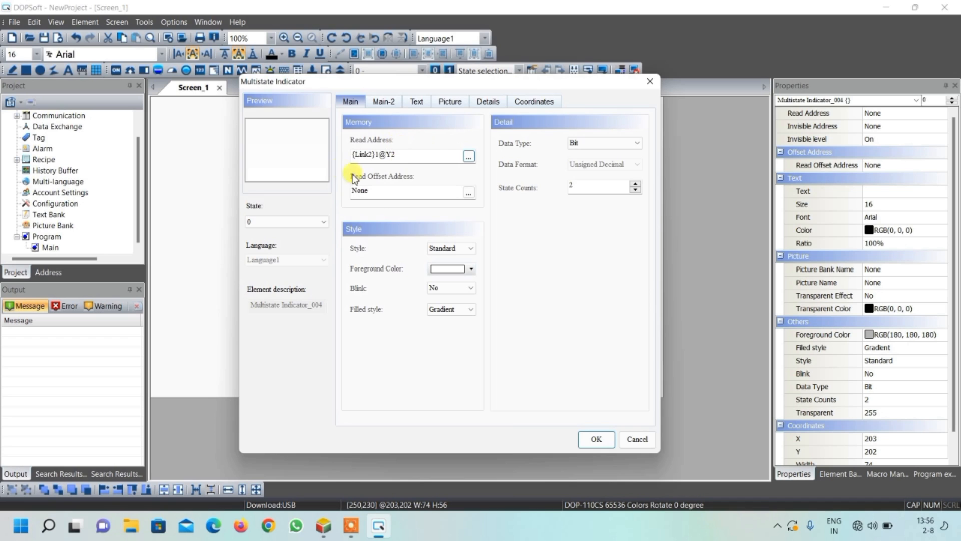
Assign the valve picture HMI-Valves-01-1.png from the $ModernValves1 picture bank to state 0 of the indicator
left_click(449, 104)
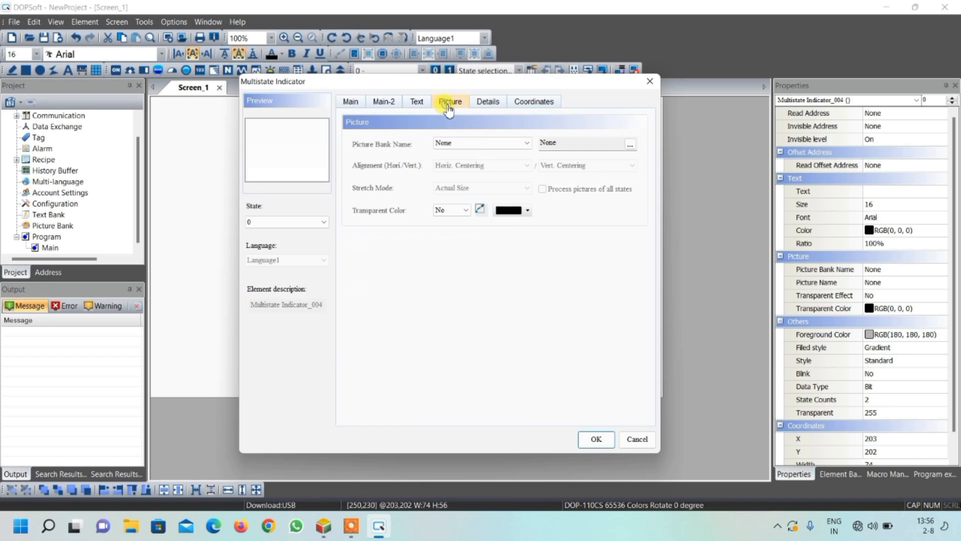
left_click(462, 144)
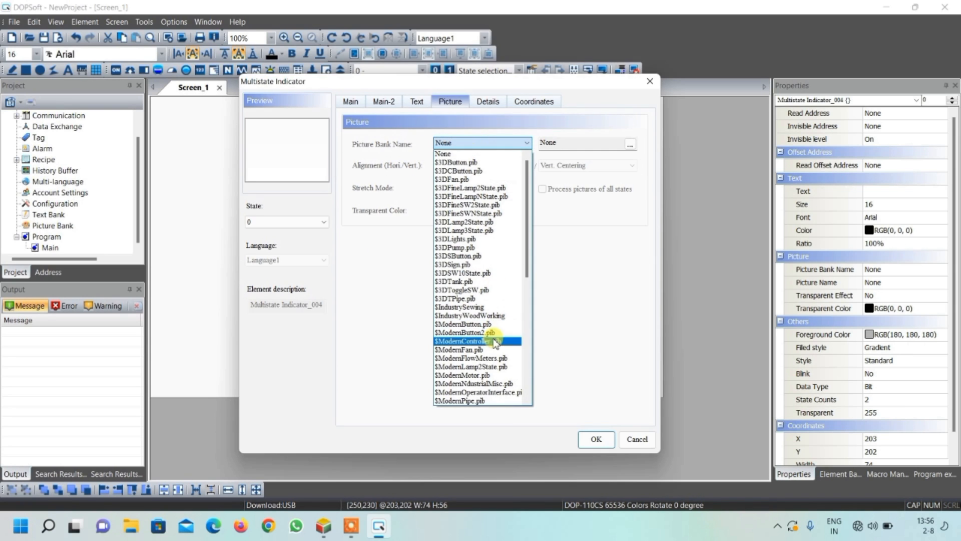
scroll(482, 367, "down", 1)
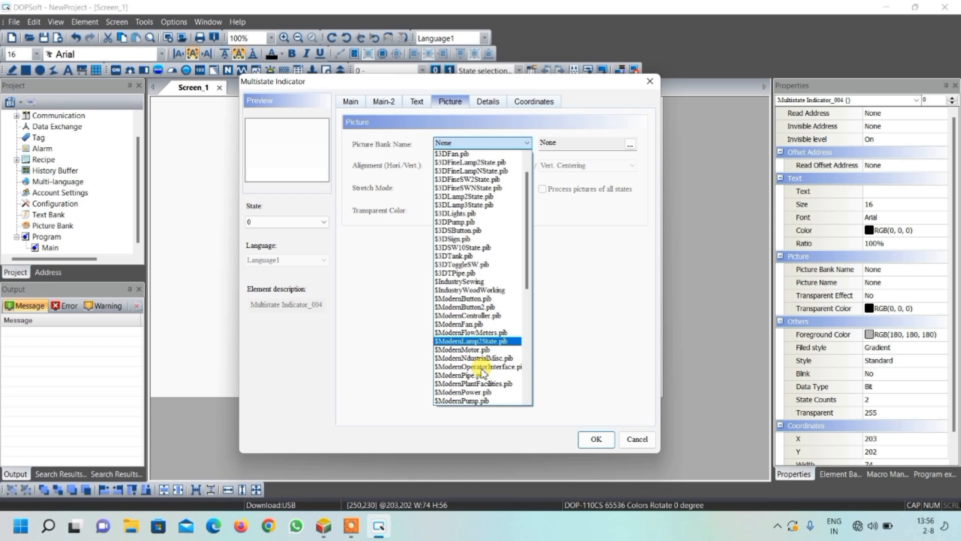
scroll(481, 372, "down", 3)
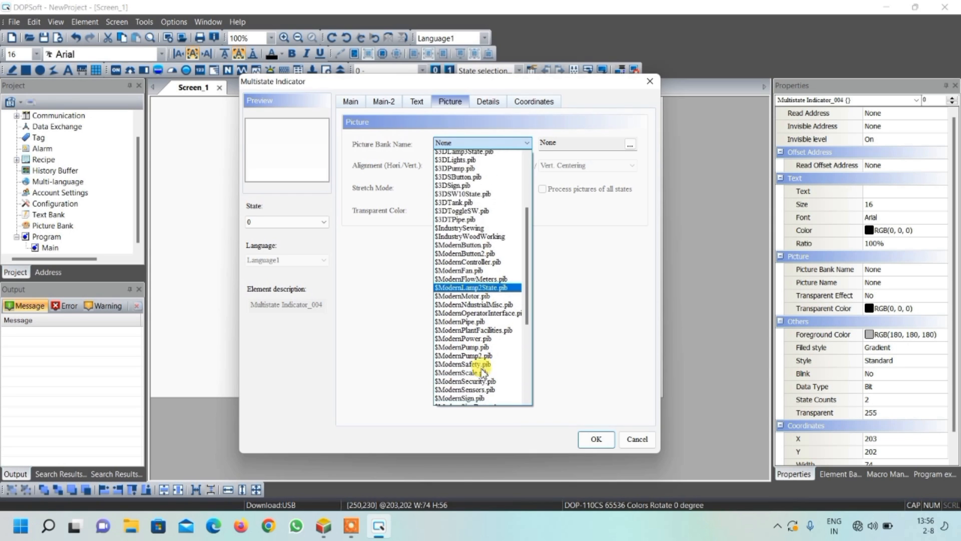
scroll(482, 371, "down", 1)
scroll(482, 372, "down", 3)
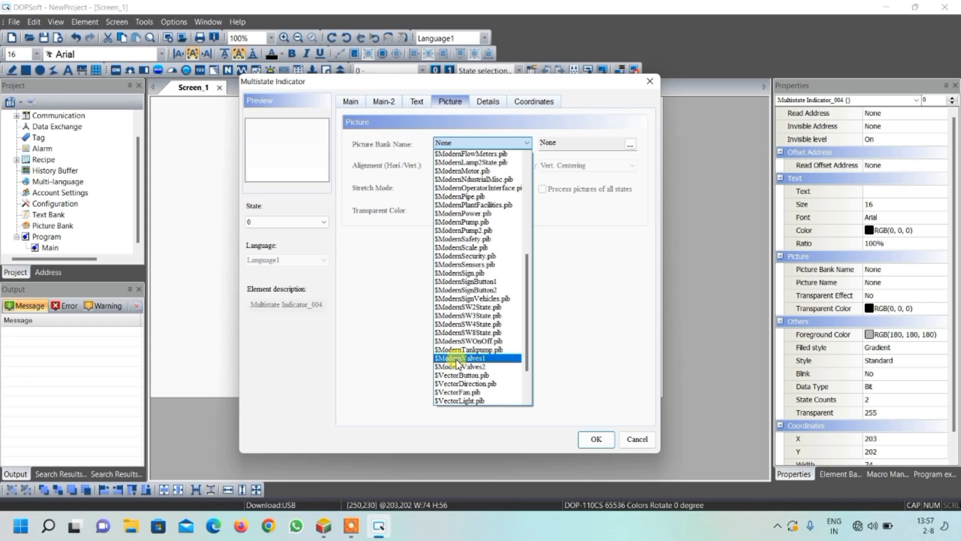
left_click(465, 358)
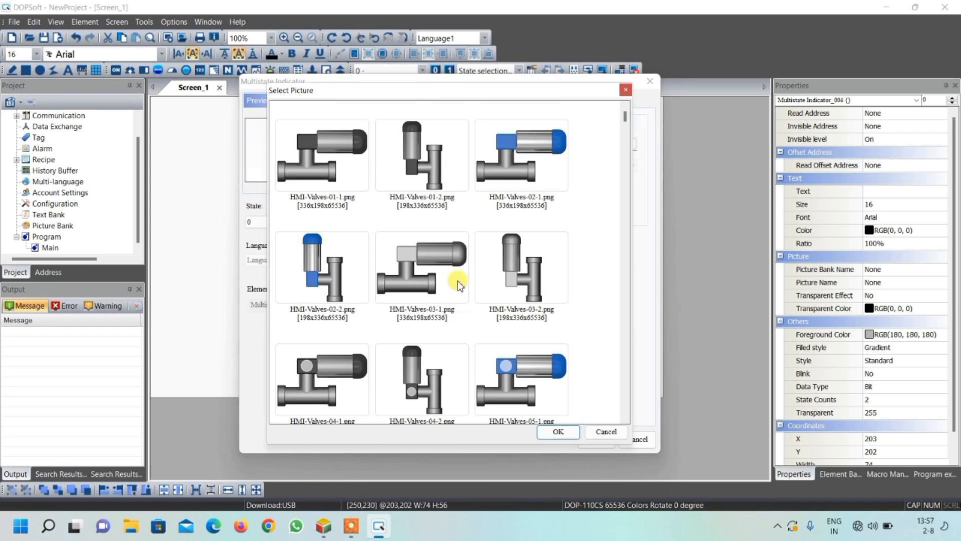
left_click(321, 162)
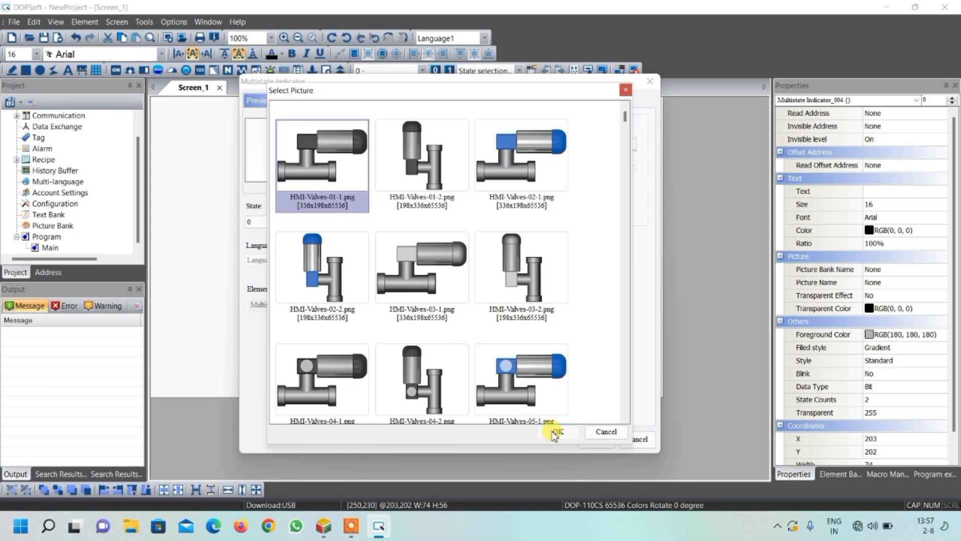
left_click(552, 431)
Set the stretch mode of the state 0 valve picture to Stretch All and switch the indicator to state 1
left_click(447, 189)
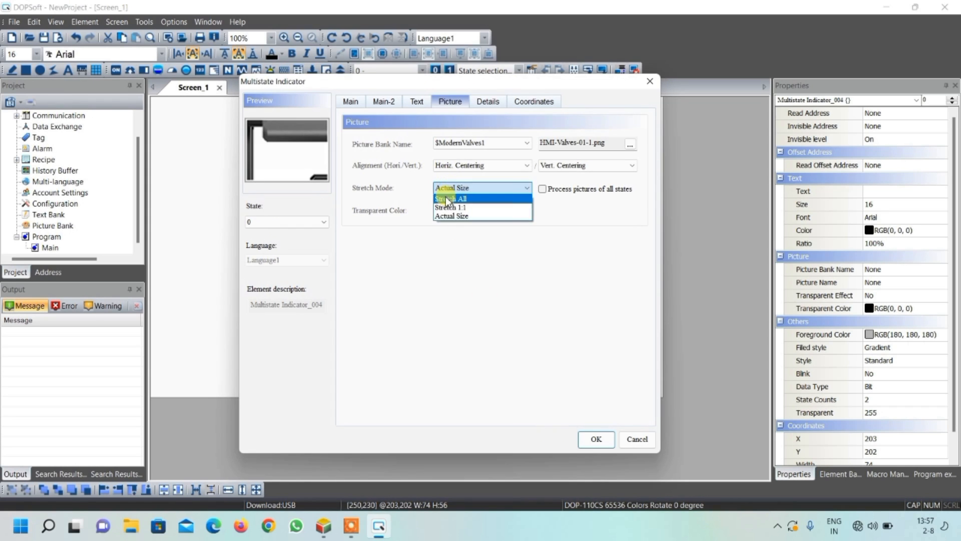
left_click(445, 198)
left_click(302, 223)
left_click(299, 240)
Assign the valve picture HMI-Valves-02-1.png from the $ModernValves1 picture bank to state 1 of the indicator
left_click(469, 150)
left_click_drag(528, 244, 525, 317)
scroll(530, 352, "down", 2)
left_click(497, 364)
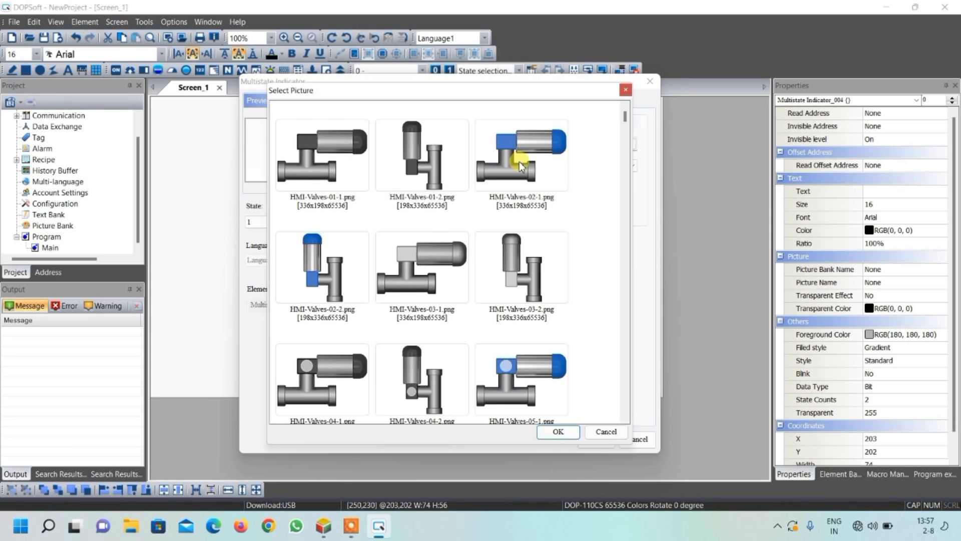
left_click(526, 173)
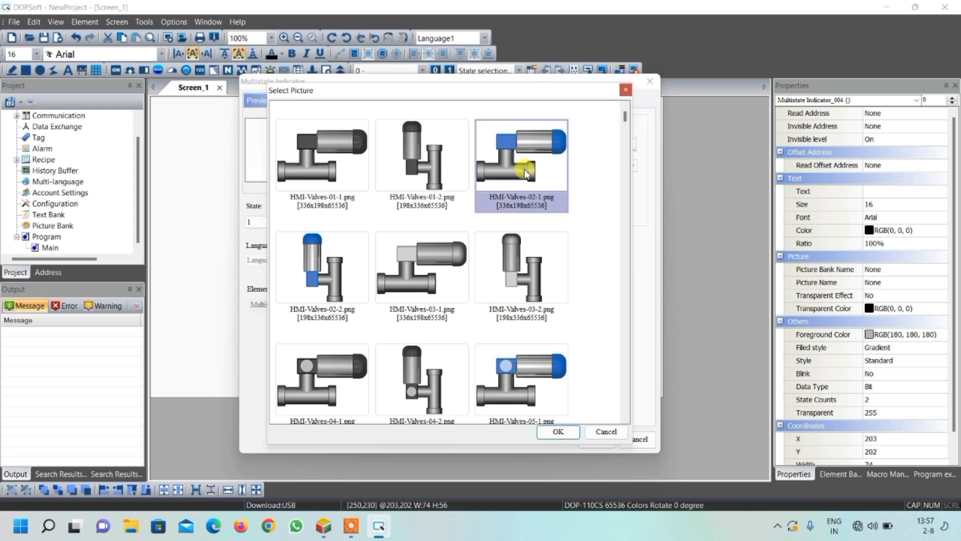
left_click(556, 431)
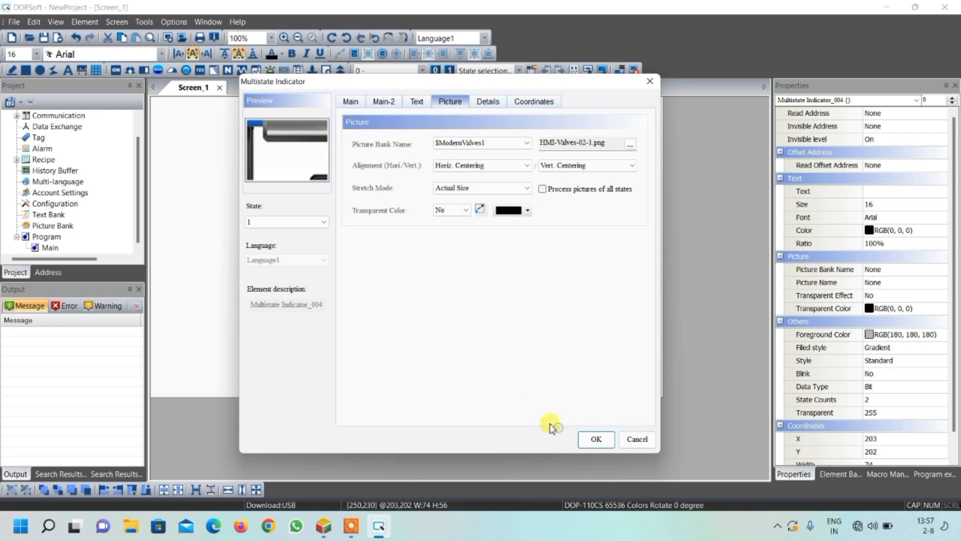
Set the stretch mode of the state 1 valve picture to Stretch All and apply the indicator settings
left_click(456, 189)
left_click(451, 196)
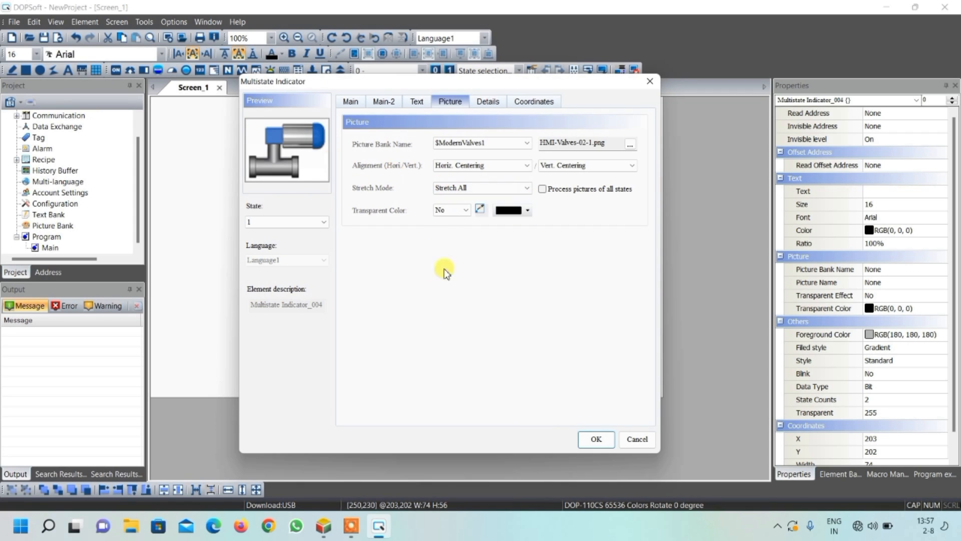
left_click(592, 441)
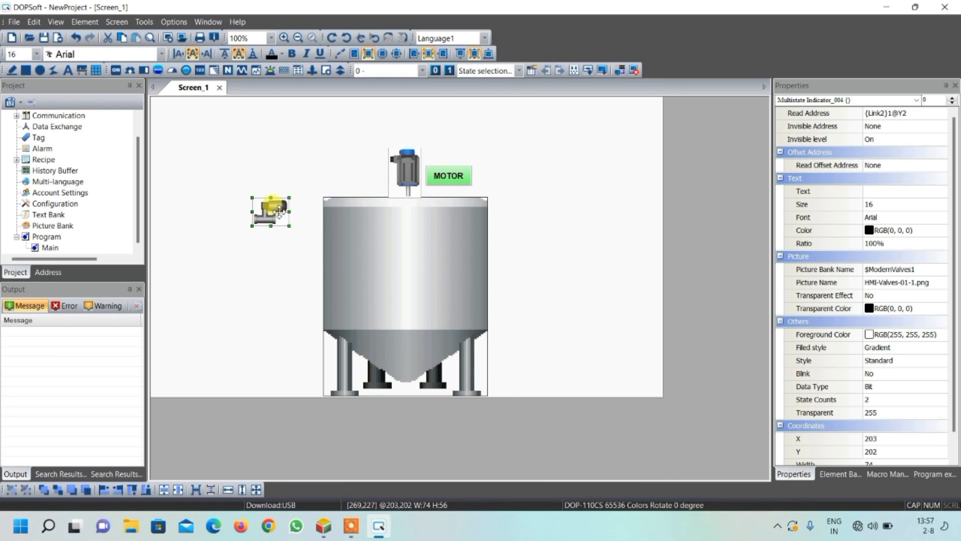
Enlarge the valve indicator to about 86 by 64 and place copies right of the lower tank and below the original valve
left_click_drag(289, 226, 282, 210)
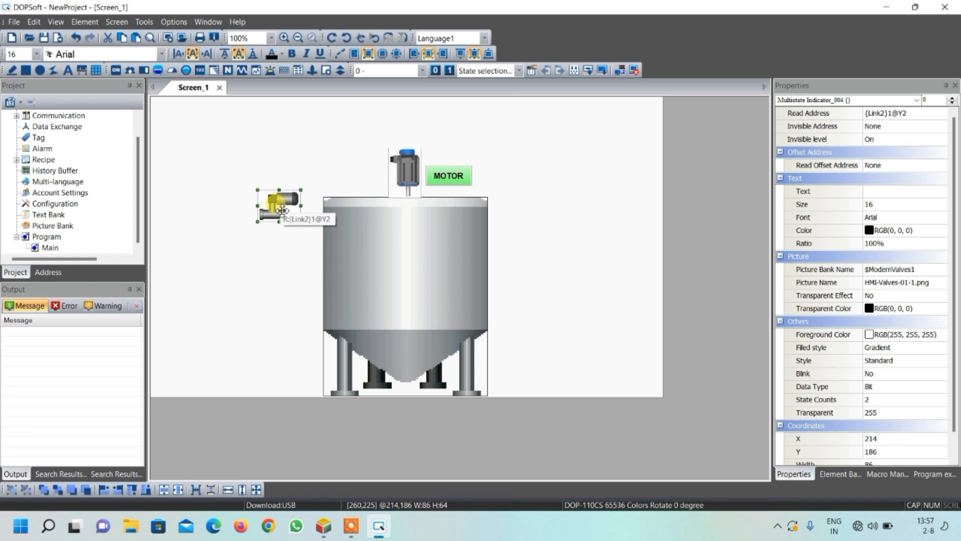
left_click_drag(281, 209, 517, 323)
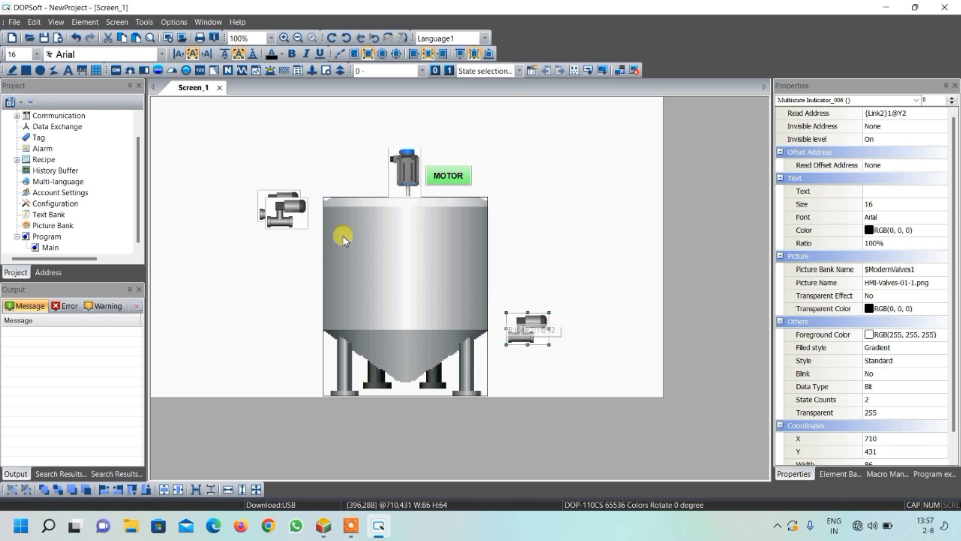
left_click_drag(278, 206, 280, 269)
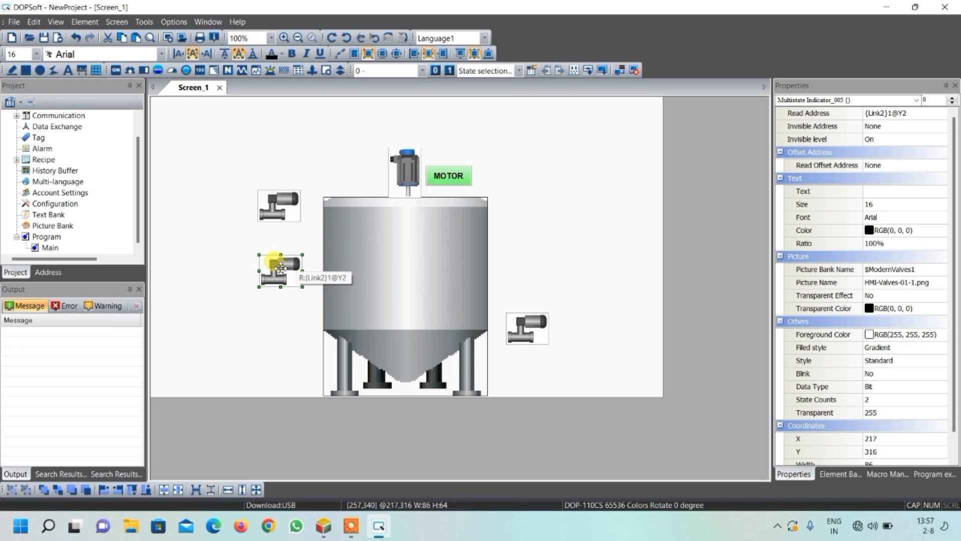
left_click(301, 313)
Nudge the valve copy below the original to about X 216, Y 314, leaving its settings unchanged
left_click(282, 277)
double_click(282, 277)
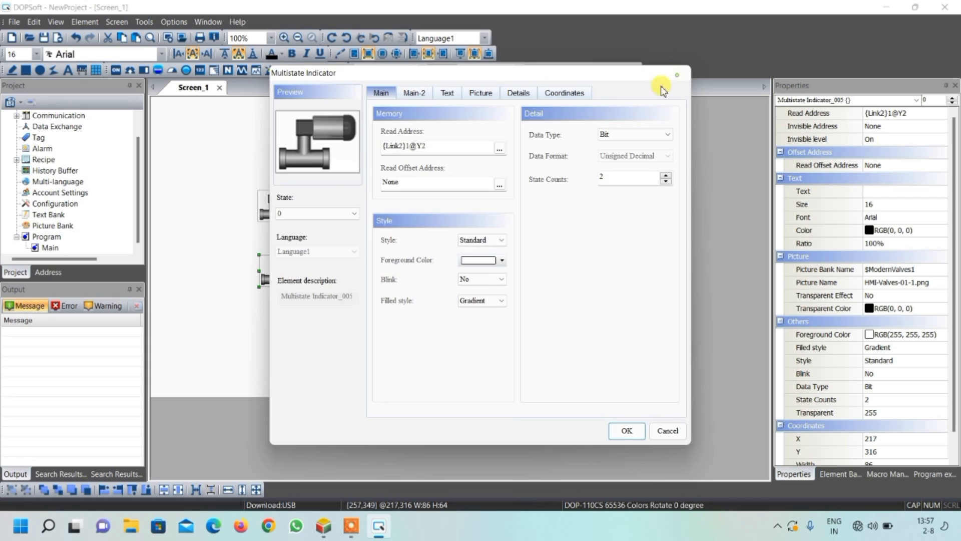
left_click(677, 74)
left_click_drag(288, 264, 288, 264)
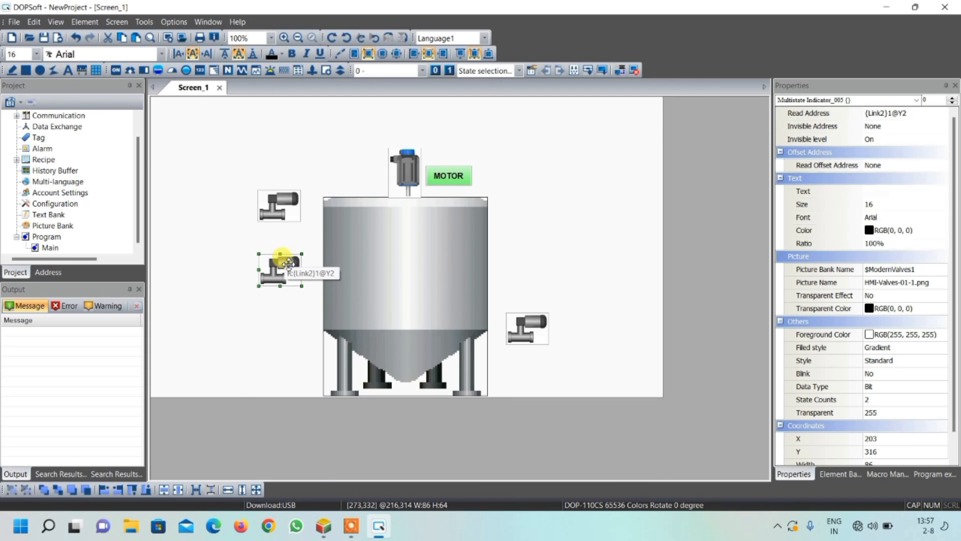
left_click(298, 320)
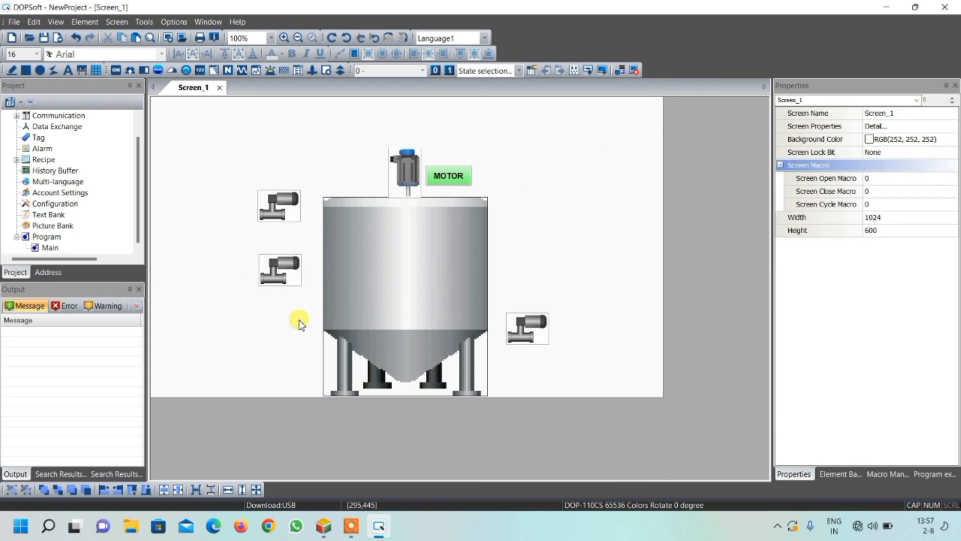
Set the read address of the lower valve left of the tank to {Link2}1@Y1
double_click(284, 272)
left_click(459, 147)
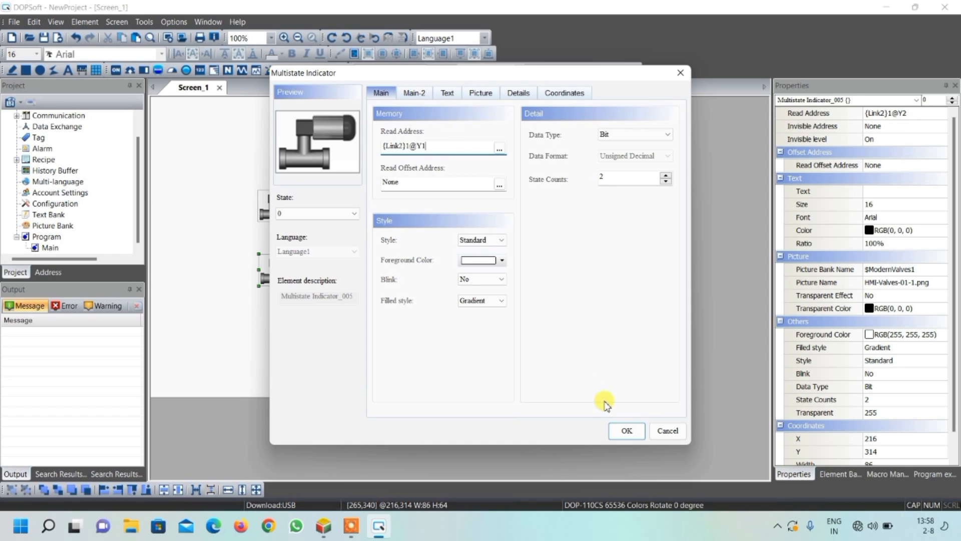
left_click(621, 431)
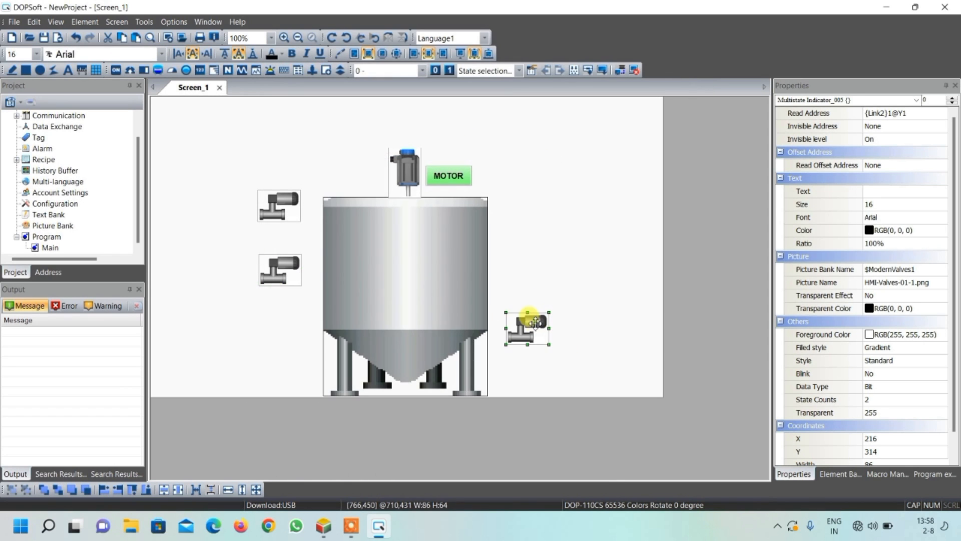
Set the read address of the valve right of the tank to {Link2}1@Y3
double_click(533, 323)
left_click(434, 146)
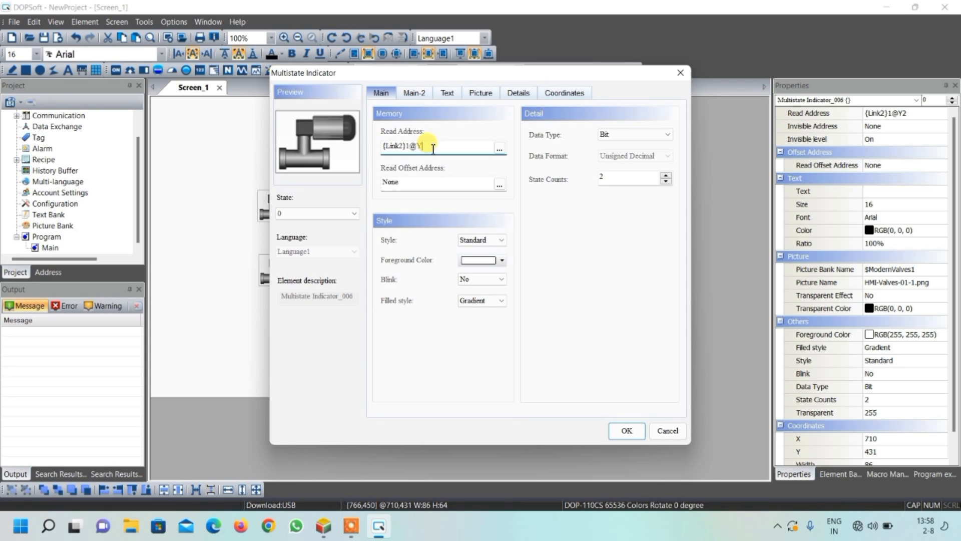
left_click(627, 432)
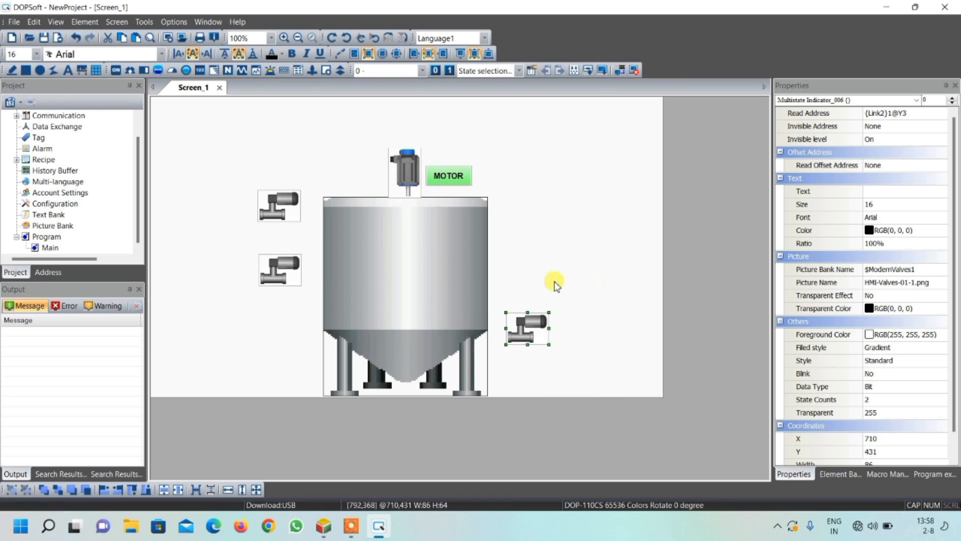
left_click(593, 276)
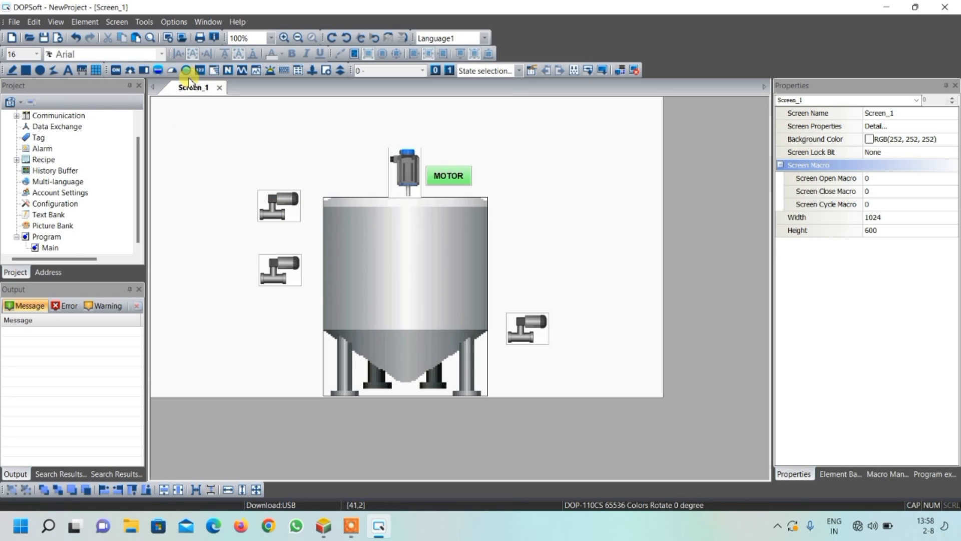
Draw a Pipe(6) element about 79 by 23 connecting the upper-left valve to the tank
left_click(156, 70)
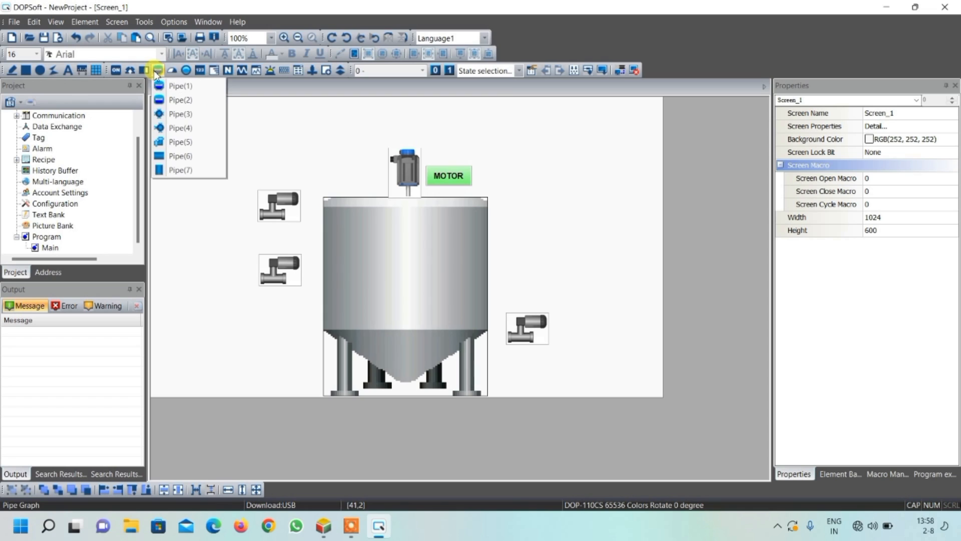
left_click(185, 157)
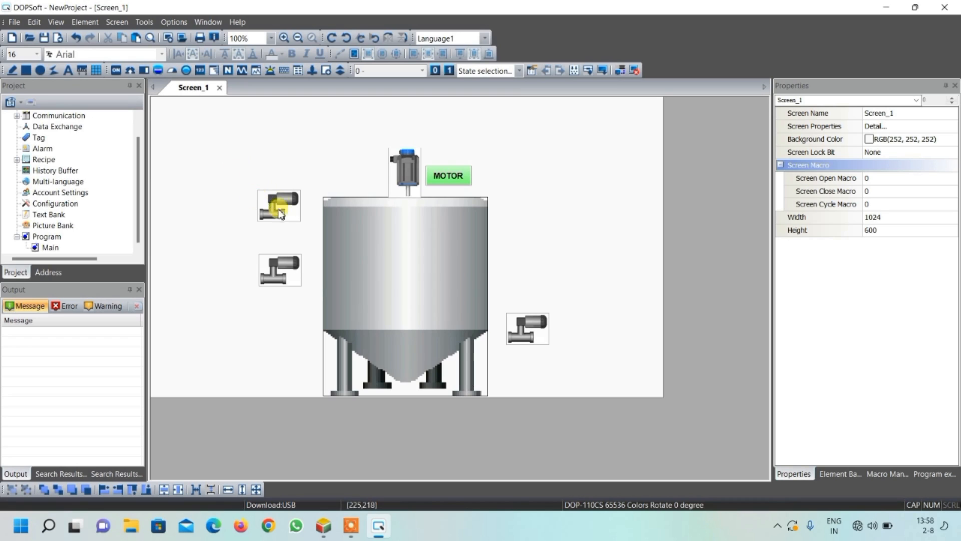
left_click_drag(288, 213, 312, 223)
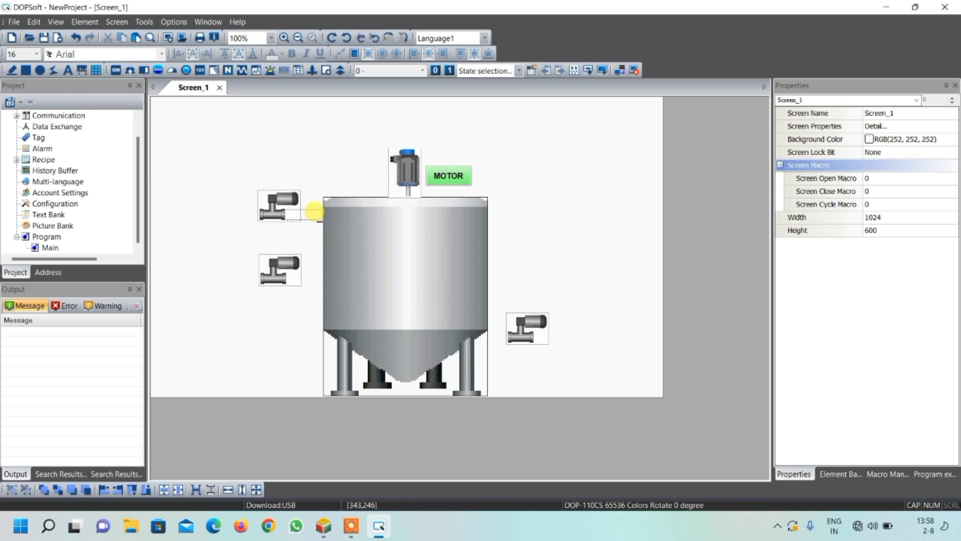
left_click_drag(315, 211, 324, 216)
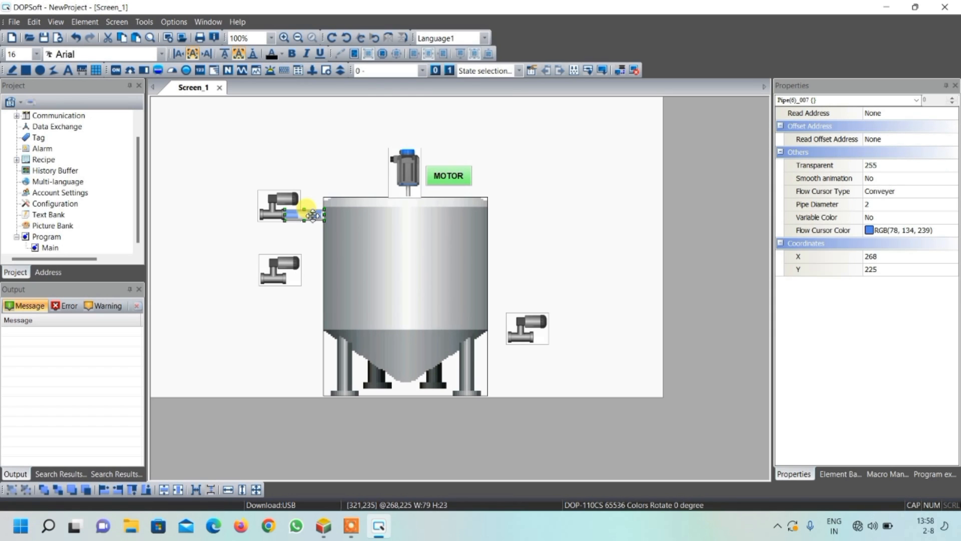
Set the flow cursor type of the pipe between the upper-left valve and the tank to Bubble
left_click(893, 193)
left_click(954, 193)
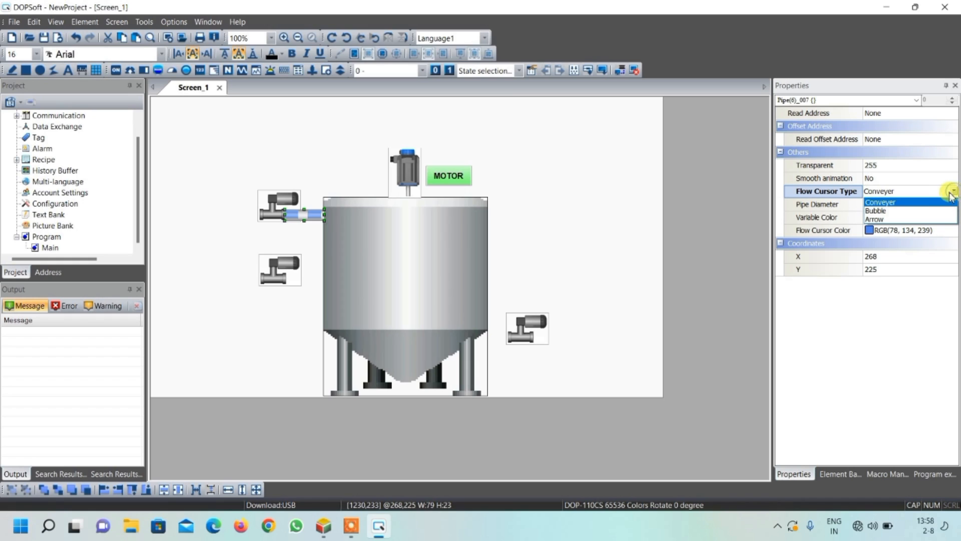
left_click(889, 212)
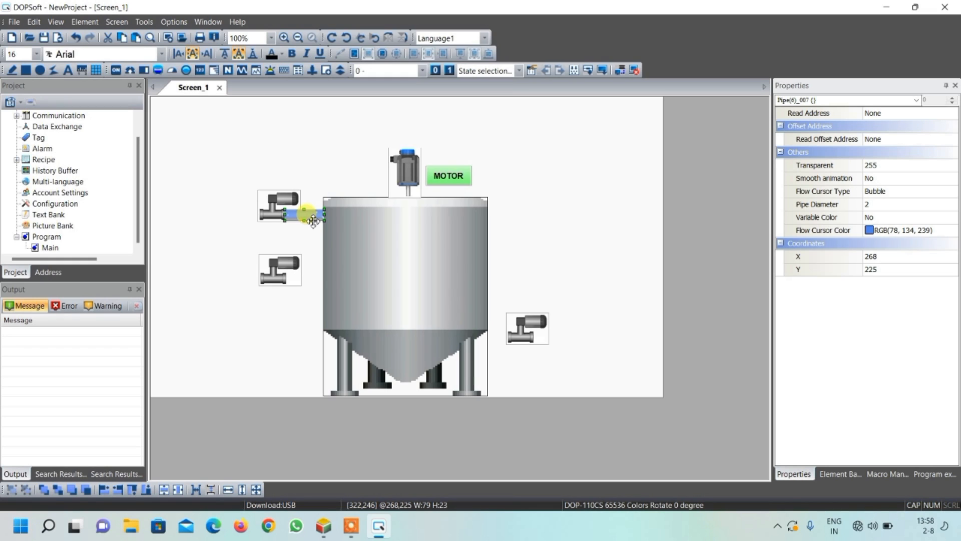
Paste five copies of the bubble-flow pipe onto the screen
key("ctrl+v")
key("ctrl+v")
key("ctrl+v")
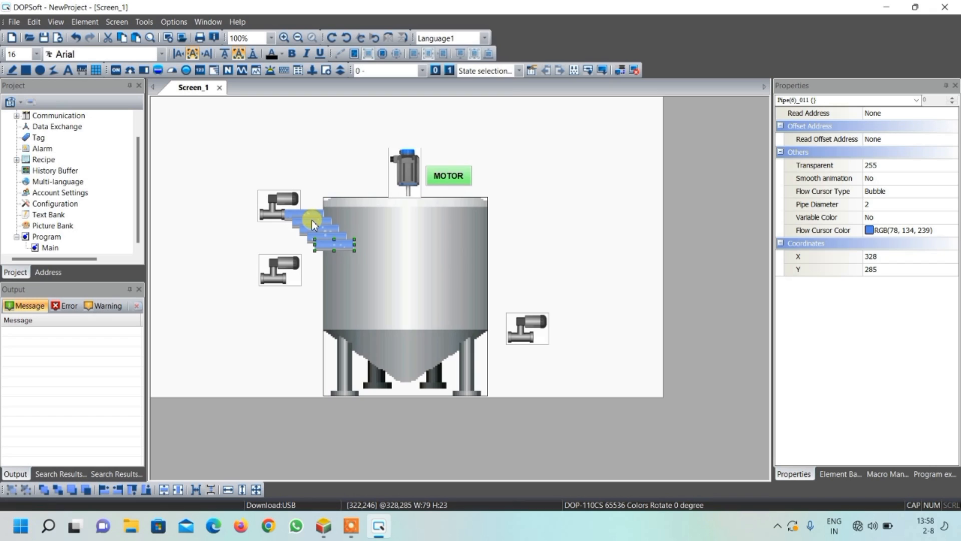
key("ctrl+v")
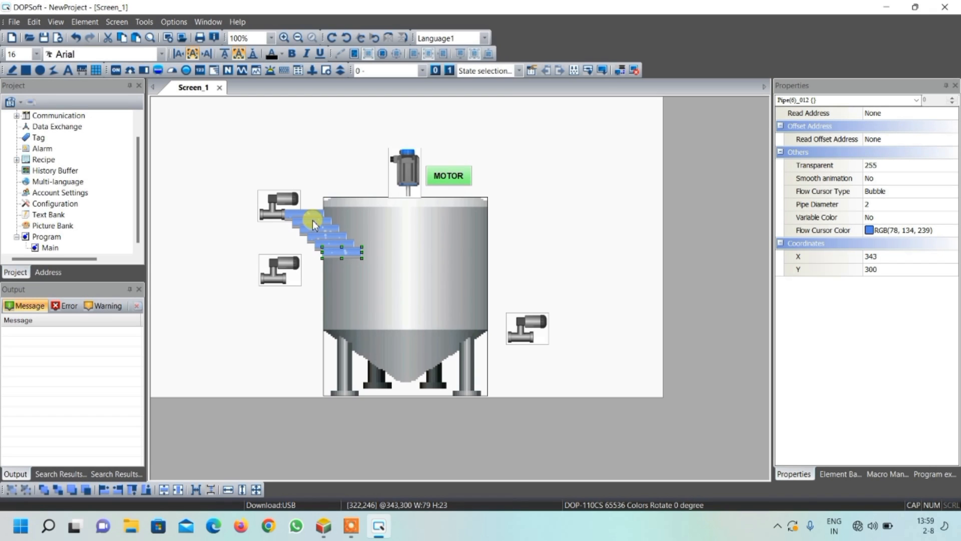
Place pipe copies on both sides of the right valve and the lower-left valve, extending the outer pipes to the screen edges
left_click_drag(333, 252, 483, 341)
mouse_move(343, 245)
left_mouse_down()
mouse_move(508, 286)
mouse_move(536, 333)
mouse_move(663, 337)
left_mouse_up()
double_click(339, 241)
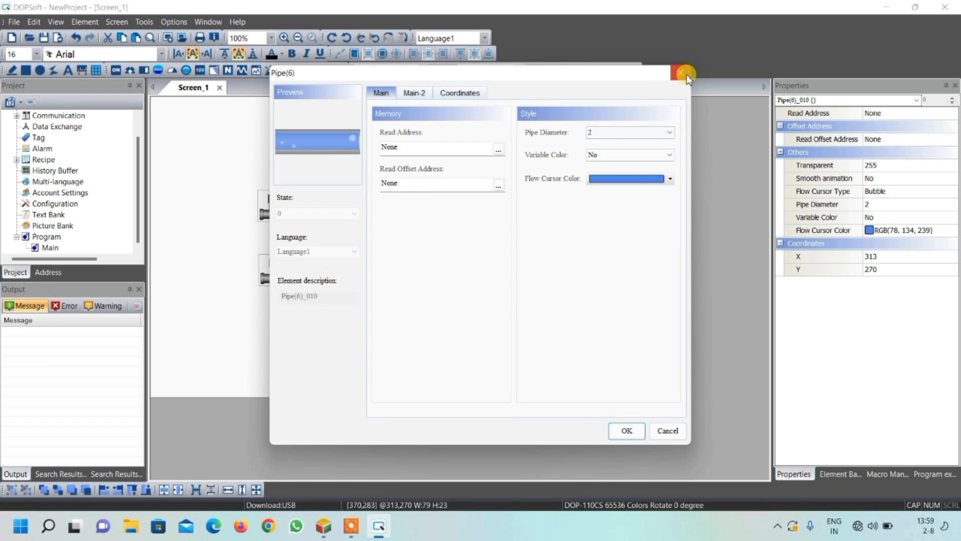
left_click(684, 73)
left_click_drag(335, 237, 314, 278)
left_click_drag(316, 230, 154, 278)
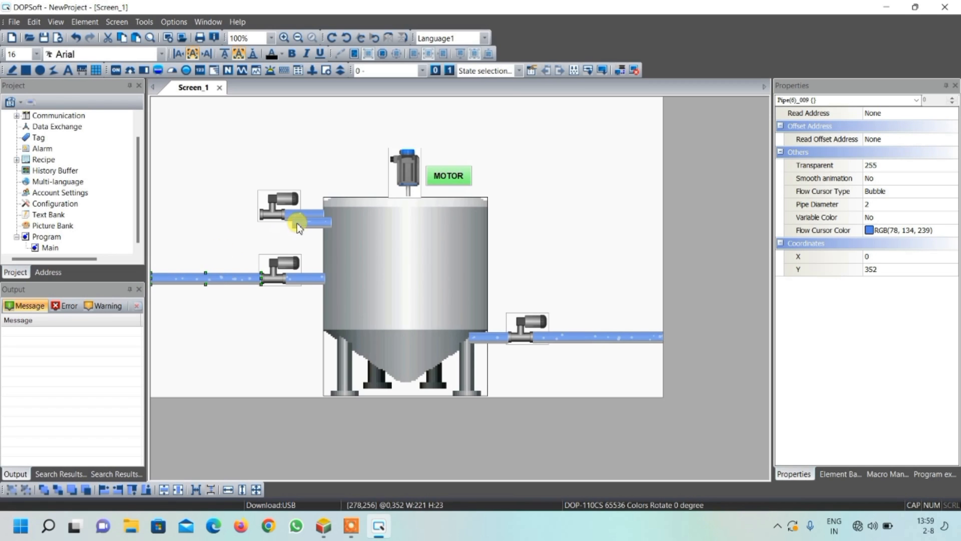
Place the remaining pipe copy before the upper-left valve and extend it to the screen's left edge, about 217 wide
left_click_drag(302, 223, 152, 210)
left_click(213, 215)
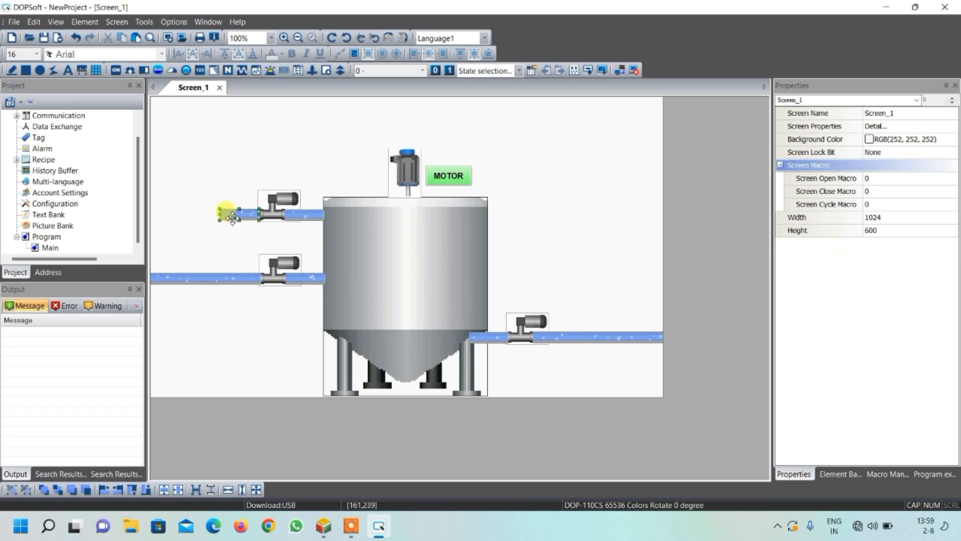
left_click(232, 218)
left_click_drag(220, 213, 150, 212)
left_click(194, 241)
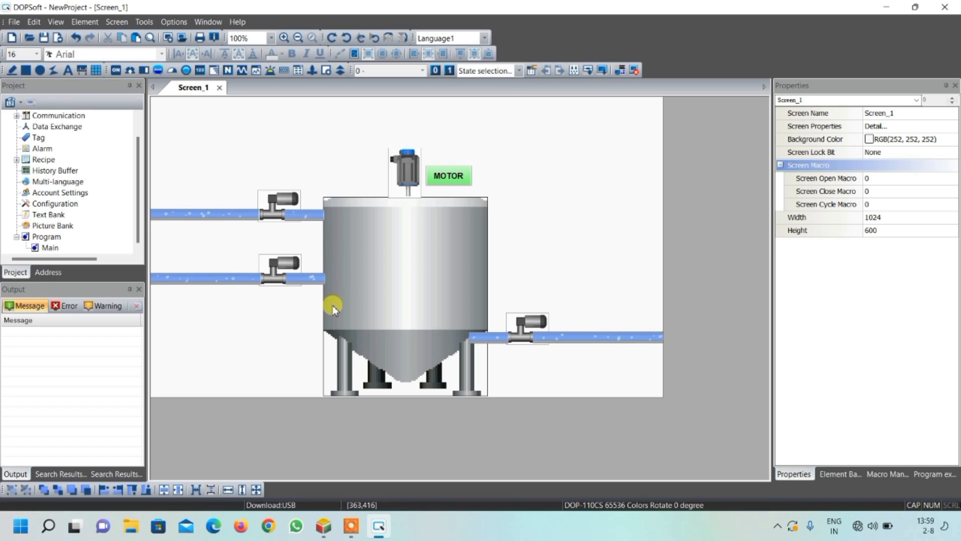
left_click(302, 219)
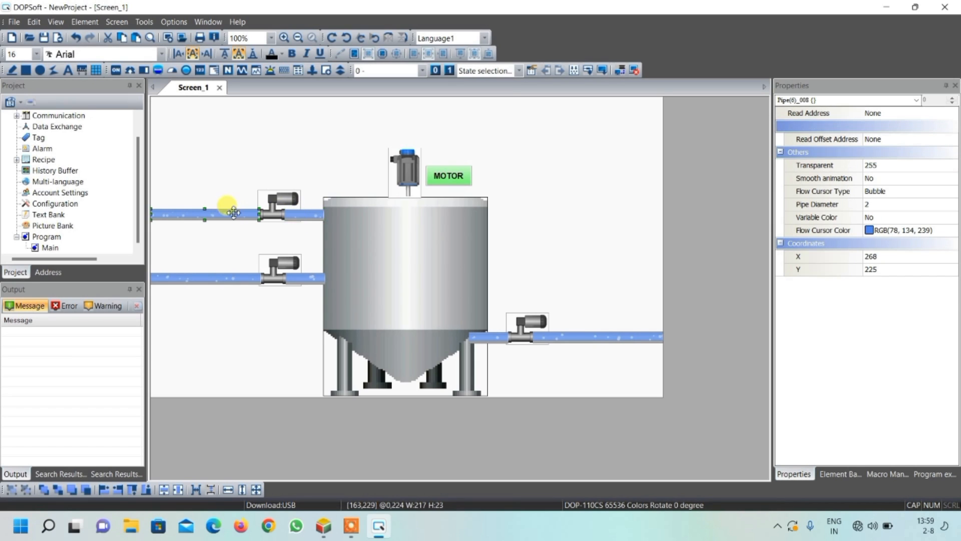
left_click(226, 214)
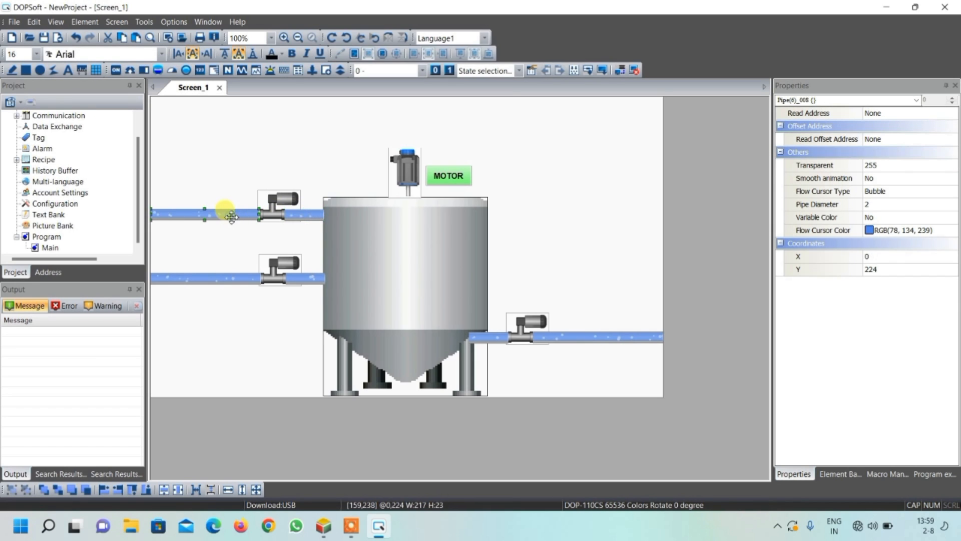
left_click(244, 215)
left_click(250, 278)
left_click(245, 214)
Set the read address of the inlet pipe left of the upper-left valve to internal memory word $2
left_click(241, 215)
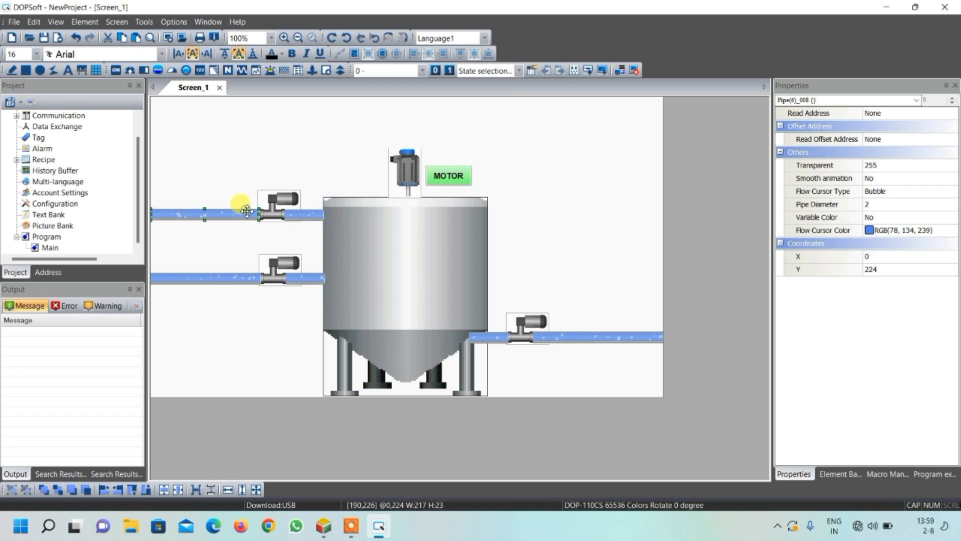
left_click(881, 113)
left_click(952, 115)
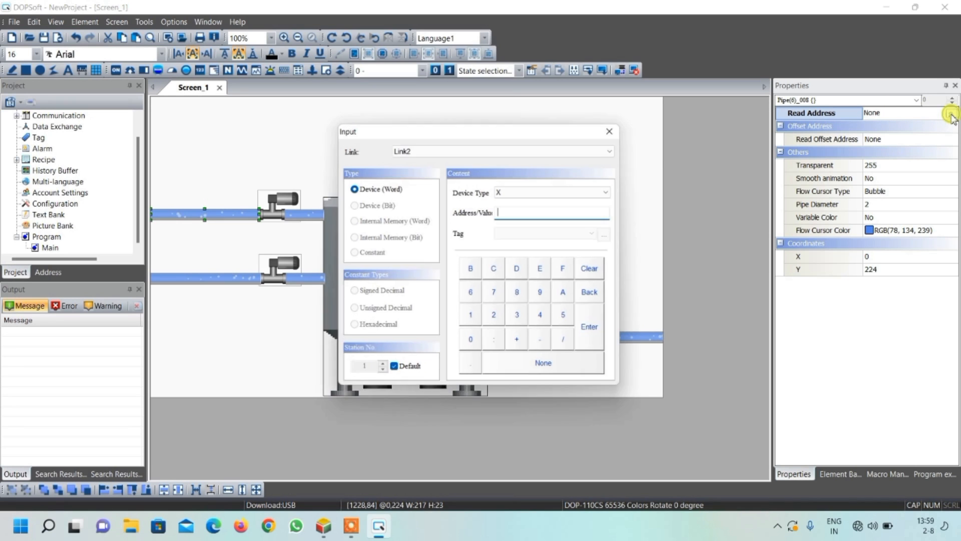
left_click(413, 146)
left_click(409, 170)
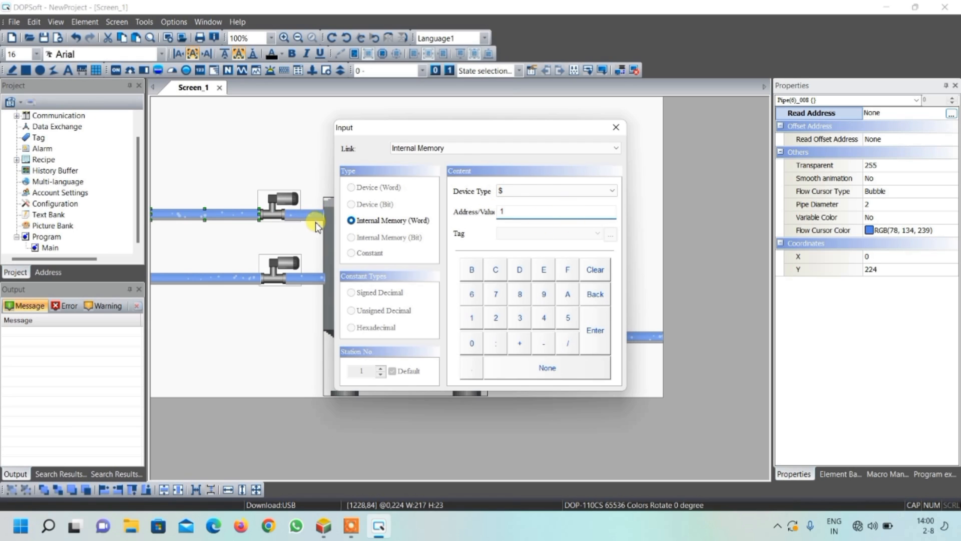
type("2")
left_click(591, 317)
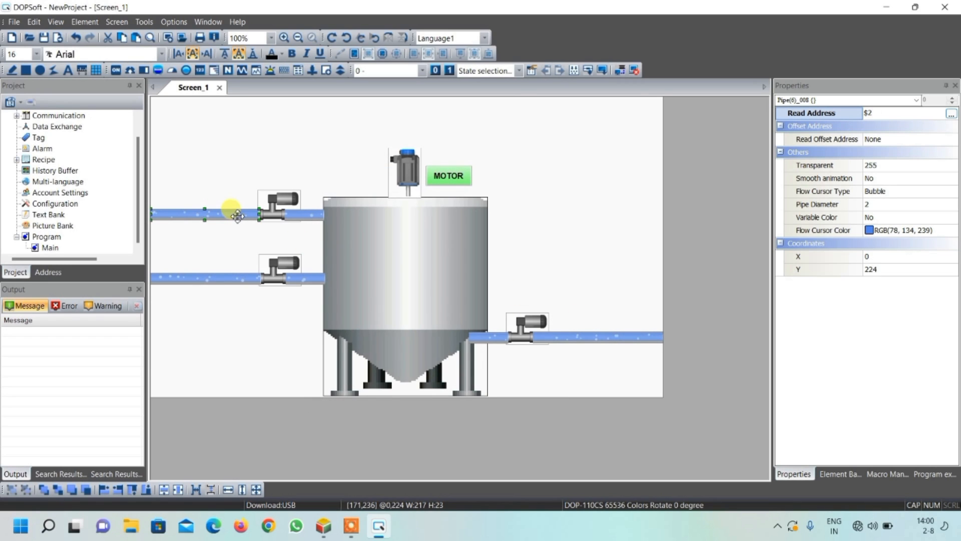
Set the flow cursor color of the upper inlet pipe before its valve to dark green, RGB(0, 128, 0)
left_click(873, 232)
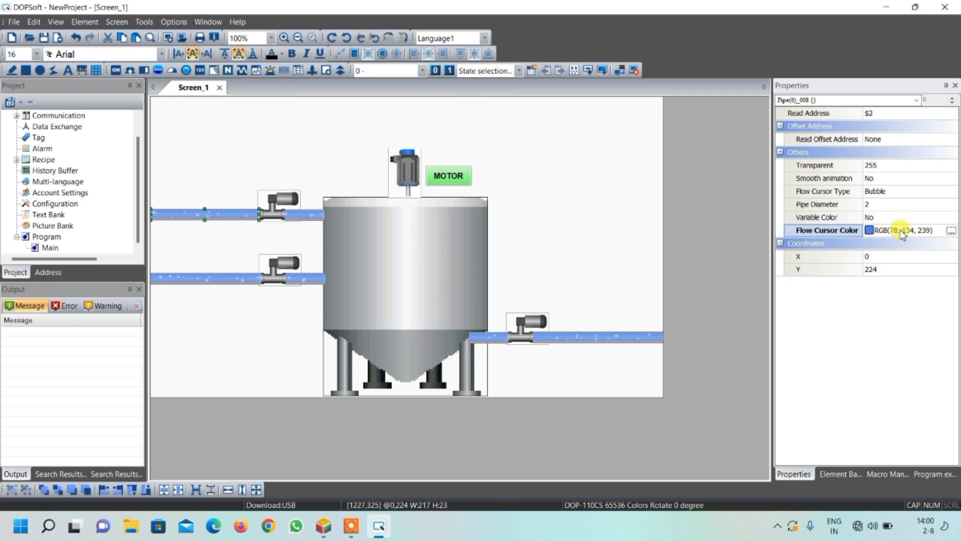
left_click(950, 230)
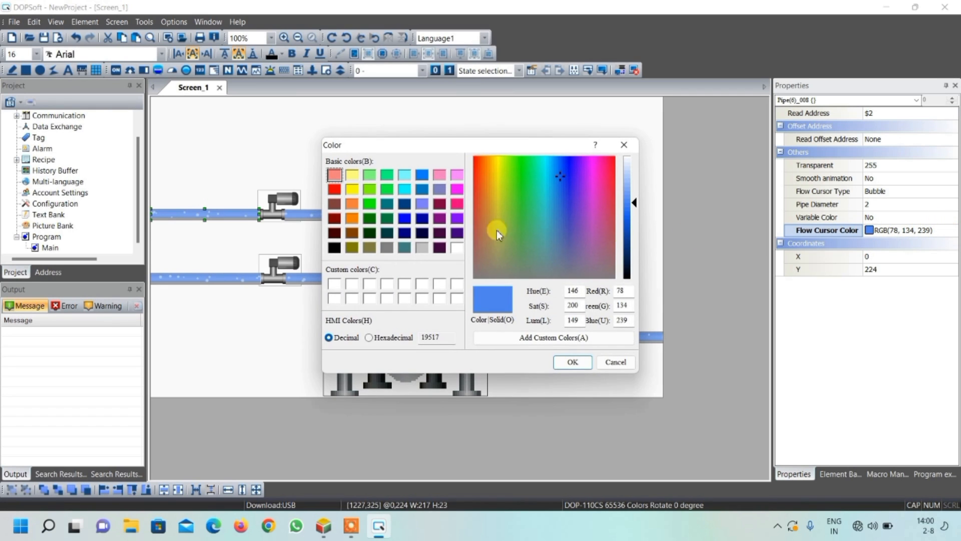
left_click(374, 218)
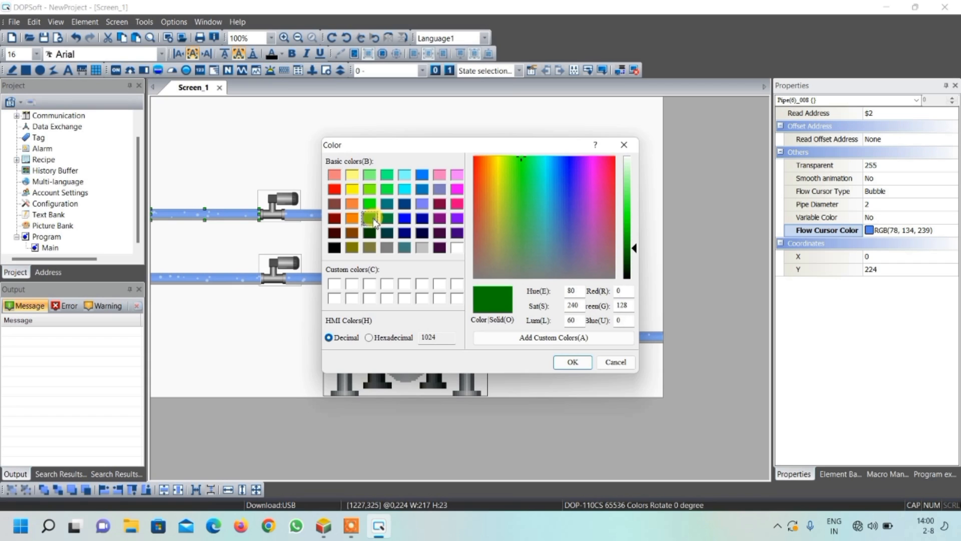
left_click(571, 362)
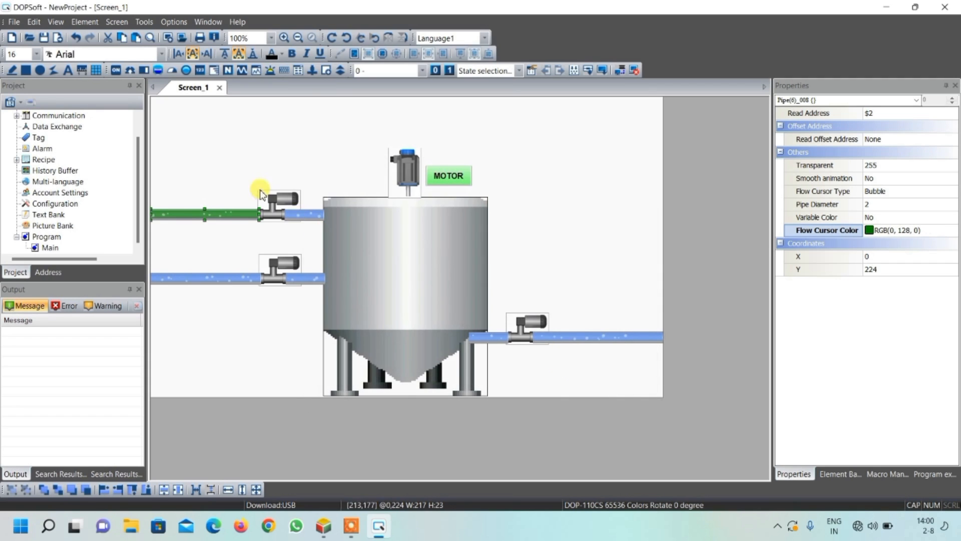
Set the read address of the pipe between the upper inlet valve and the tank to internal memory word $2
left_click(306, 214)
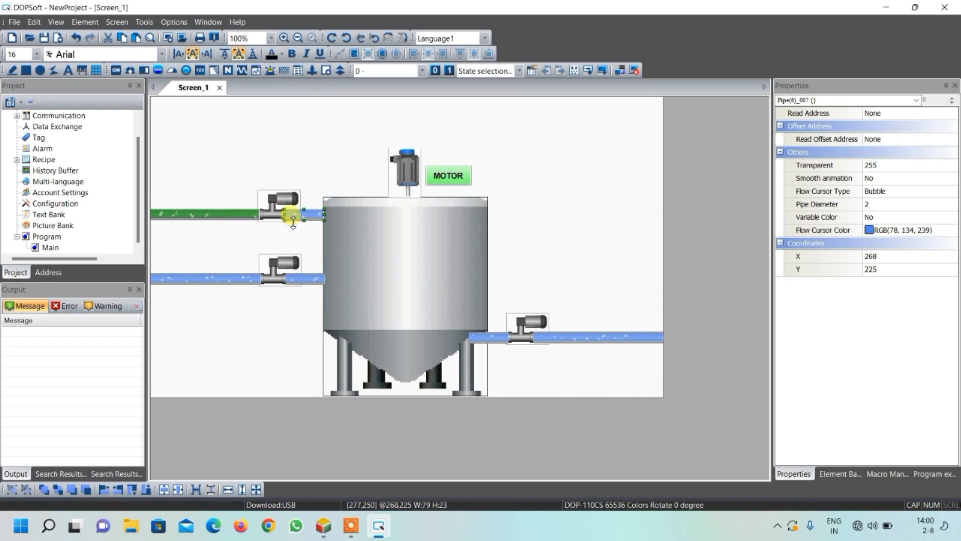
left_click(949, 116)
left_click(951, 115)
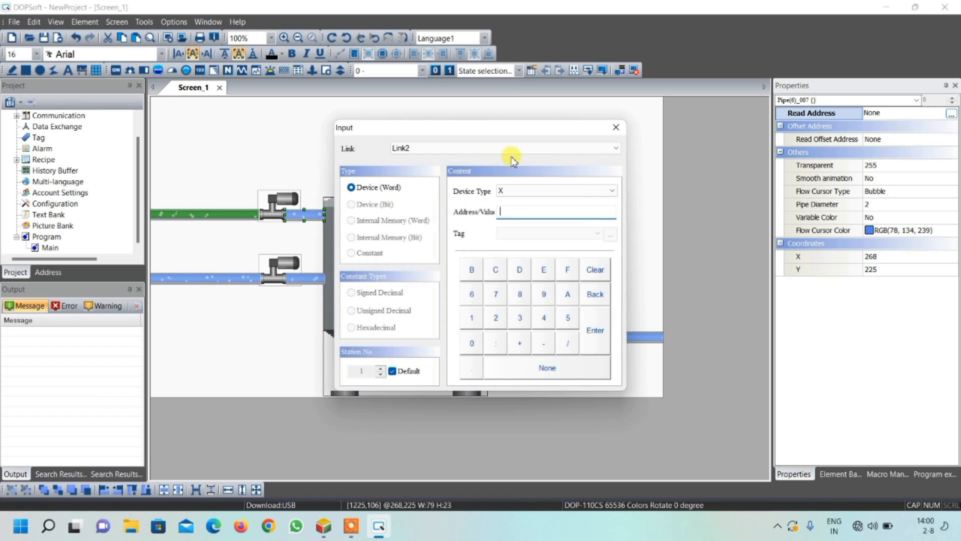
left_click(450, 147)
left_click(423, 159)
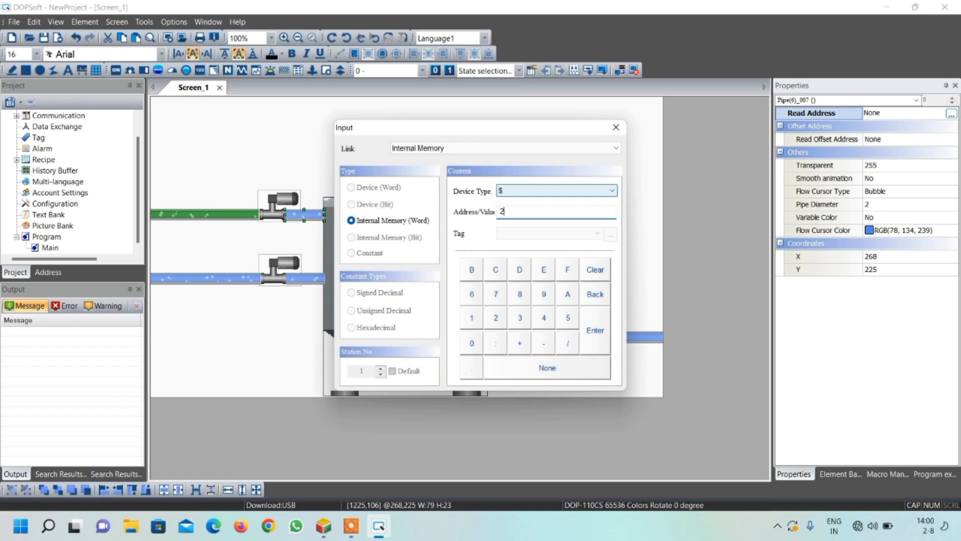
type("2")
left_click(604, 340)
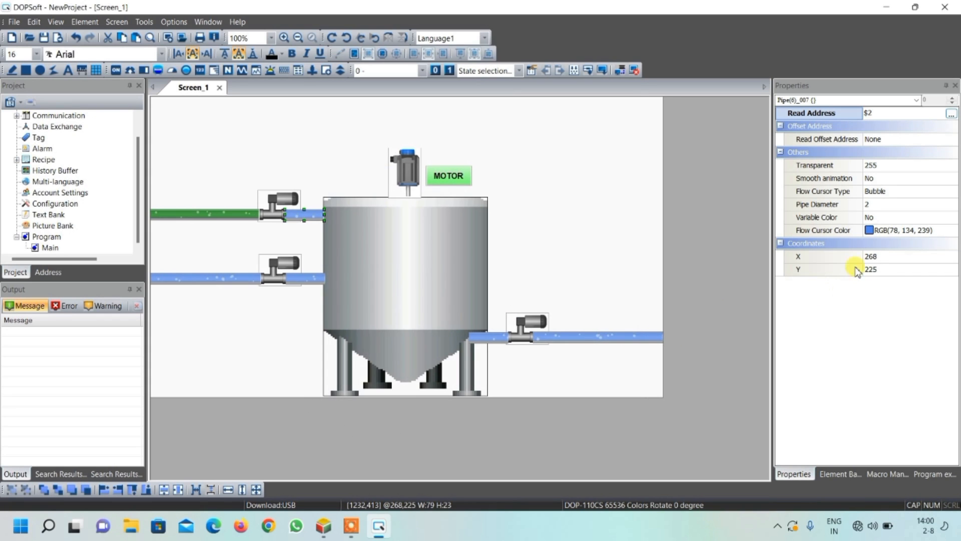
Color the flow cursor of the pipe joining the upper inlet valve to the tank dark green, RGB(0, 128, 0)
left_click(946, 235)
left_click(950, 230)
left_click(372, 222)
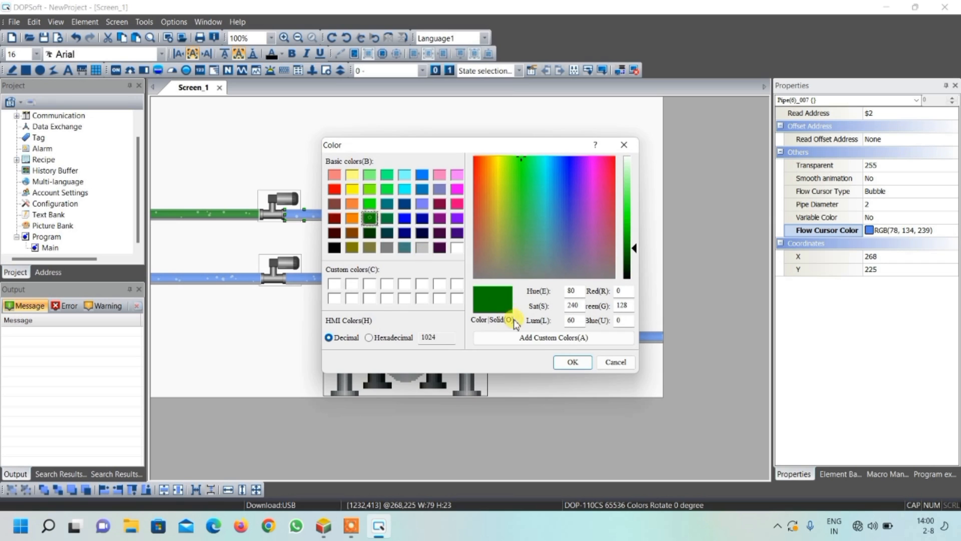
left_click(570, 362)
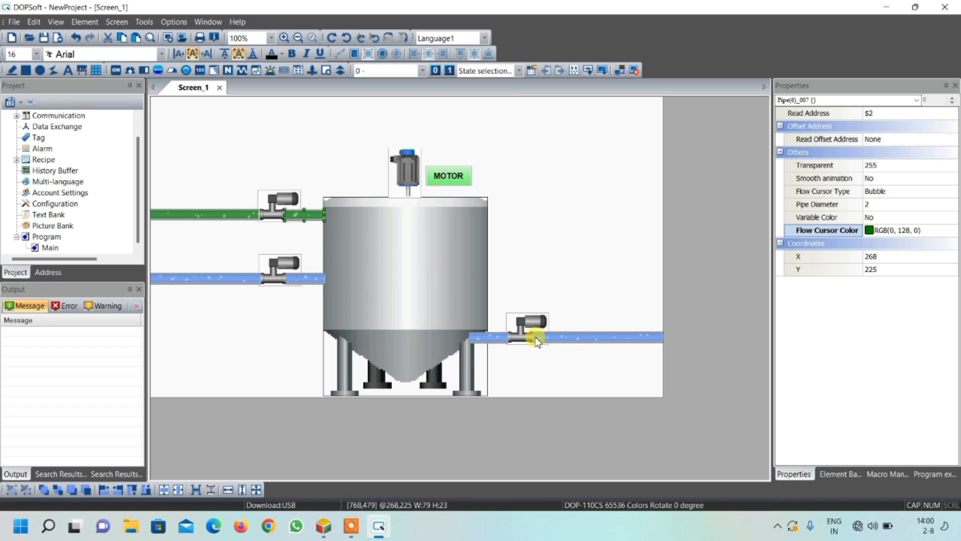
Set the read address of the lower inlet pipe before its valve to internal memory word $1
double_click(239, 278)
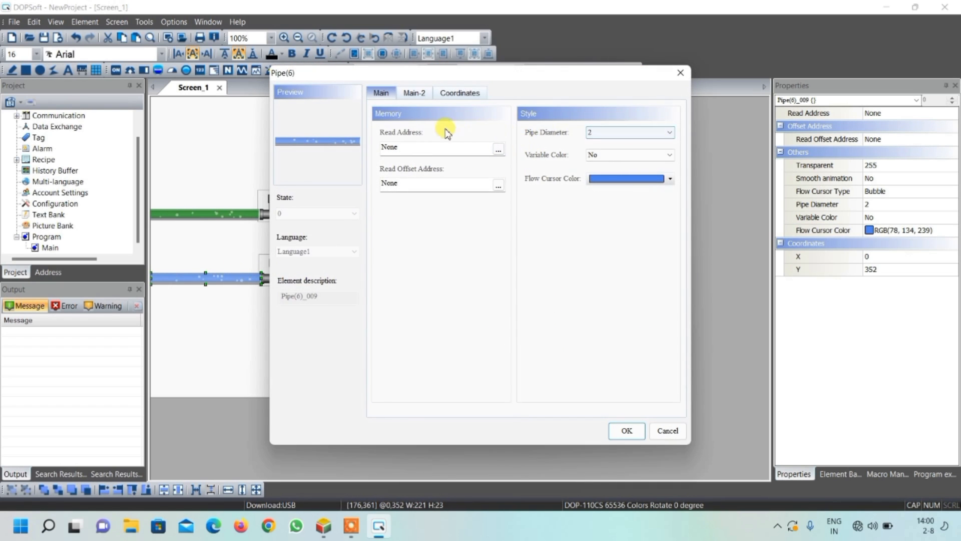
left_click(498, 149)
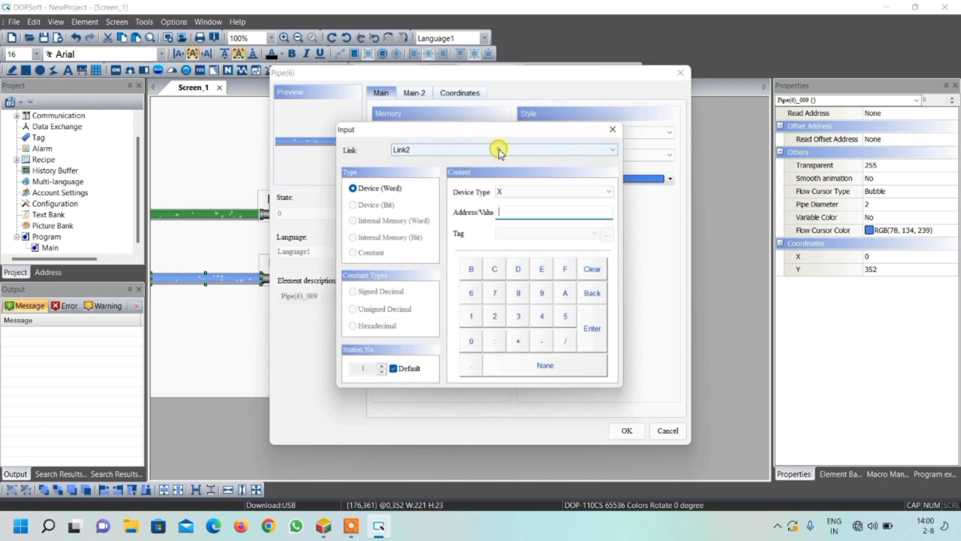
left_click(468, 147)
left_click(457, 158)
type("1")
left_click(592, 332)
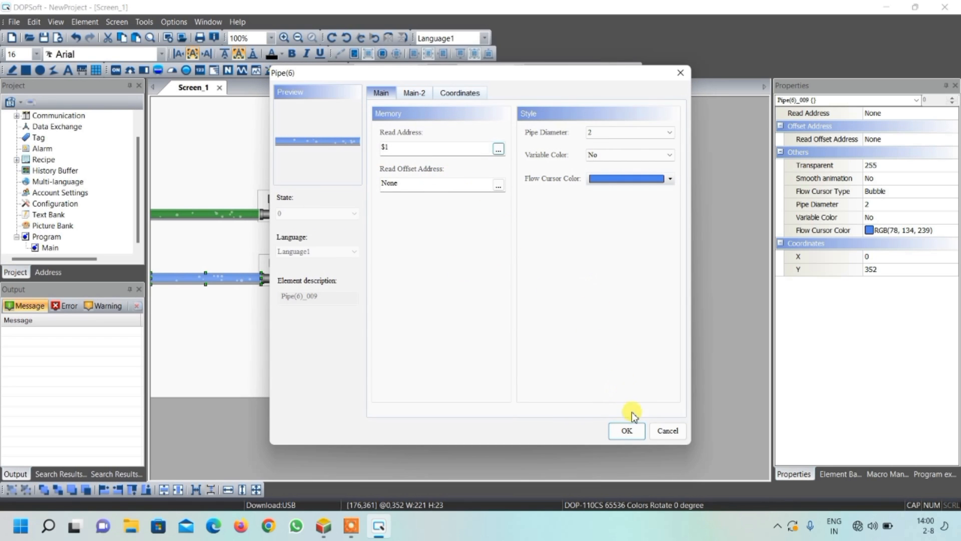
left_click(626, 429)
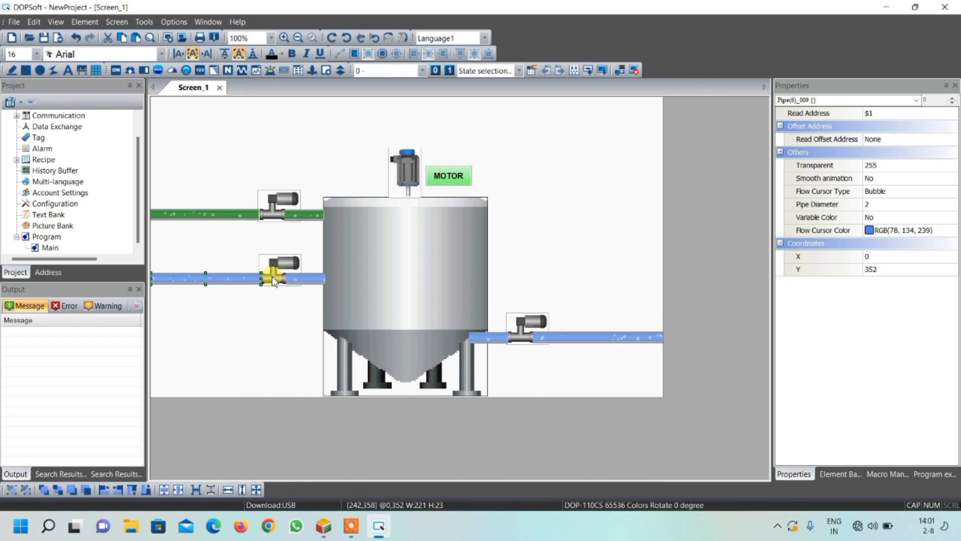
Set the read address of the pipe between the lower inlet valve and the tank to internal memory word $1
left_click(299, 279)
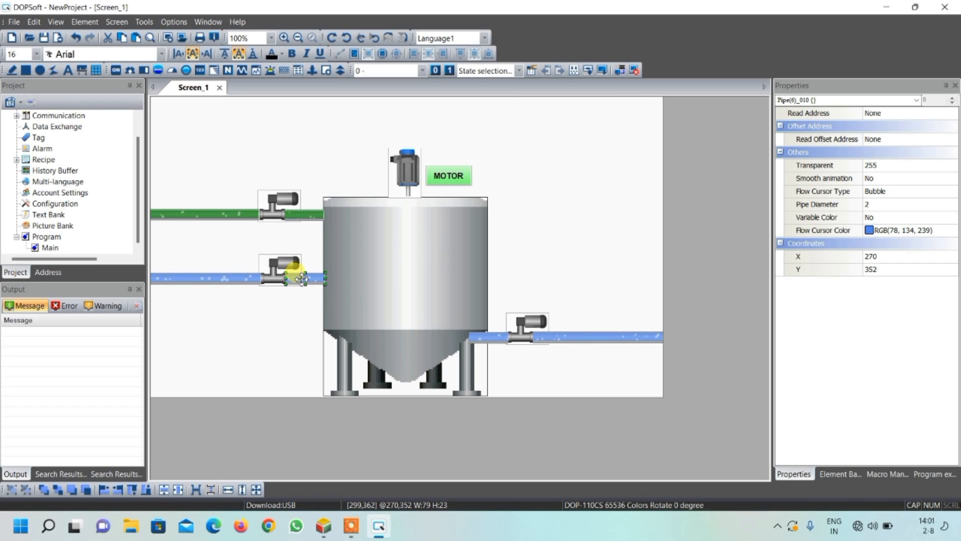
left_click(916, 100)
left_click(952, 119)
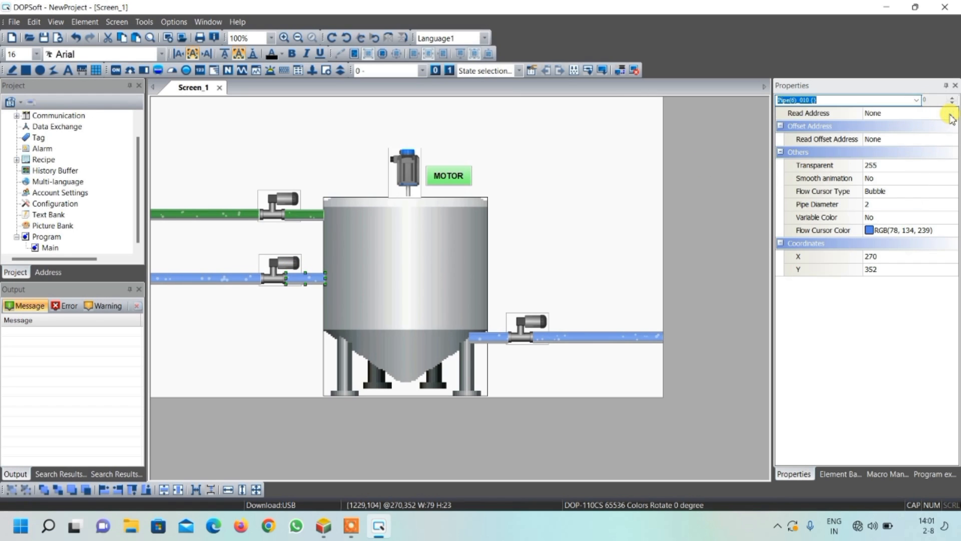
left_click(951, 115)
left_click(950, 114)
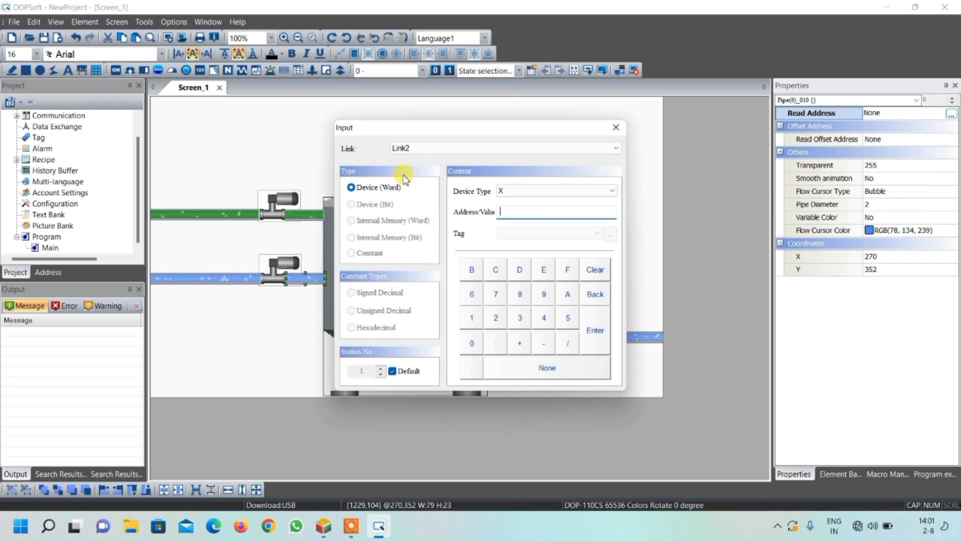
left_click(415, 153)
left_click(415, 156)
type("1")
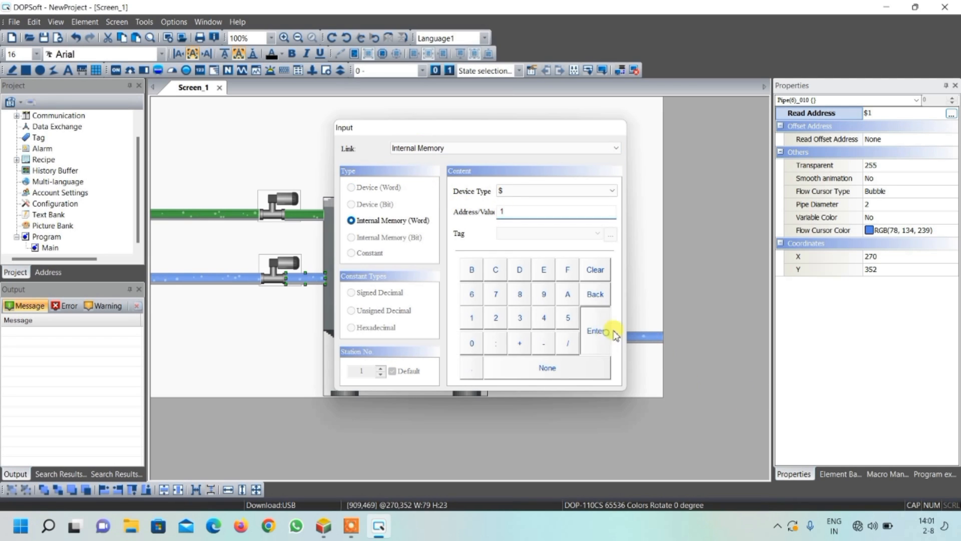
left_click(596, 331)
Set the flow cursor color of the pipe between the lower inlet valve and the tank to red, RGB(255, 0, 0)
left_click(942, 231)
left_click(950, 230)
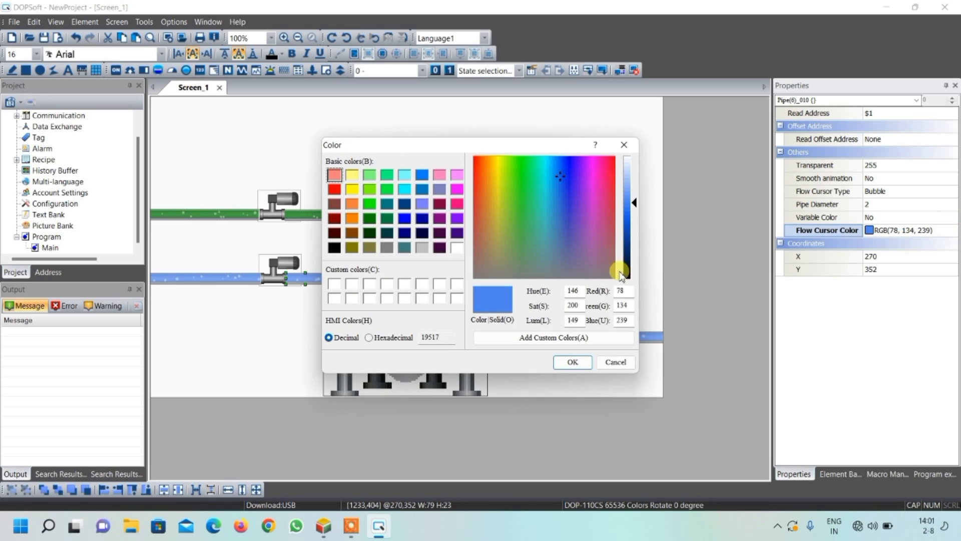
left_click(340, 192)
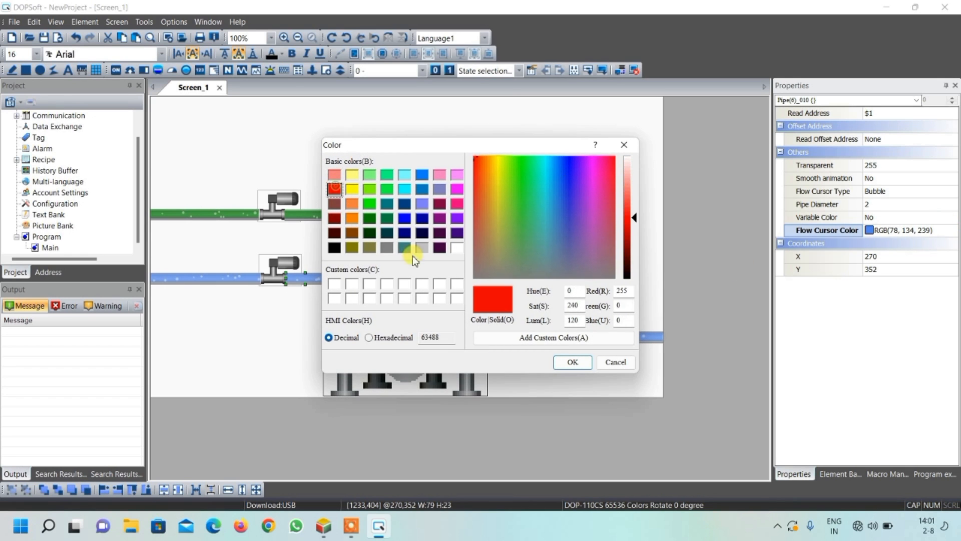
left_click(573, 362)
Set the flow cursor color of the lower inlet pipe before its valve to red, RGB(255, 0, 0)
left_click(249, 277)
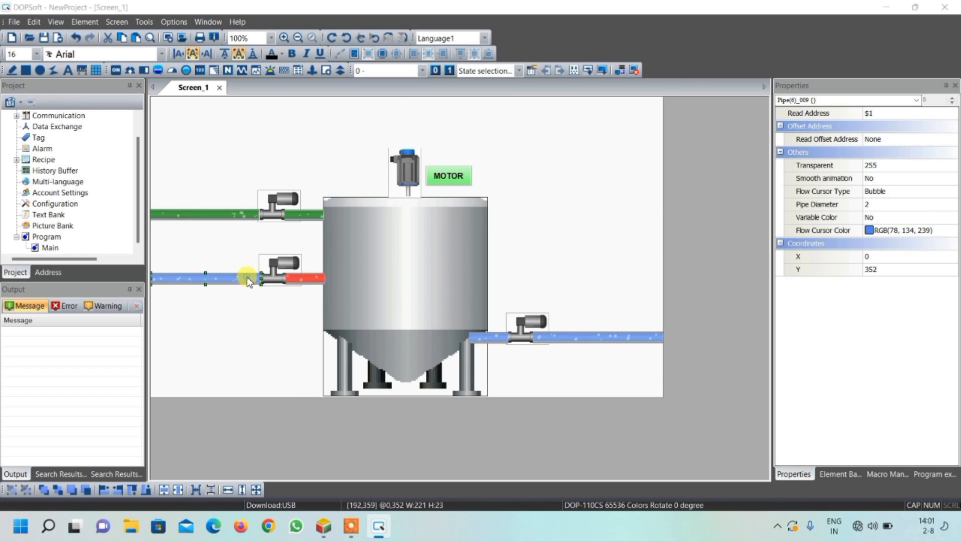
double_click(247, 275)
left_click(625, 179)
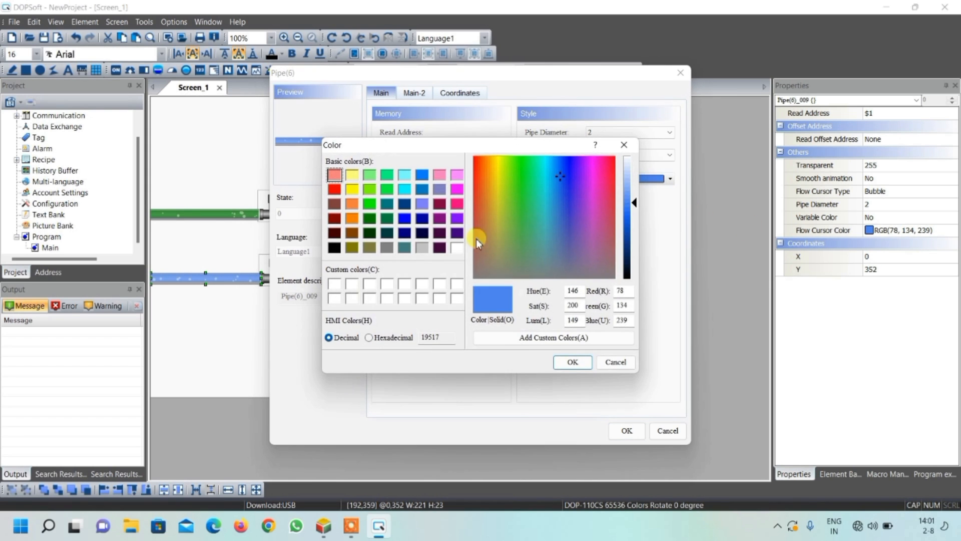
left_click(340, 192)
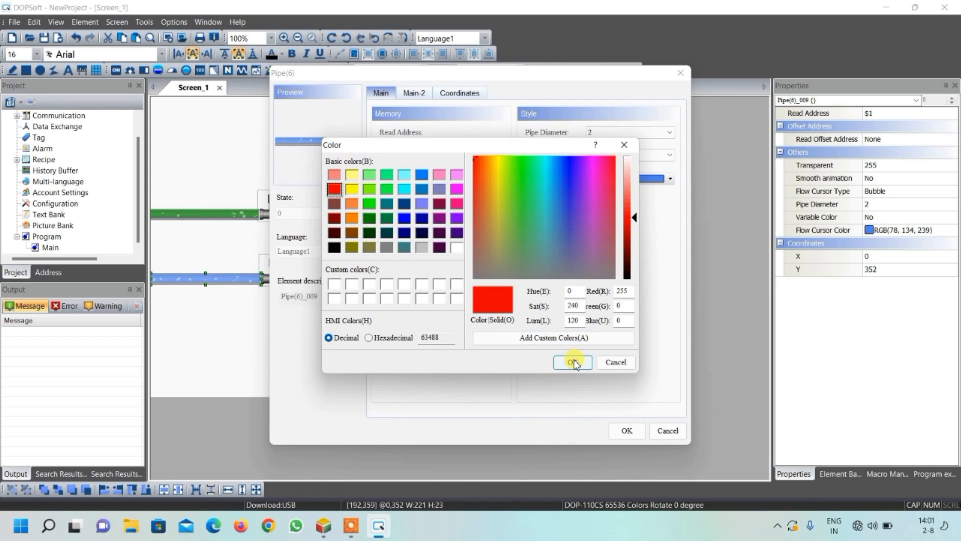
left_click(571, 360)
left_click(626, 431)
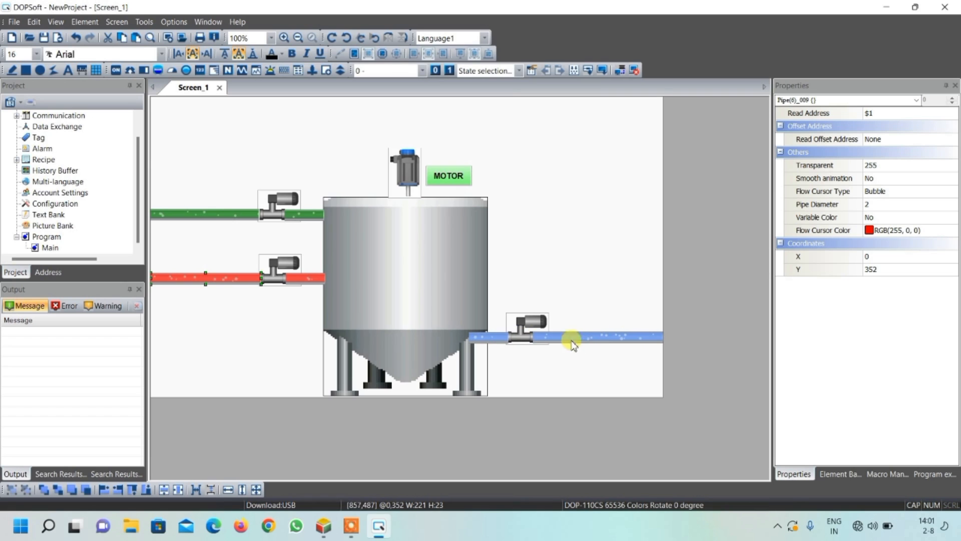
left_click(546, 378)
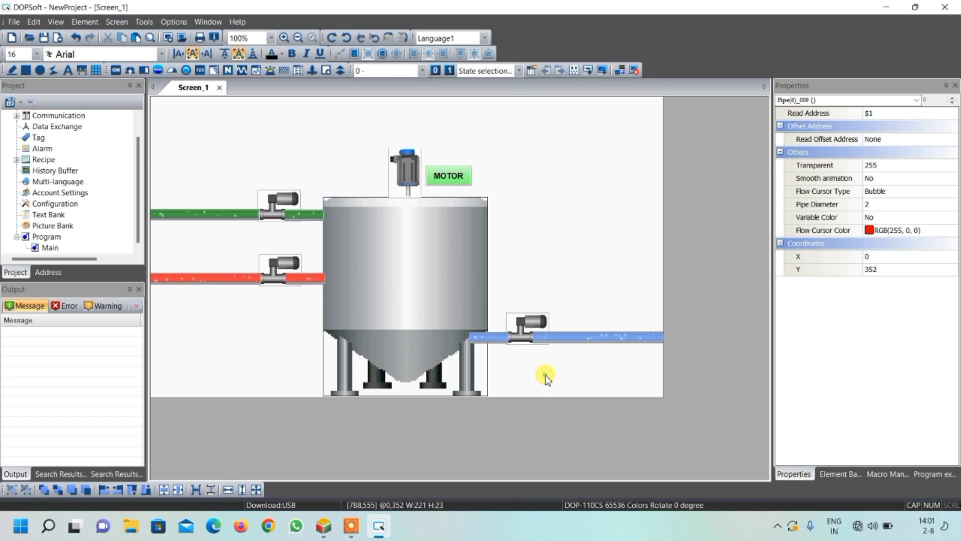
Set the read address of the outlet pipe between the tank and the drain valve to internal memory word $3
left_click(497, 335)
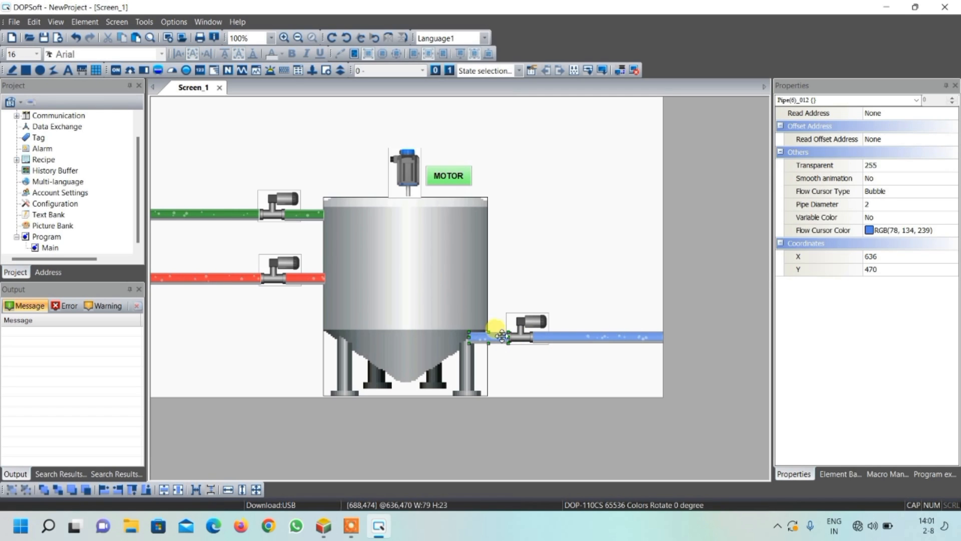
left_click(944, 113)
left_click(950, 115)
left_click(496, 150)
left_click(489, 157)
type("3")
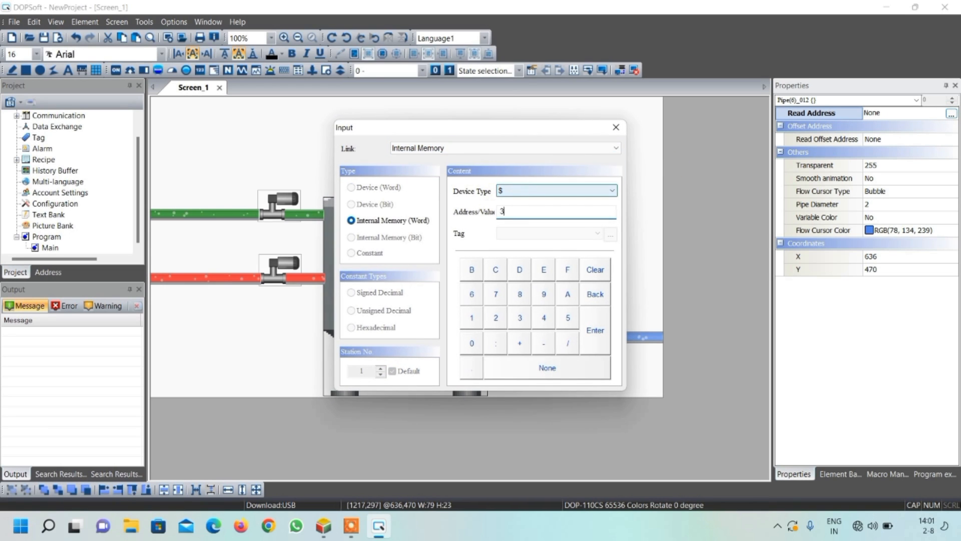
left_click(591, 336)
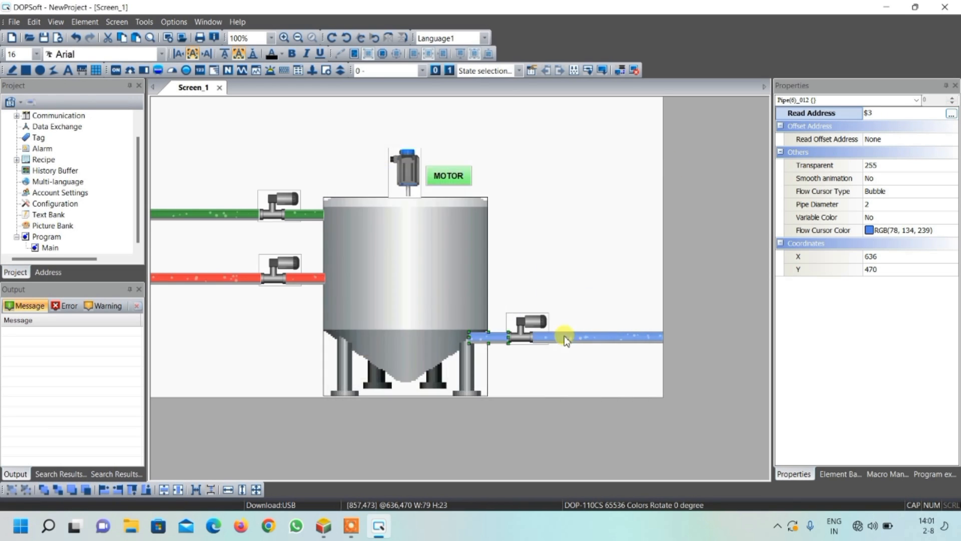
Set the read address of the outlet pipe beyond the drain valve to internal memory word $3
left_click(920, 111)
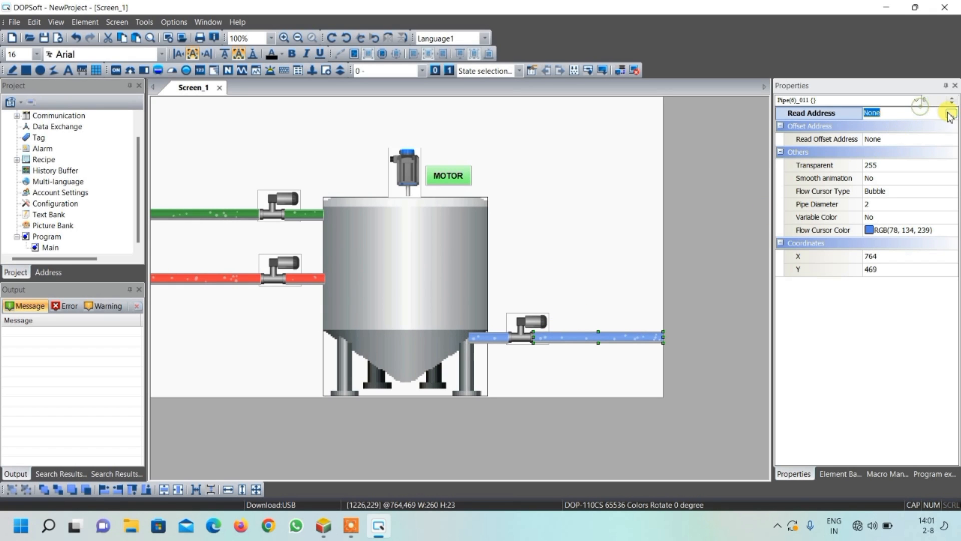
left_click(951, 114)
left_click(537, 188)
left_click(537, 189)
left_click(479, 148)
left_click(479, 180)
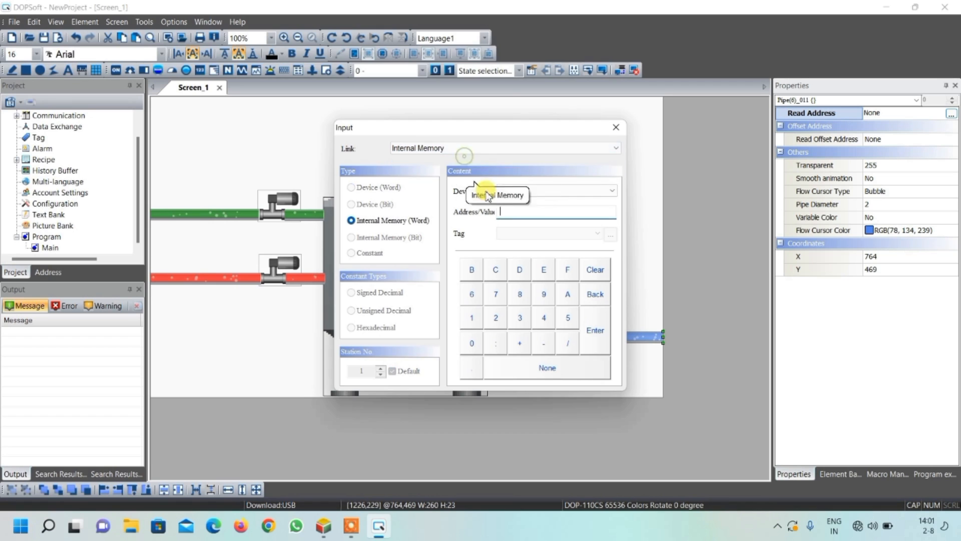
left_click(526, 312)
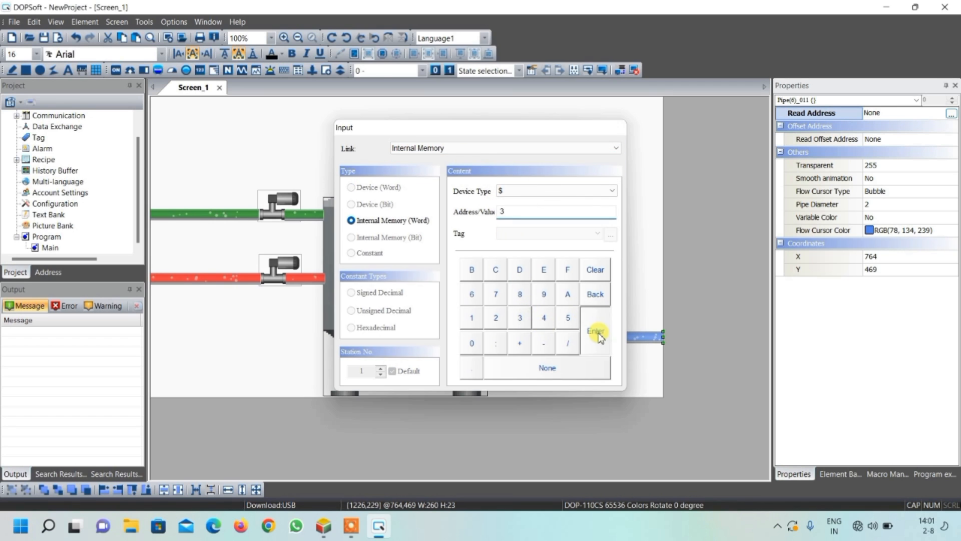
left_click(595, 332)
left_click(601, 357)
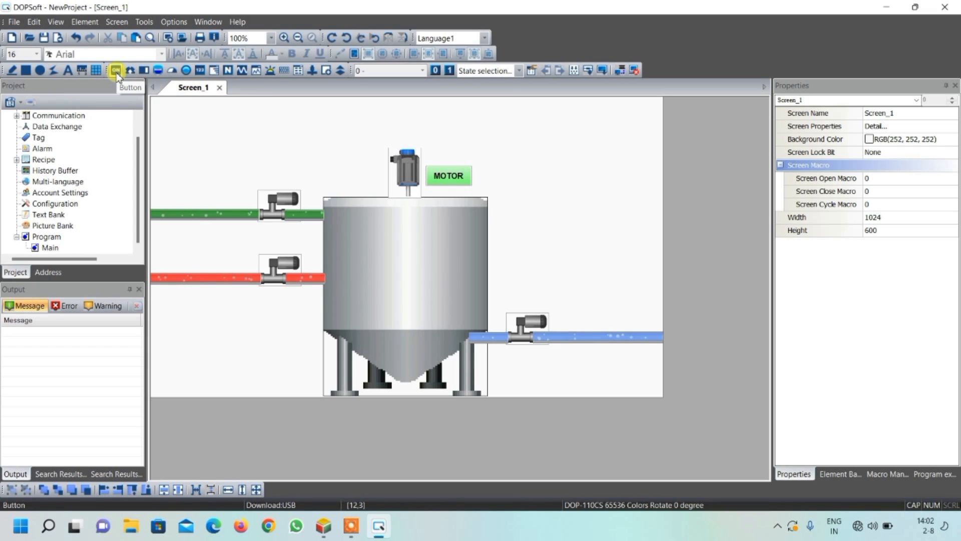
Draw a maintained button of about 70 × 31 at the tank's upper right edge, below the MOTOR label
right_click(191, 152)
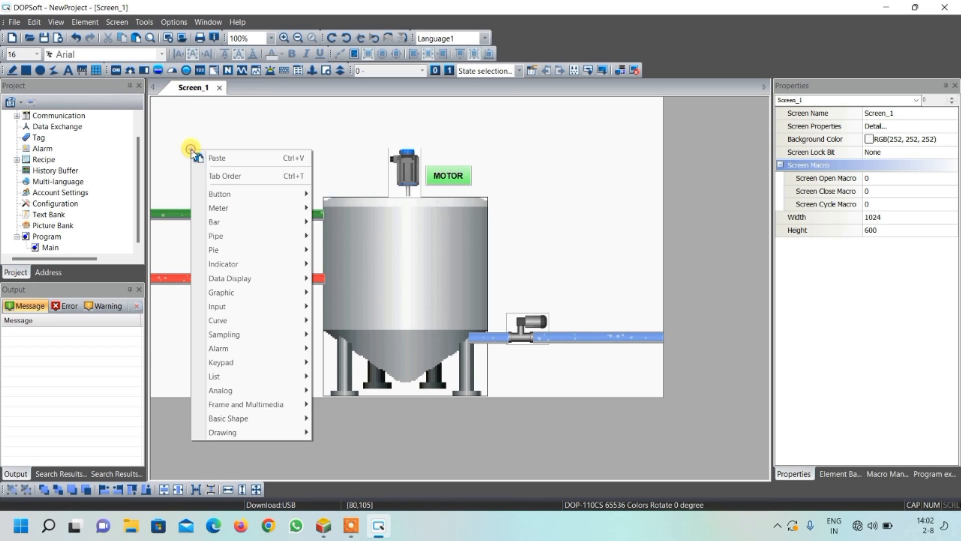
mouse_move(215, 195)
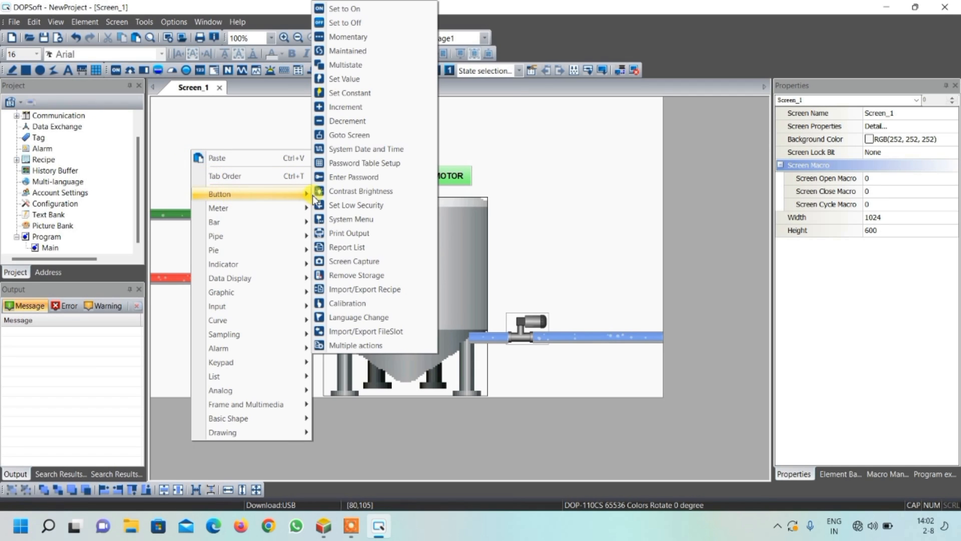
left_click(363, 49)
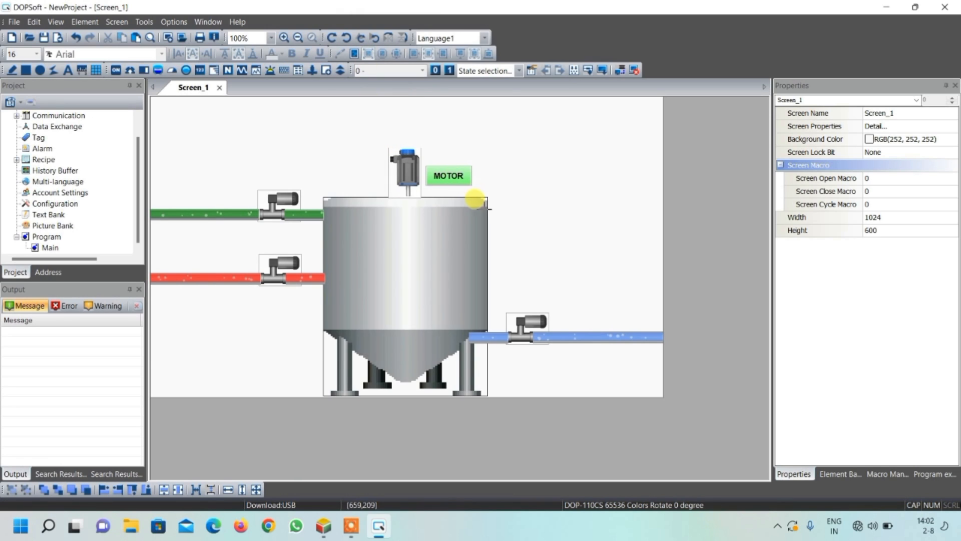
left_click_drag(488, 207, 516, 224)
Set the new maintained button's foreground color to light red RGB(255, 128, 128) for state 0 and light green RGB(128, 255, 128) for state 1
double_click(506, 215)
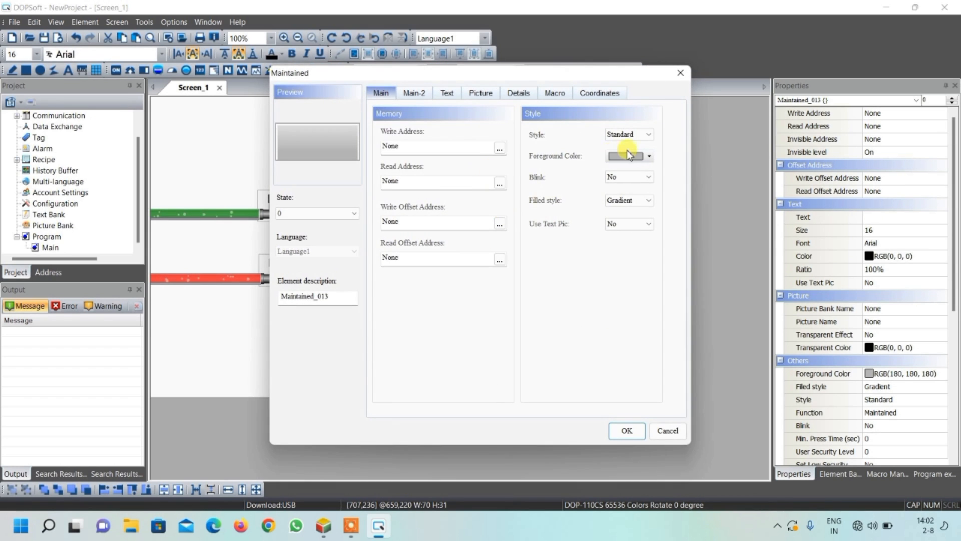
left_click(632, 156)
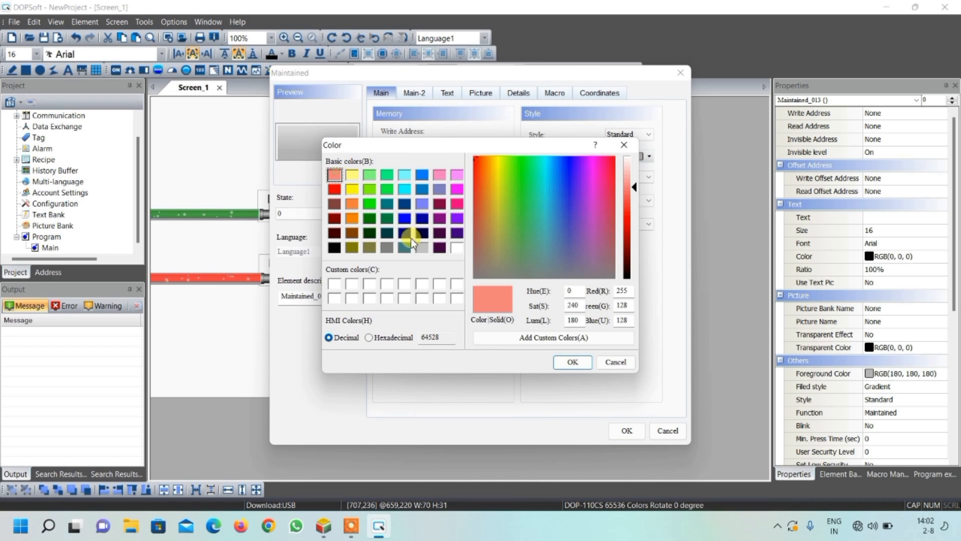
left_click(573, 362)
left_click(340, 213)
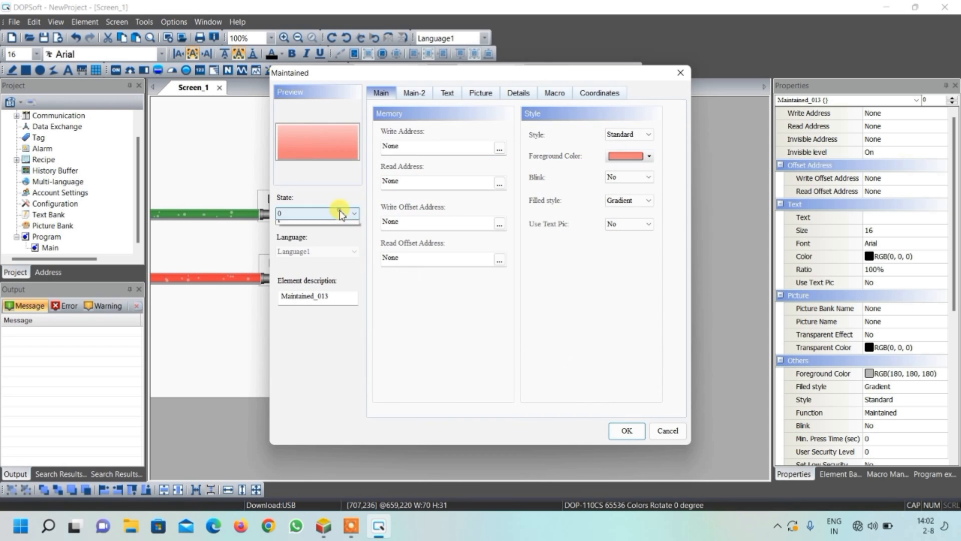
left_click(331, 231)
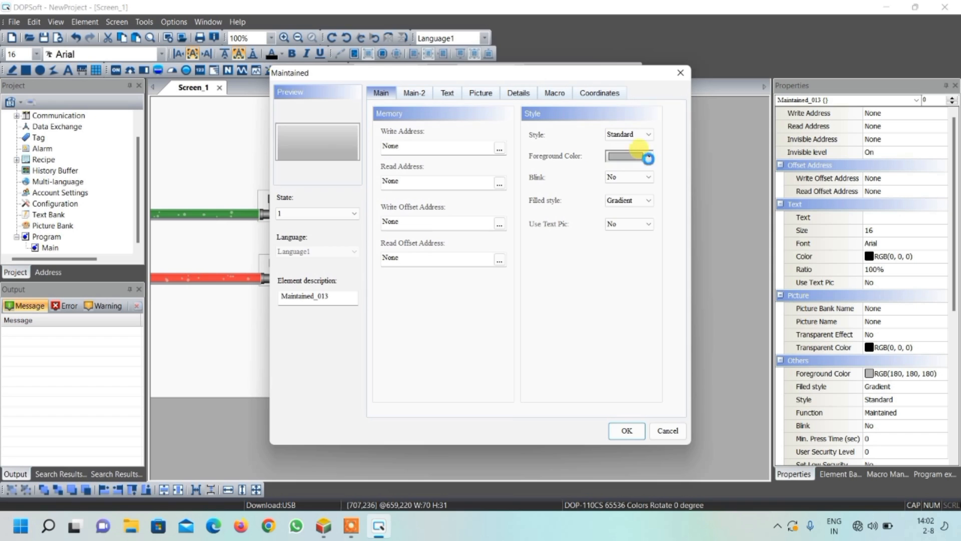
left_click(648, 158)
left_click(370, 176)
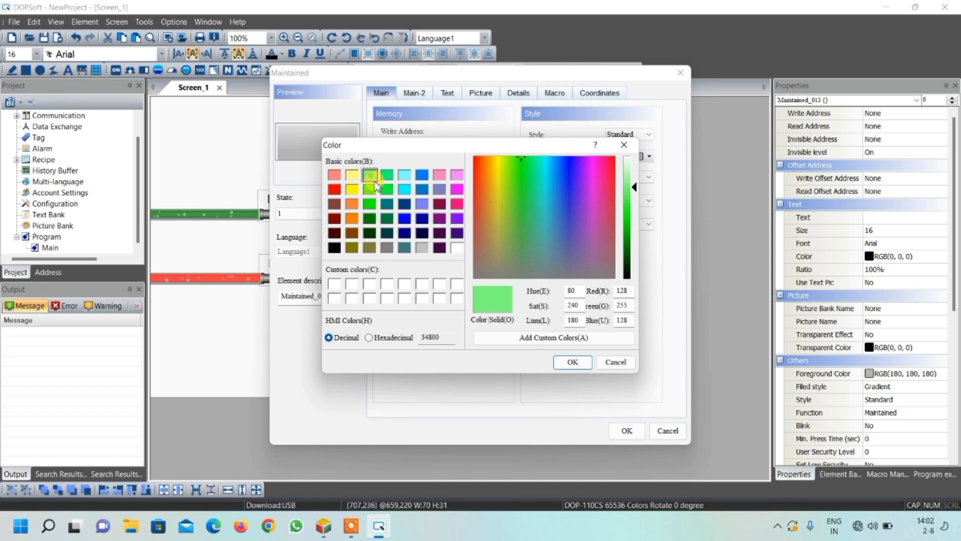
left_click(573, 361)
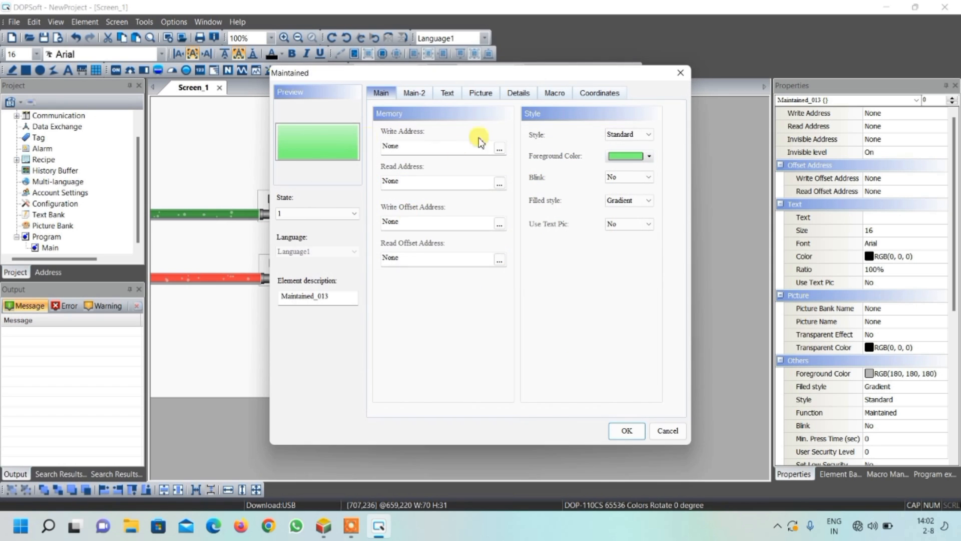
left_click(333, 214)
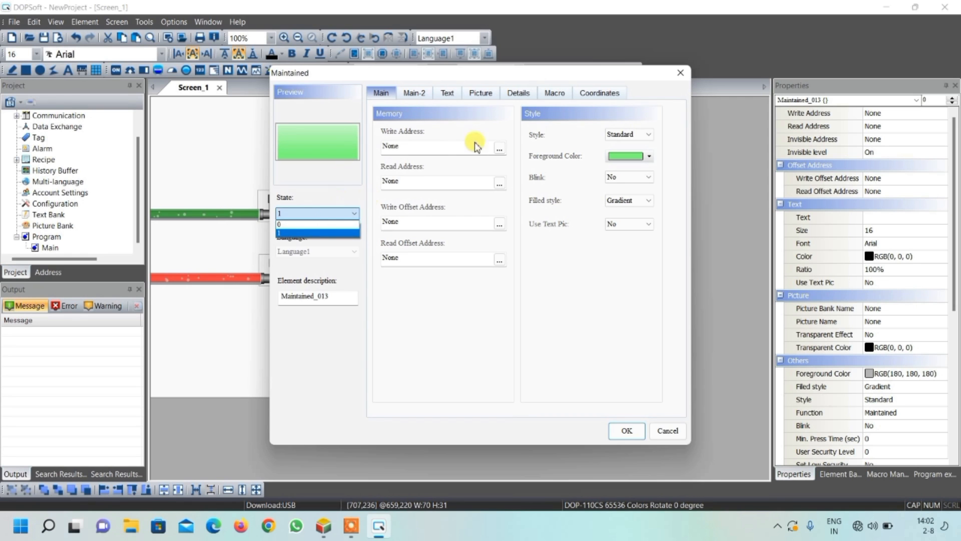
left_click(499, 148)
left_click(499, 148)
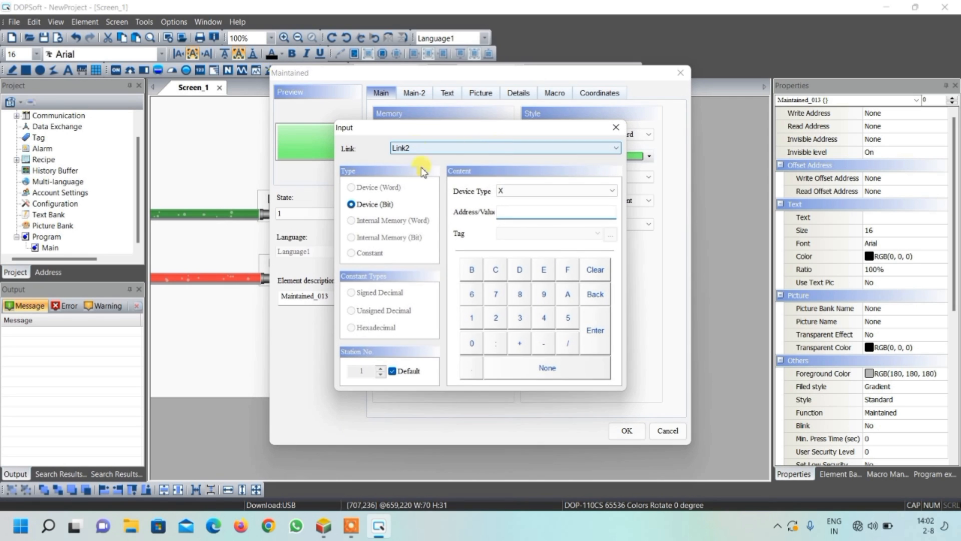
left_click(409, 78)
left_click(615, 128)
left_click_drag(563, 77, 300, 145)
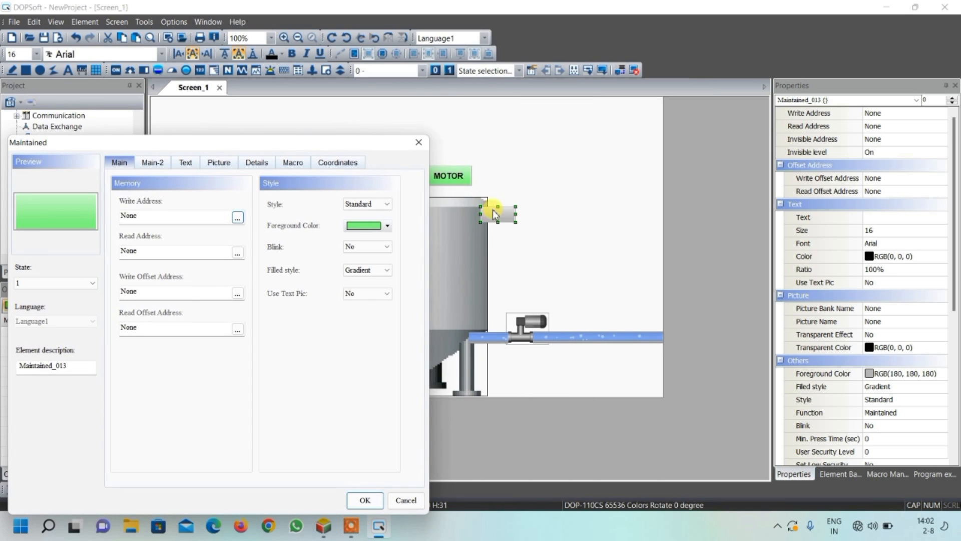
left_click_drag(286, 143, 571, 95)
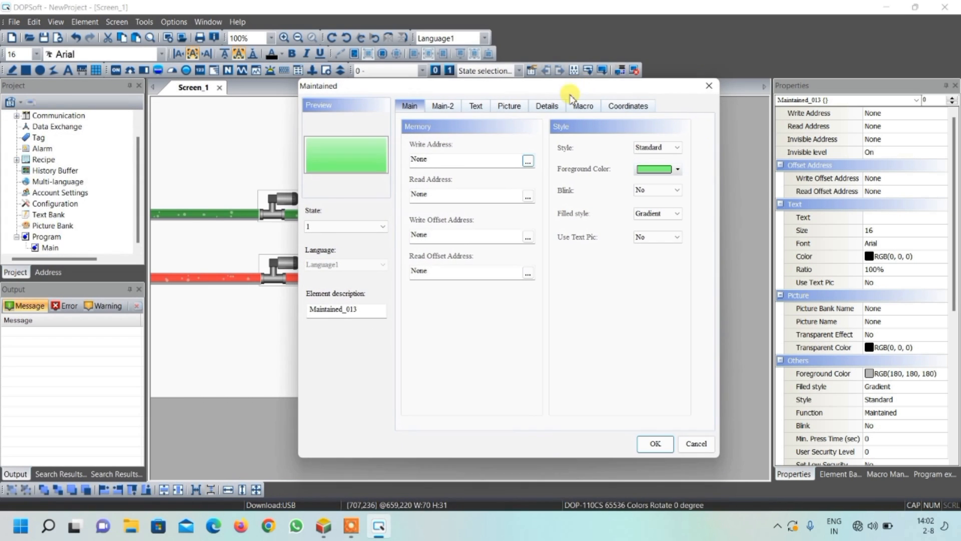
Set the maintained button's write address to device bit X4 on Link2
left_click(527, 162)
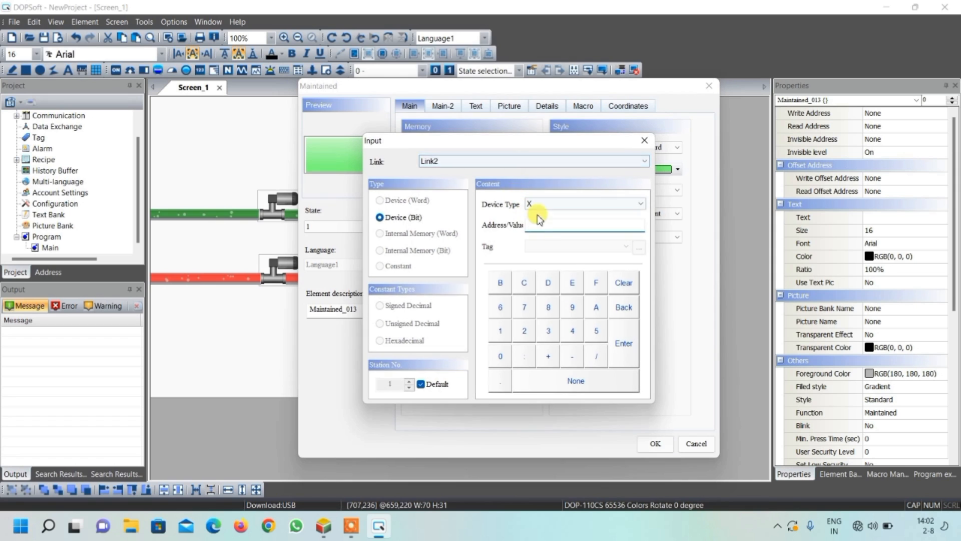
left_click(572, 329)
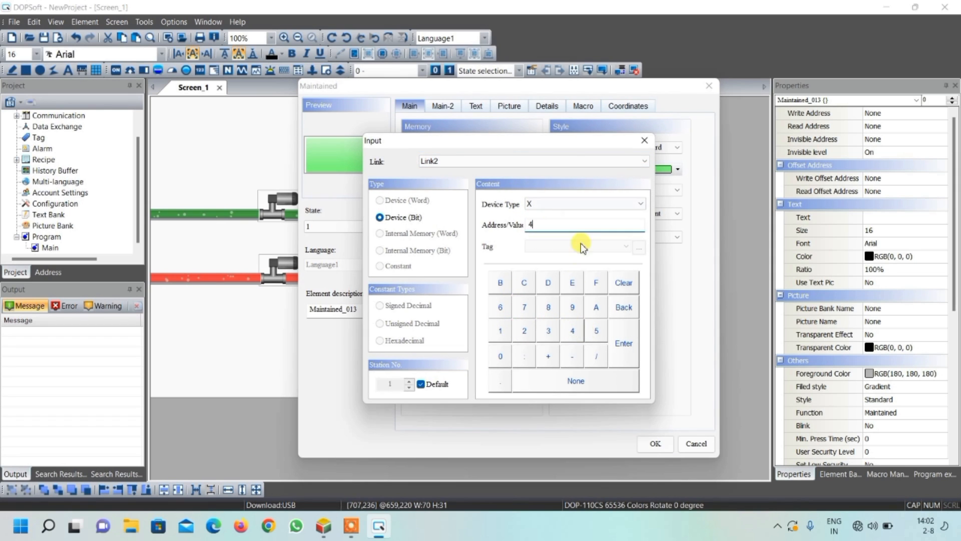
left_click(624, 336)
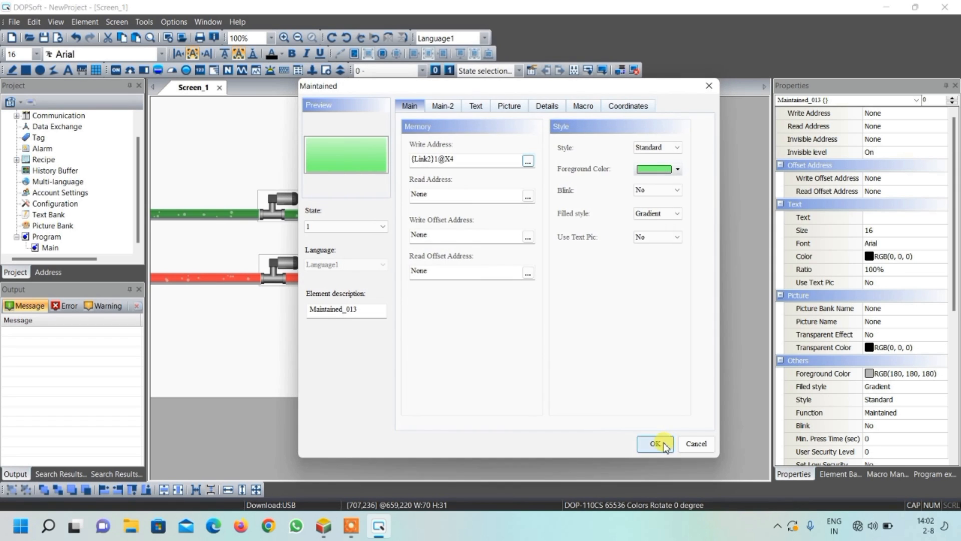
left_click(659, 444)
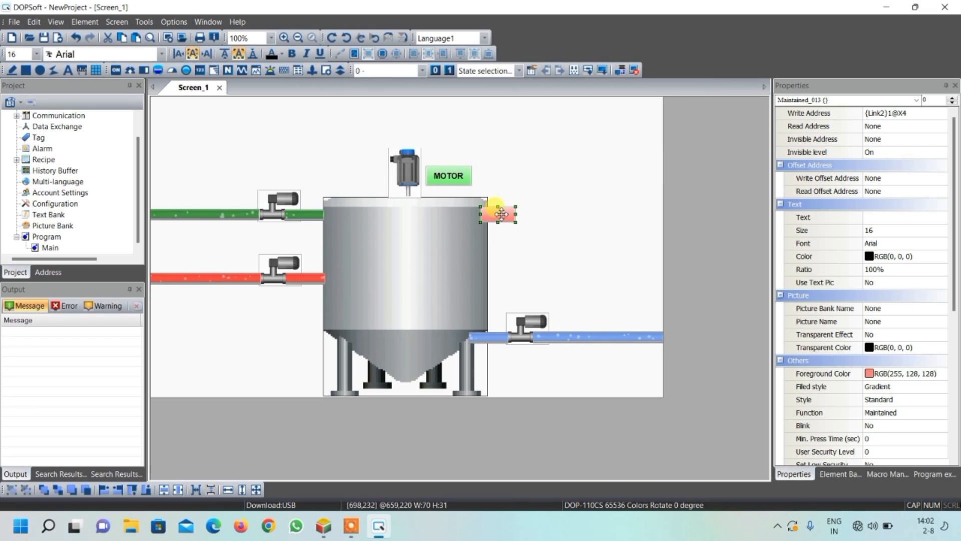
Add two copies of the maintained button, one at the tank's lower left edge and one on its right edge below the original
key("ctrl+v")
key("ctrl+v")
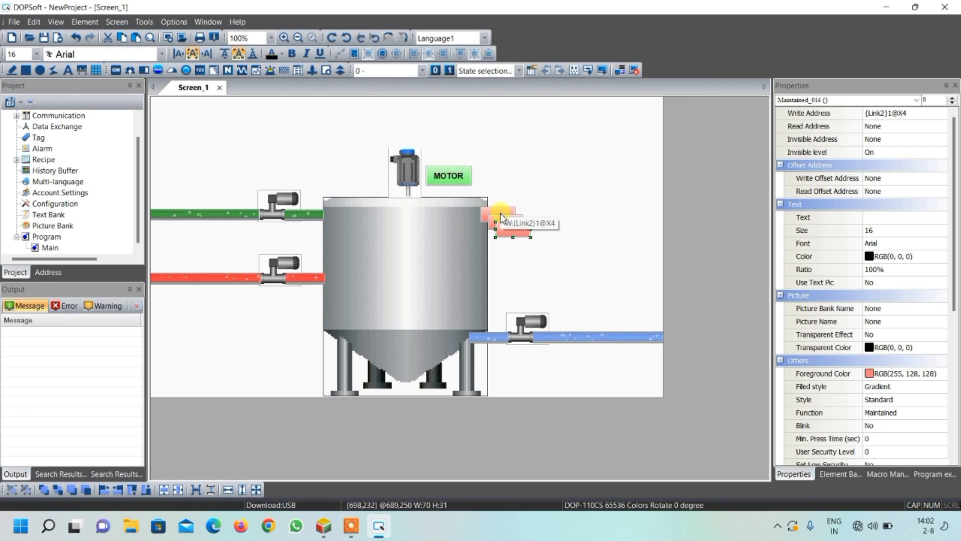
left_click_drag(514, 229, 313, 317)
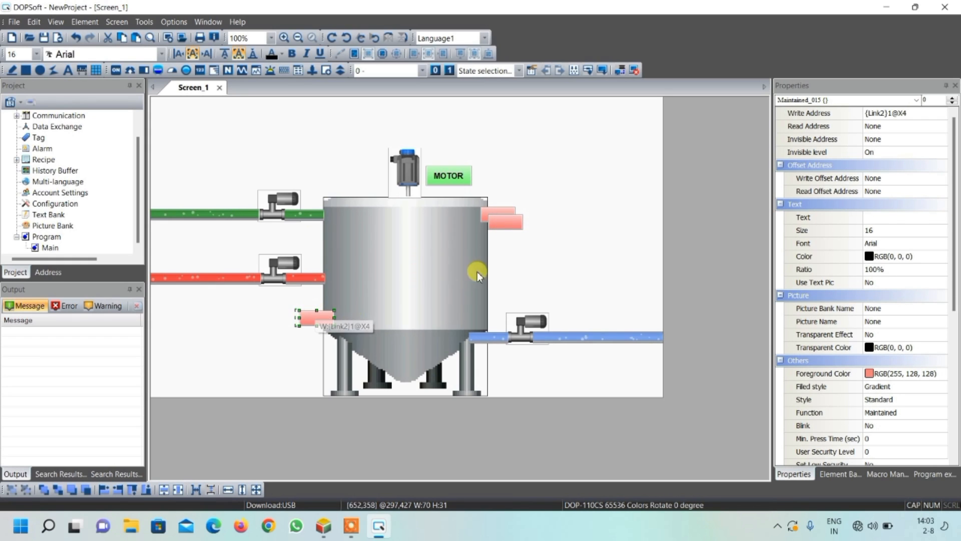
left_click(506, 223)
left_click_drag(505, 223, 498, 269)
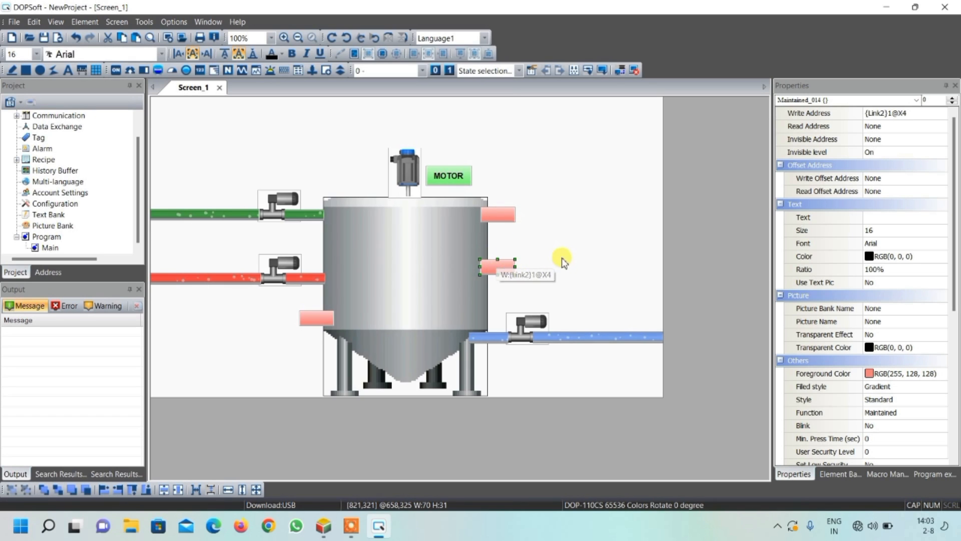
Change the write address of the lower maintained button on the tank's right edge to {Link2}1@X3
left_click(562, 258)
left_click(505, 267)
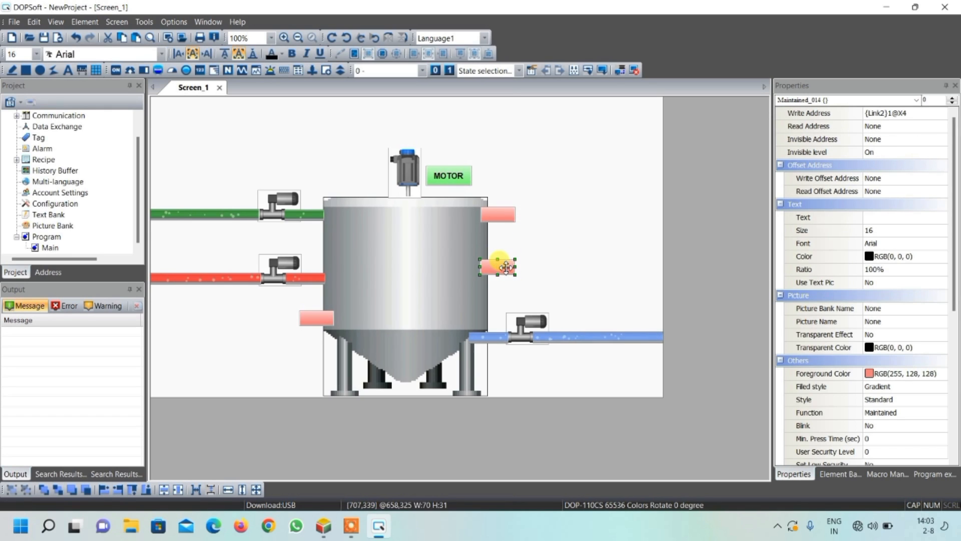
double_click(506, 267)
left_click(448, 147)
type("3")
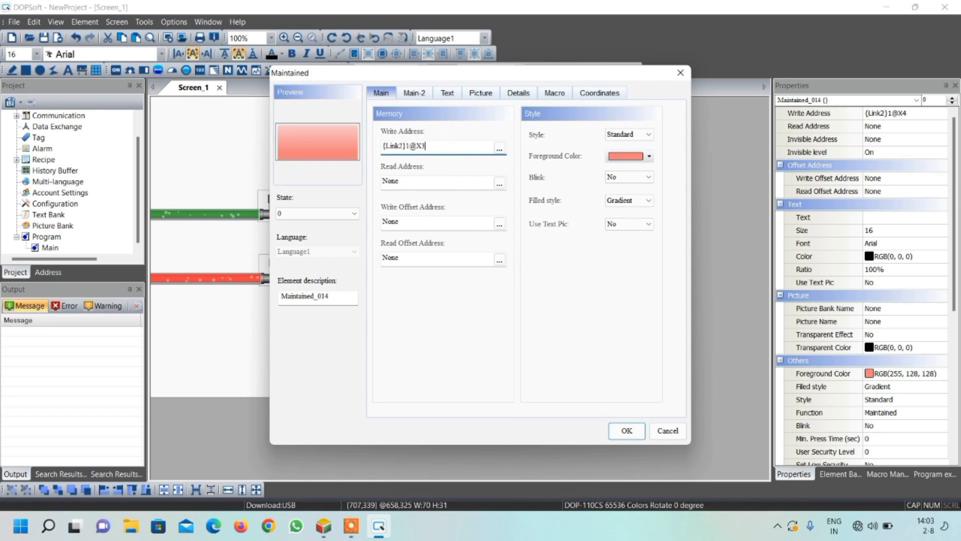
left_click(623, 436)
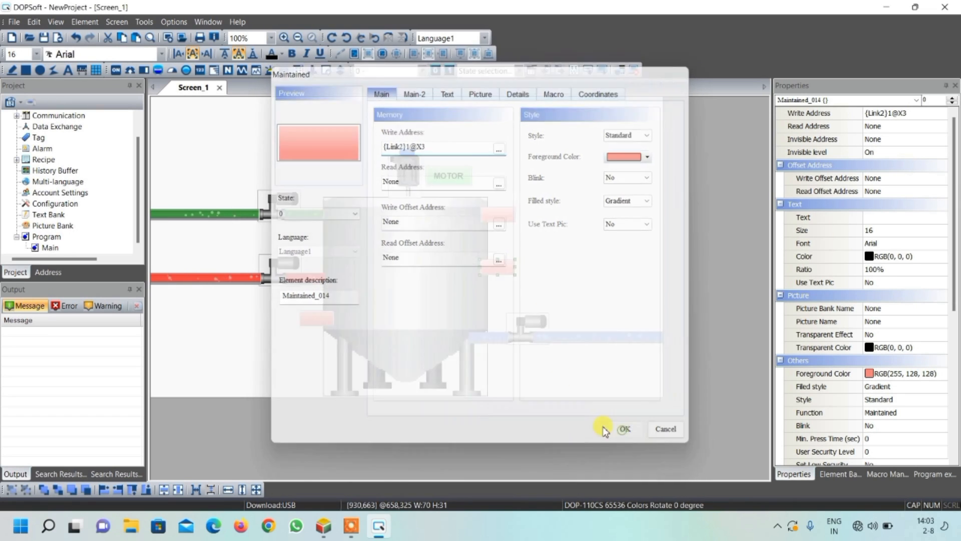
Change the write address of the maintained button at the tank's lower left edge to {Link2}1@X2
double_click(315, 324)
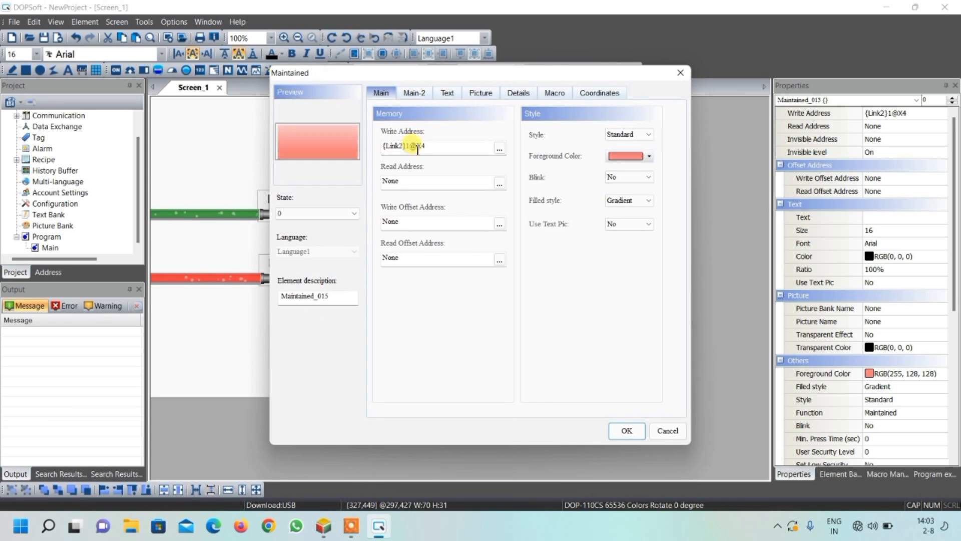
left_click(435, 147)
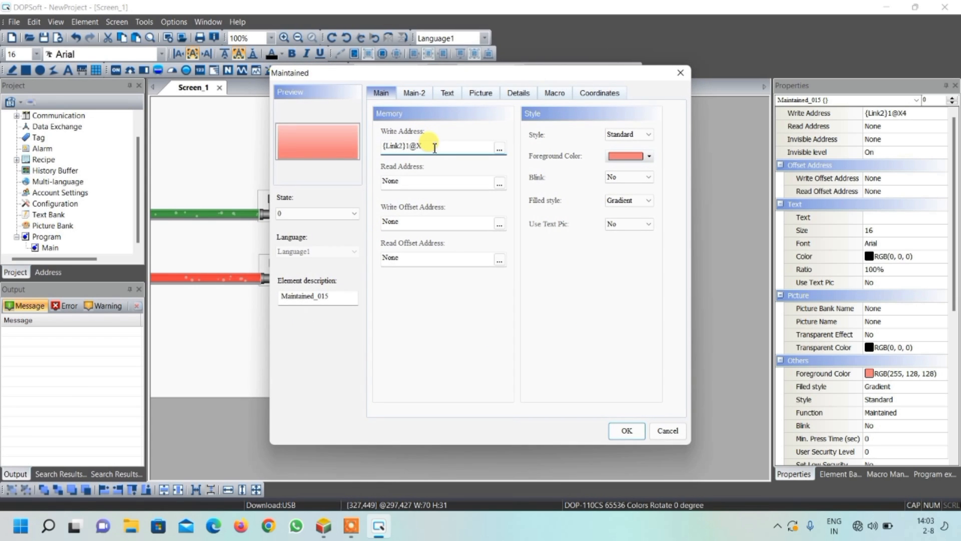
left_click(625, 429)
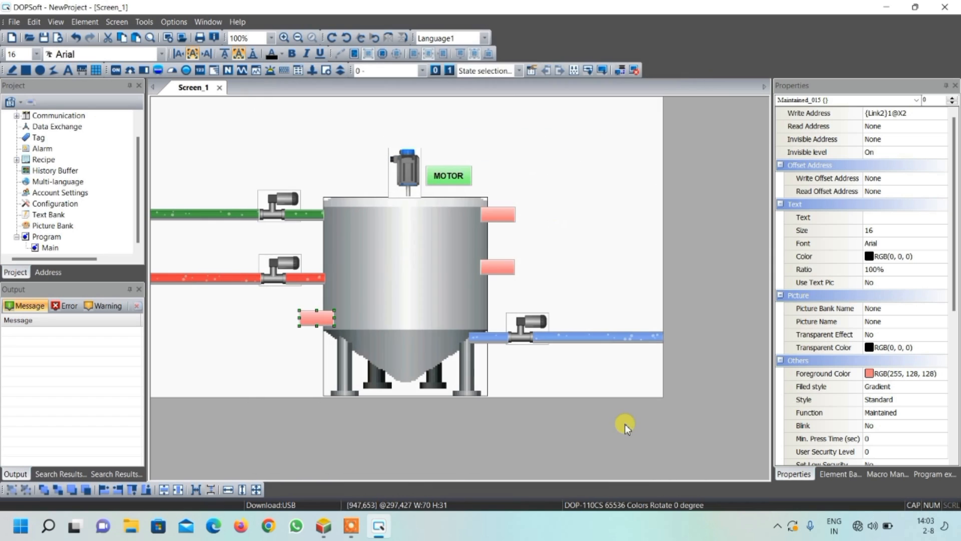
left_click(513, 283)
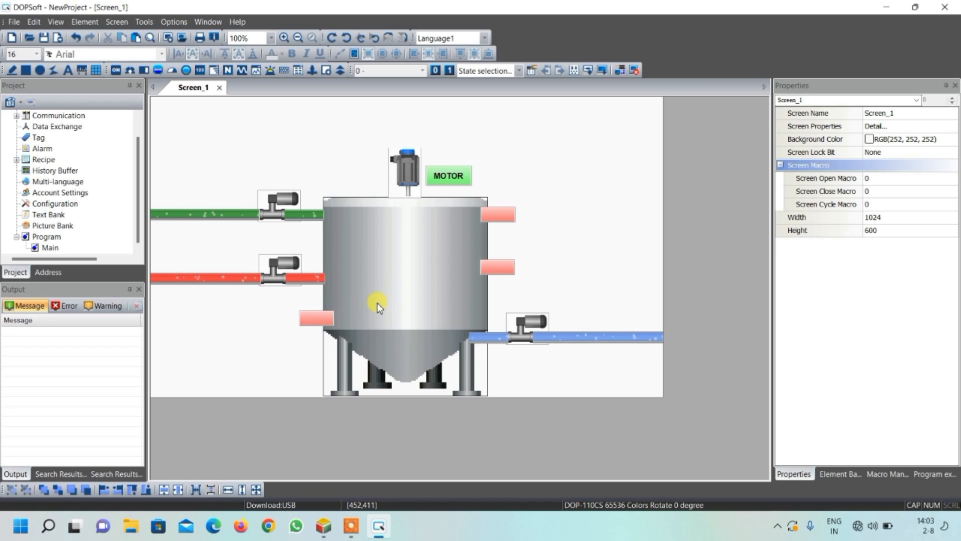
Draw a momentary button of about 73 × 56 above the MOTOR label near the screen's upper edge
left_click(117, 70)
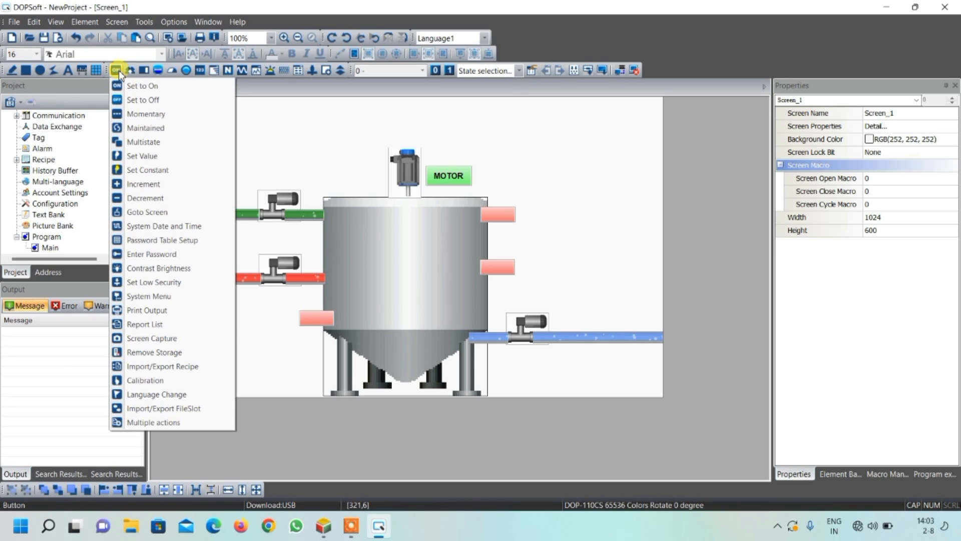
left_click(149, 113)
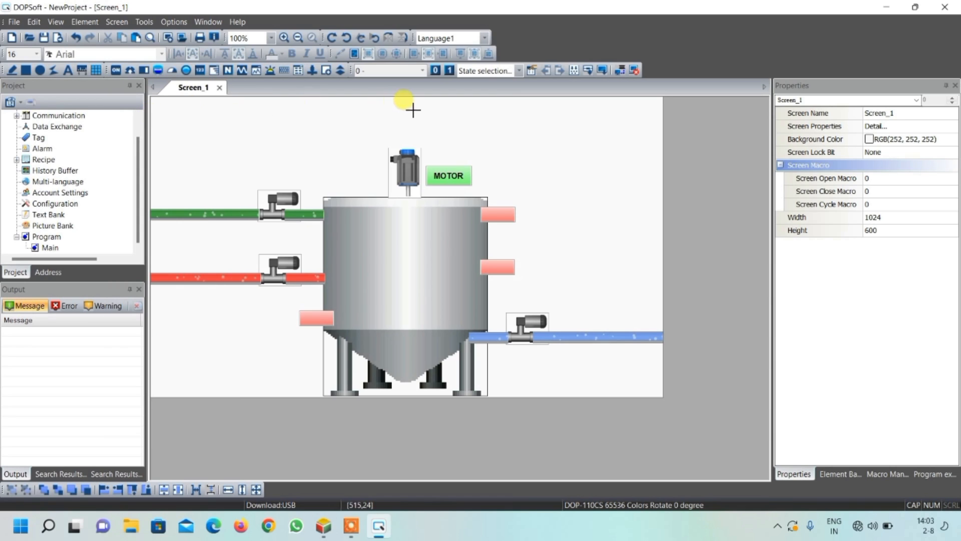
left_click_drag(389, 105, 486, 120)
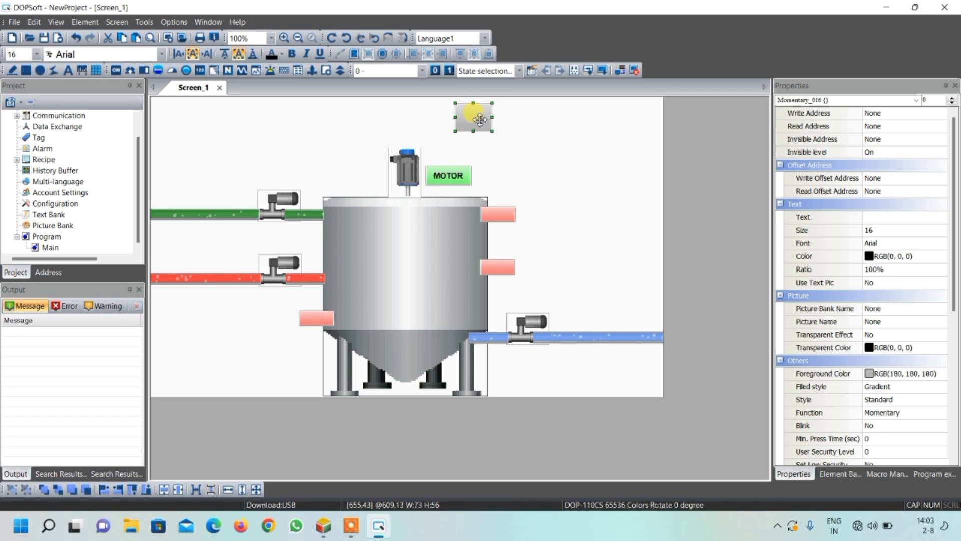
Set the momentary button's style to Round and its write address to device bit X1 on Link2
double_click(479, 118)
left_click(641, 135)
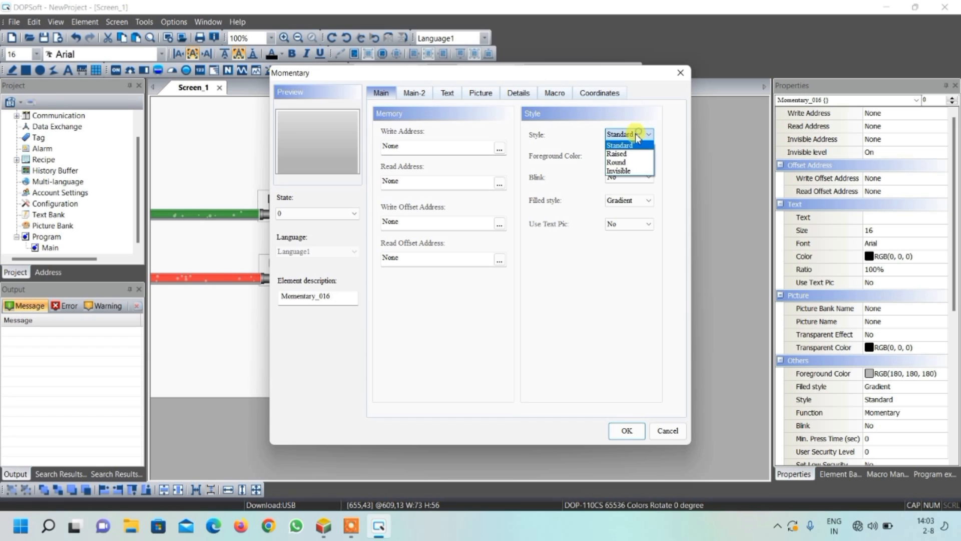
left_click(619, 150)
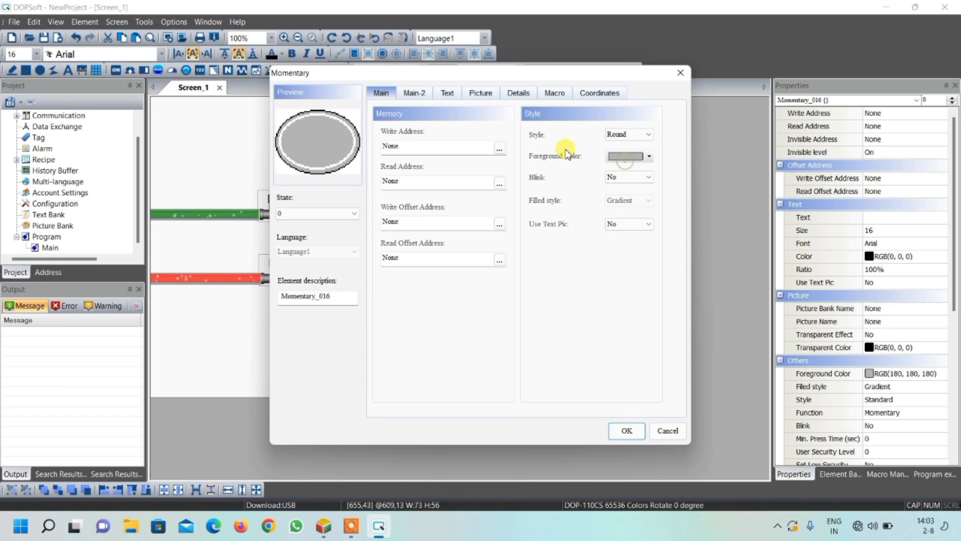
left_click(501, 147)
left_click(506, 213)
type("1")
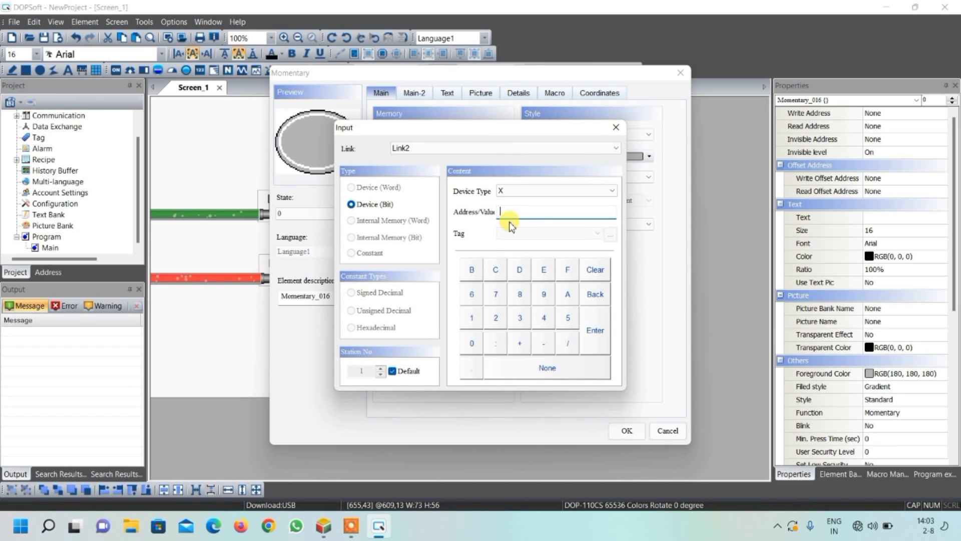
left_click(605, 343)
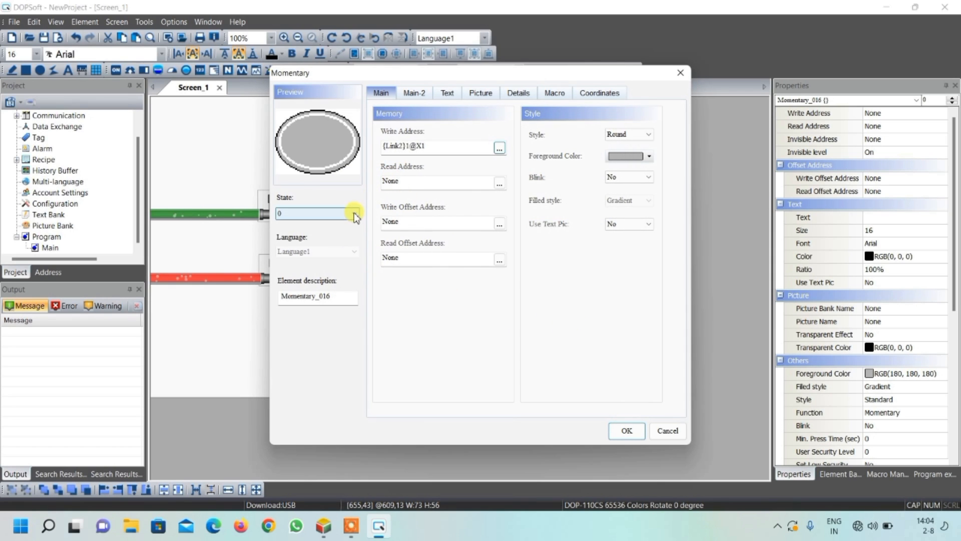
Set the momentary button's state 0 picture to BUTTON_13.bmp from the $3DButton.pib picture bank
left_click(484, 97)
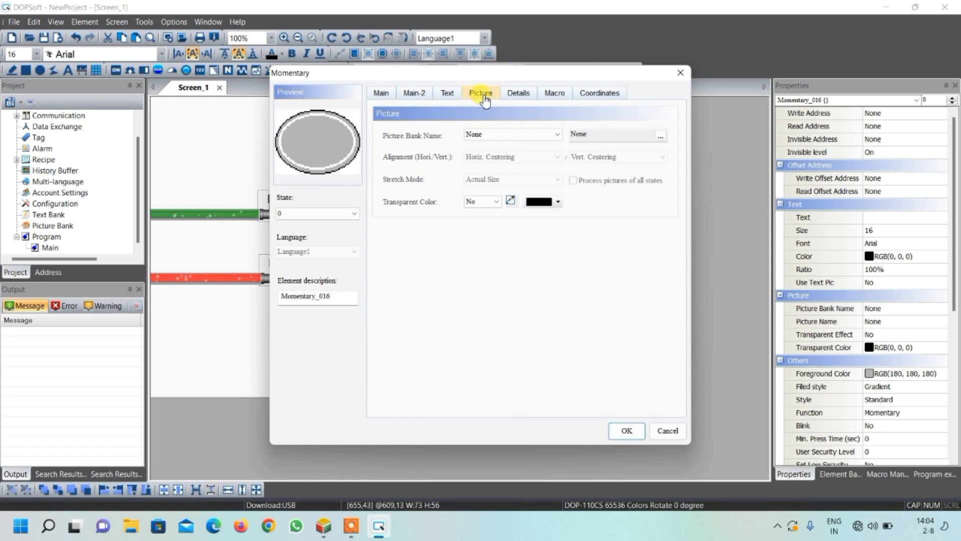
left_click(501, 135)
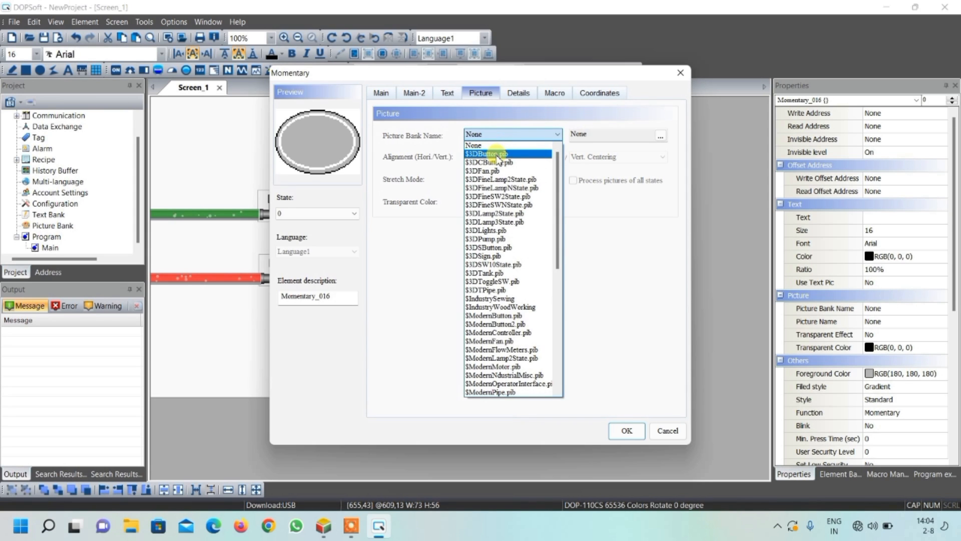
left_click(498, 155)
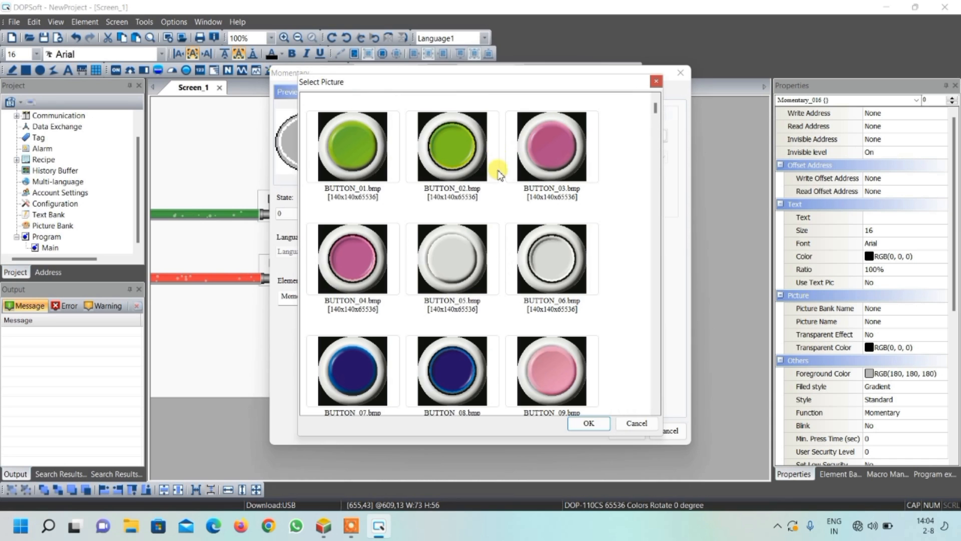
scroll(499, 178, "down", 10)
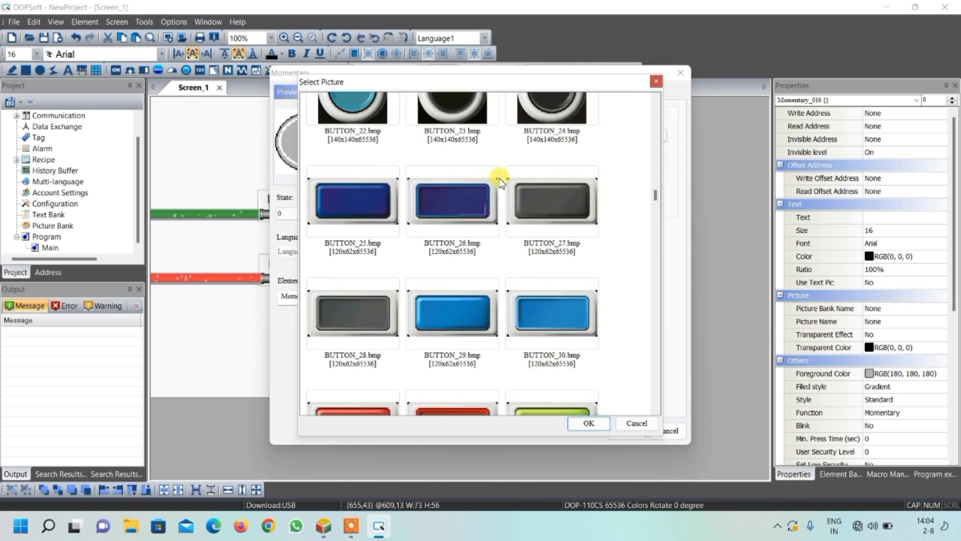
scroll(500, 179, "down", 1)
scroll(500, 179, "up", 2)
scroll(500, 179, "down", 2)
scroll(499, 180, "up", 12)
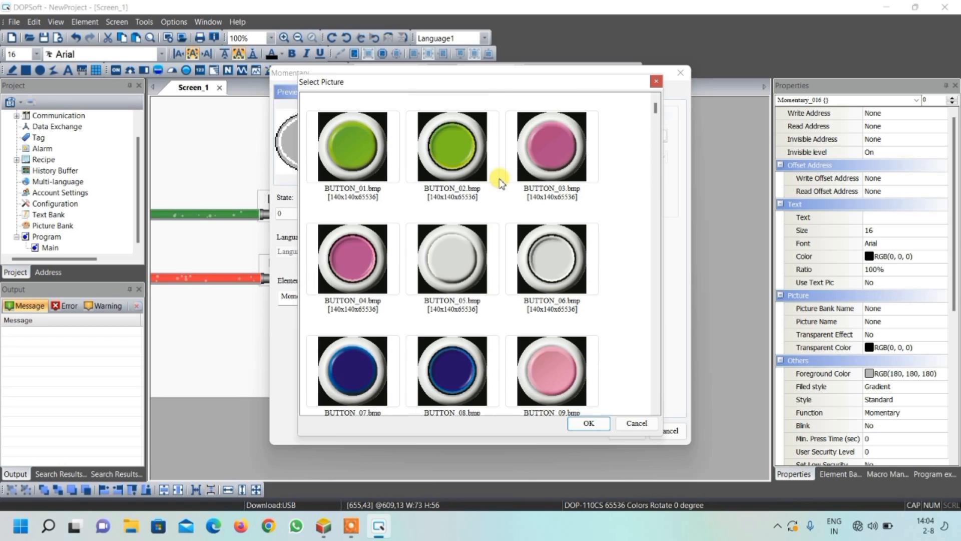
scroll(500, 181, "down", 3)
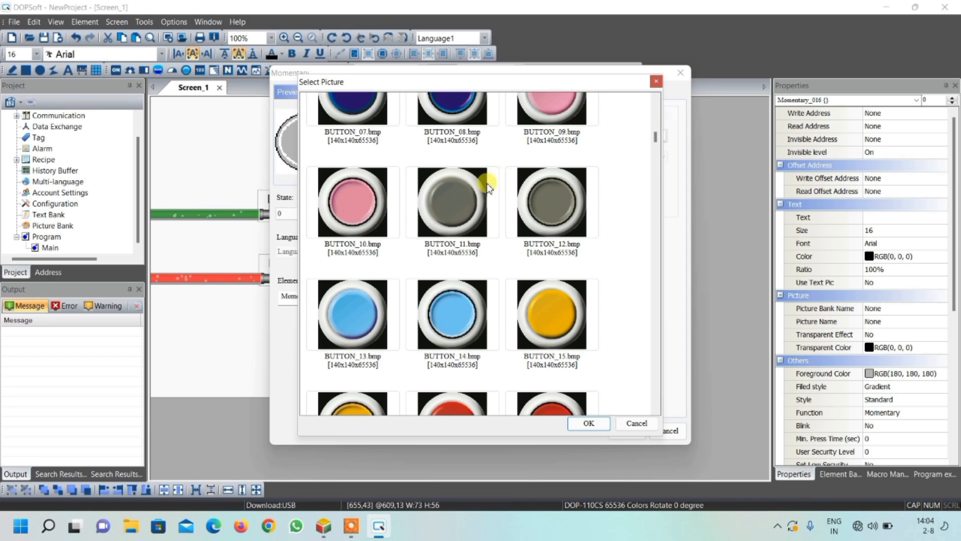
left_click(368, 313)
left_click(589, 423)
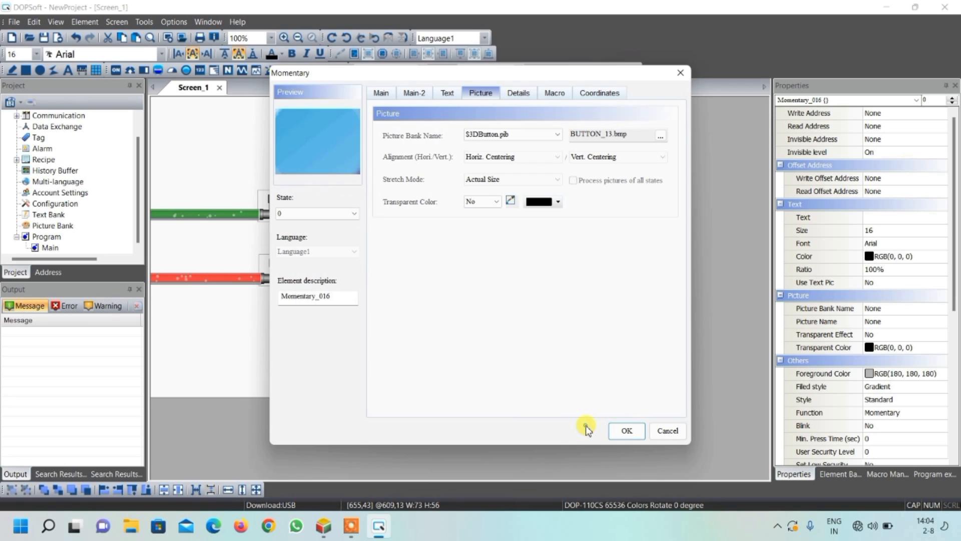
Set the state 0 picture to Stretch All and make its black background the transparent color
left_click(504, 179)
left_click(483, 193)
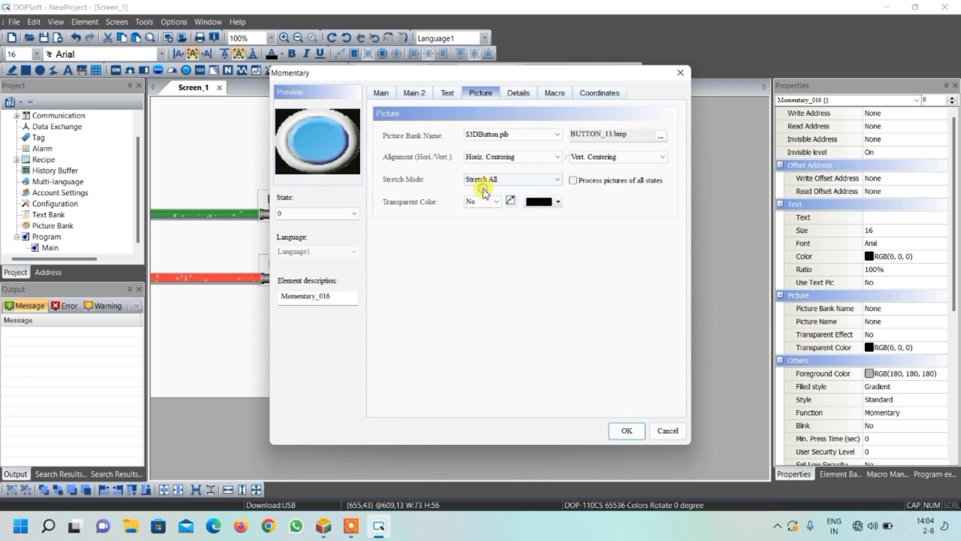
left_click(474, 202)
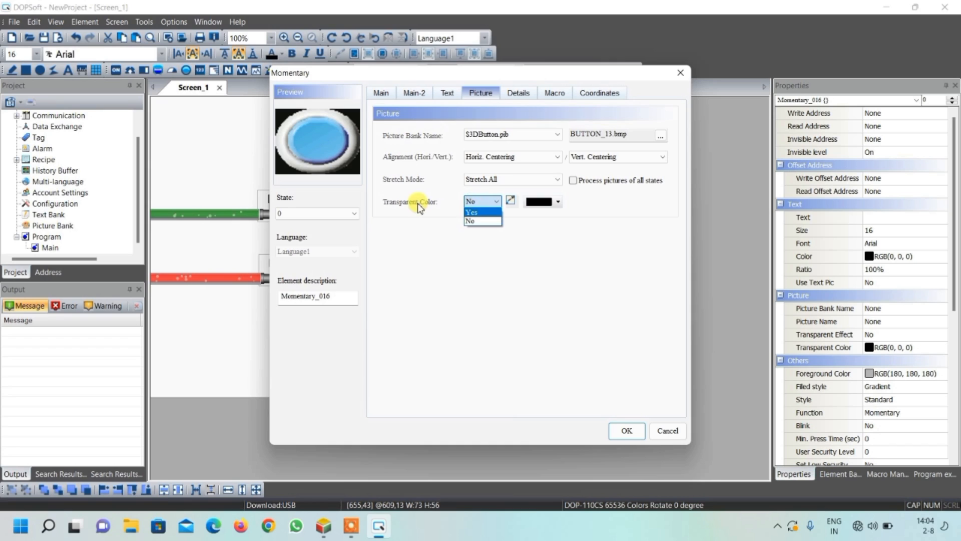
left_click(484, 213)
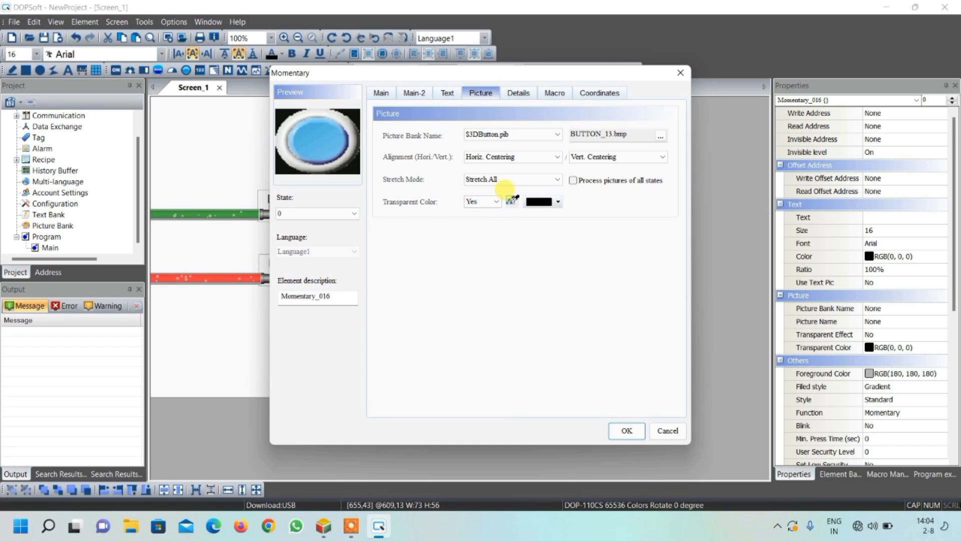
left_click(350, 168)
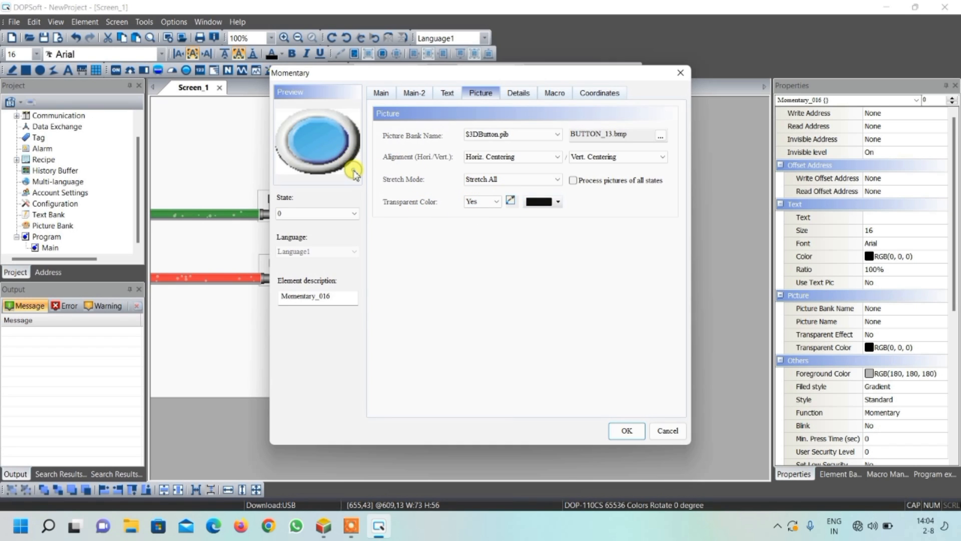
Assign BUTTON_14.bmp from $3DButton.pib as the momentary button's state 1 picture
left_click(333, 213)
left_click(335, 233)
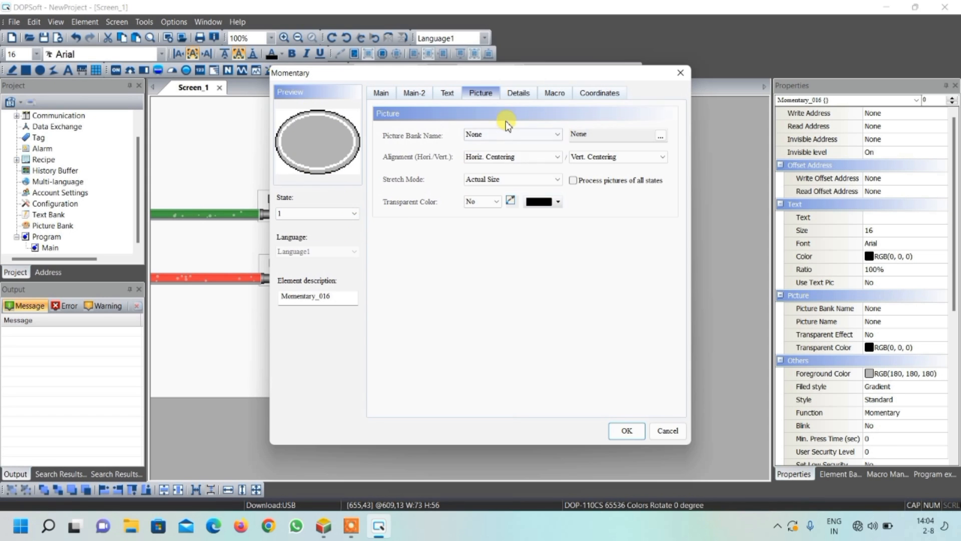
left_click(501, 137)
left_click(502, 153)
scroll(455, 165, "down", 8)
scroll(453, 176, "up", 5)
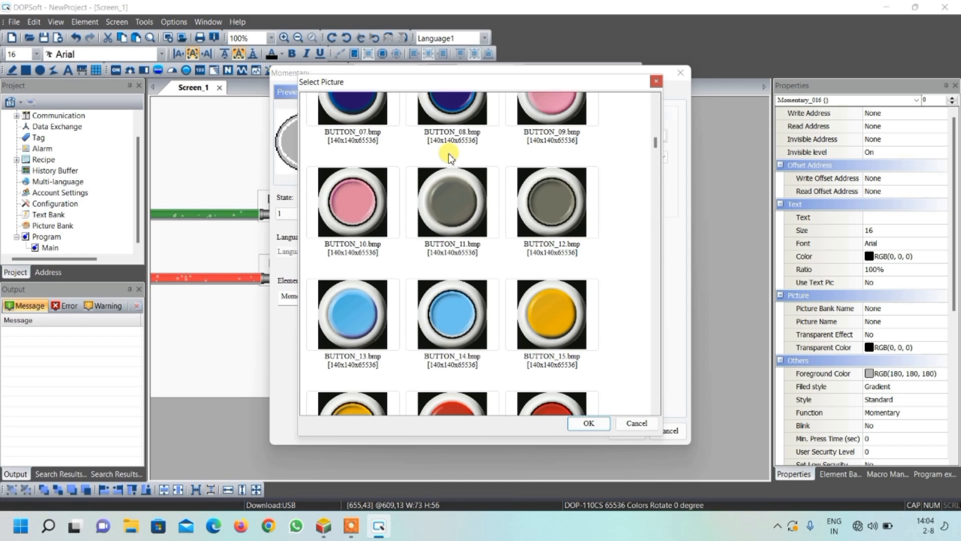
left_click(467, 313)
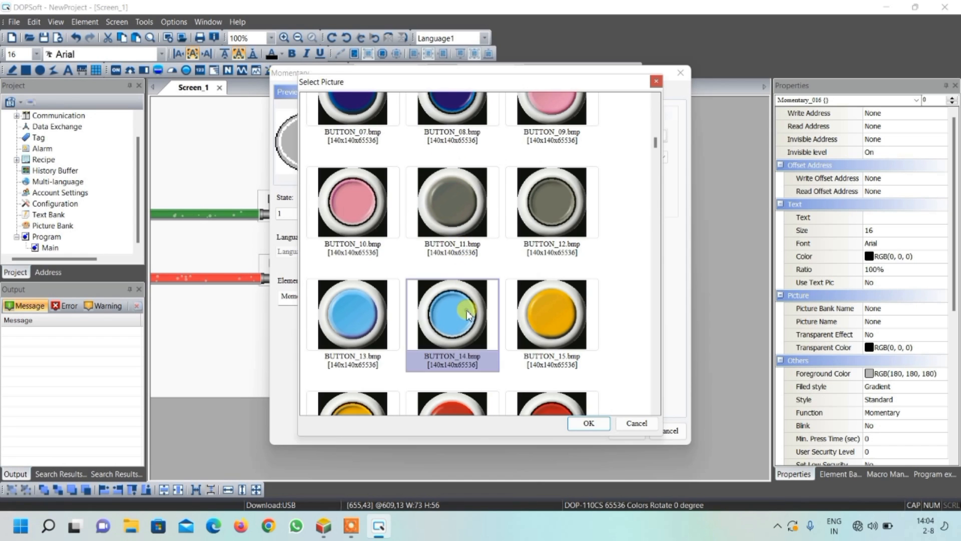
left_click(604, 427)
Stretch the state 1 picture with Stretch All, make its black background transparent, and apply the button settings
left_click(488, 179)
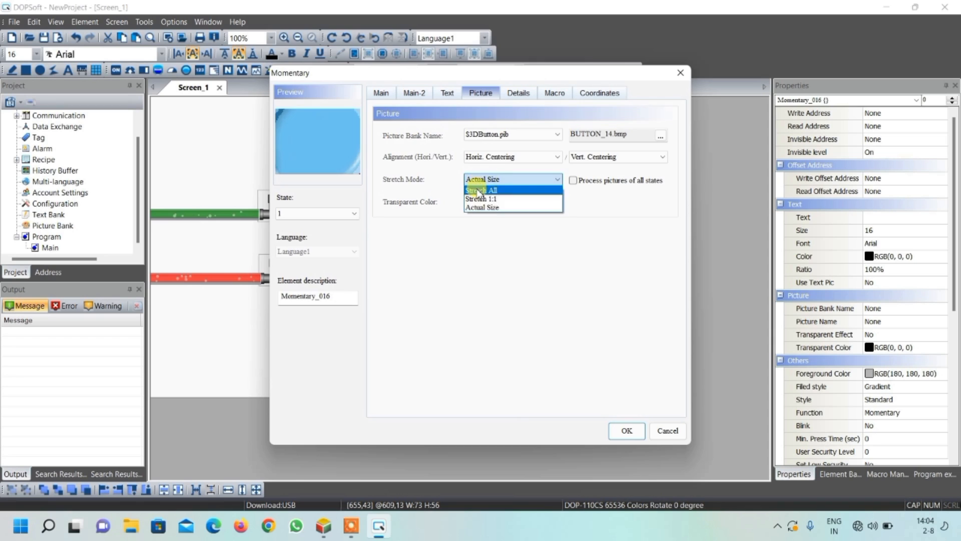
left_click(478, 191)
left_click(496, 201)
left_click(474, 213)
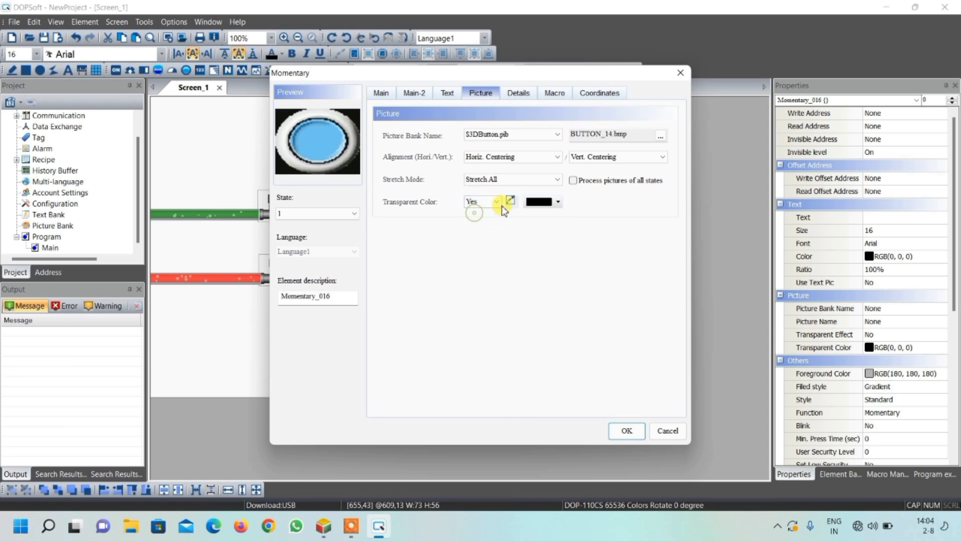
left_click(359, 170)
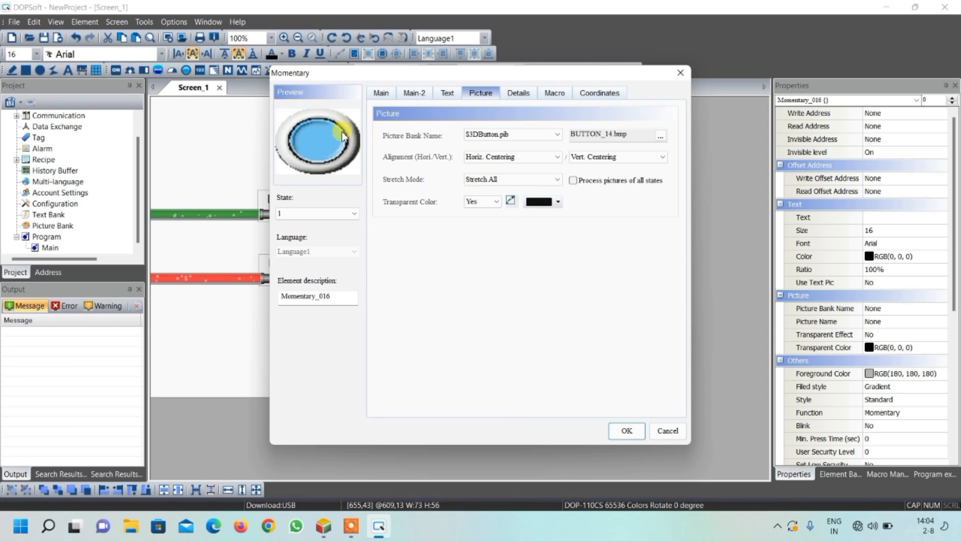
left_click(627, 430)
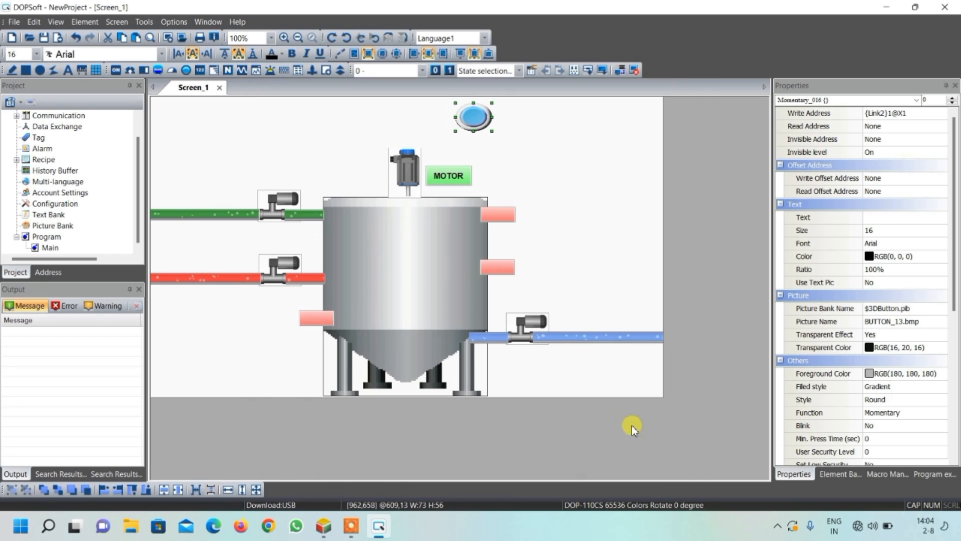
Enlarge the blue momentary button to about 75 × 62 and place a duplicate of it to its right
left_click(481, 125)
left_click_drag(491, 130, 494, 133)
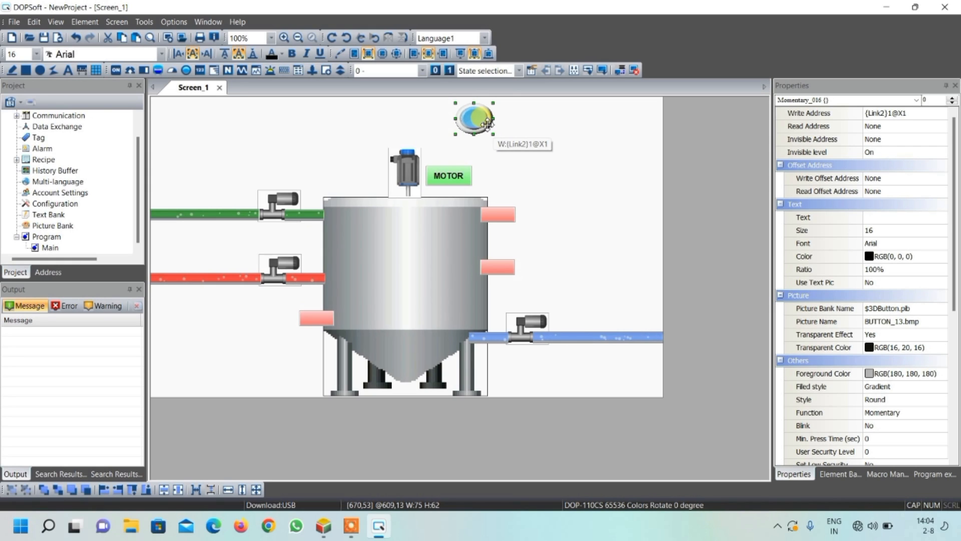
key("ctrl+v")
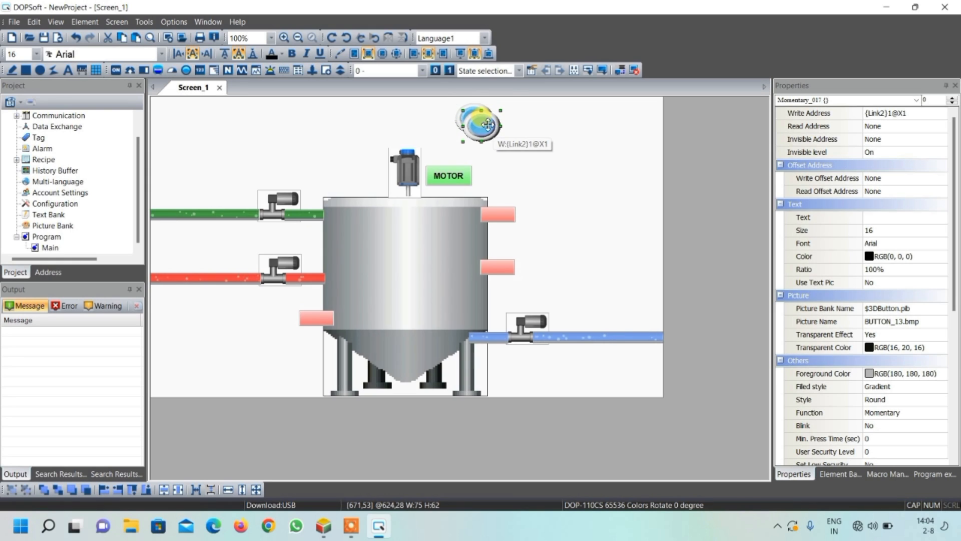
left_click_drag(488, 125, 537, 118)
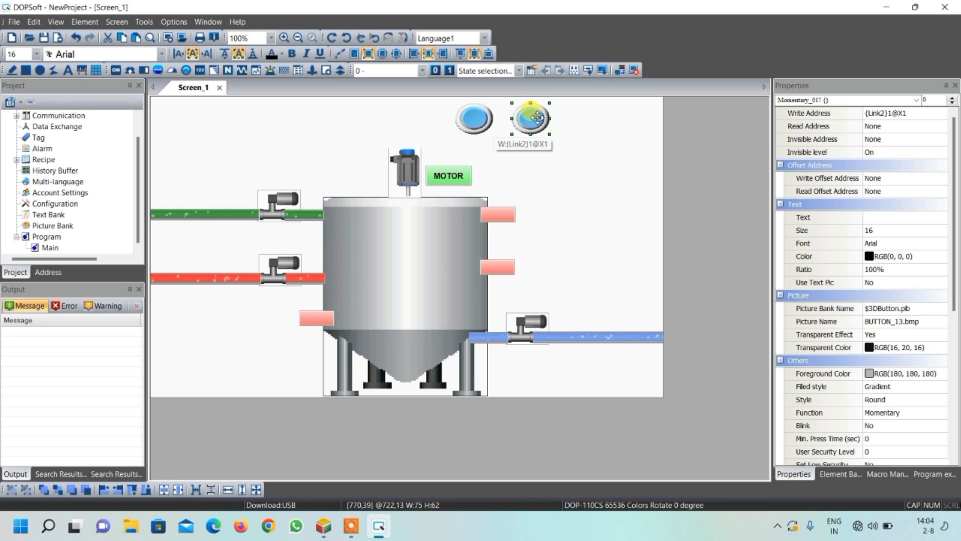
Change the duplicated button's write address to {Link2}1@X2
double_click(538, 116)
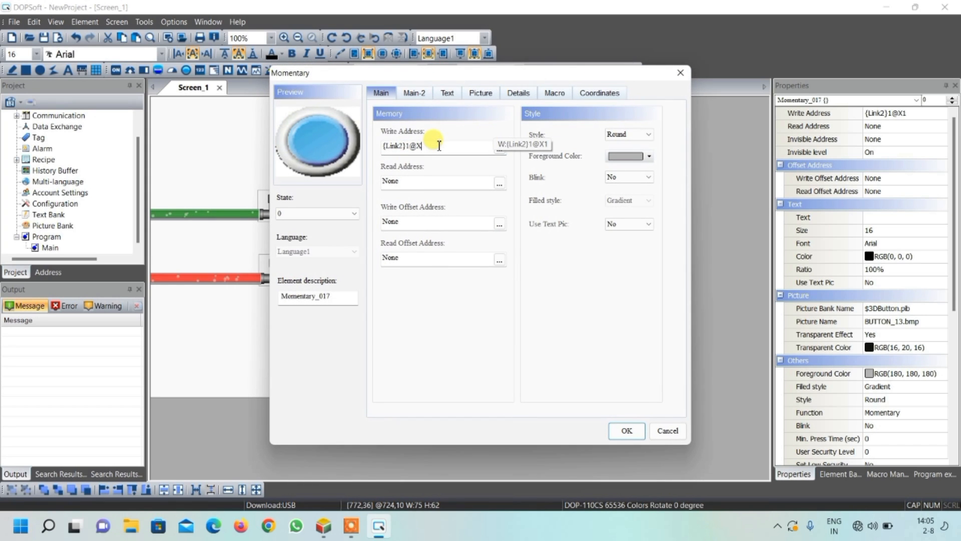
left_click(421, 146)
key("BackSpace")
type("2")
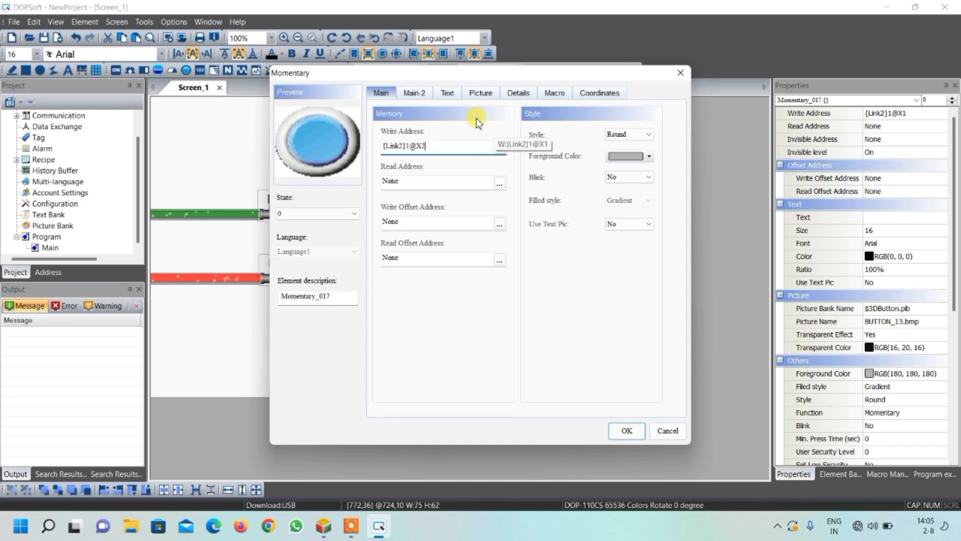
Set the duplicated button's state 0 picture to BUTTON_18.bmp
left_click(492, 97)
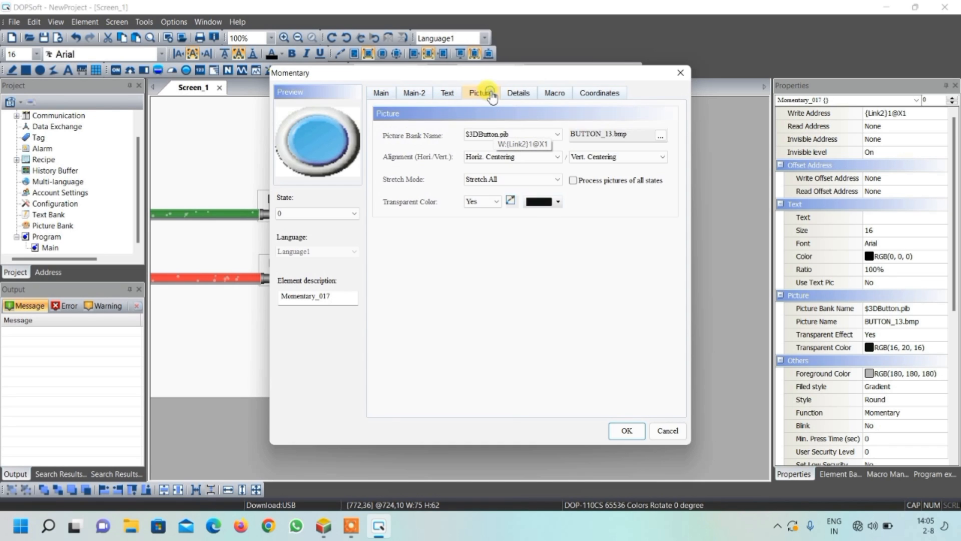
left_click(661, 136)
scroll(470, 234, "down", 5)
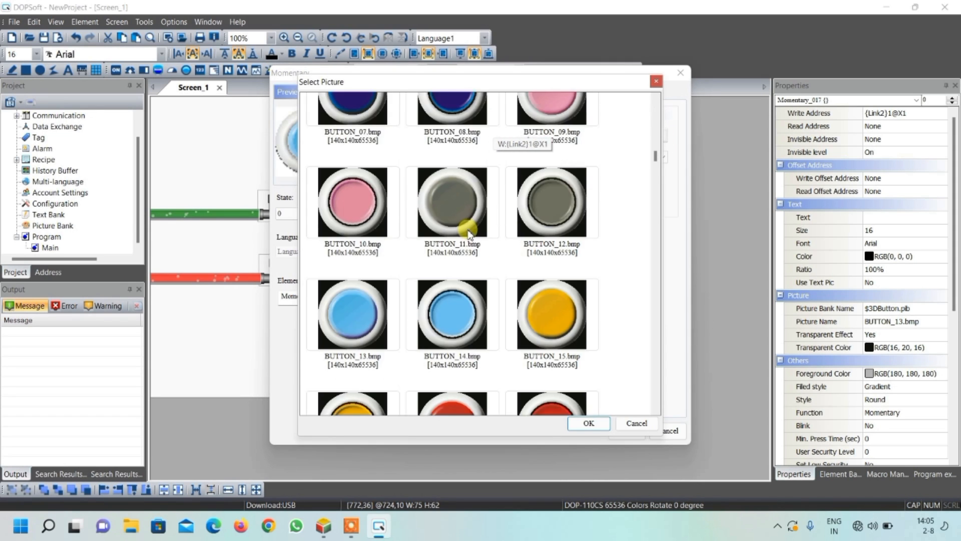
left_click(450, 158)
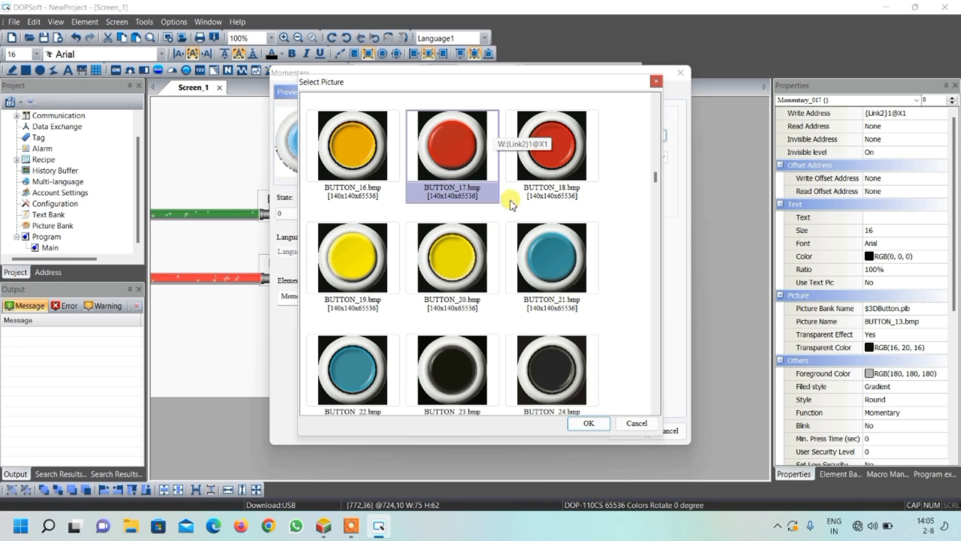
left_click(545, 158)
left_click(597, 424)
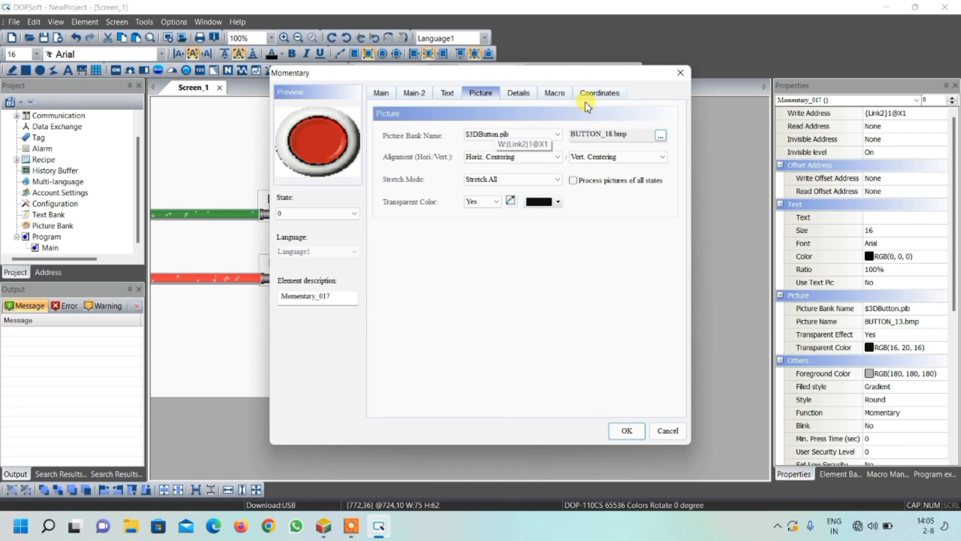
Change the duplicated button's state 0 picture to the red BUTTON_17.bmp
left_click(660, 137)
scroll(511, 233, "down", 10)
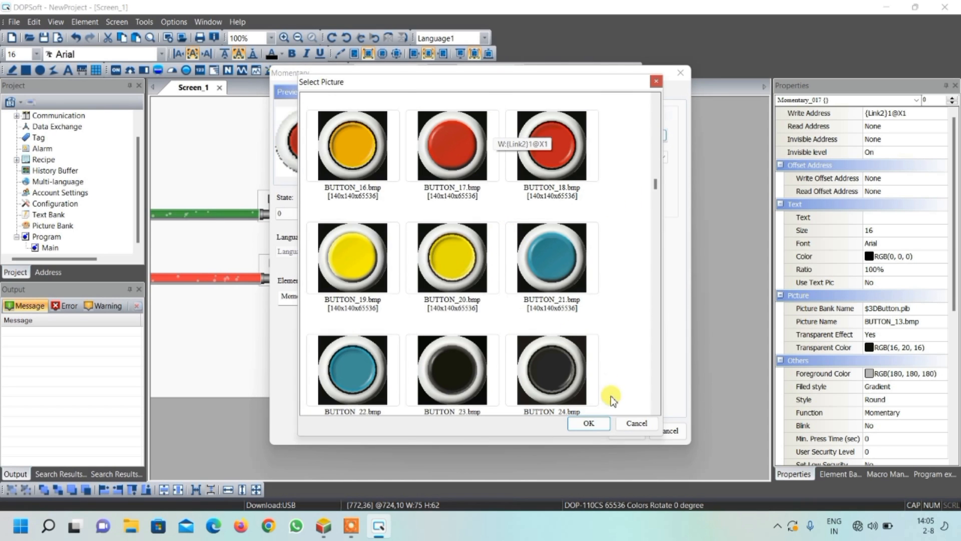
left_click(463, 167)
left_click(587, 423)
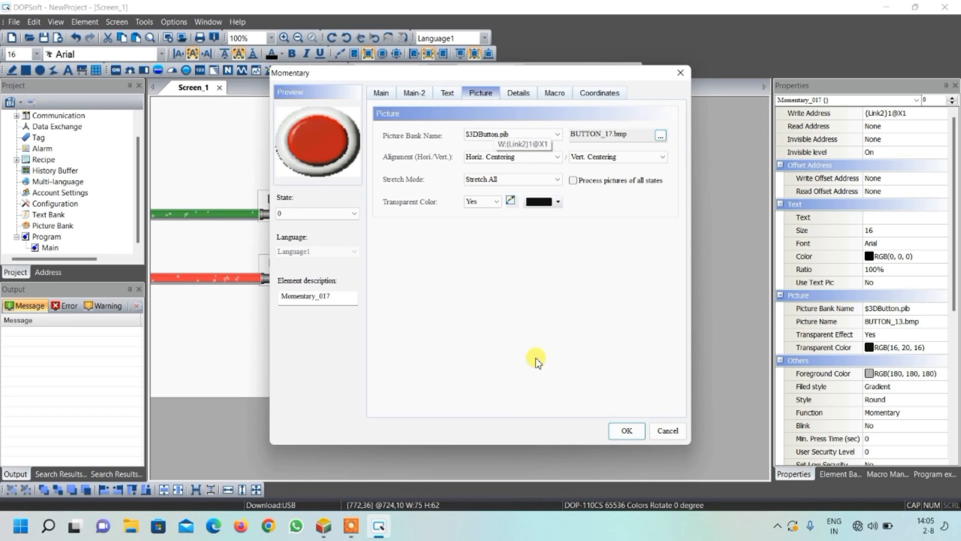
Set the duplicated button's state 1 picture to the red BUTTON_18.bmp and apply the button settings
left_click(337, 213)
left_click(337, 231)
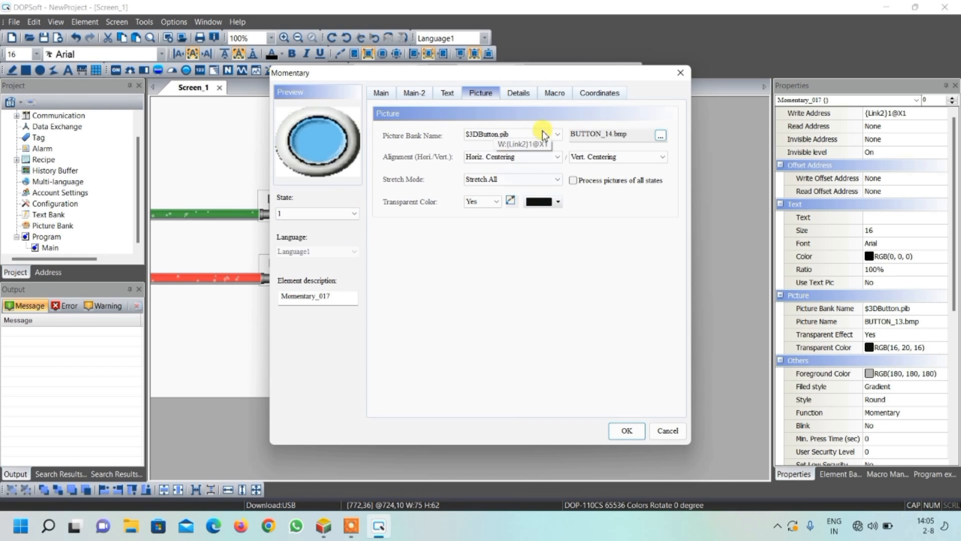
left_click(660, 135)
scroll(523, 207, "down", 8)
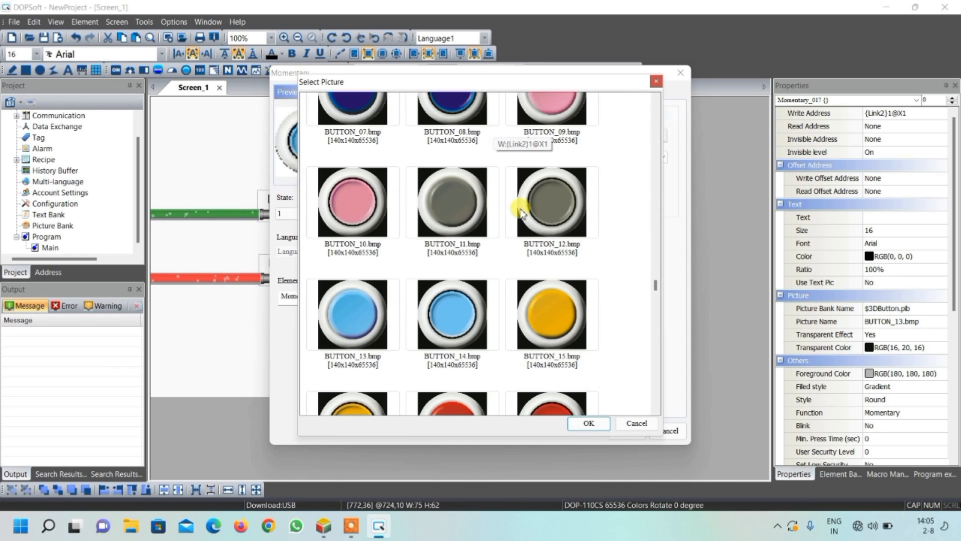
scroll(521, 210, "up", 3)
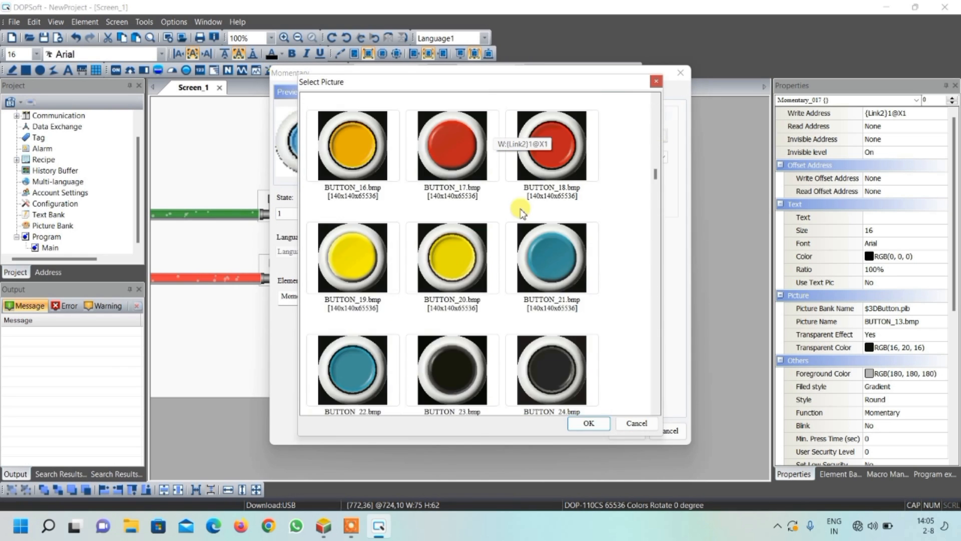
left_click(537, 157)
left_click(610, 423)
left_click(625, 427)
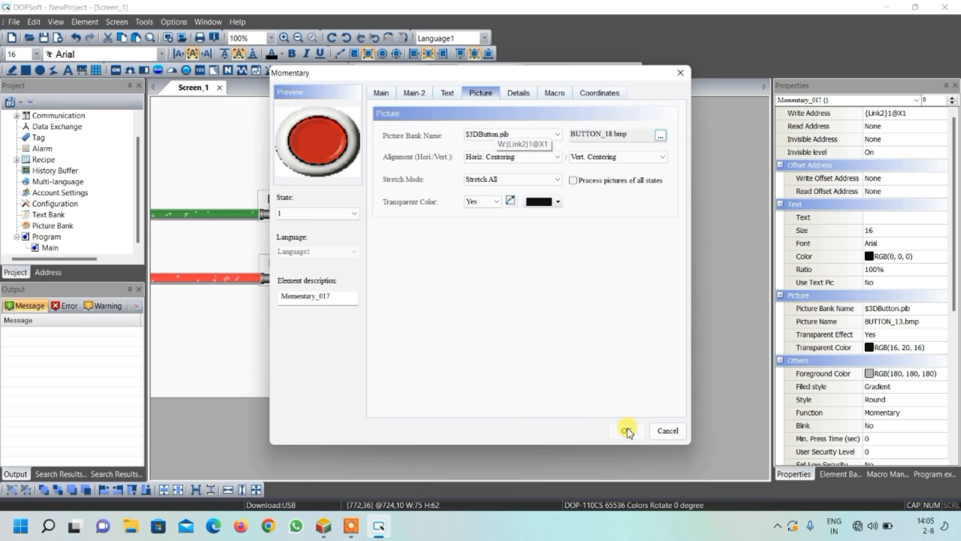
Draw a multistate indicator about 76 by 69 pixels in the HMI screen's upper-left corner and set its style to Round
left_click(570, 250)
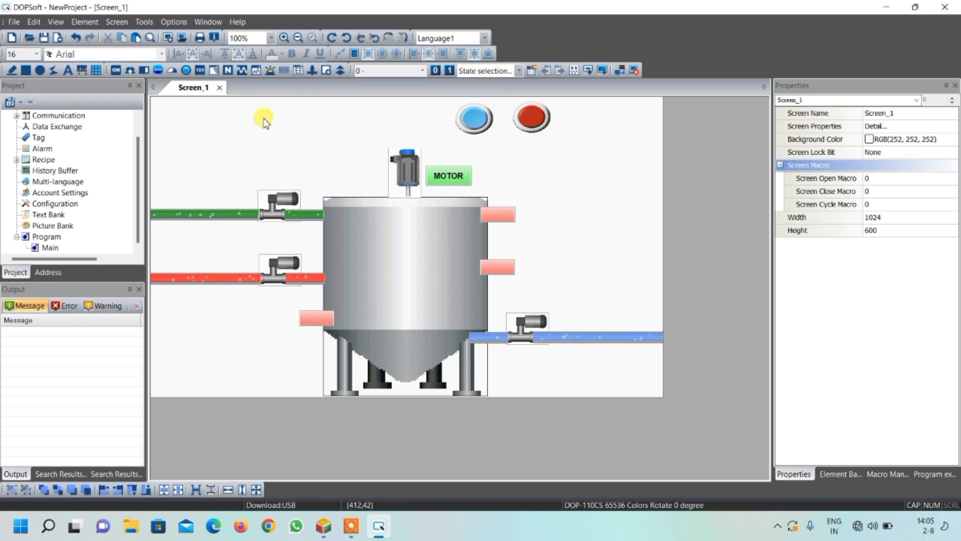
left_click(186, 71)
left_click(205, 87)
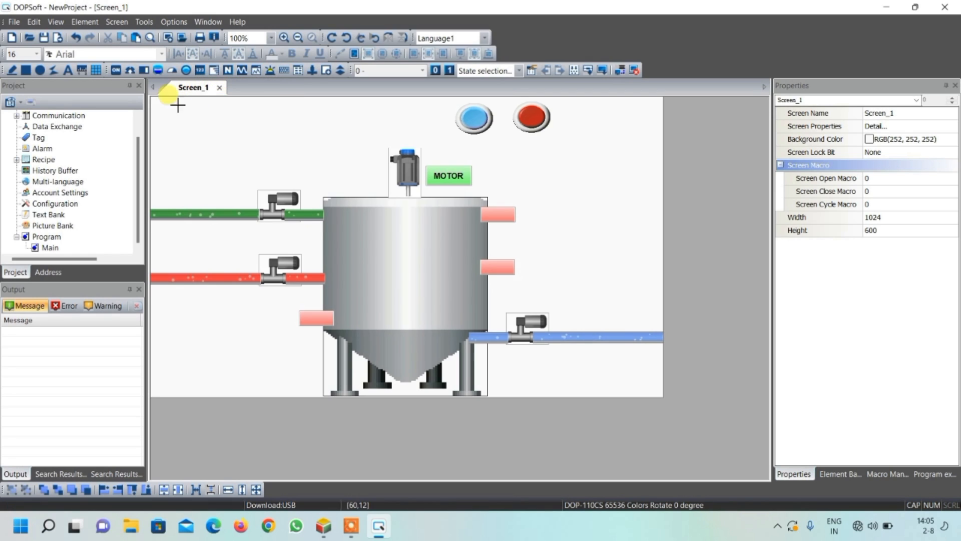
left_click_drag(163, 107, 201, 140)
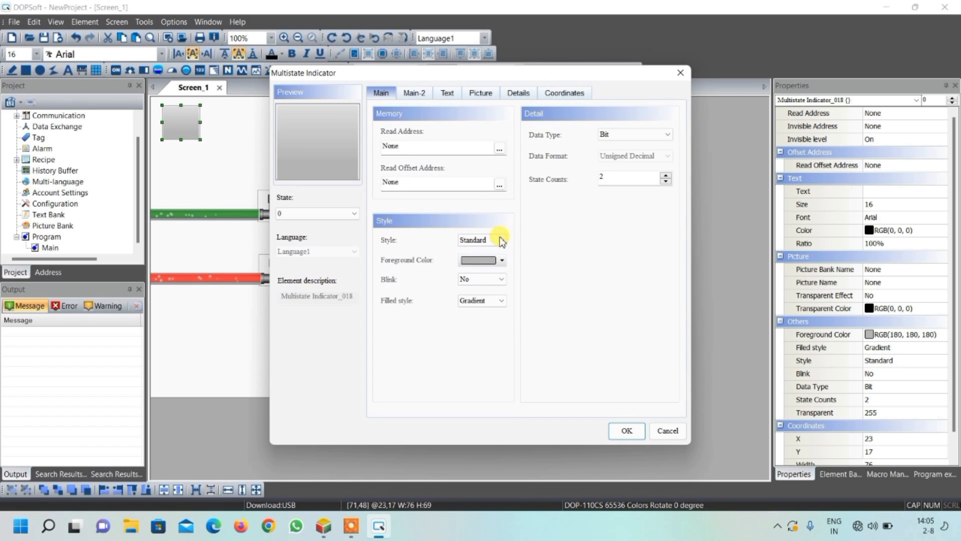
left_click(501, 240)
left_click(484, 246)
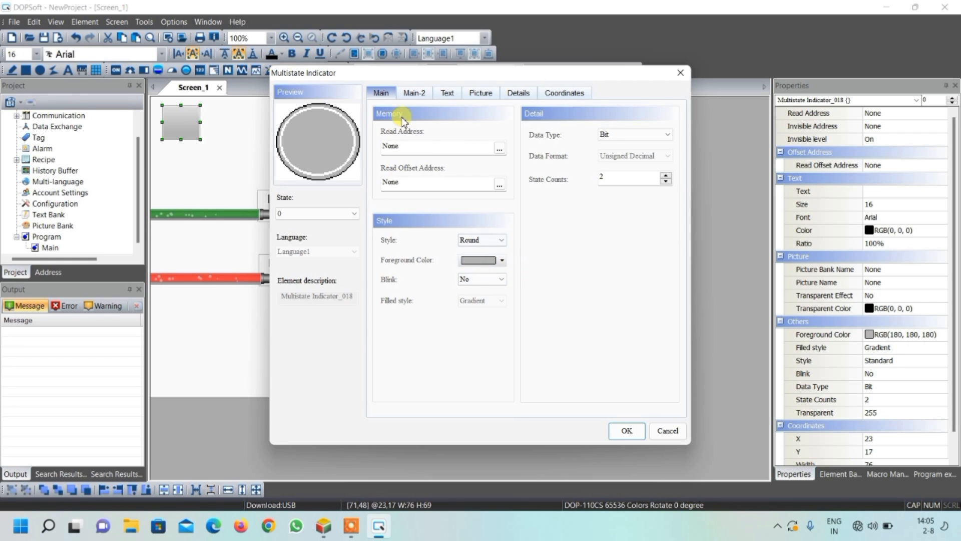
Set the multistate indicator's read address to the Link2 device bit M1
left_click(499, 148)
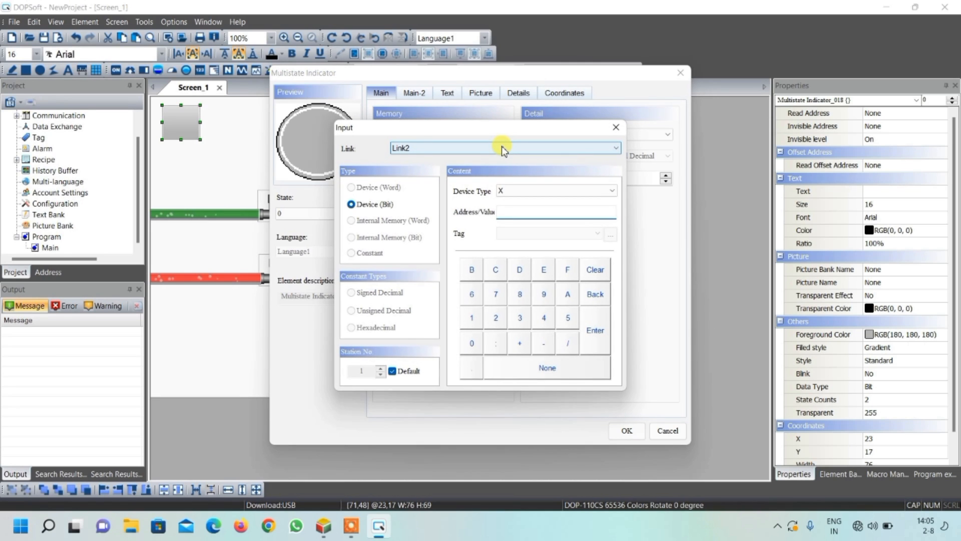
left_click(500, 190)
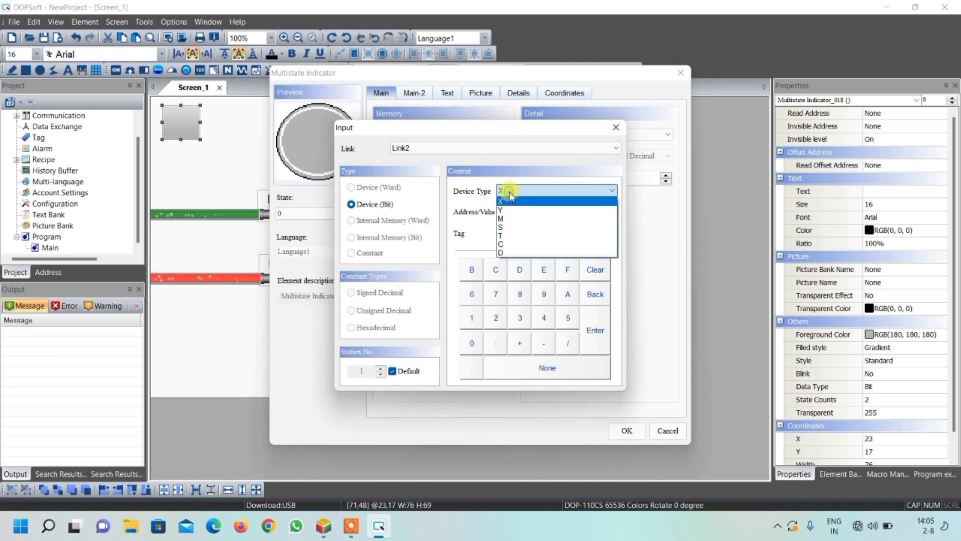
left_click(509, 219)
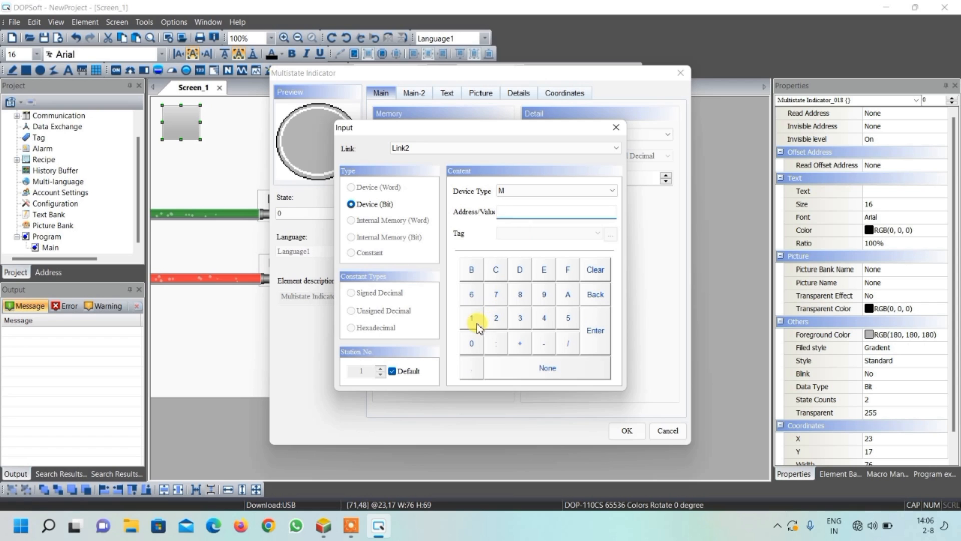
left_click(507, 222)
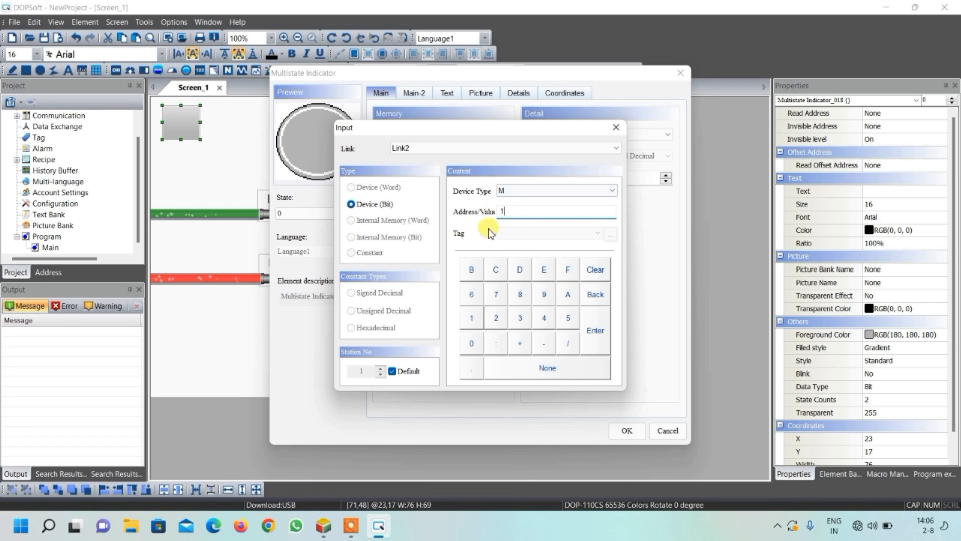
left_click(502, 192)
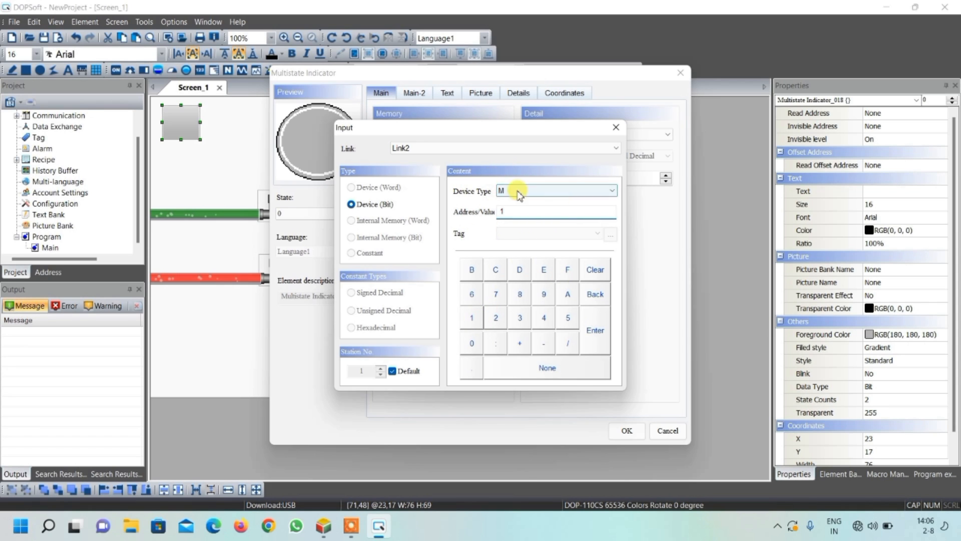
left_click(595, 330)
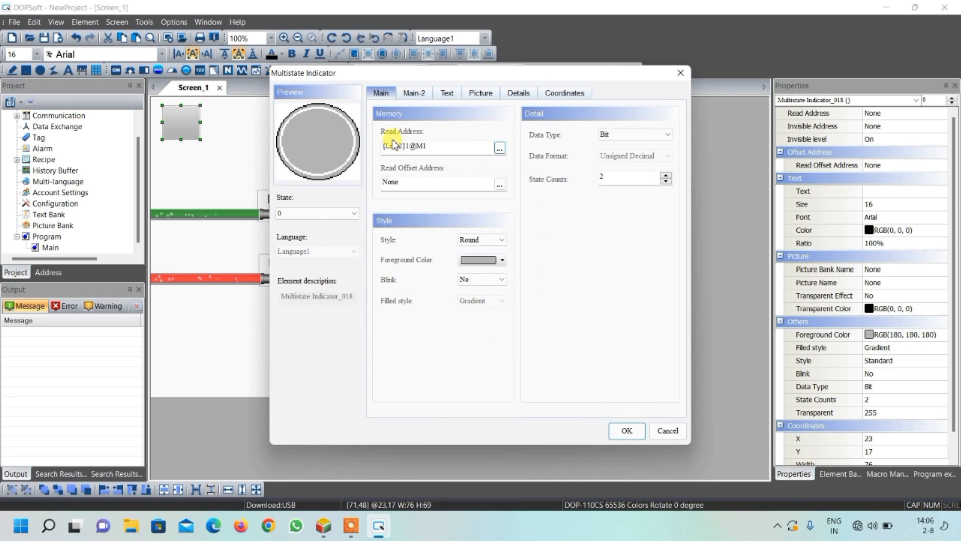
Open the picture settings of the new multistate indicator
left_click(479, 93)
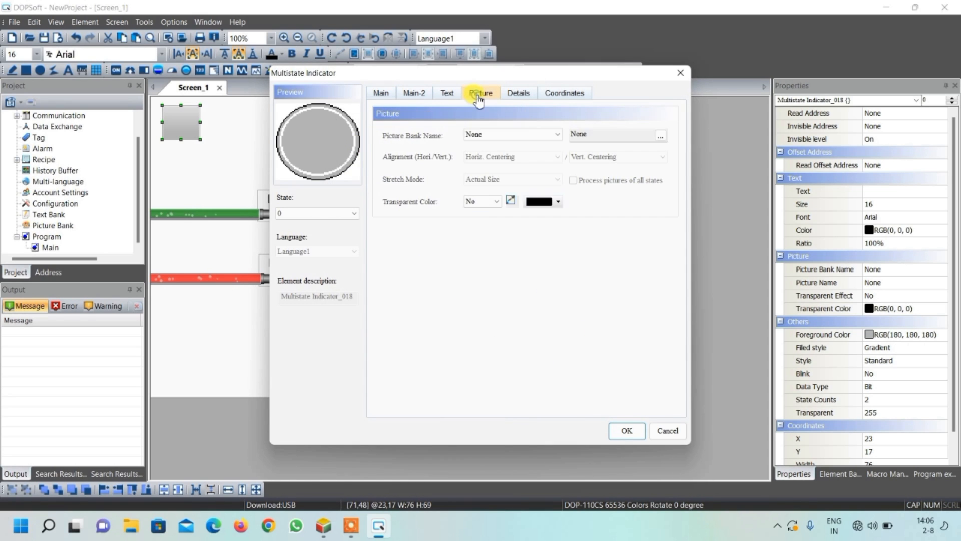
left_click(484, 134)
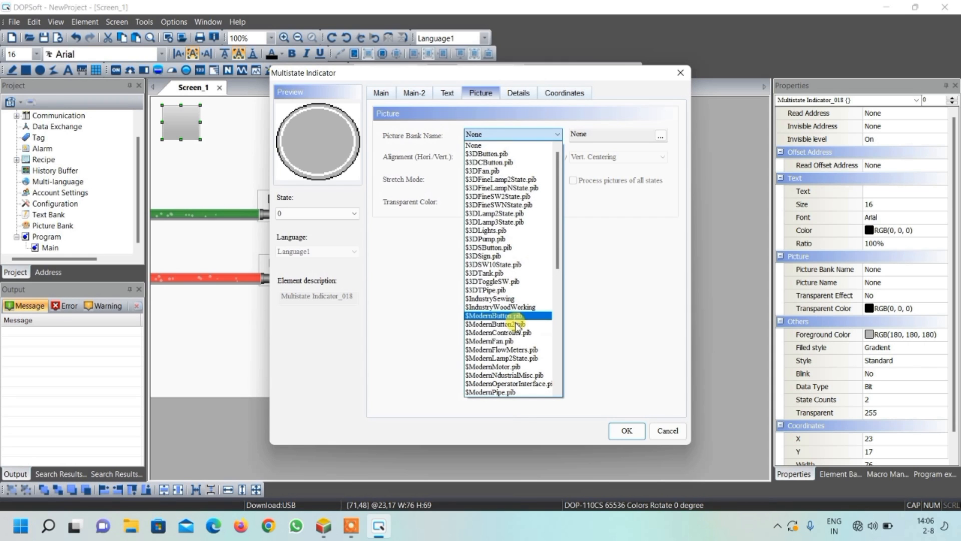
left_click(515, 316)
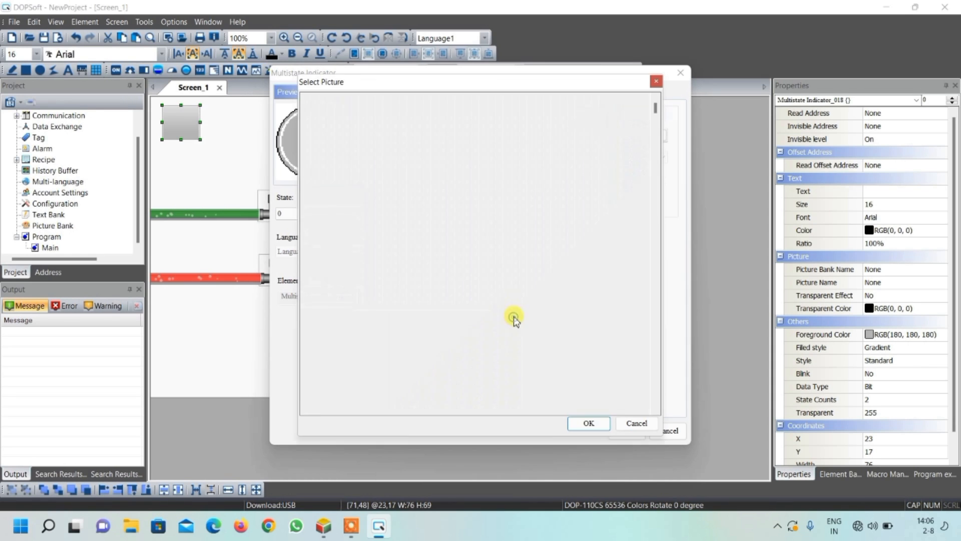
left_click(655, 83)
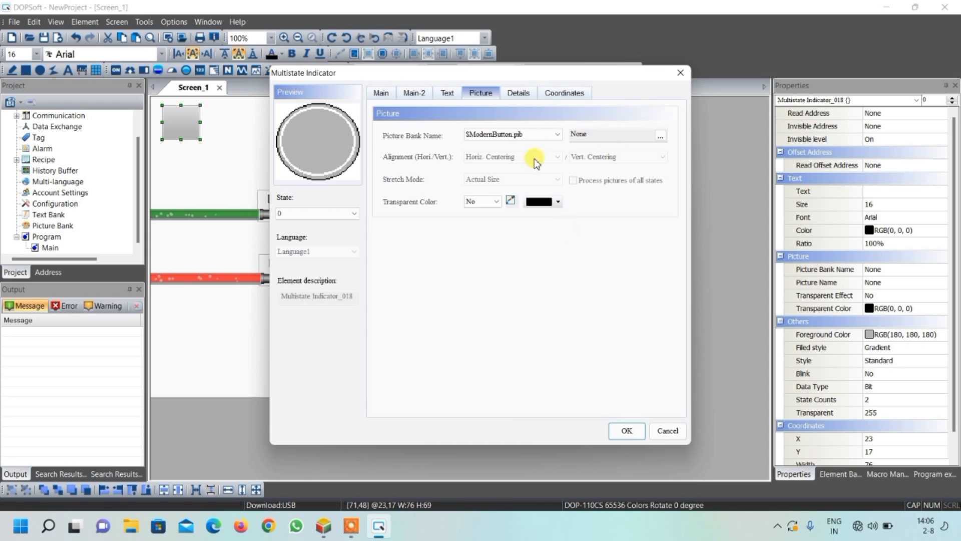
Assign picture 10.png from the $ModernLamp2State.pib bank to the indicator's state 0, with stretch mode Stretch All
left_click(533, 135)
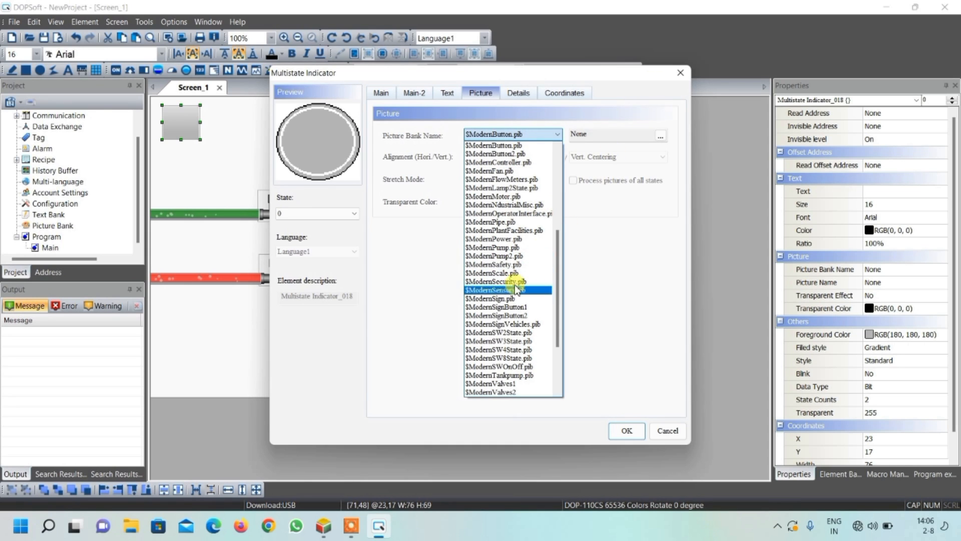
left_click(510, 193)
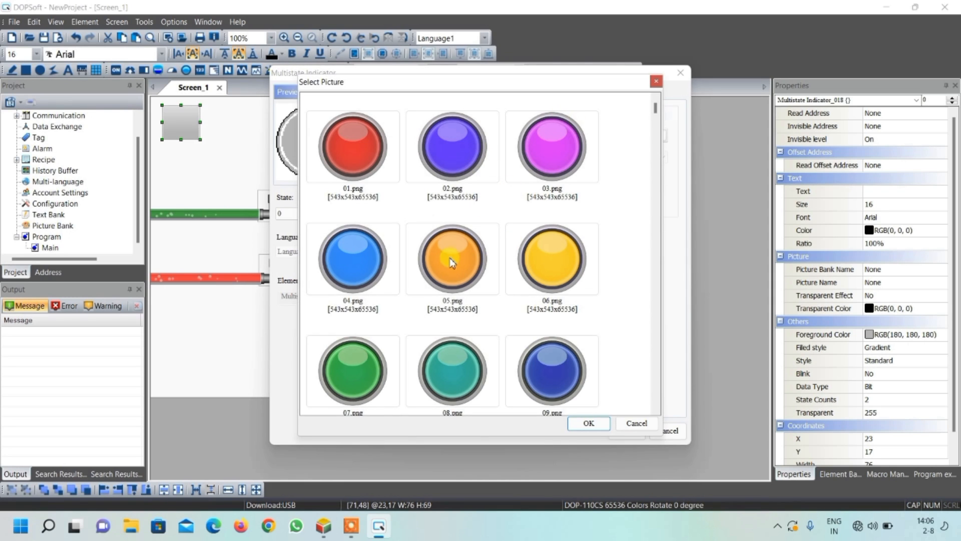
scroll(452, 258, "down", 5)
left_click(361, 203)
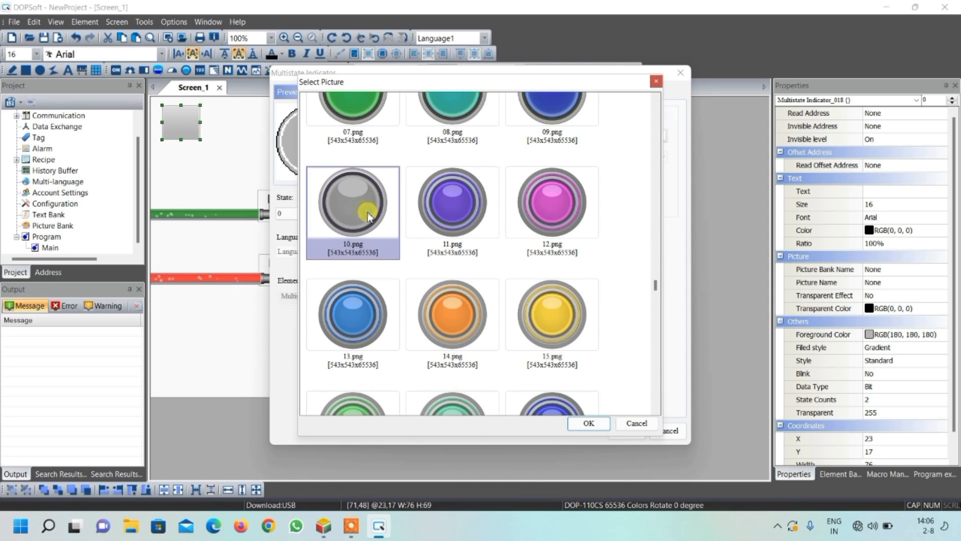
left_click(582, 423)
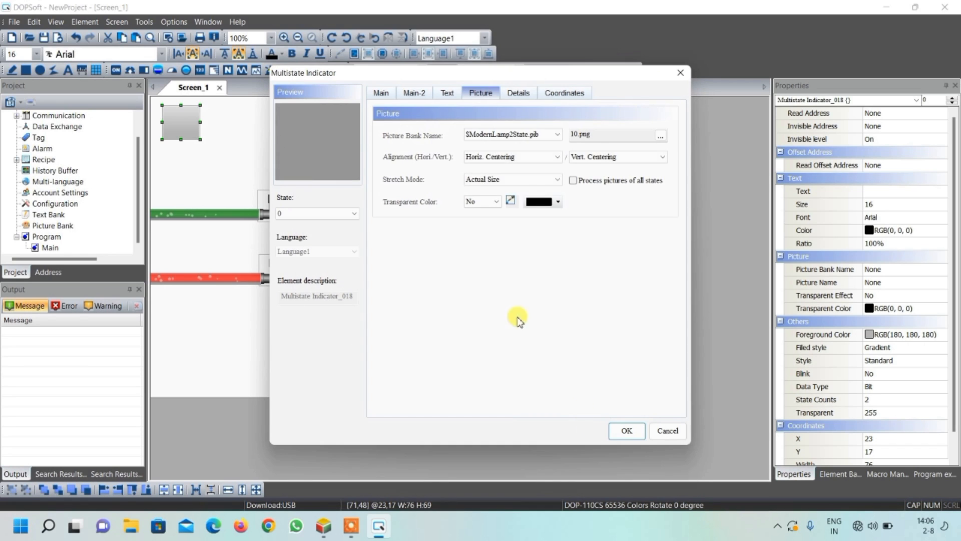
left_click(490, 180)
left_click(489, 193)
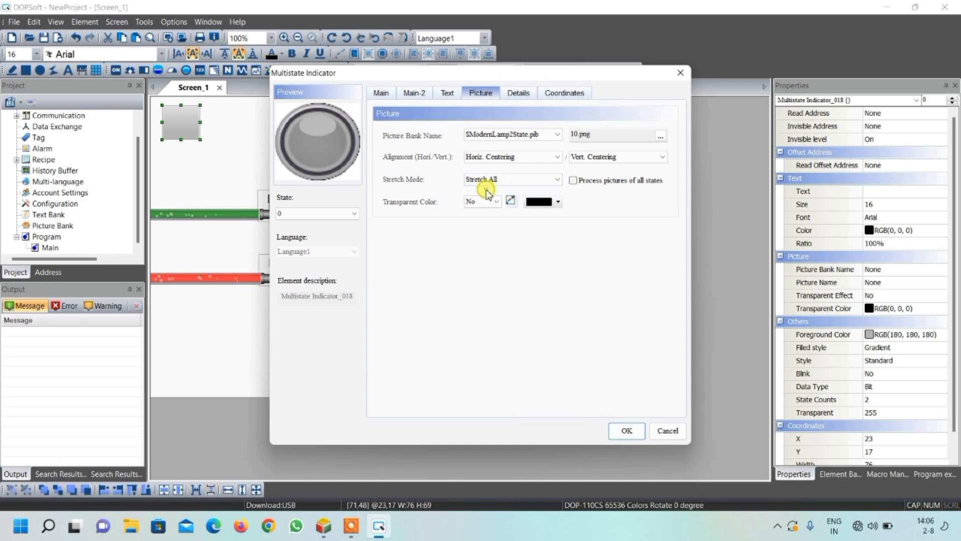
Assign picture 04.png from $ModernLamp2State.pib to the indicator's state 1 with Stretch All, and apply the indicator settings
left_click(351, 213)
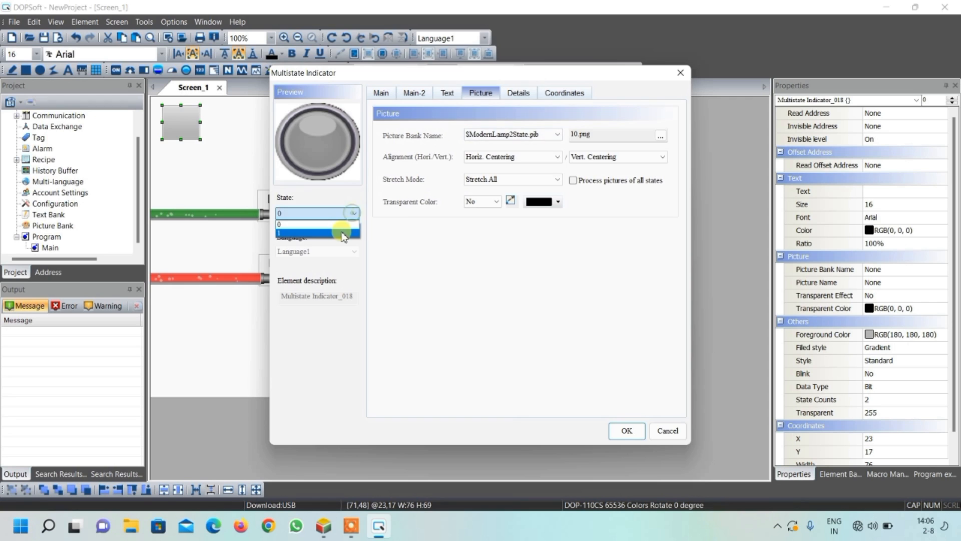
left_click(342, 233)
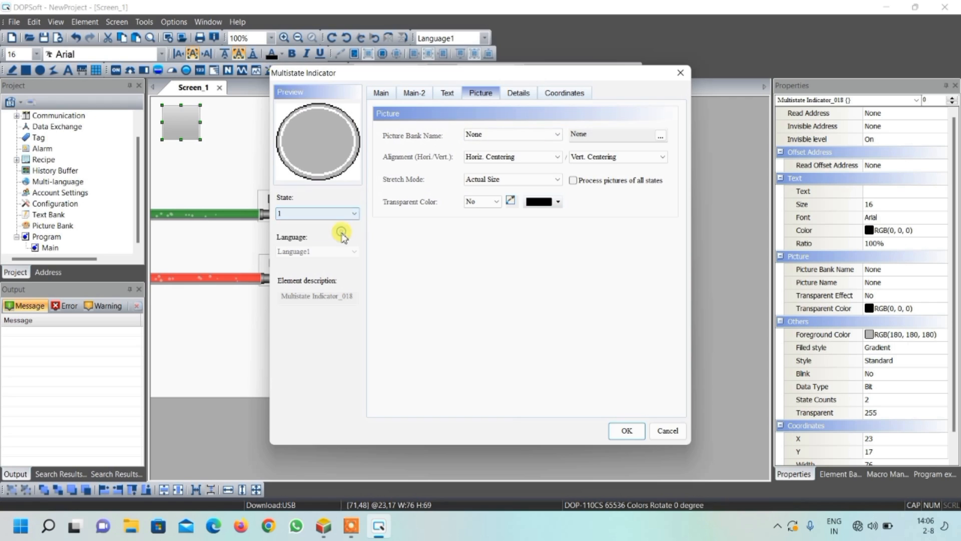
left_click(557, 136)
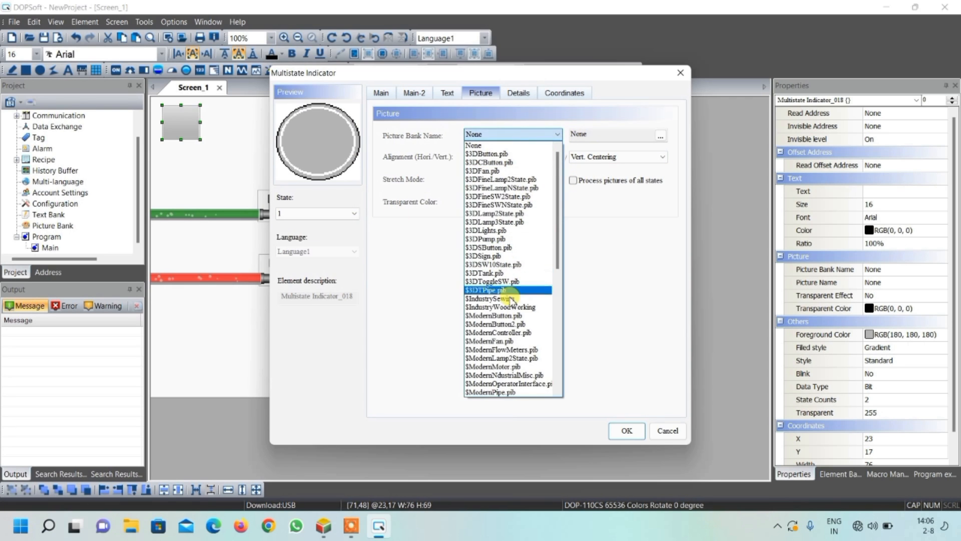
left_click(507, 350)
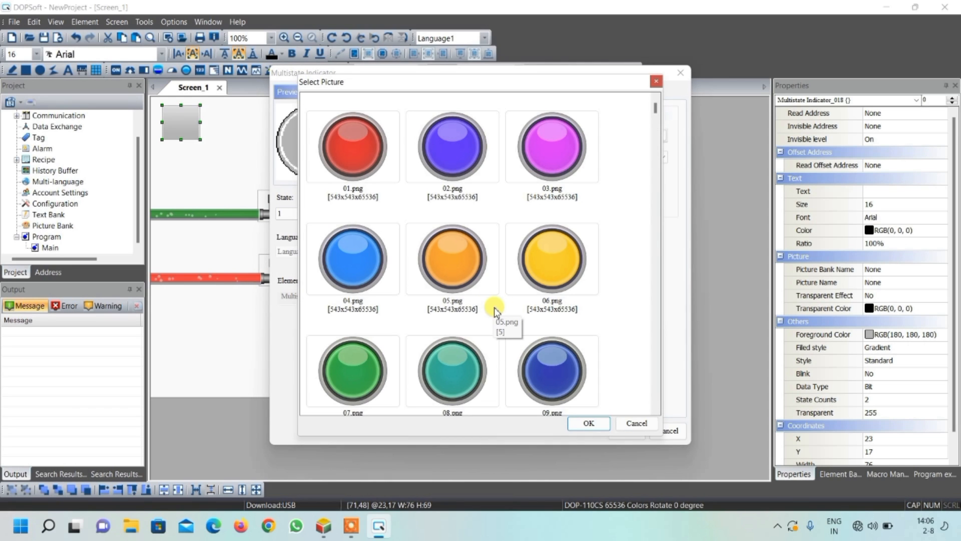
left_click(372, 256)
left_click(592, 423)
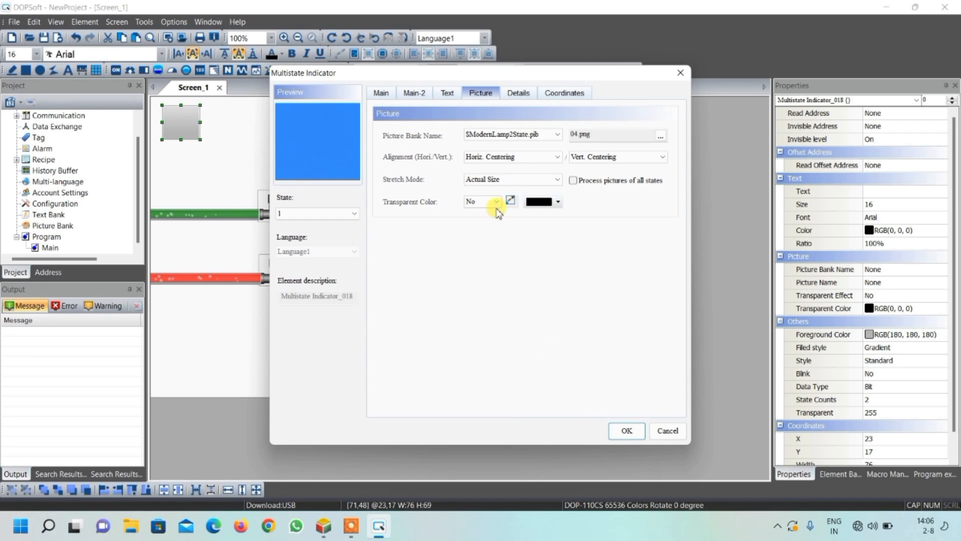
left_click(495, 179)
left_click(475, 190)
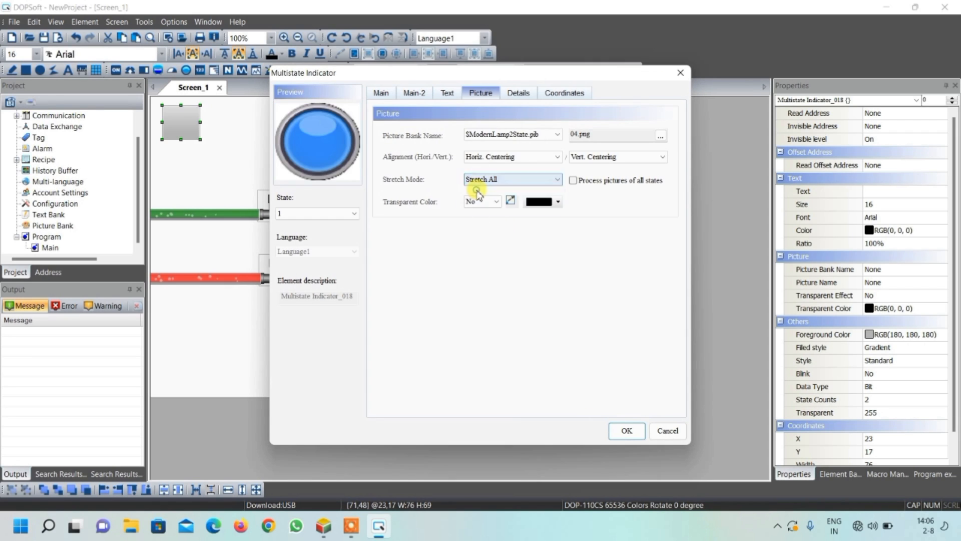
left_click(625, 430)
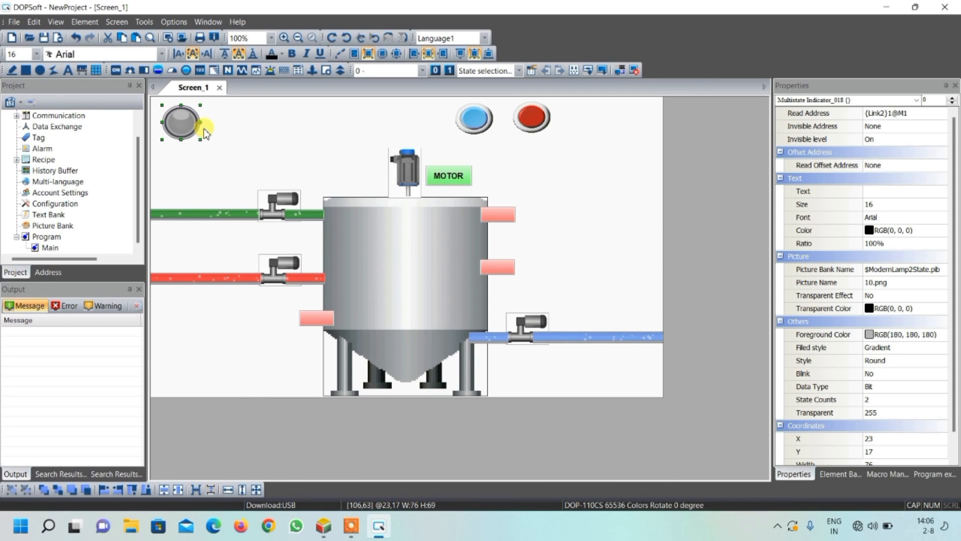
Duplicate the grey lamp indicator twice and arrange the copies in a row beside the original, at about X 160 and X 290
key("ctrl+v")
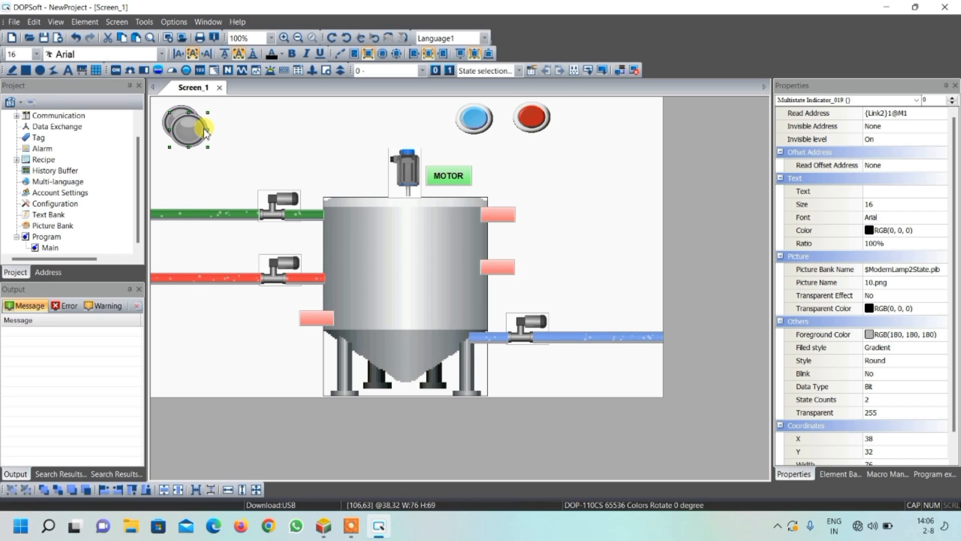
key("ctrl+v")
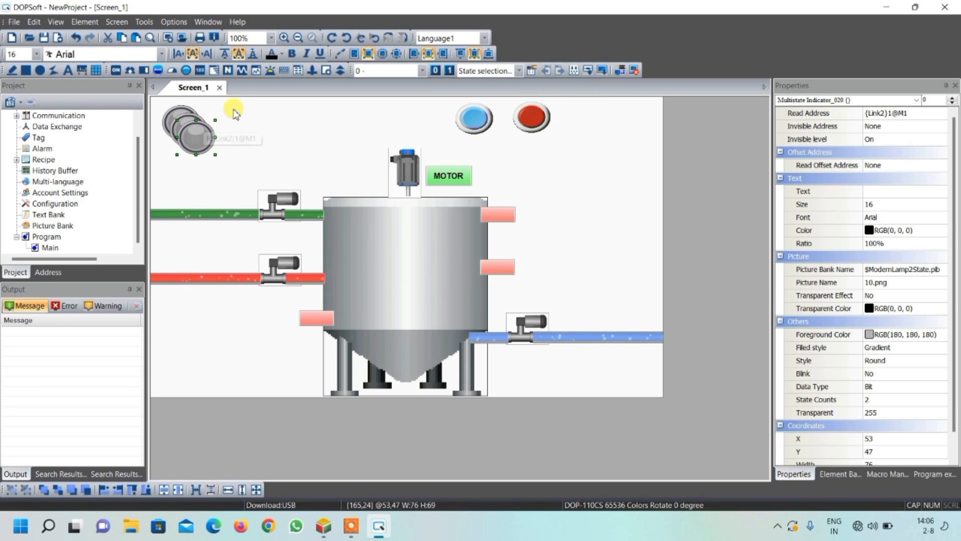
left_click_drag(201, 142, 321, 125)
left_click_drag(186, 127, 256, 124)
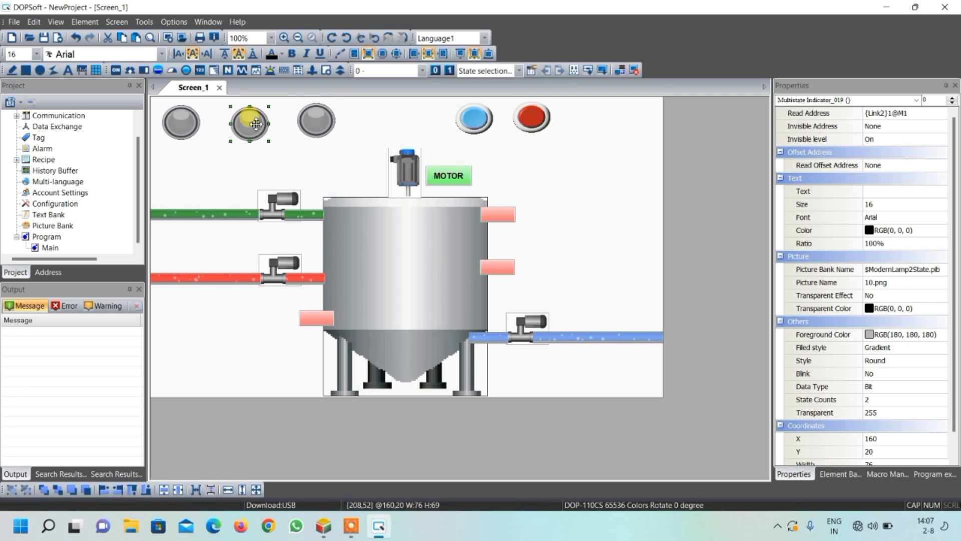
left_click(315, 123)
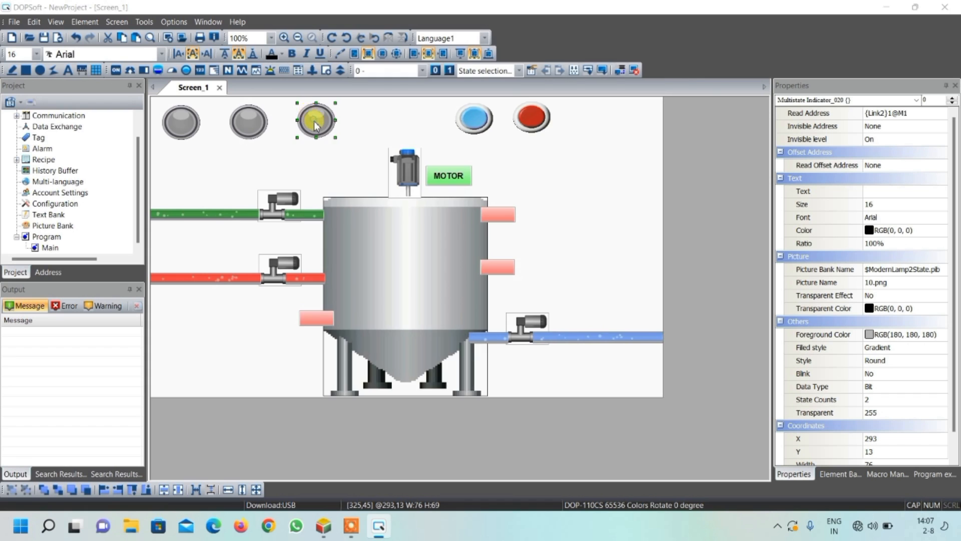
double_click(316, 124)
left_click(678, 80)
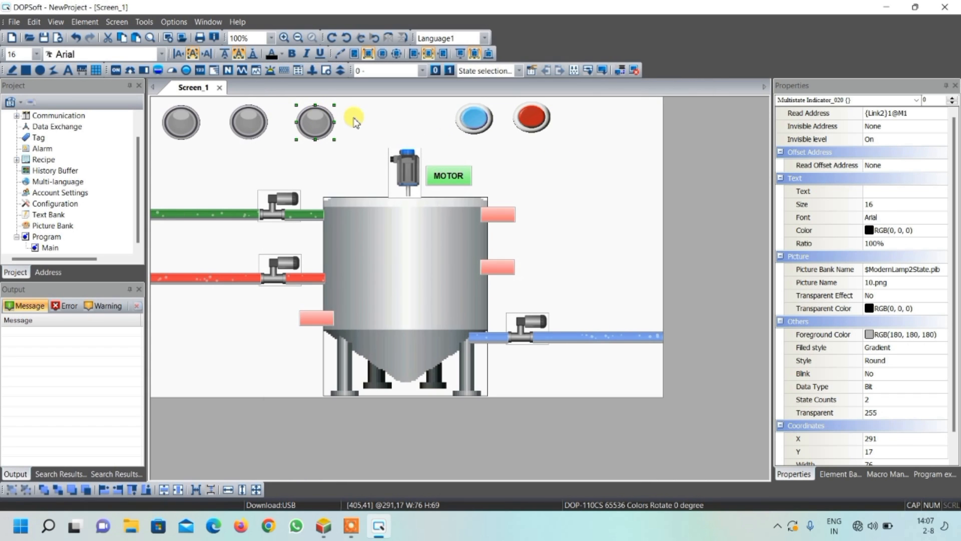
left_click(379, 120)
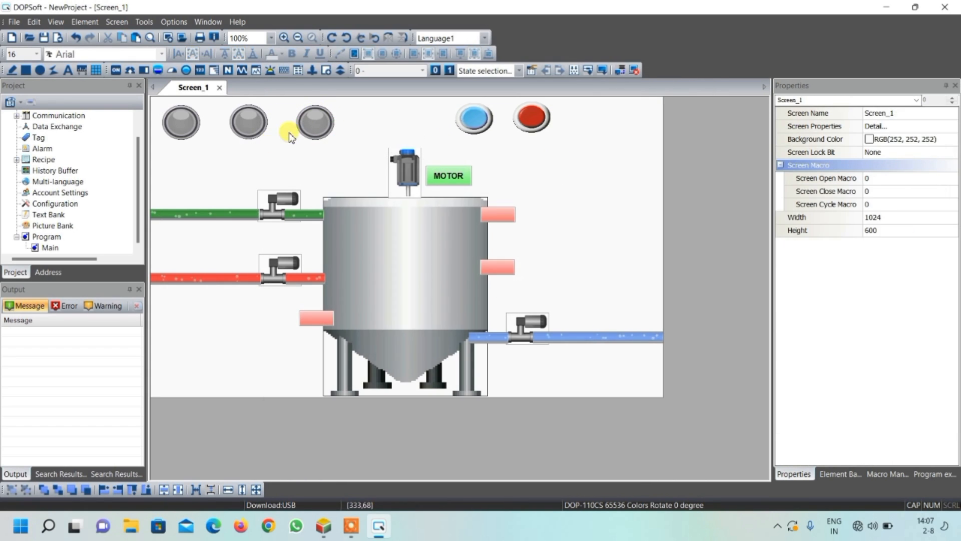
Set the middle lamp indicator's read address to {Link2}1@Y0 and its state 1 picture to the orange 05.png
double_click(253, 127)
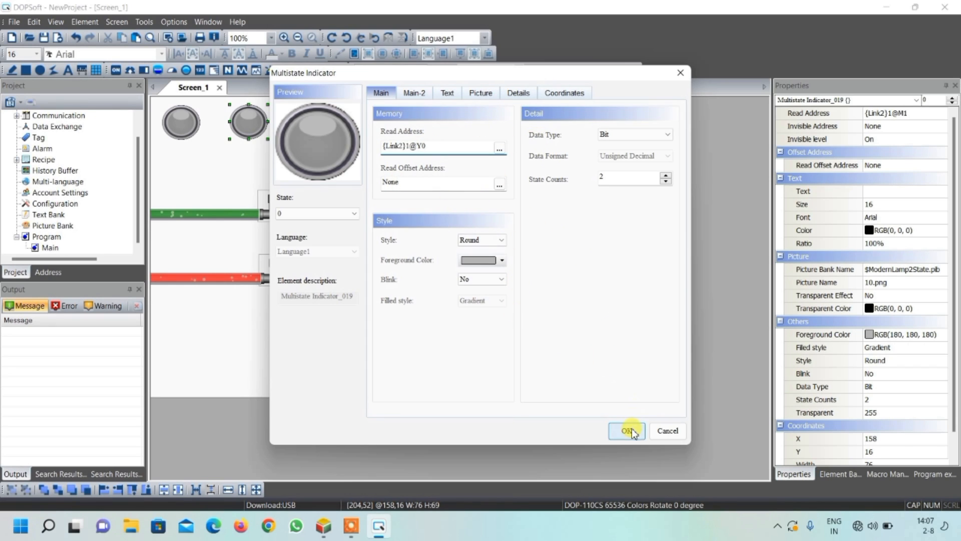
left_click(480, 93)
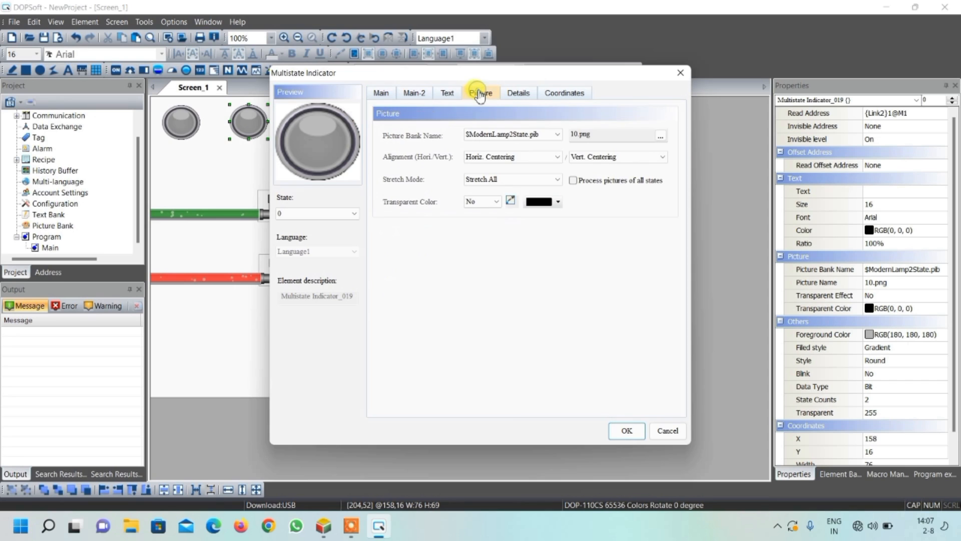
left_click(346, 213)
left_click(334, 232)
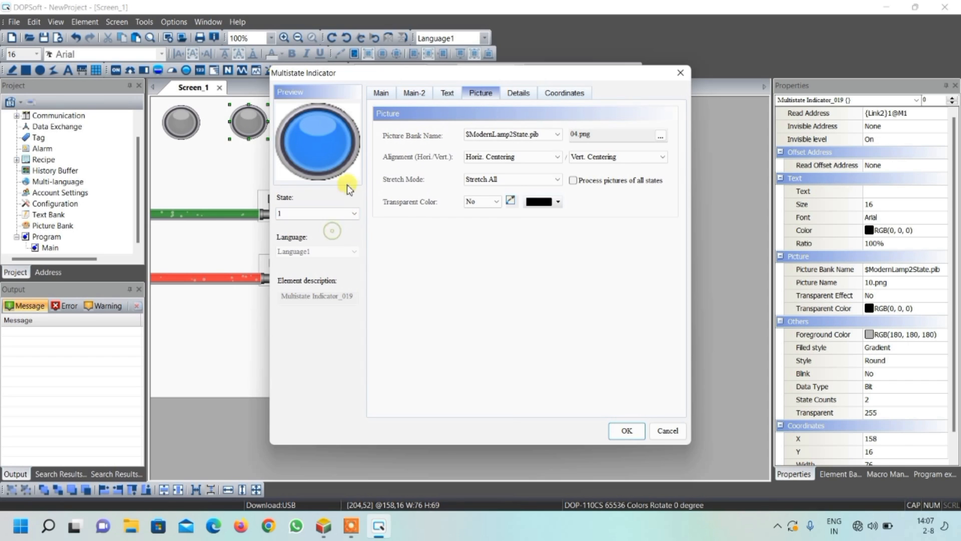
left_click(661, 135)
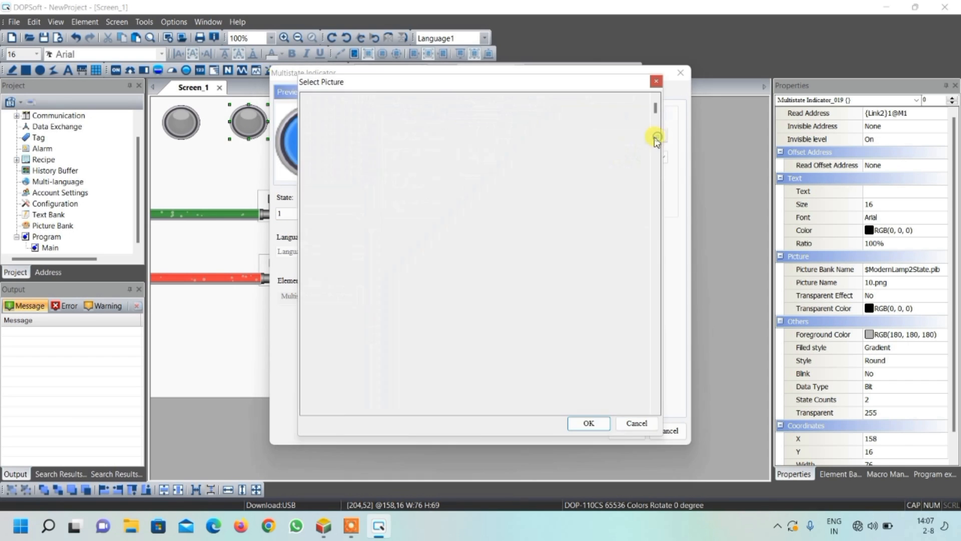
left_click(457, 266)
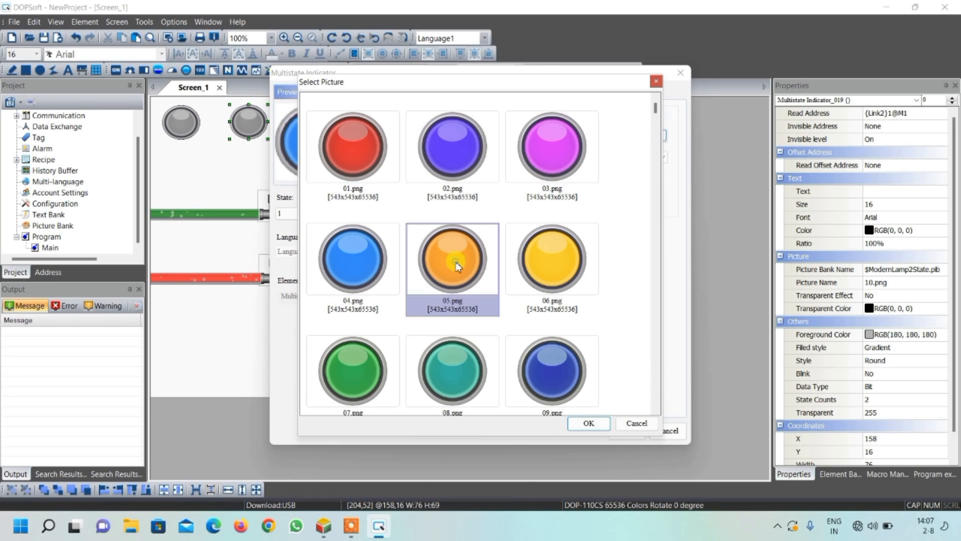
left_click(594, 422)
left_click(639, 431)
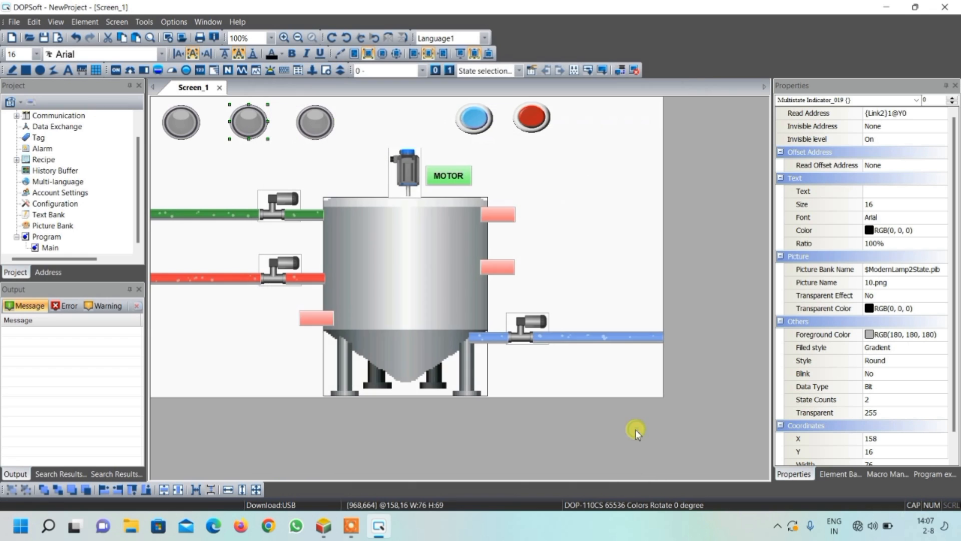
Set the third lamp indicator's read address to {Link2}1@Y3 and its state 1 picture to the teal 08.png
double_click(314, 124)
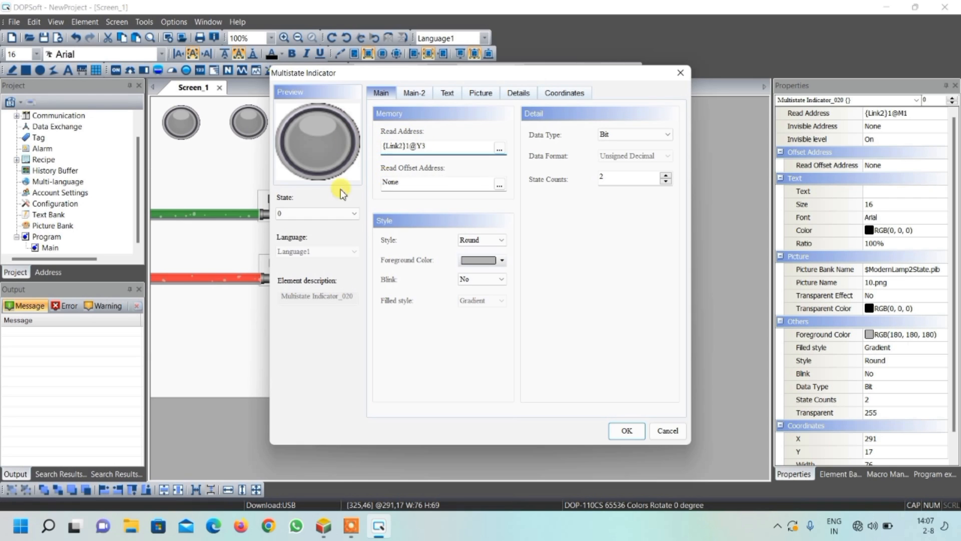
left_click(481, 93)
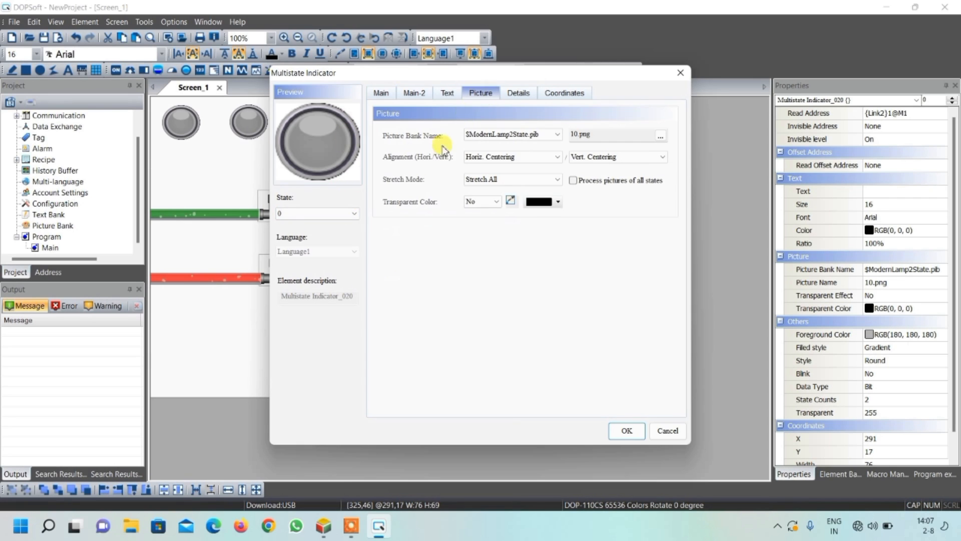
left_click(343, 213)
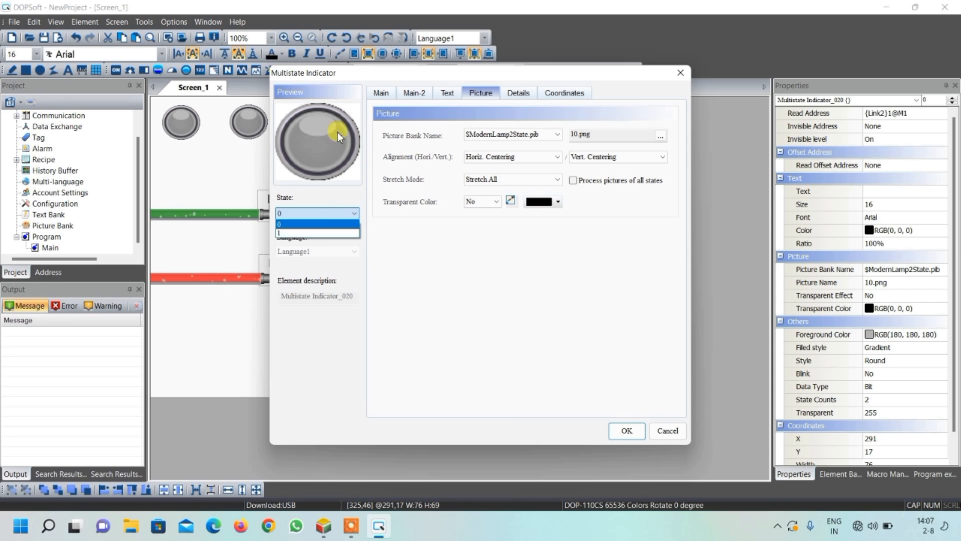
left_click(318, 233)
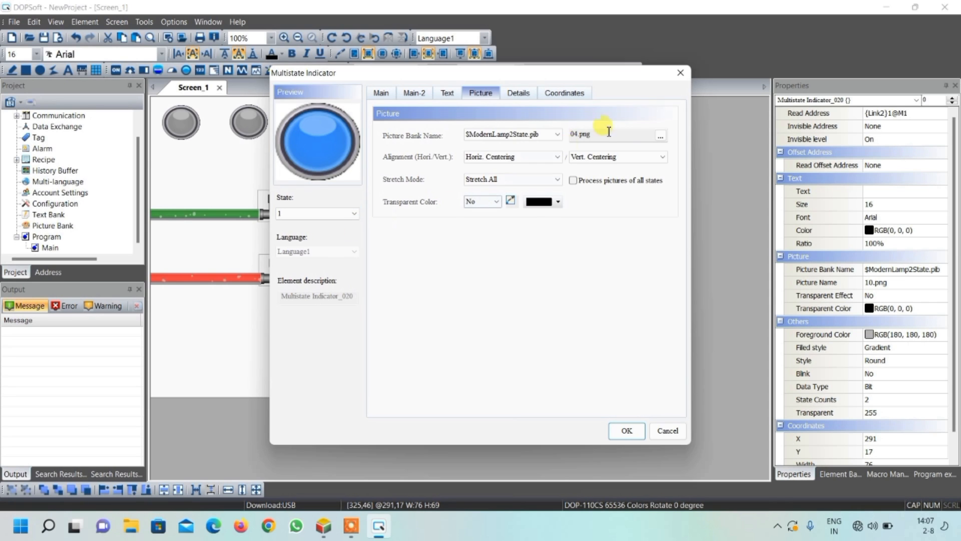
left_click(662, 136)
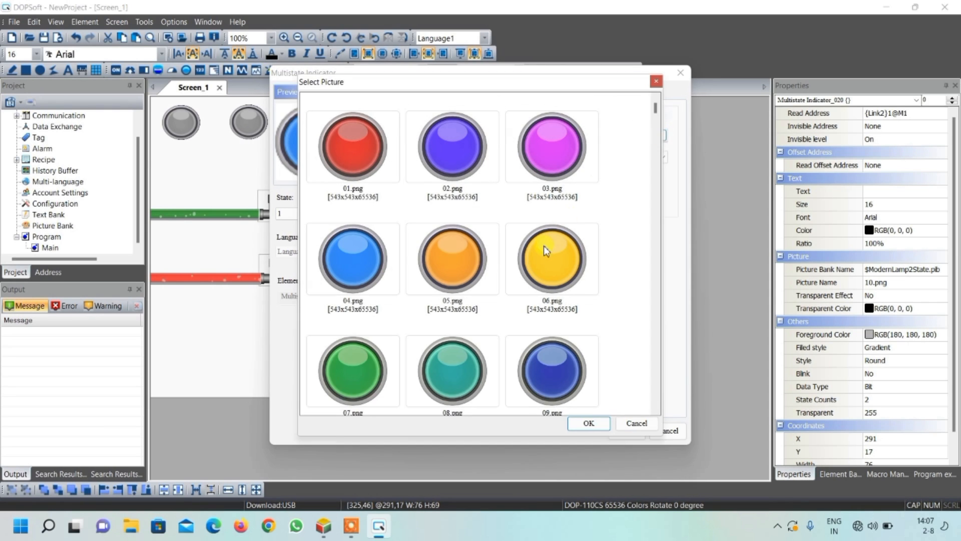
left_click(455, 365)
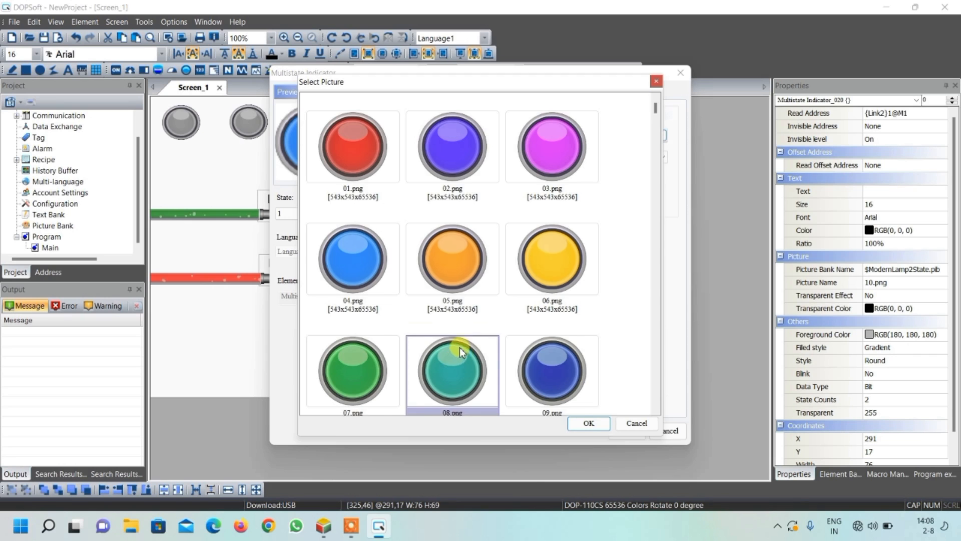
scroll(459, 352, "down", 5)
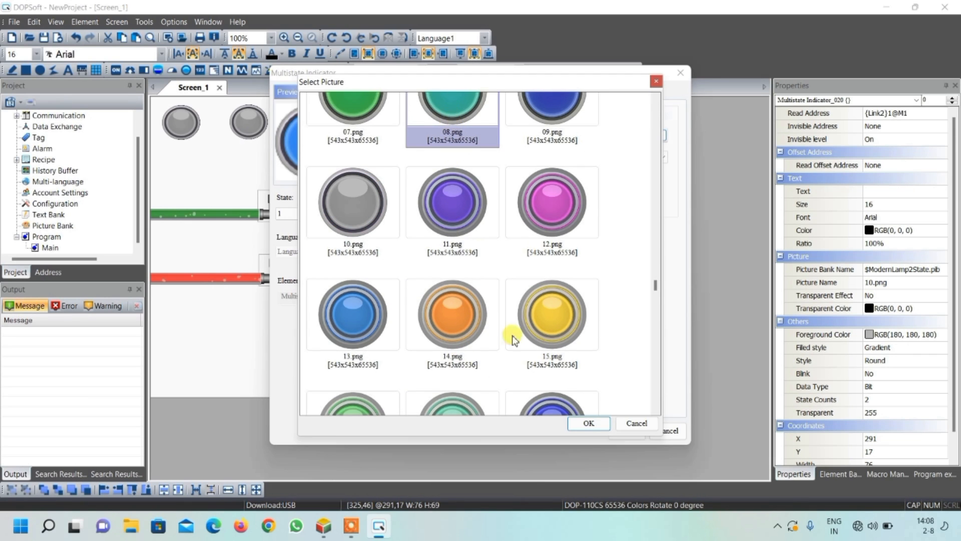
left_click(587, 423)
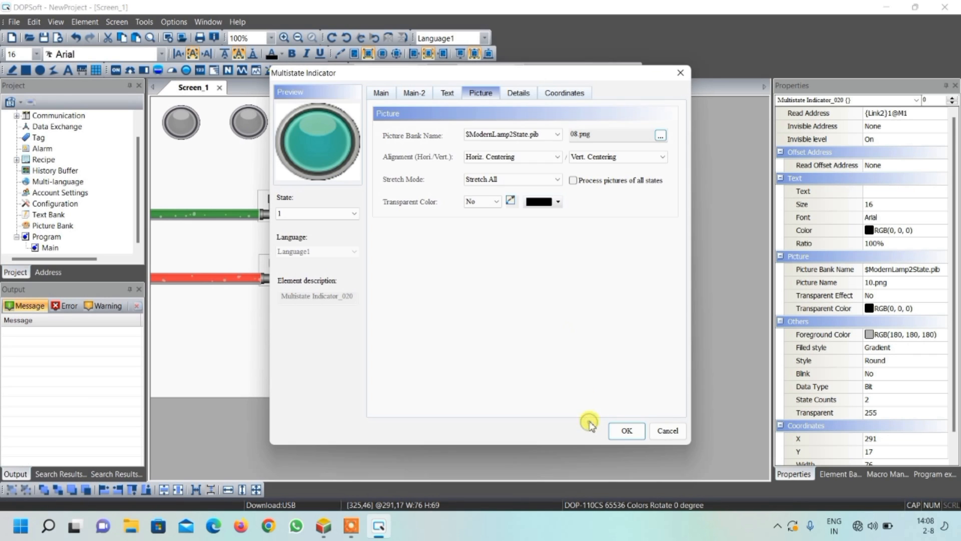
left_click(627, 430)
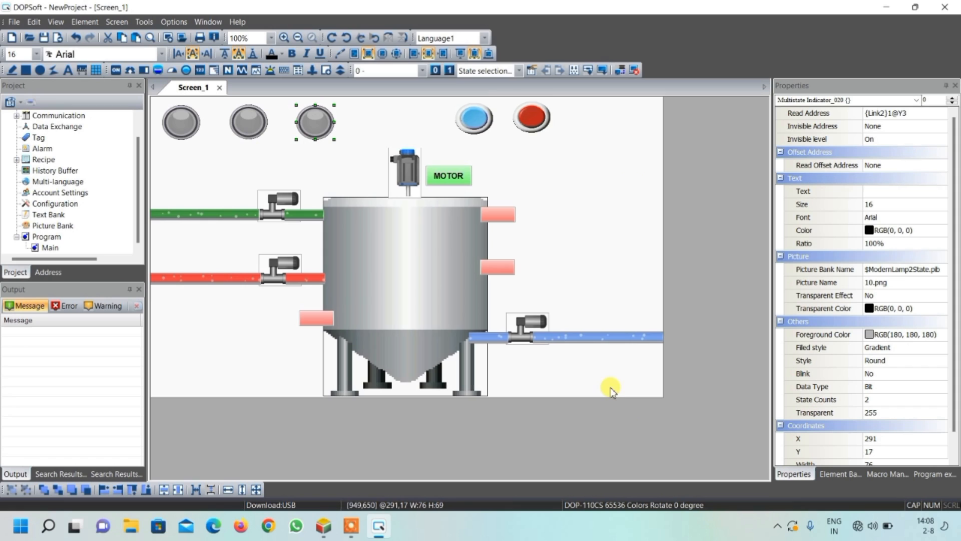
Preview all screen elements in state 1, return them to state 0, and nudge the middle lamp indicator to X 156
left_click(449, 71)
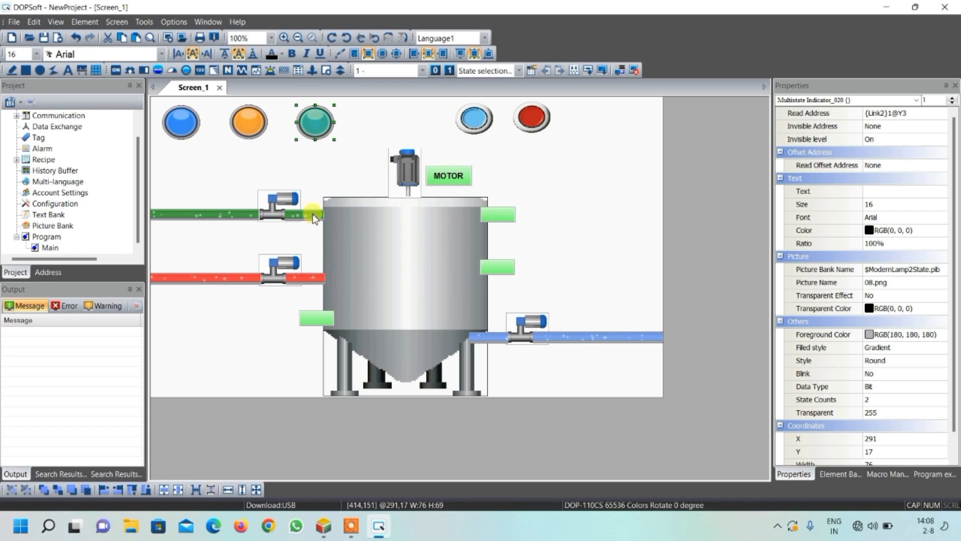
left_click(435, 71)
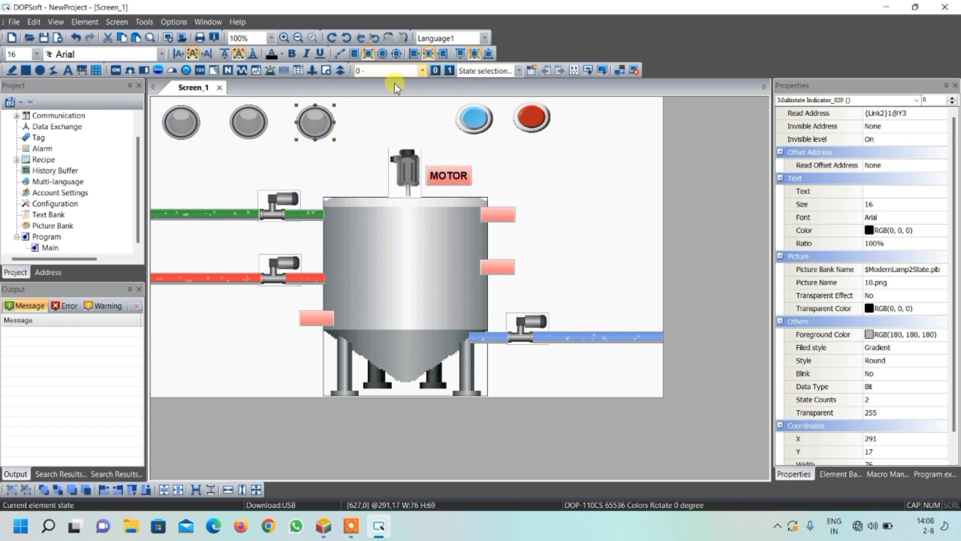
left_click(257, 125)
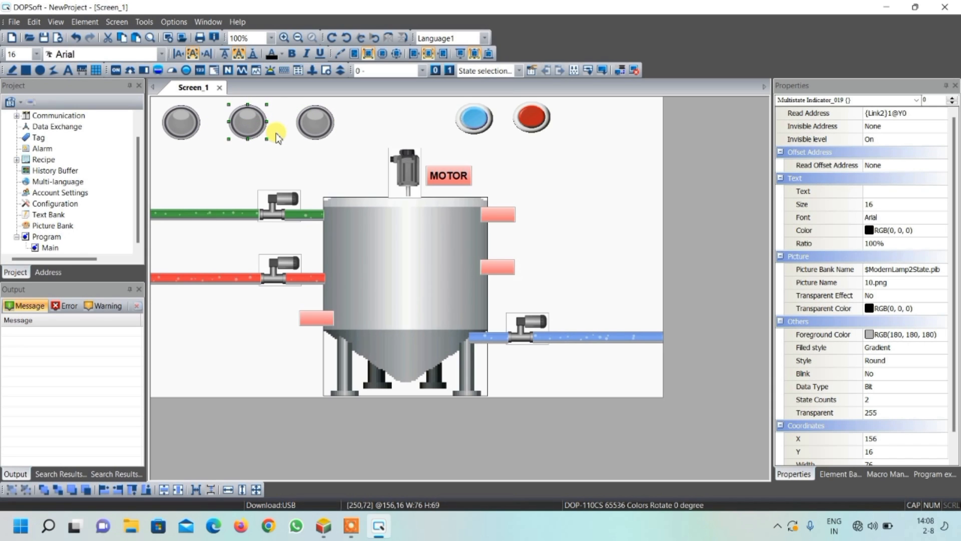
left_click(598, 242)
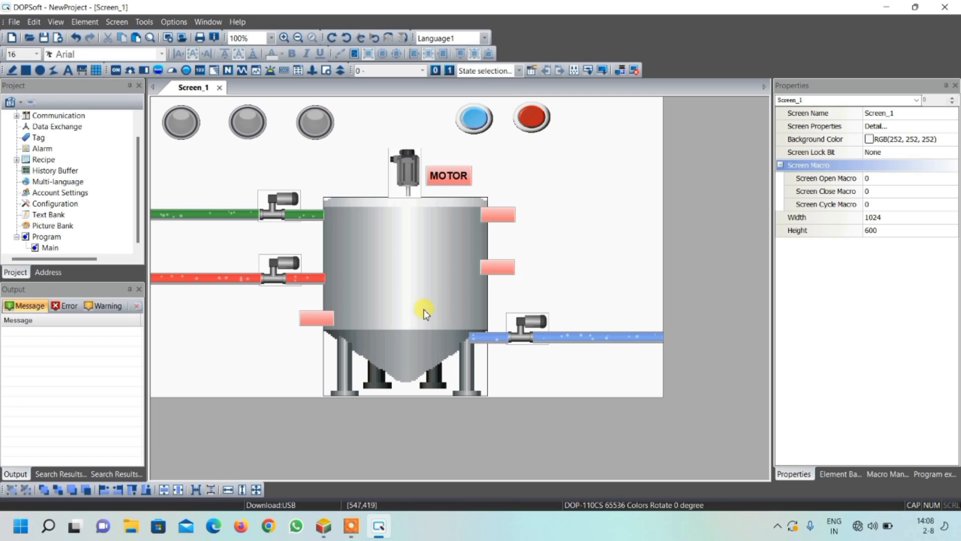
Draw a Normal bar element about 298 by 123 over the tank body and rotate it 90 degrees counterclockwise
left_click(143, 69)
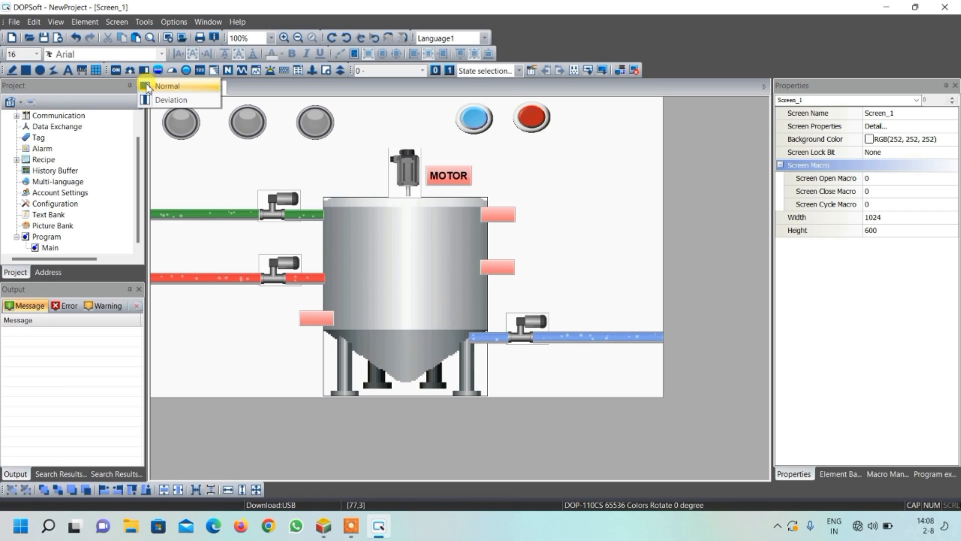
left_click(159, 87)
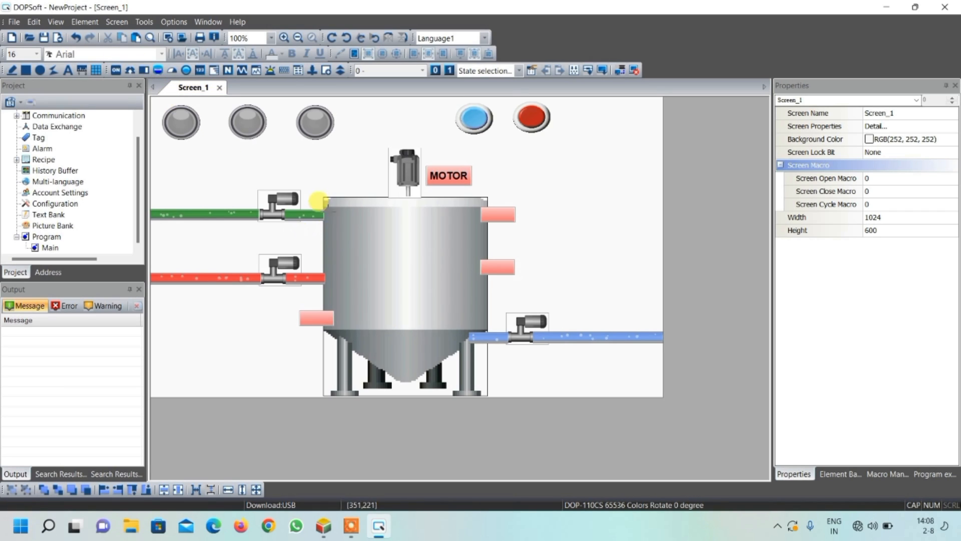
left_click_drag(328, 216, 478, 277)
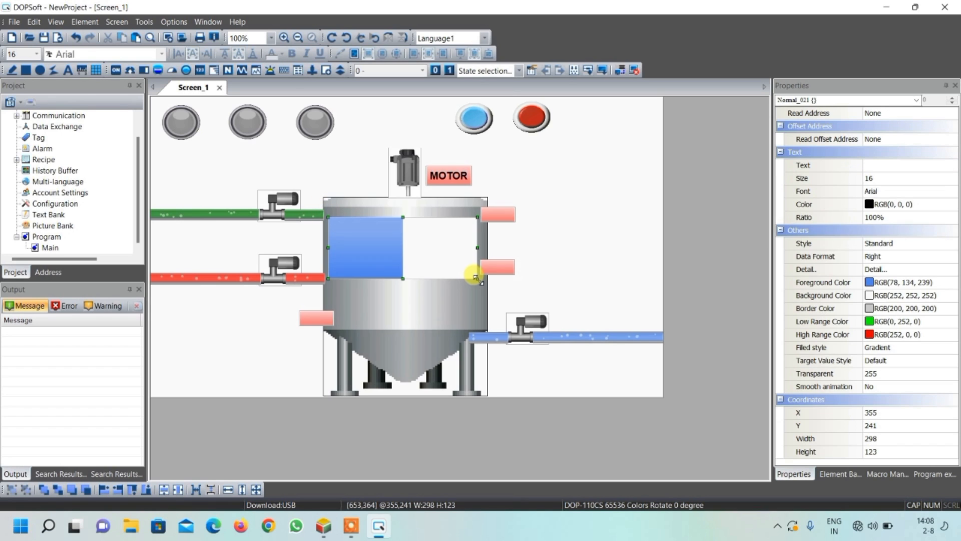
right_click(430, 246)
mouse_move(453, 263)
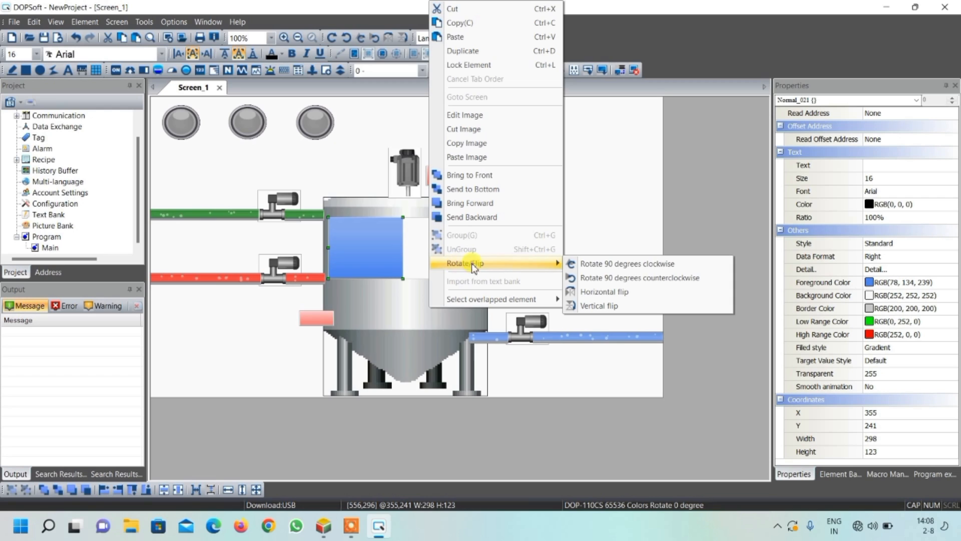
left_click(598, 277)
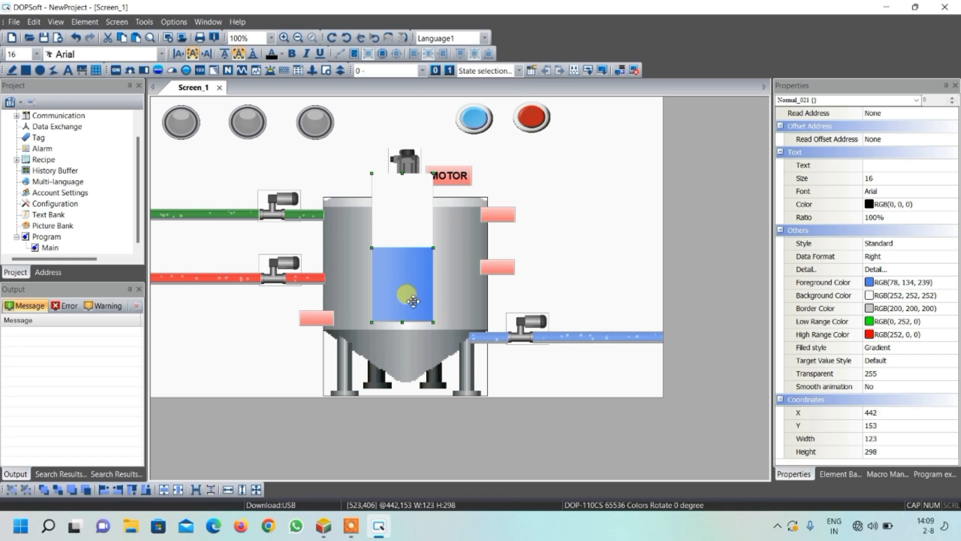
Move and stretch the bar to cover the tank's cylindrical body, at about X 345, Y 212 and about 330 by 257 in size
left_click_drag(410, 217, 412, 231)
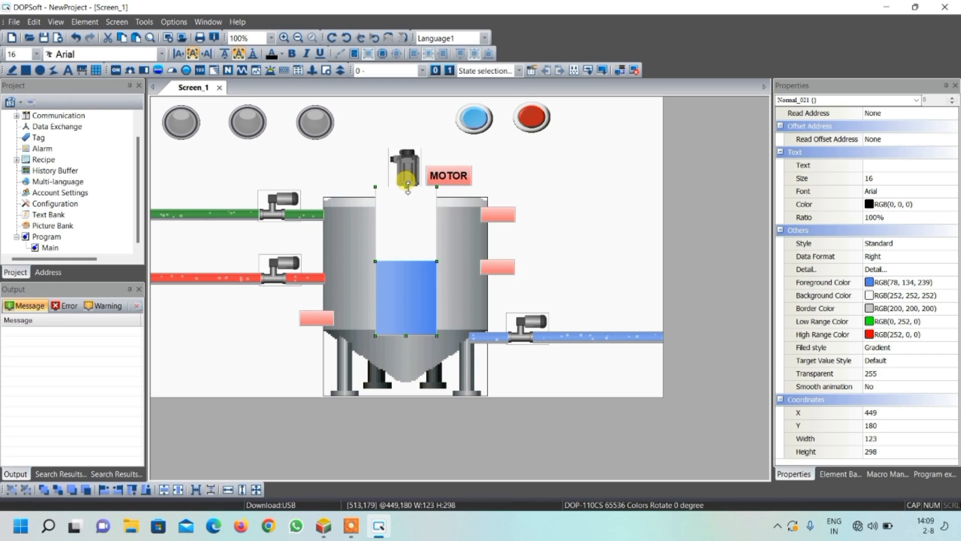
left_click_drag(407, 189, 407, 195)
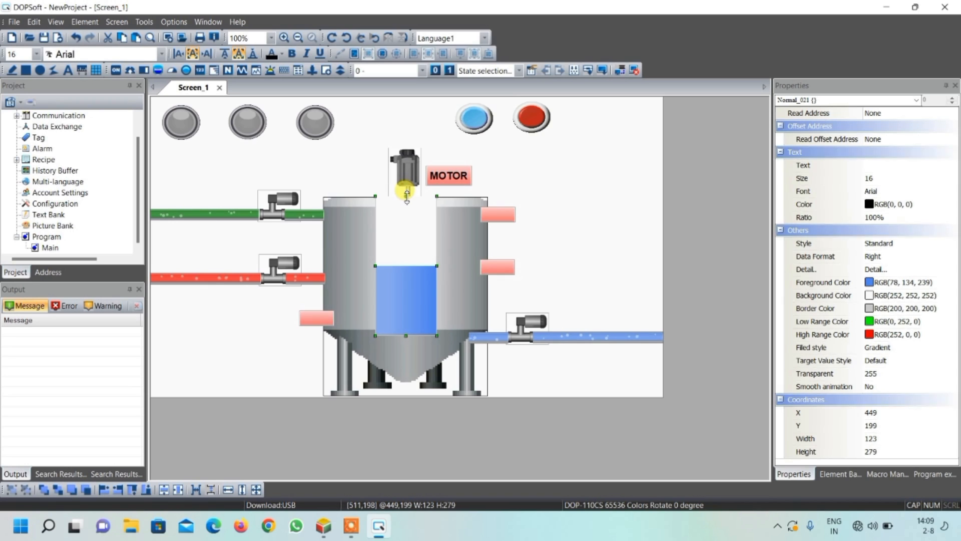
left_click_drag(407, 335, 406, 330)
left_click_drag(437, 265, 490, 267)
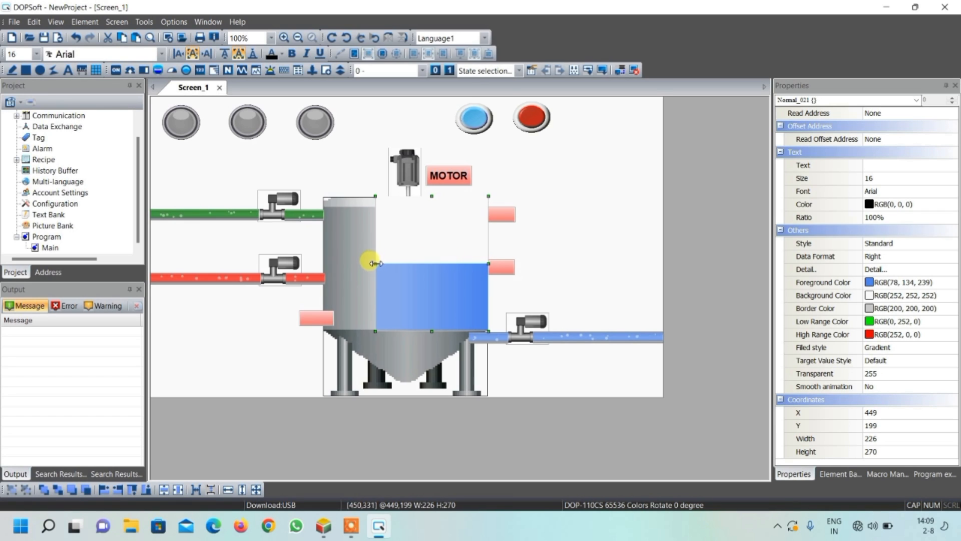
left_click_drag(375, 263, 323, 263)
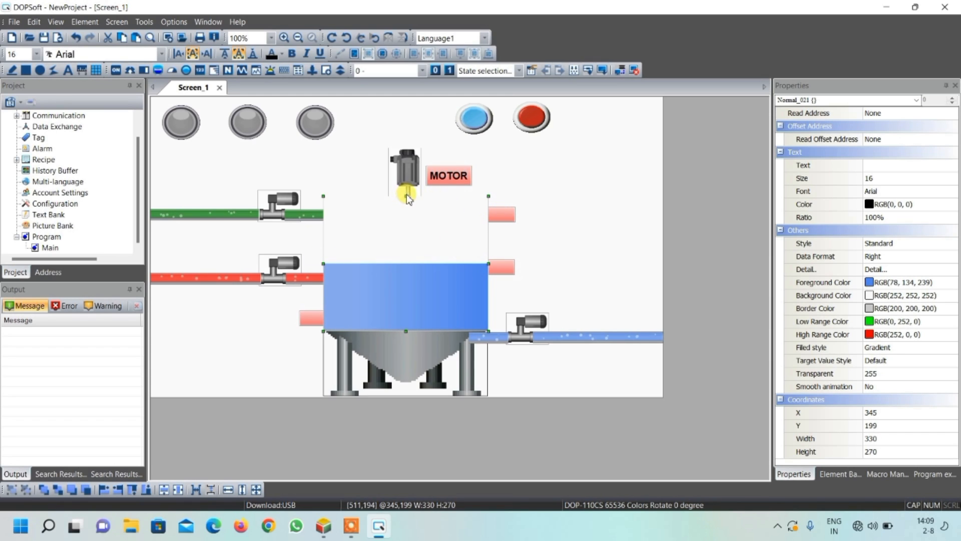
left_click_drag(407, 194, 408, 201)
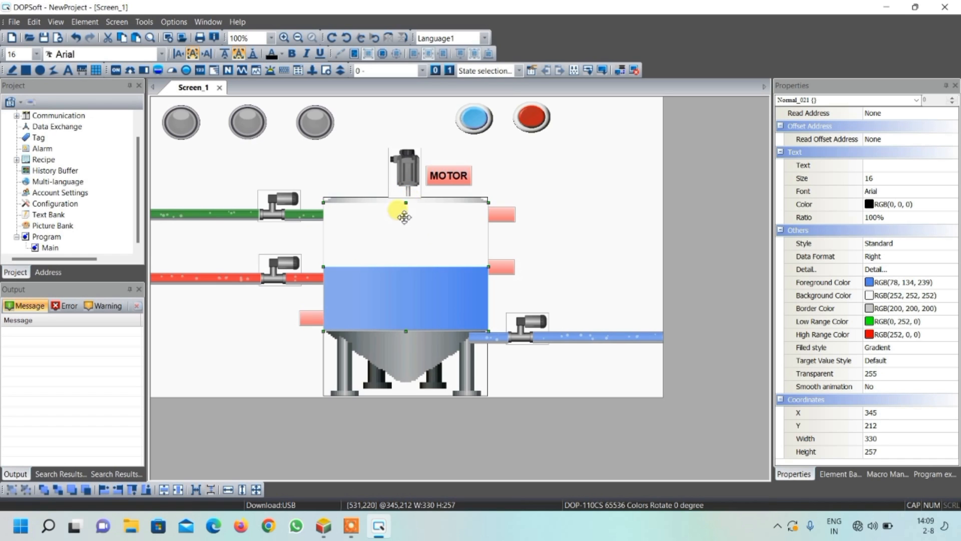
Bring the three pink level switches beside the tank in front of the level bar
left_click(498, 214)
right_click(498, 215)
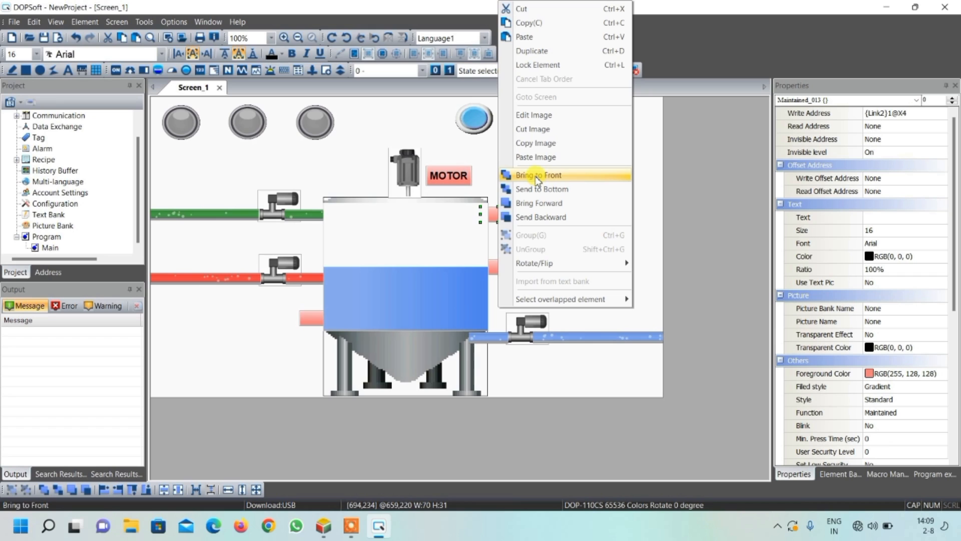
left_click(536, 176)
left_click(494, 266)
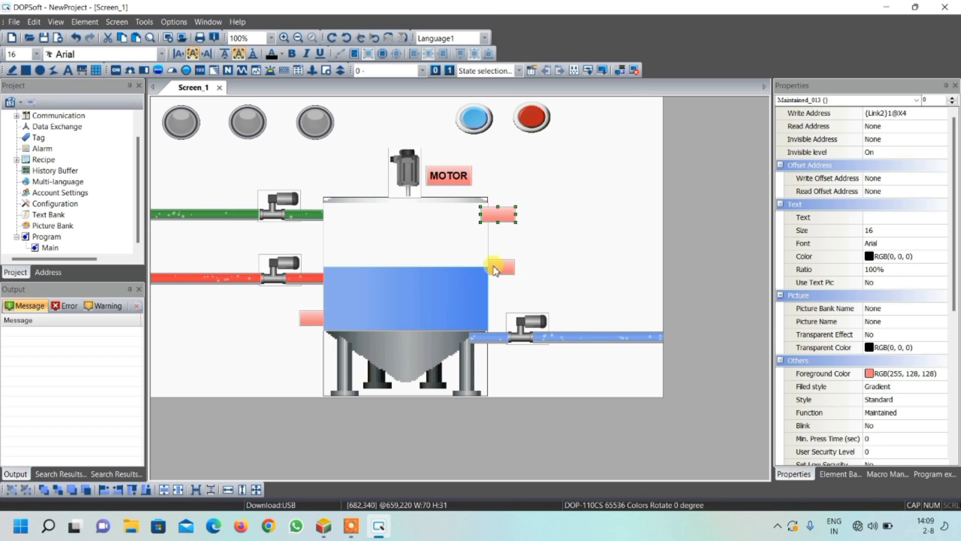
right_click(494, 267)
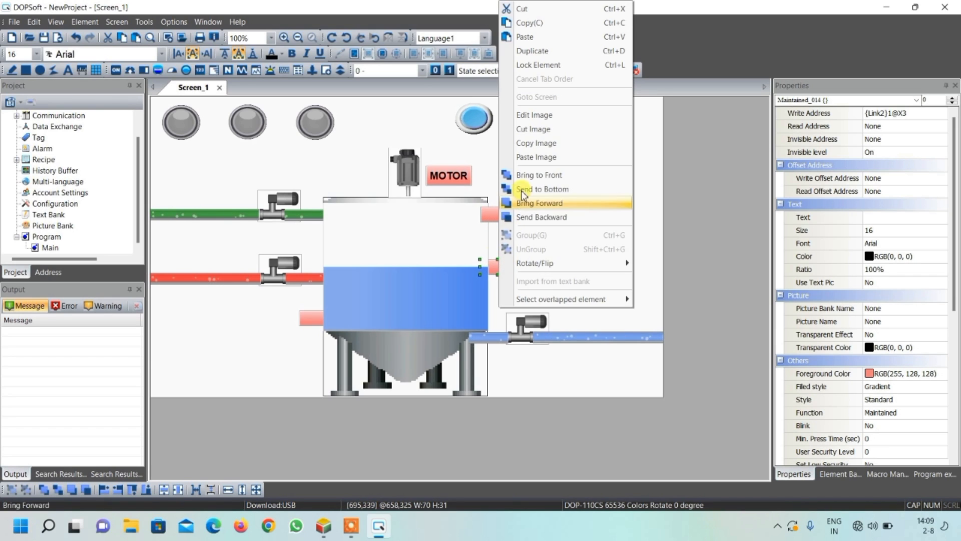
left_click(528, 179)
left_click(314, 320)
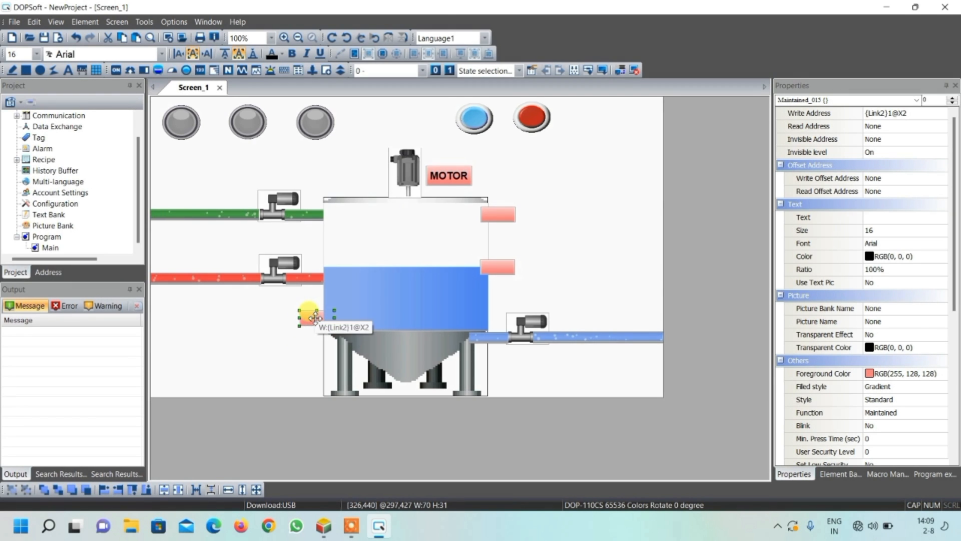
right_click(315, 318)
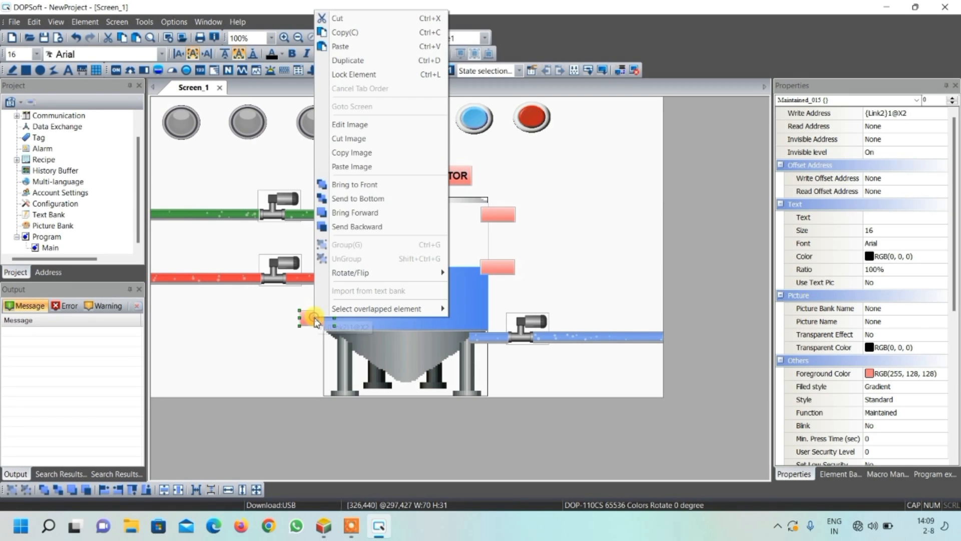
left_click(358, 198)
Narrow the level bar from both sides to fit inside the tank walls, at about X 354 with a width of about 306
left_click(329, 265)
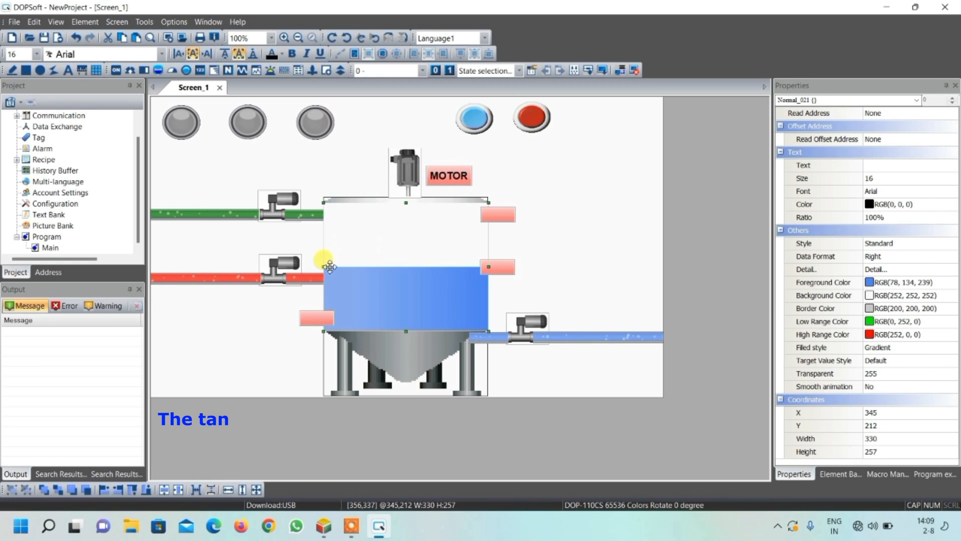
left_click_drag(324, 266, 329, 266)
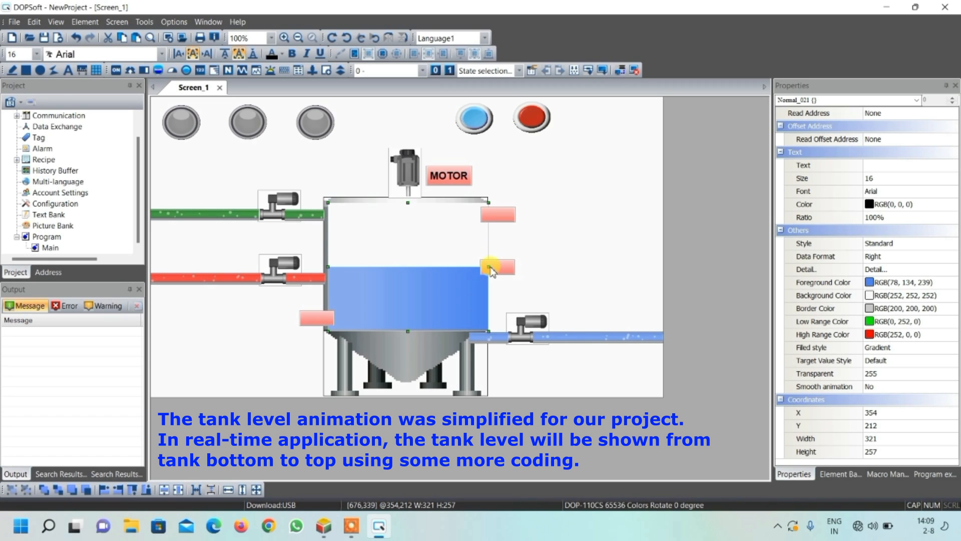
left_click(491, 269)
left_click(489, 269)
left_click_drag(490, 267, 478, 265)
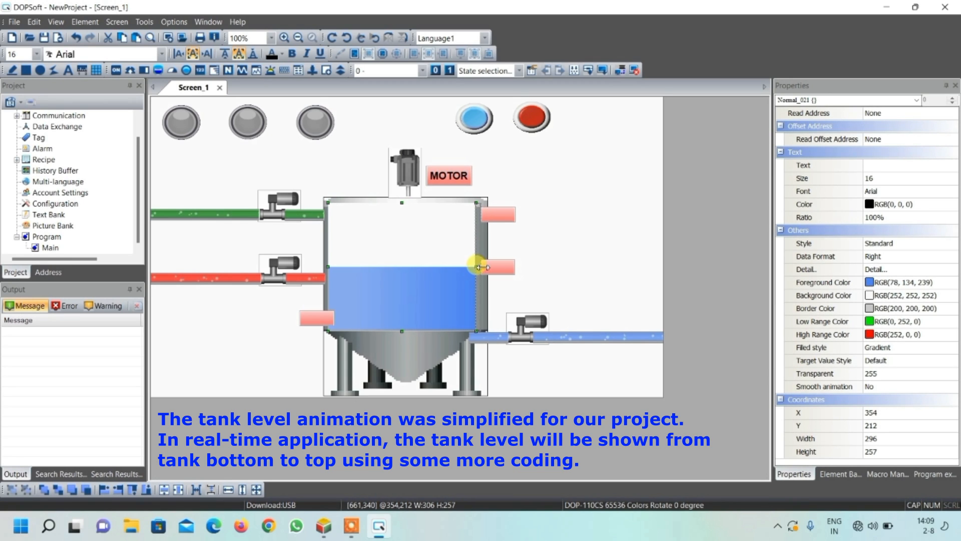
left_click(553, 261)
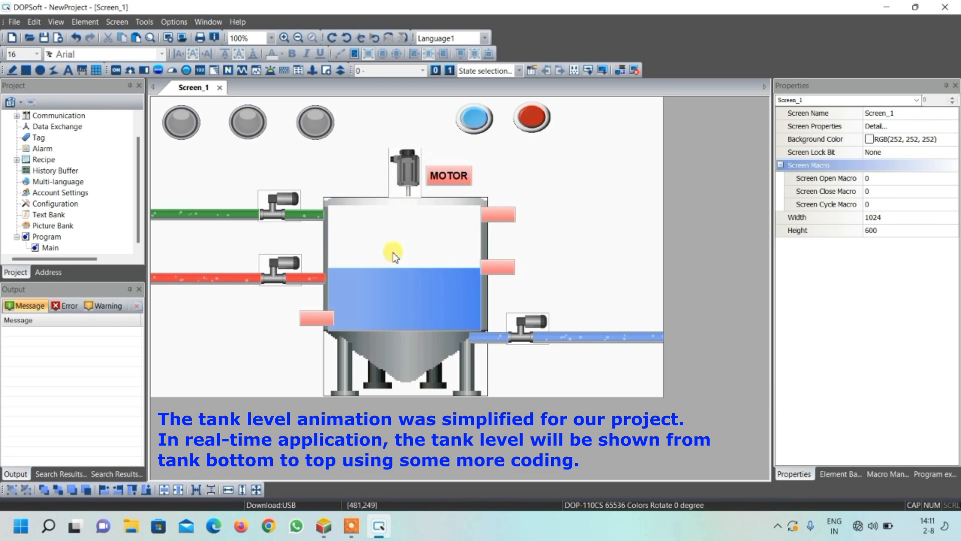
left_click(419, 240)
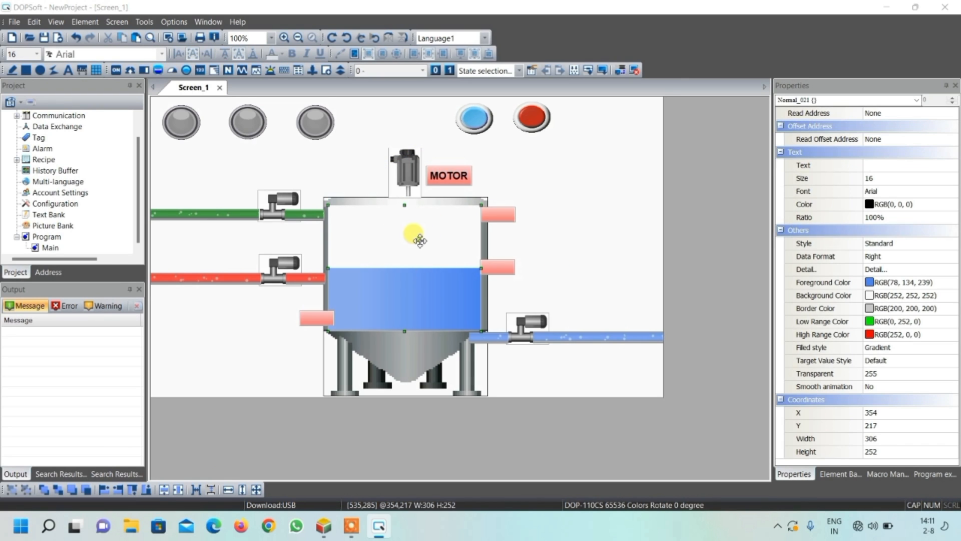
double_click(420, 240)
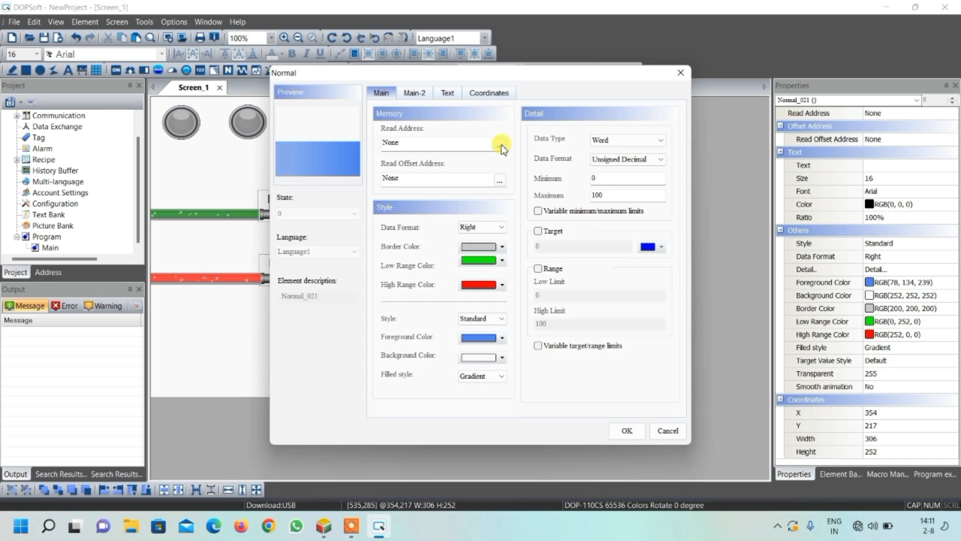
left_click(499, 145)
left_click(451, 149)
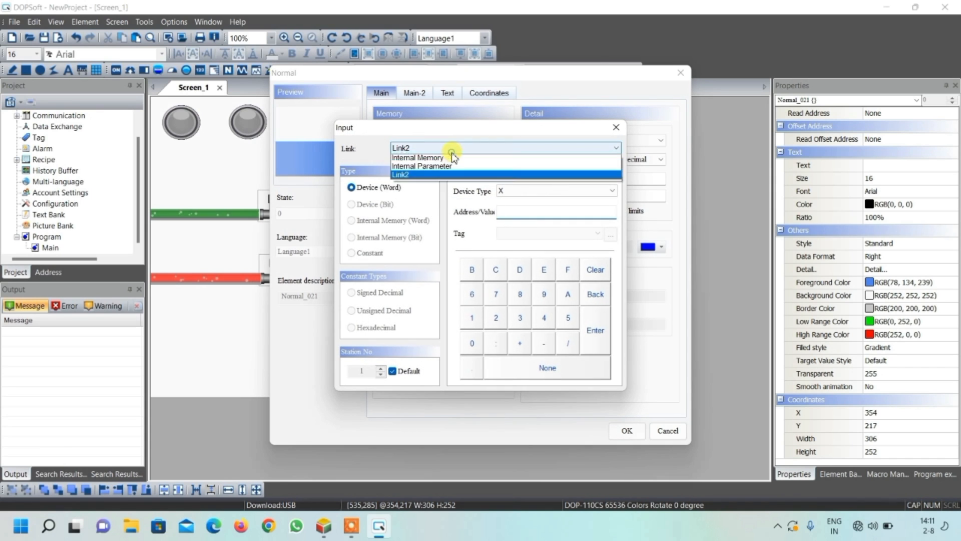
left_click(444, 156)
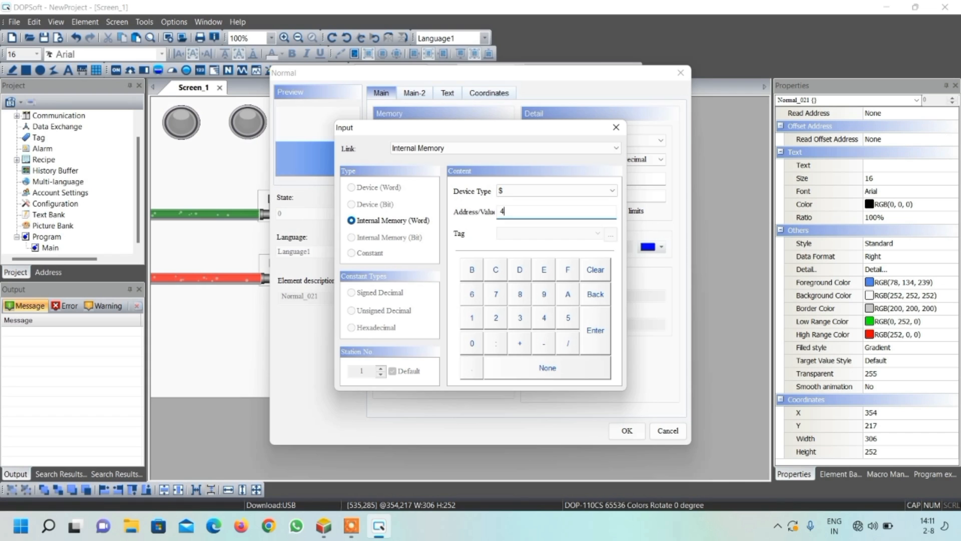
left_click(616, 127)
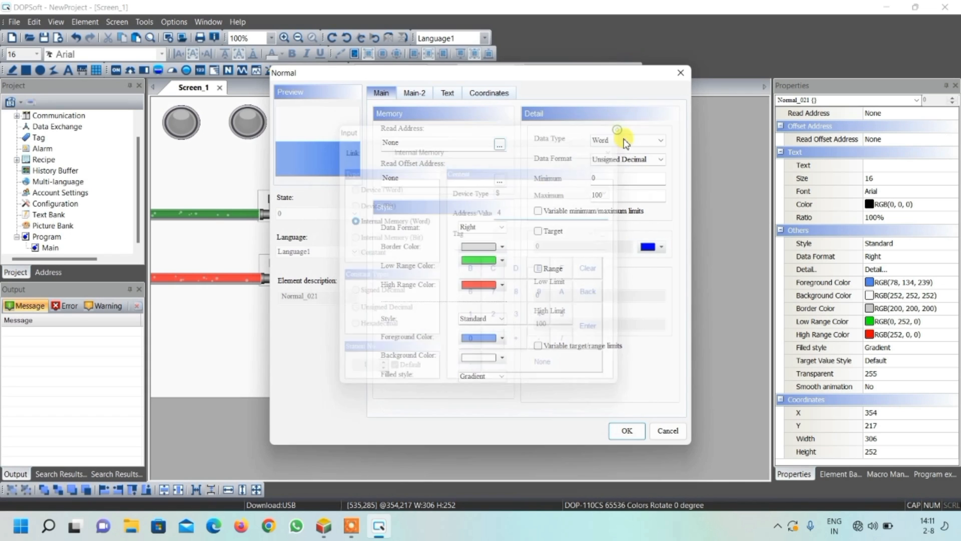
left_click(681, 72)
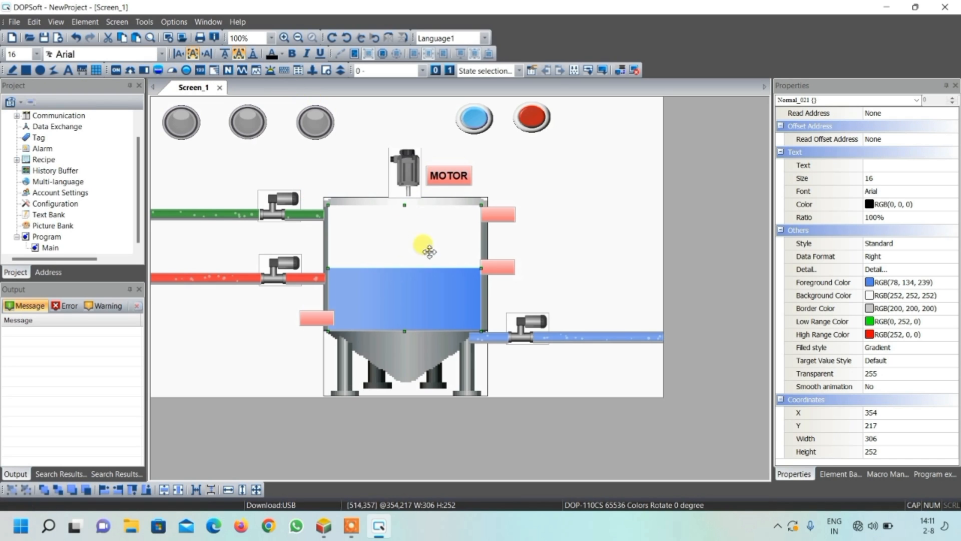
Draw a slider about 83 by 356 in the empty area beside the tank and set its direction to Vertical
left_click(313, 71)
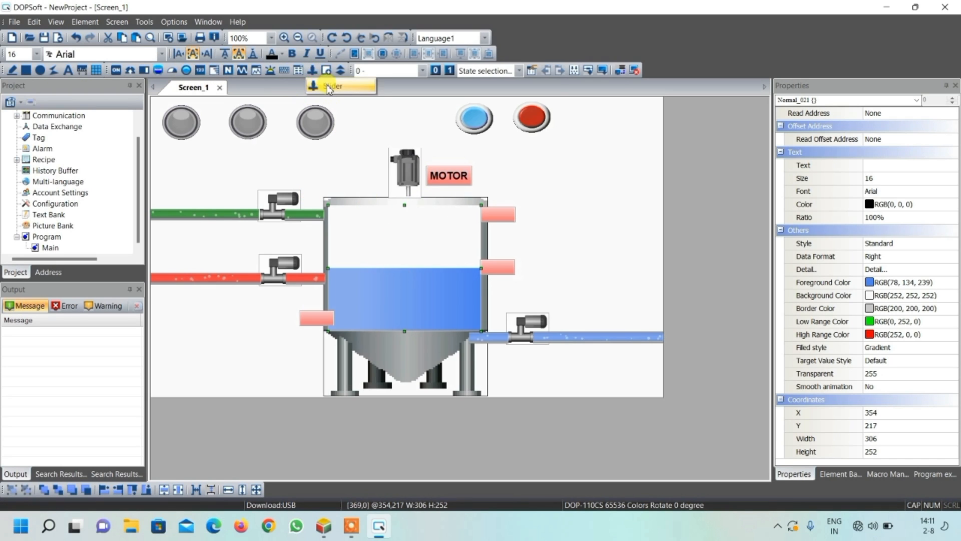
left_click_drag(609, 122, 643, 293)
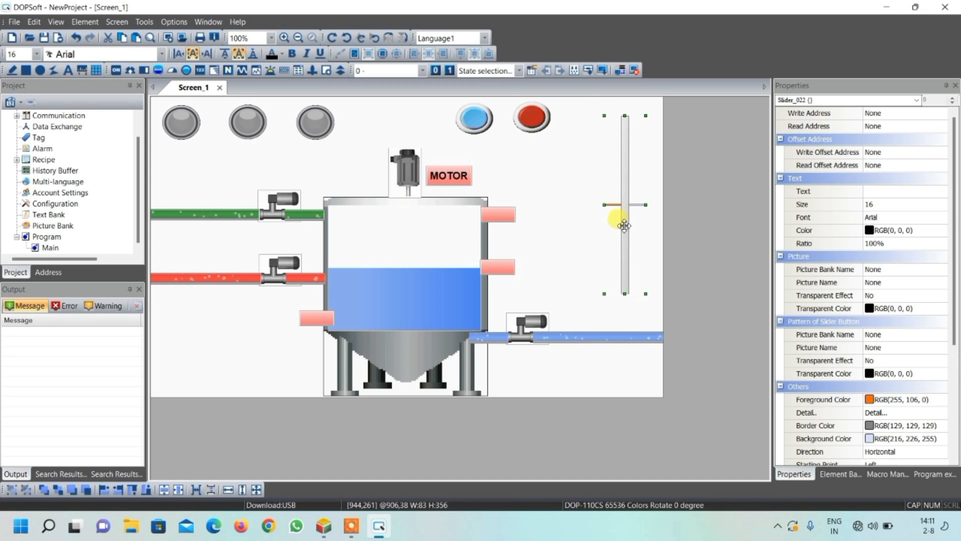
double_click(624, 209)
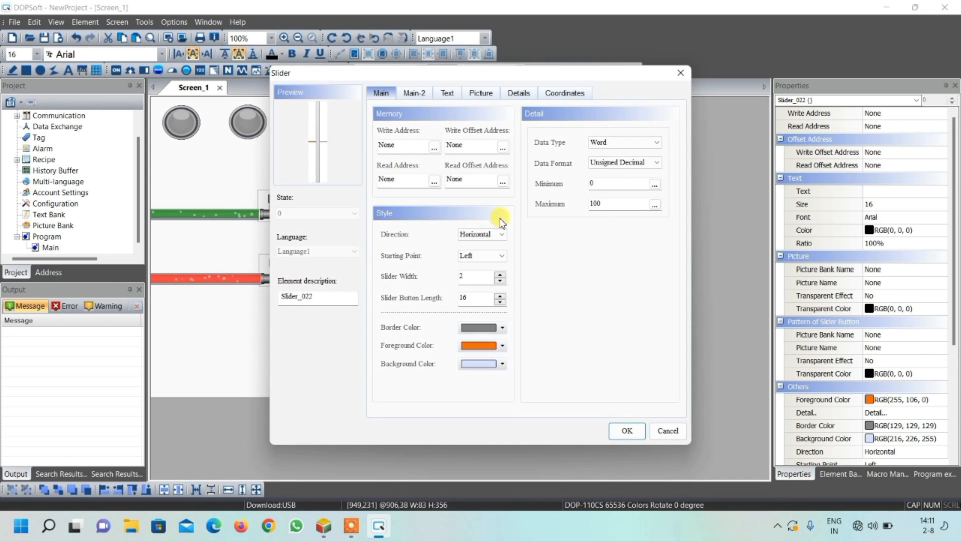
left_click(482, 239)
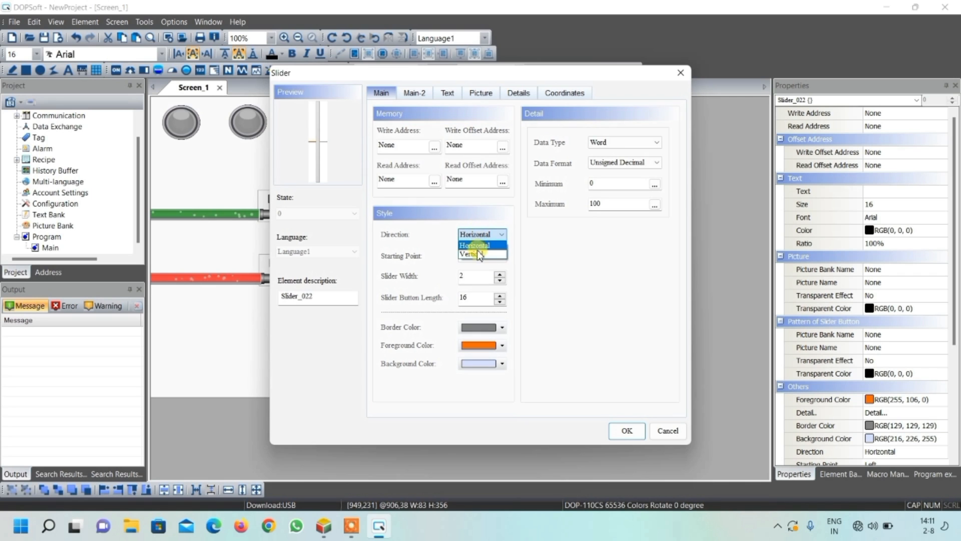
left_click(479, 254)
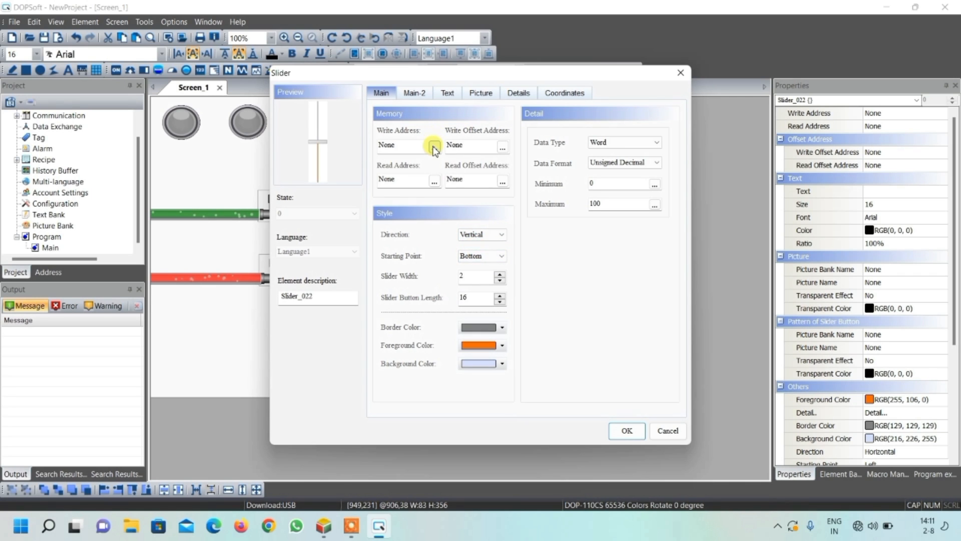
Assign the slider's write address to internal memory word $4 and apply the slider settings
left_click(434, 147)
left_click(431, 147)
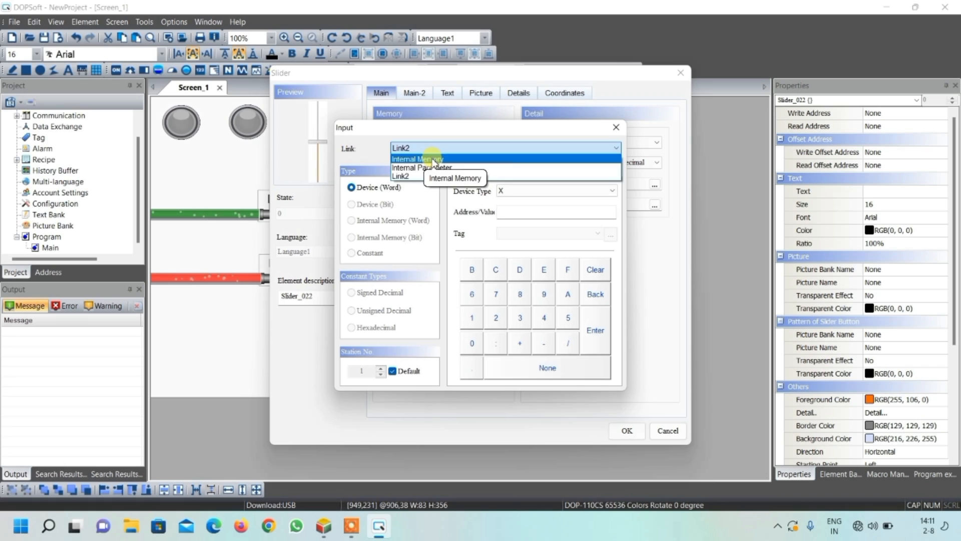
left_click(433, 159)
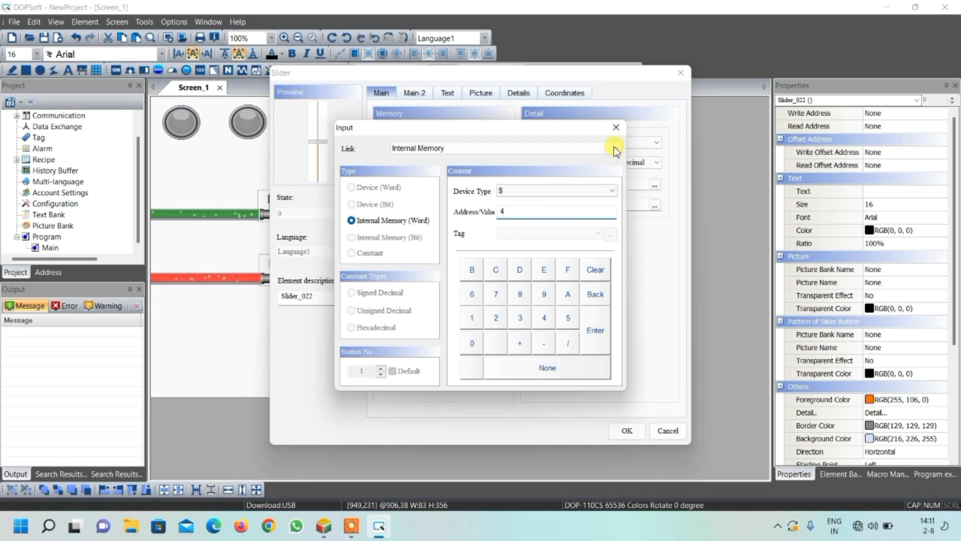
left_click(595, 330)
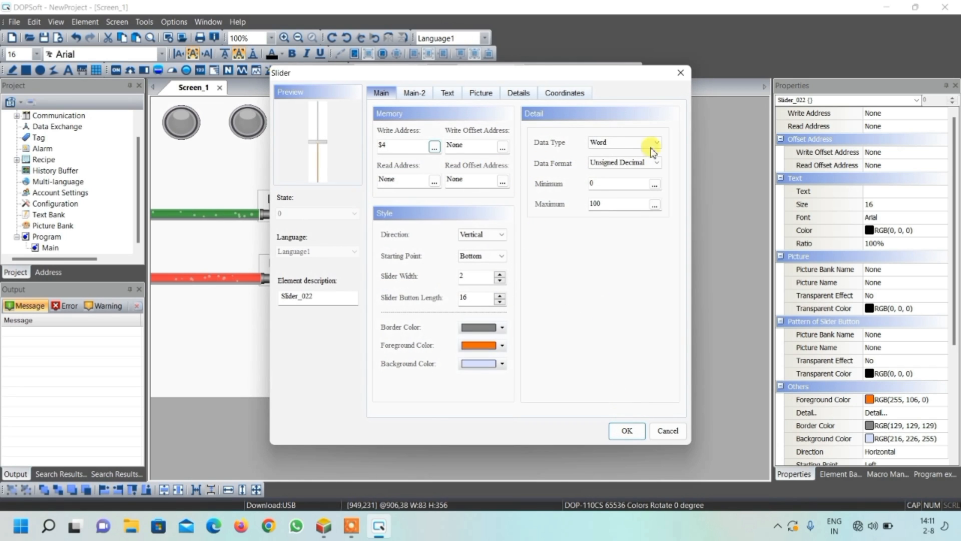
left_click(627, 431)
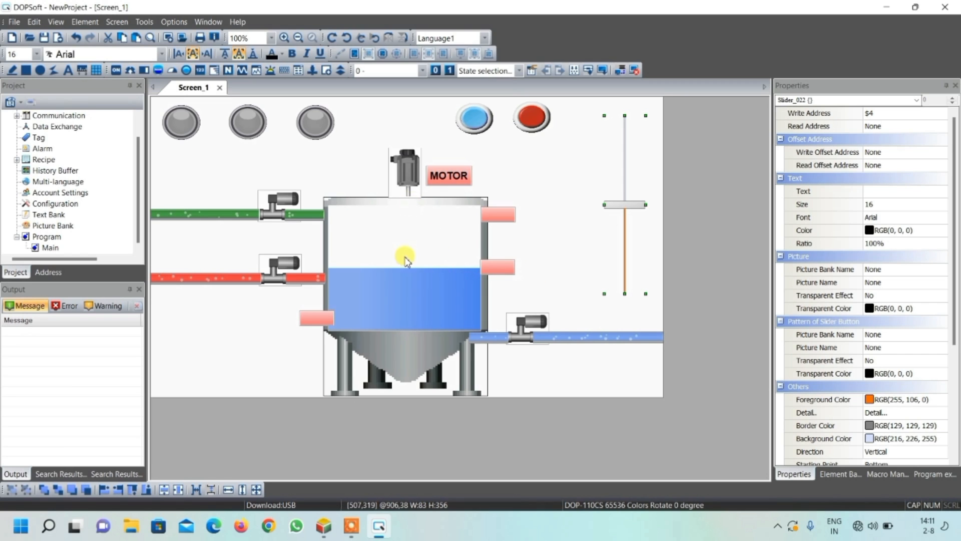
left_click(582, 252)
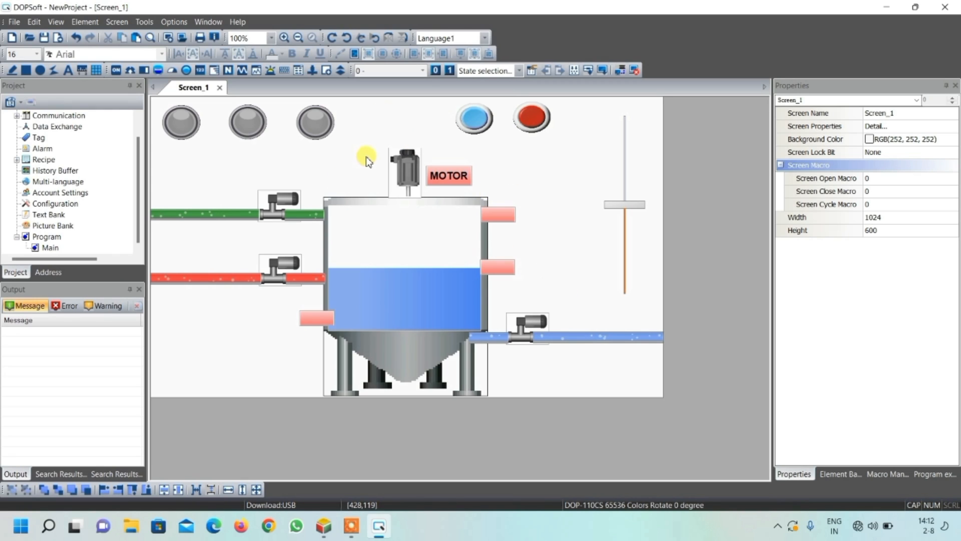
Check the read addresses of the green inlet and blue outlet pipes and open Screen_1's Screen Cycle Macro in a maximized editor
left_click(229, 214)
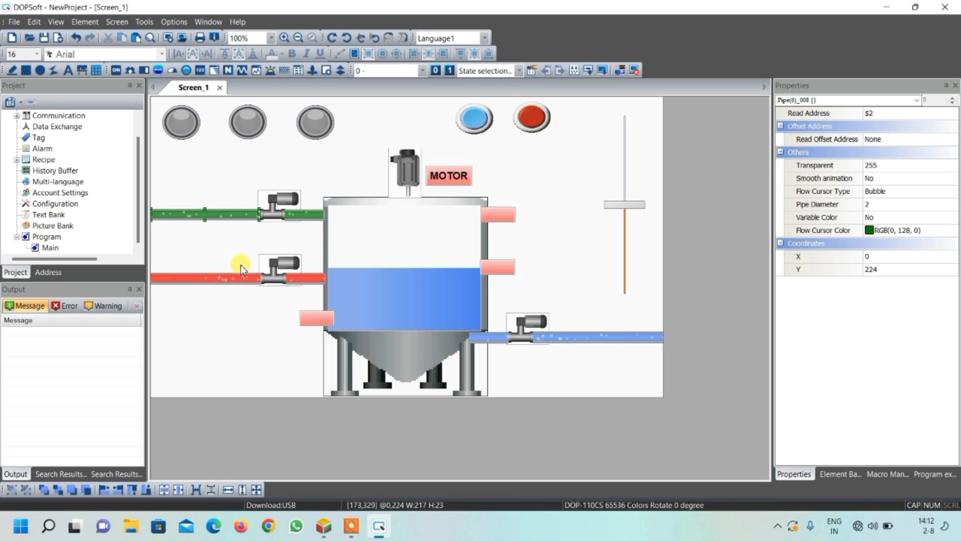
left_click(303, 279)
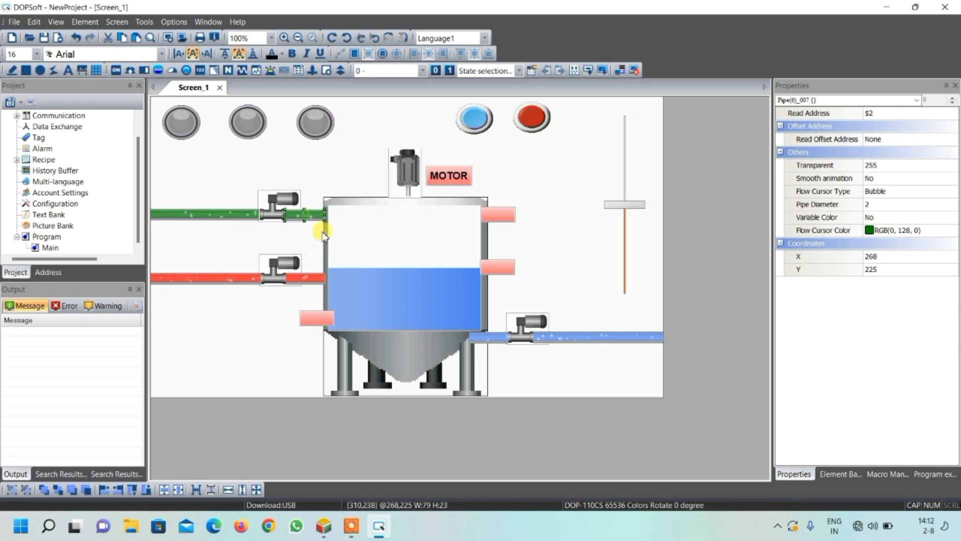
left_click(599, 336)
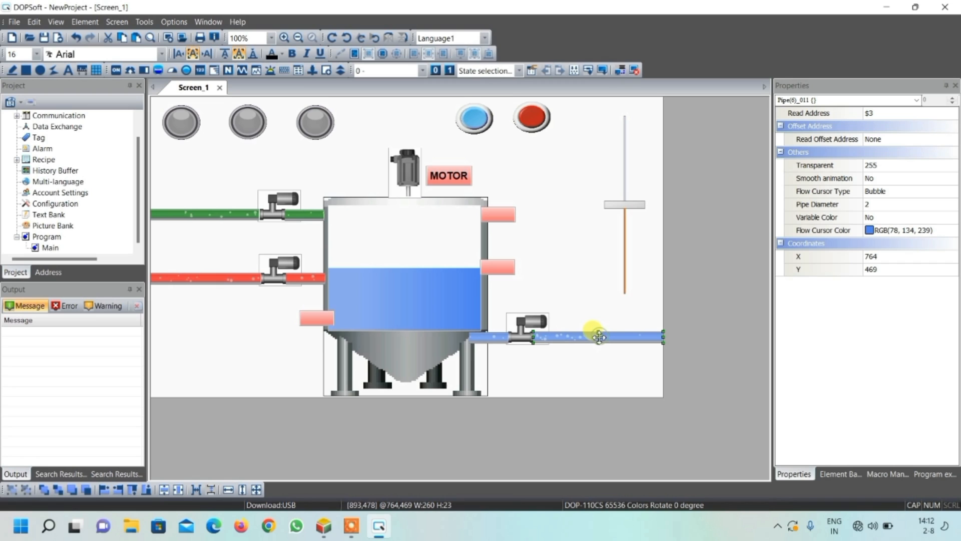
left_click(117, 22)
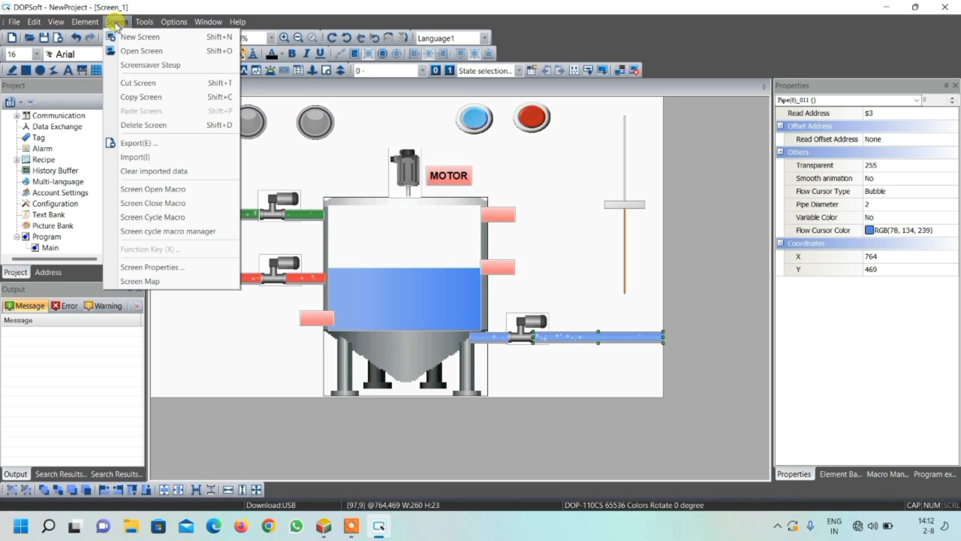
left_click(151, 218)
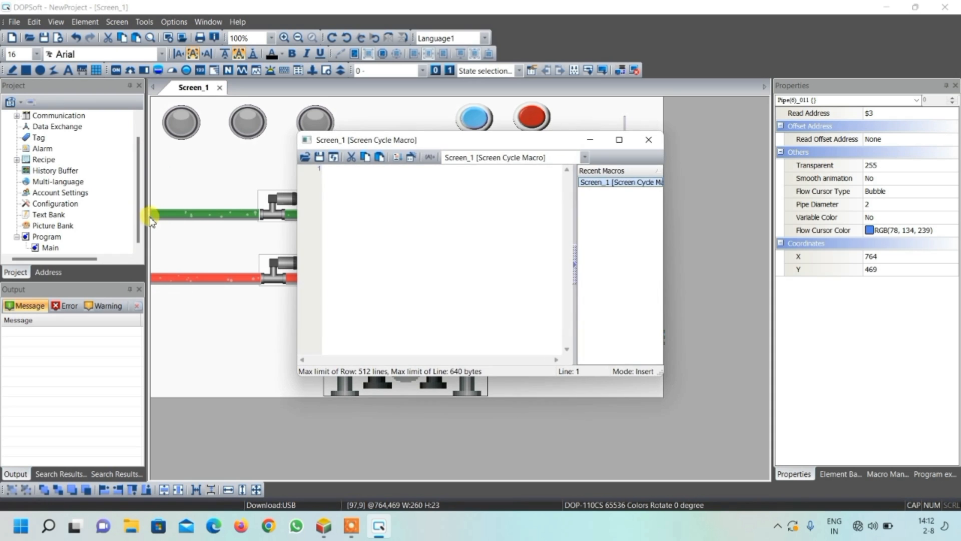
left_click(620, 141)
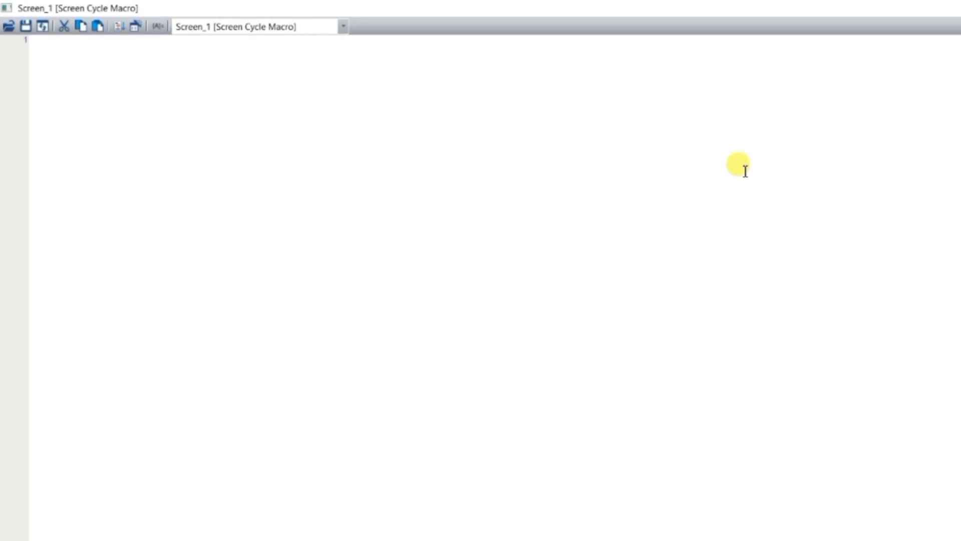
Start a new macro command using the IF == ON comparison
left_click(145, 29)
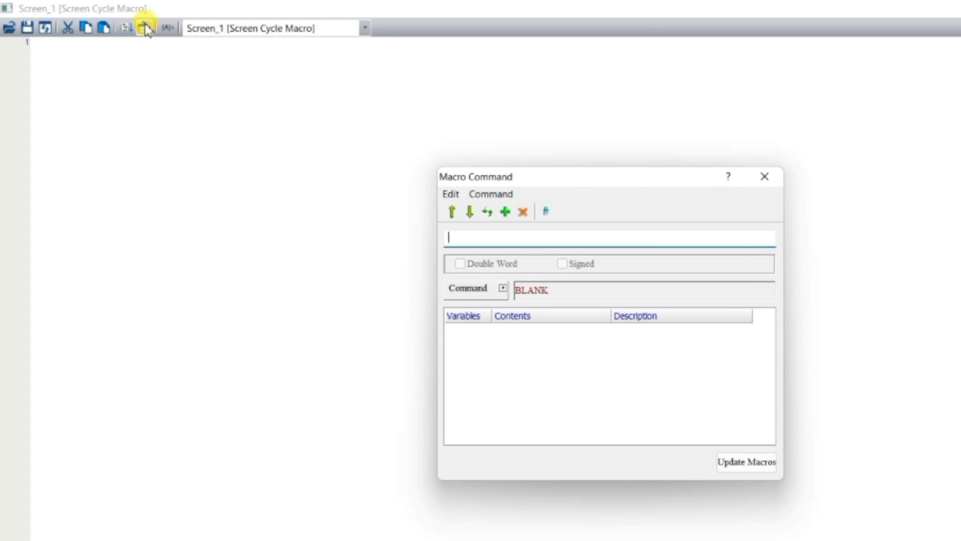
left_click(503, 289)
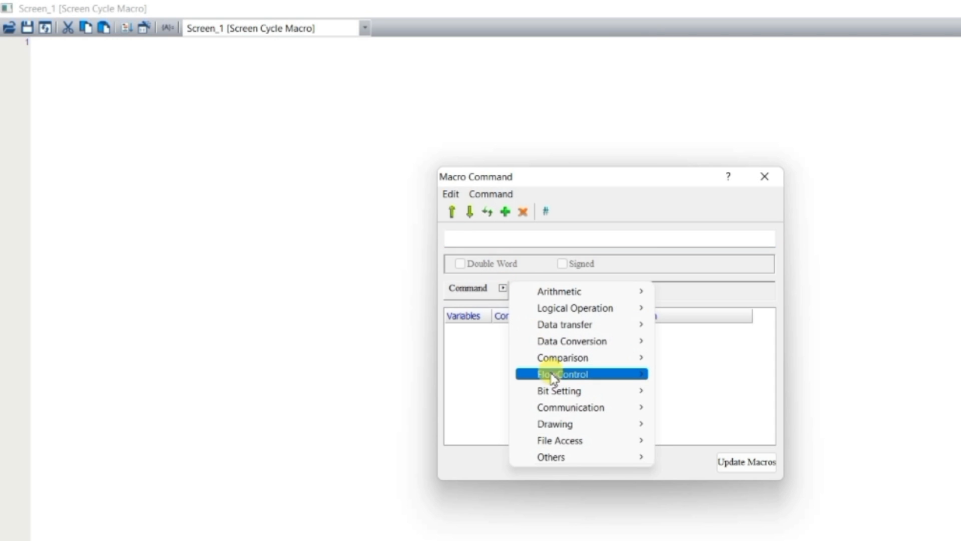
mouse_move(554, 361)
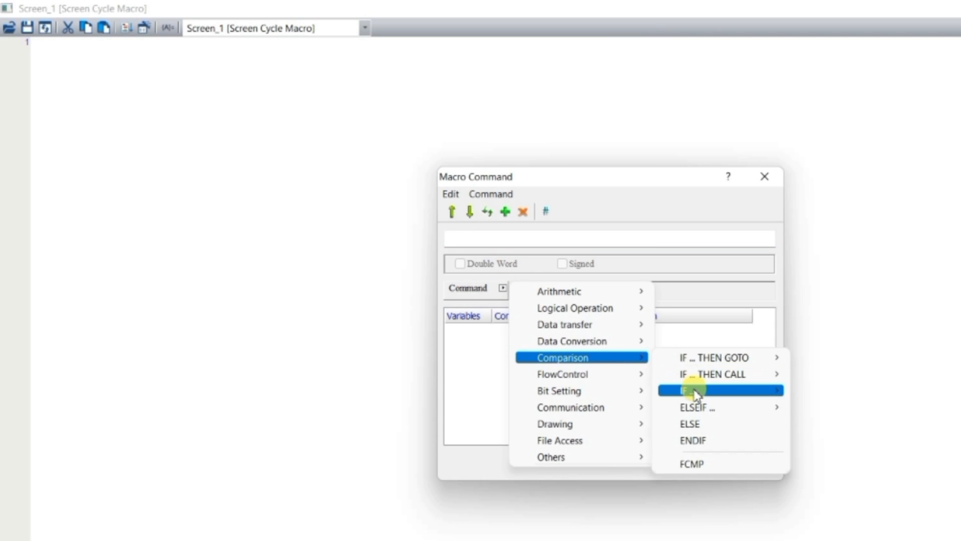
mouse_move(693, 391)
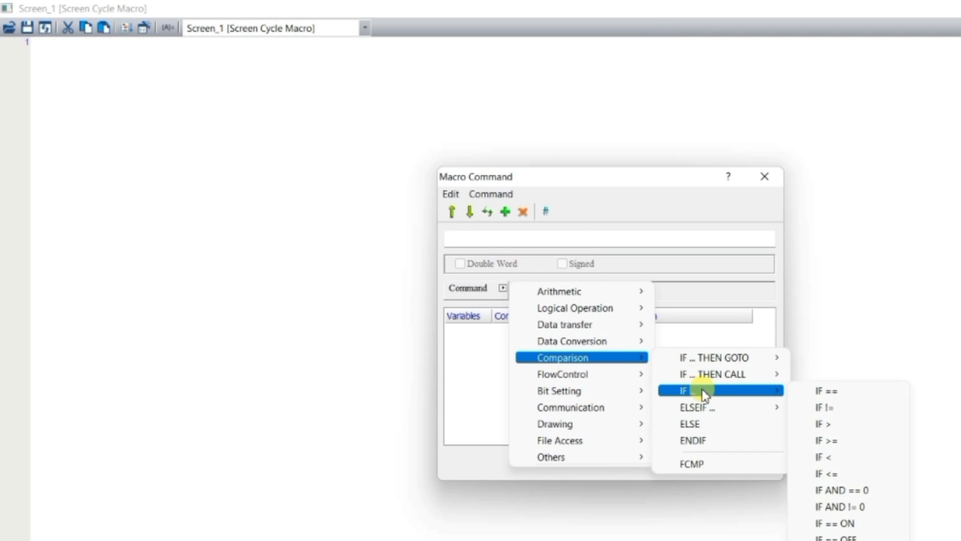
left_click(844, 523)
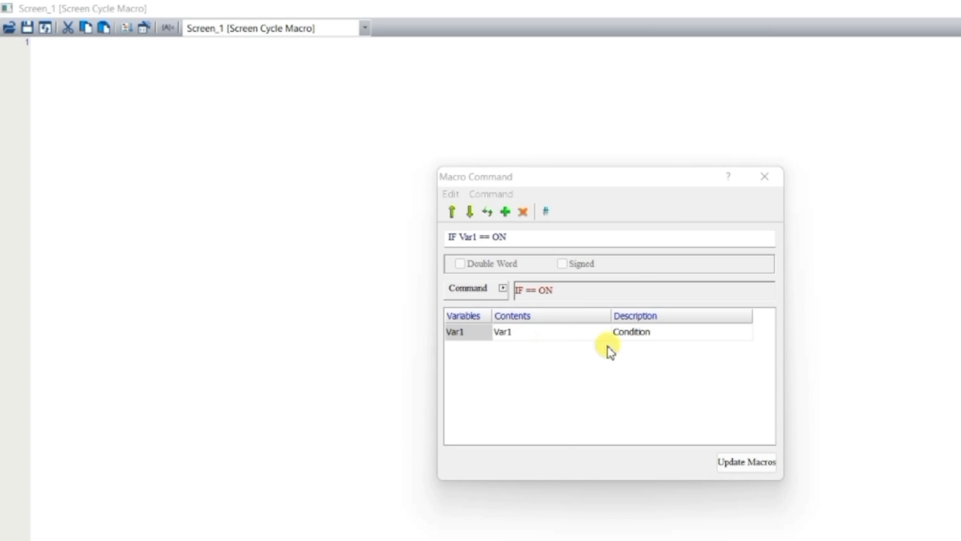
Set the IF condition variable to Link2 device Y0 and add the command to the macro
left_click(576, 329)
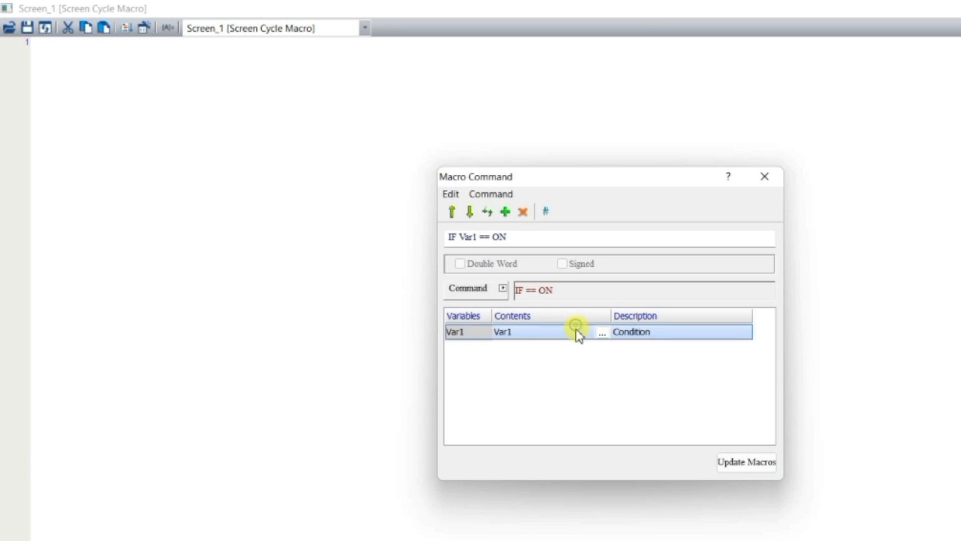
left_click(601, 333)
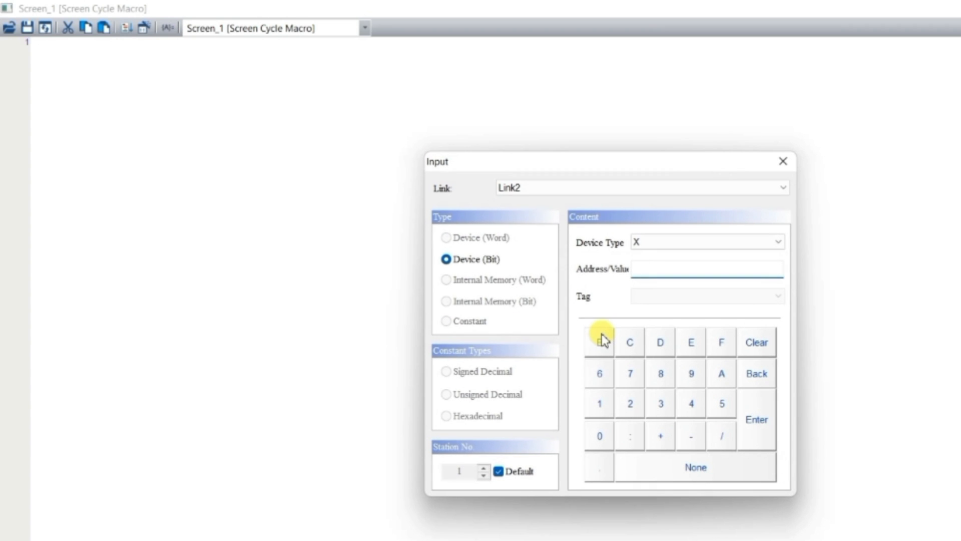
left_click(640, 246)
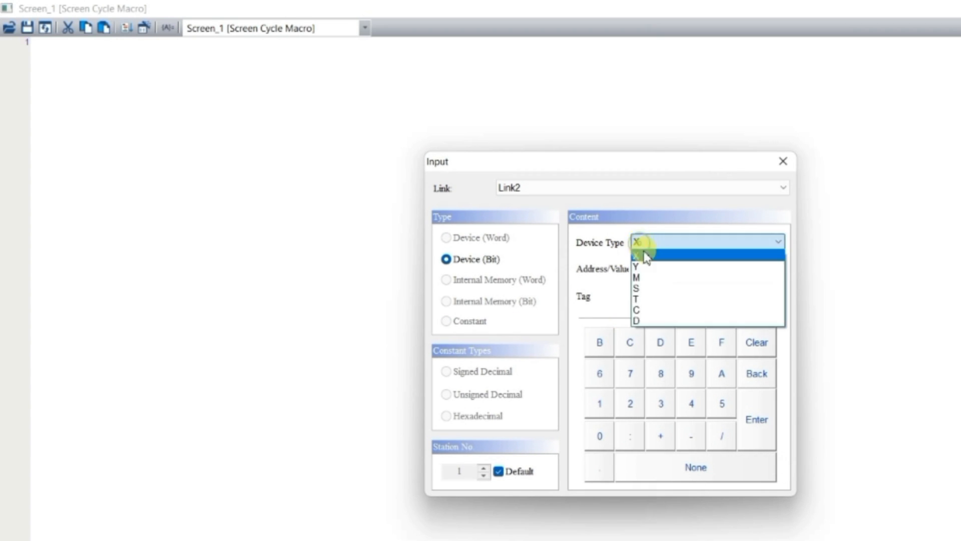
left_click(659, 265)
left_click(599, 443)
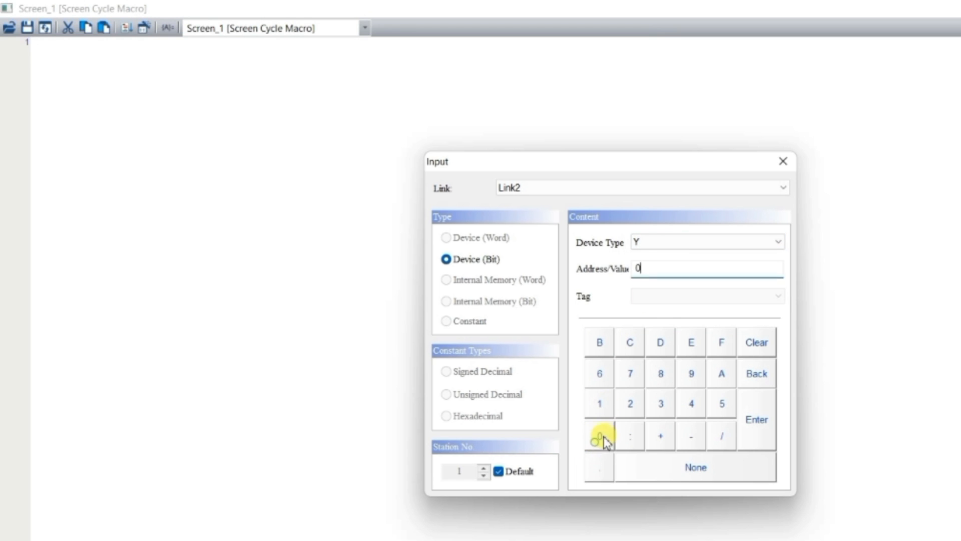
left_click(748, 421)
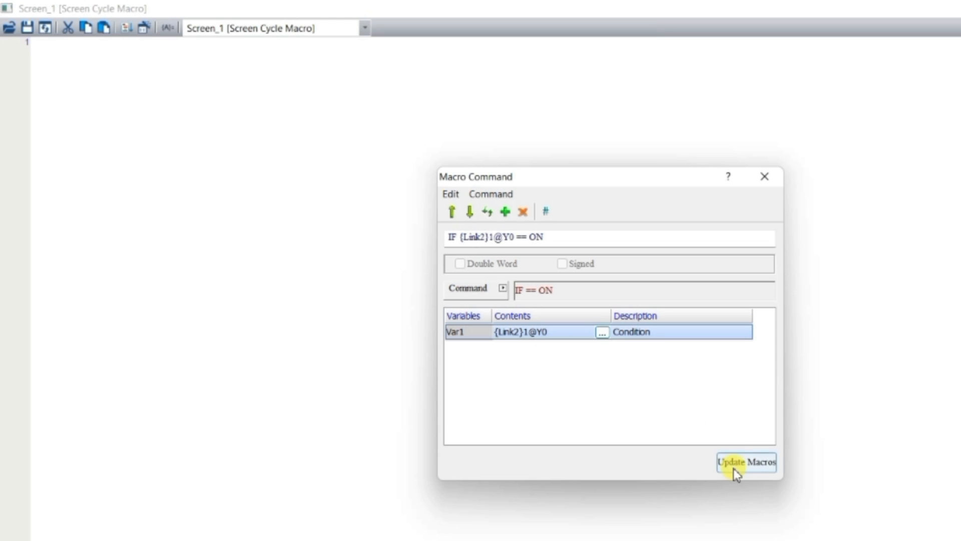
left_click(734, 468)
left_click(764, 176)
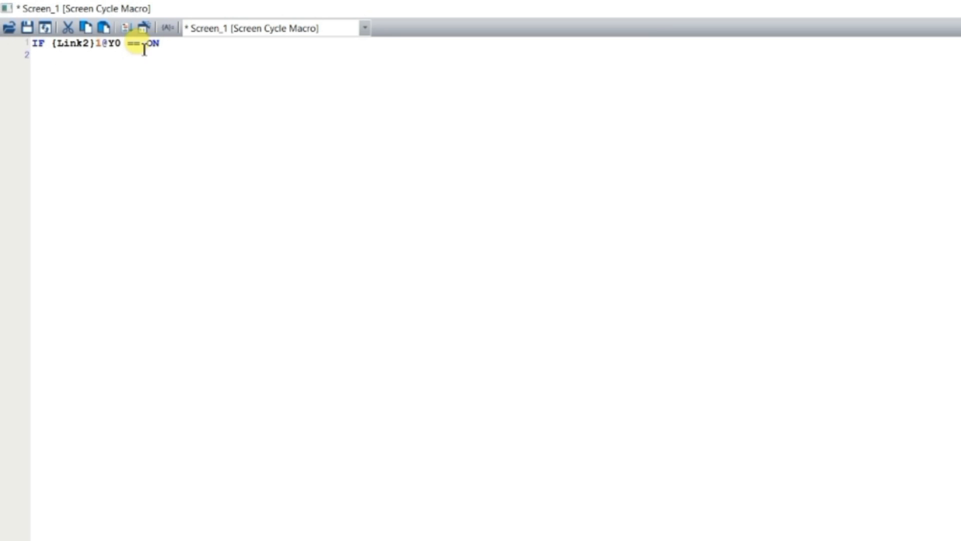
Change the device in the macro's IF condition to Y1 and place the cursor on line 2
left_click(125, 44)
key("BackSpace")
type("1")
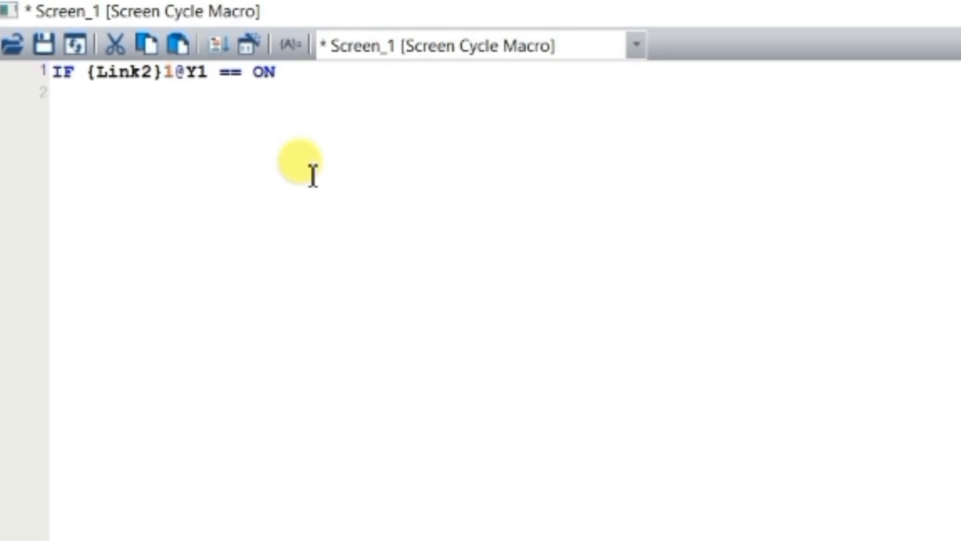
left_click(313, 176)
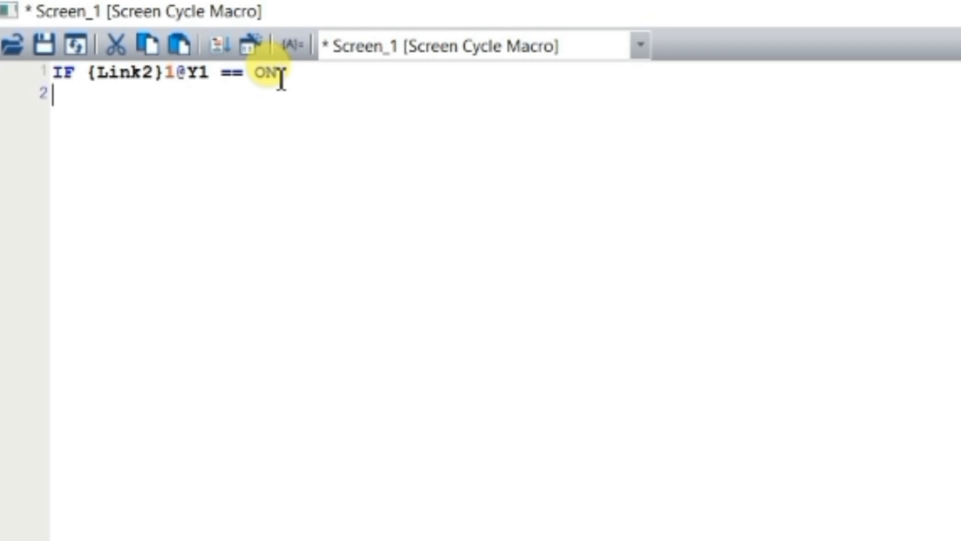
Complete the Y1 ON block by adding $1 = 1 on line 2 and ENDIF on line 3
type("$1")
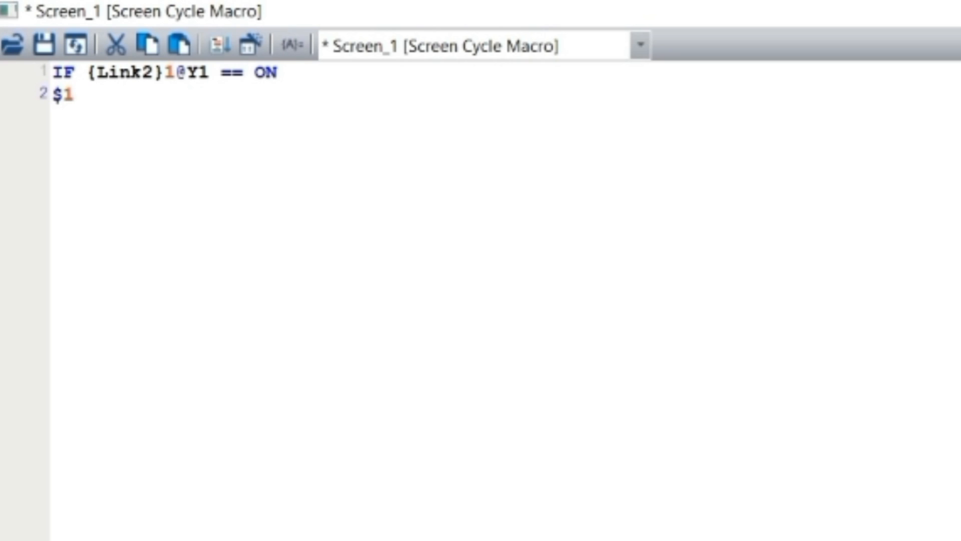
type(" = 1")
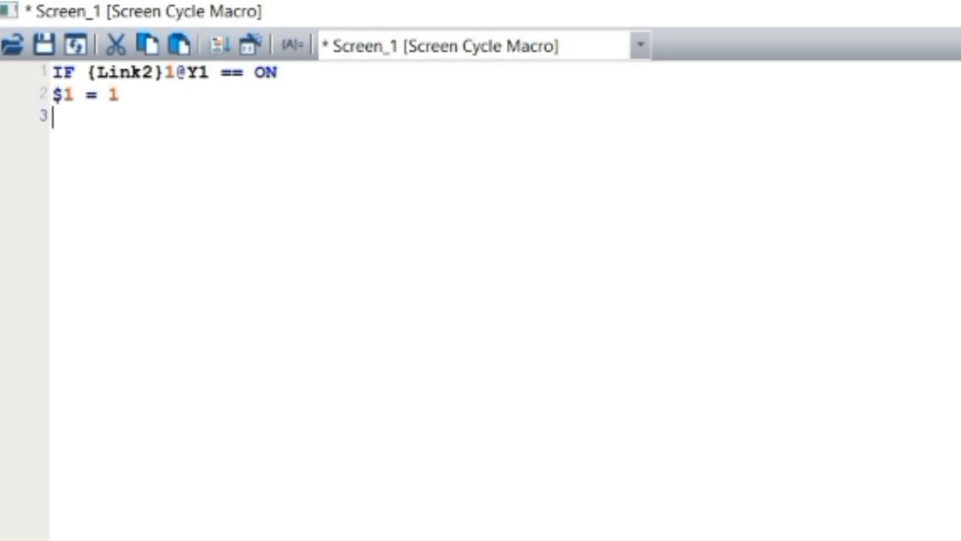
type("END")
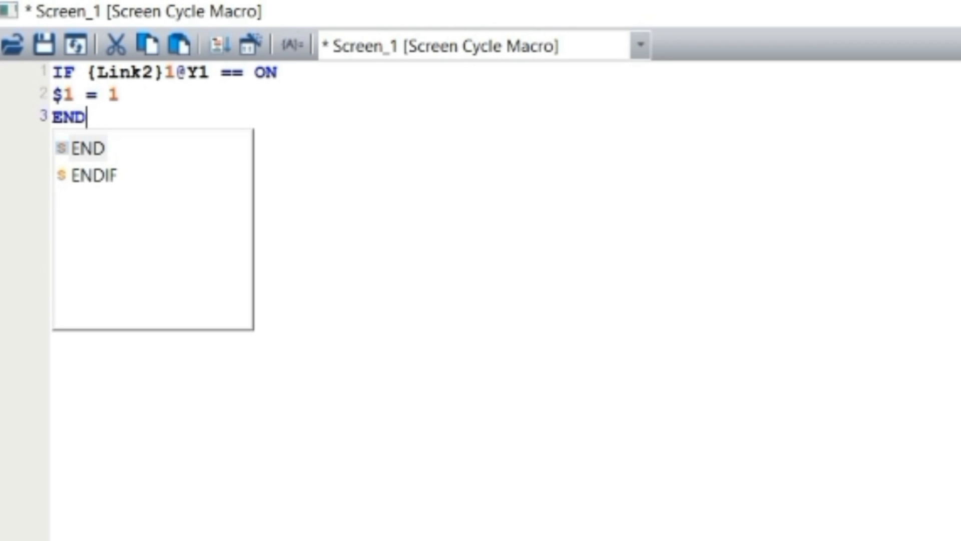
key("Down")
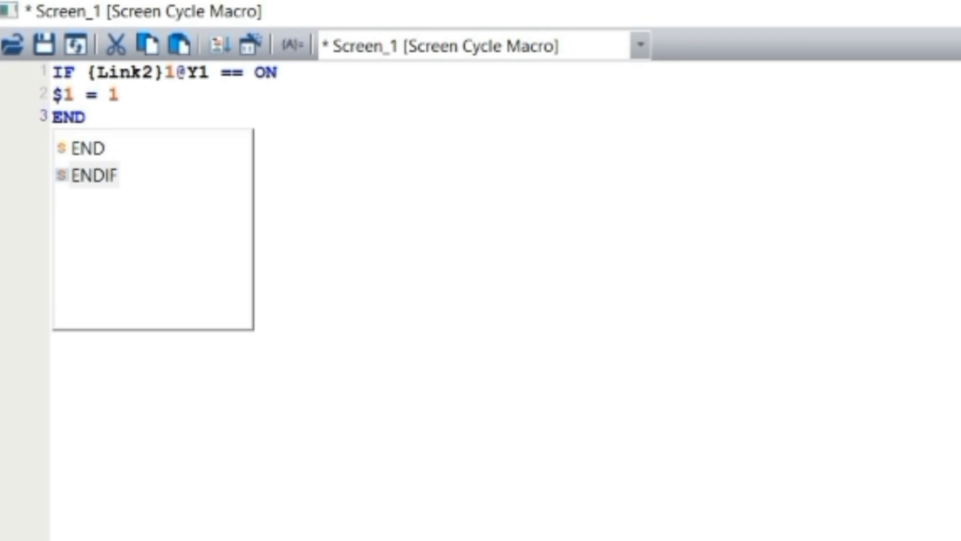
key("Return")
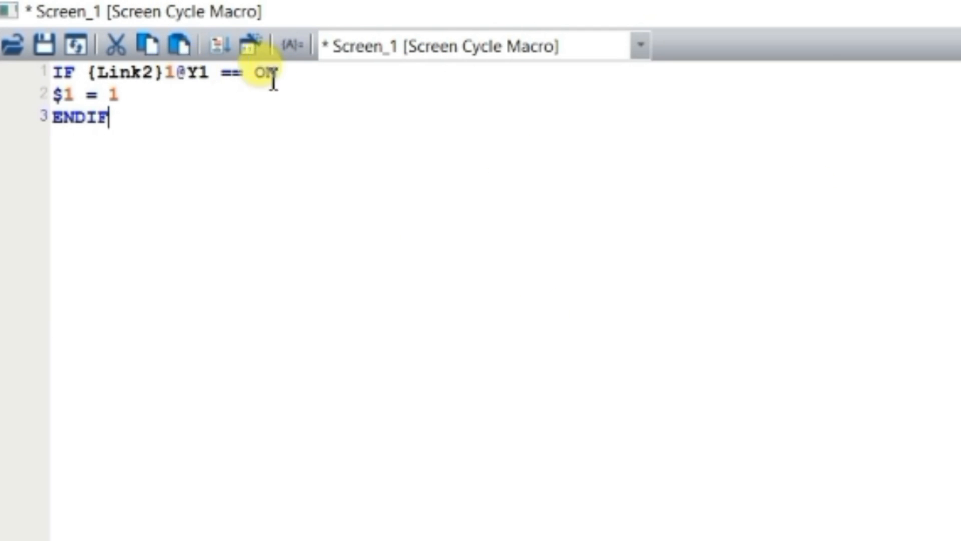
Duplicate the three-line Y1 IF block directly below the original, starting on line 4
left_click_drag(125, 118, 48, 73)
key("ctrl+c")
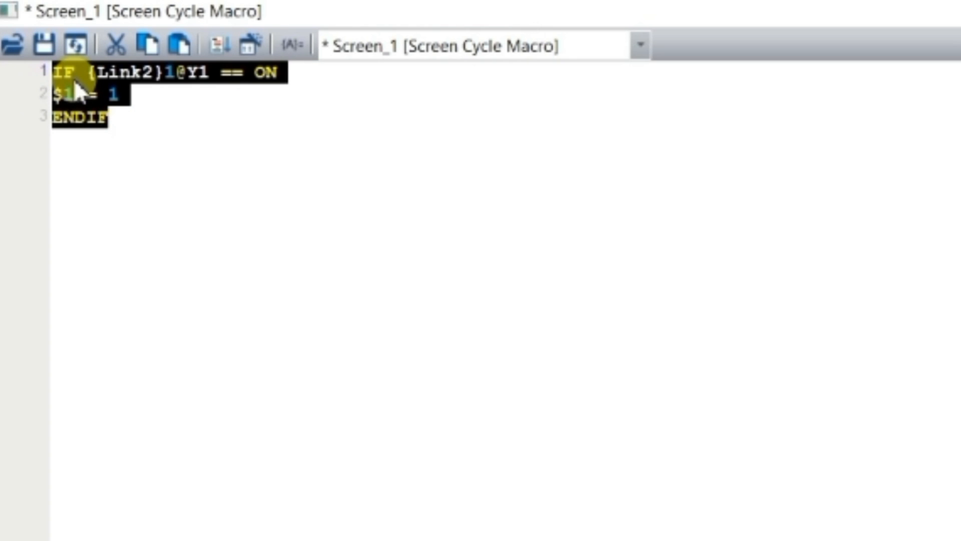
left_click(75, 118)
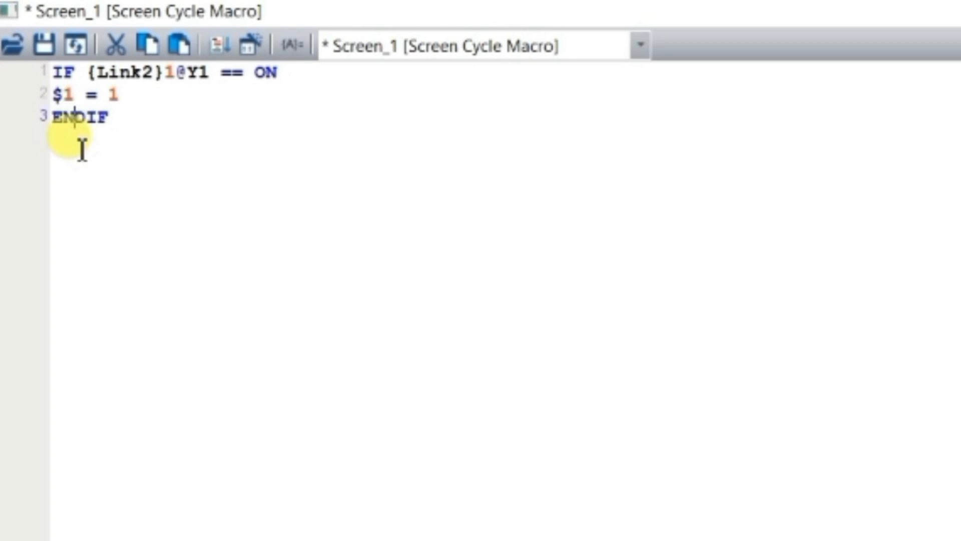
left_click(131, 122)
key("Return")
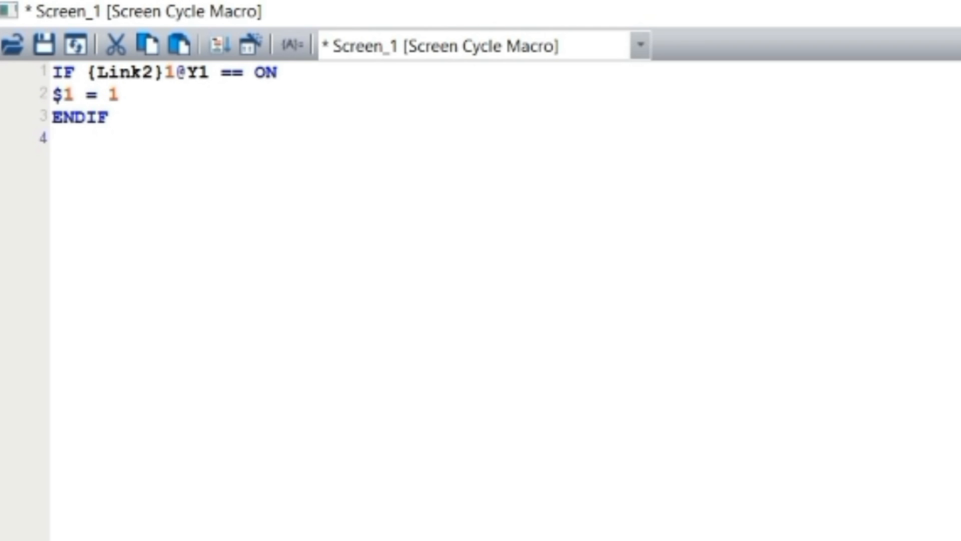
key("ctrl+v")
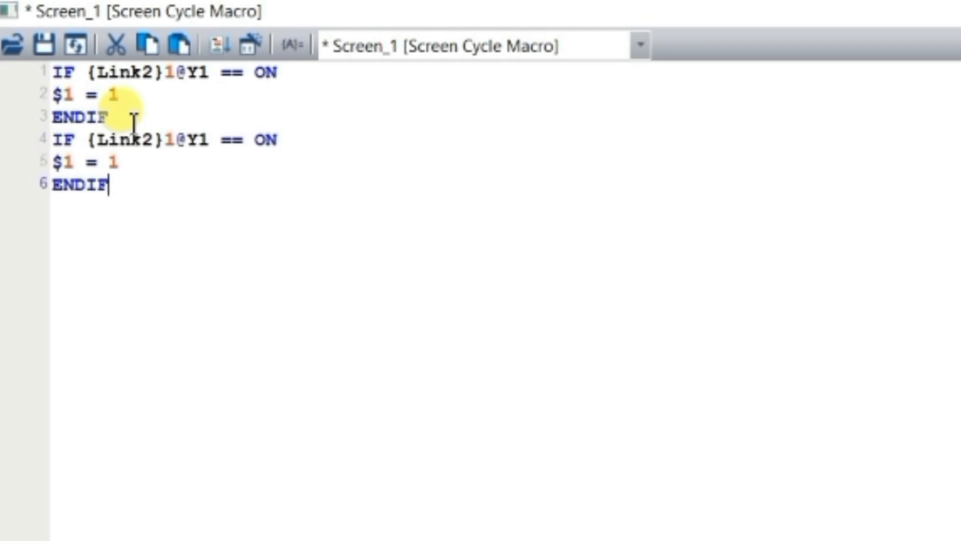
Change the copied block's condition to OFF on line 4 and its assignment to $1 = 0 on line 5
left_click(299, 145)
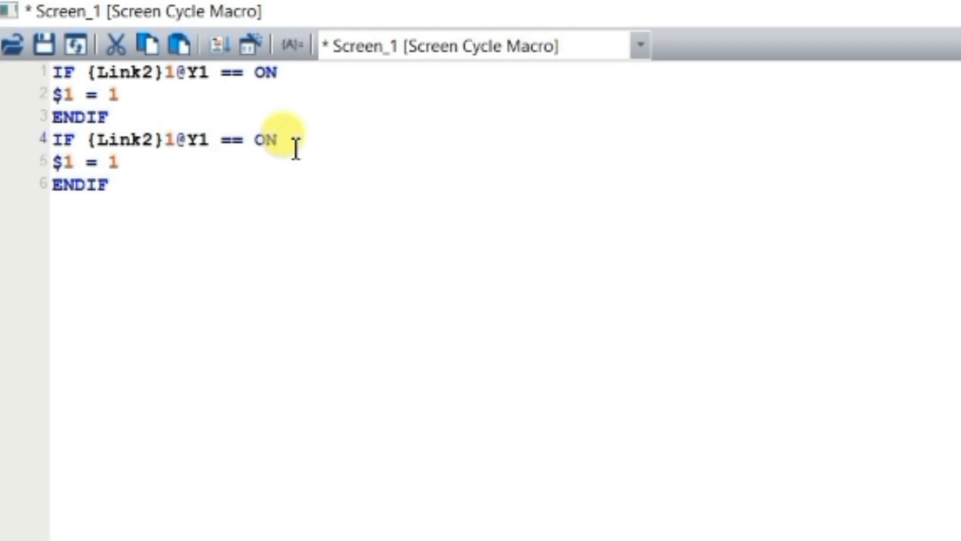
type("FF")
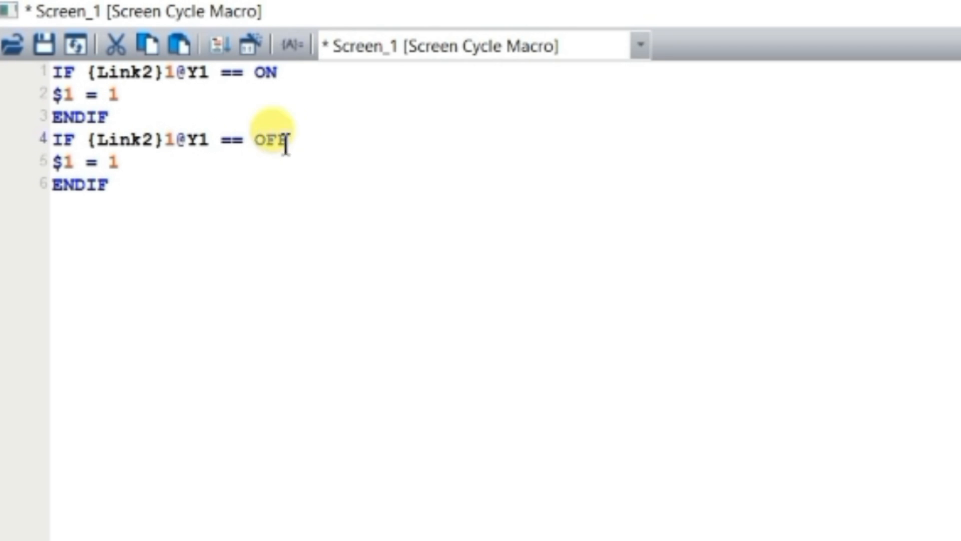
left_click(132, 168)
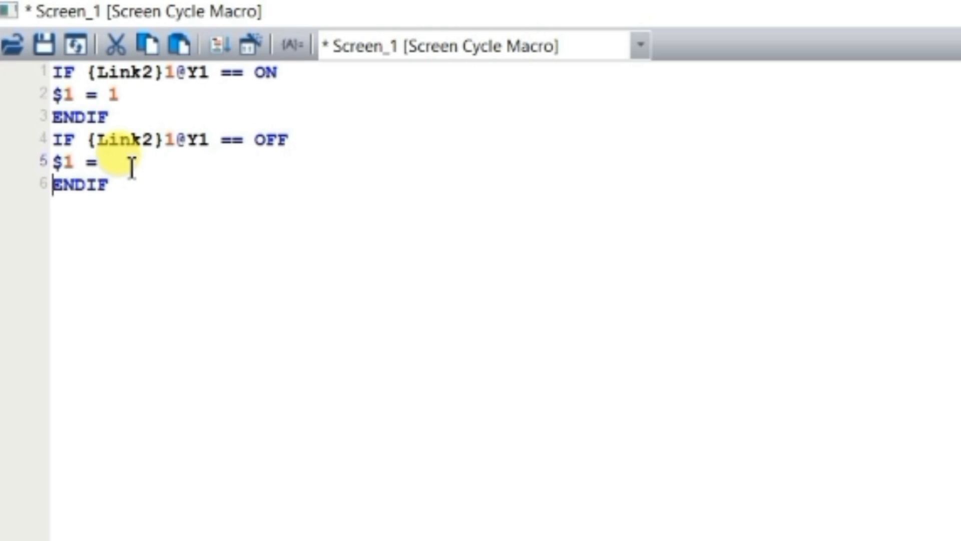
key("Right")
type("0")
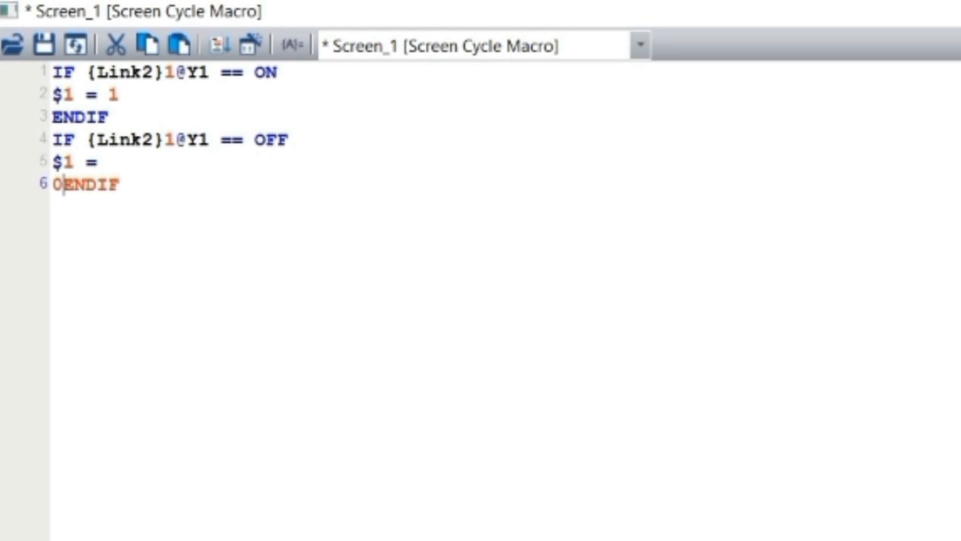
key("BackSpace")
key("BackSpace")
type("0")
key("Return")
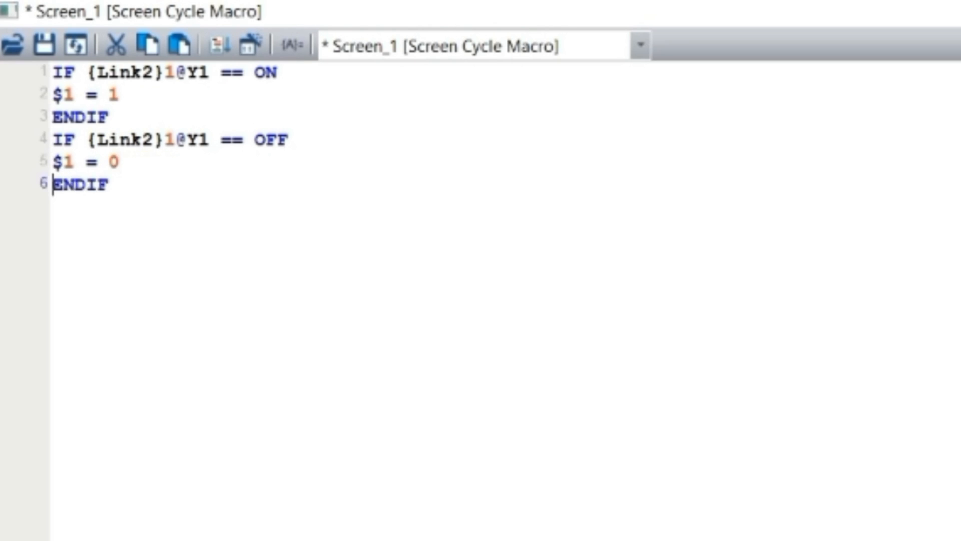
Copy the six-line Y1 ON and OFF blocks and paste them twice at the end of the macro
left_click_drag(157, 187, 56, 77)
left_click(61, 76)
left_click_drag(131, 193, 59, 77)
key("ctrl+c")
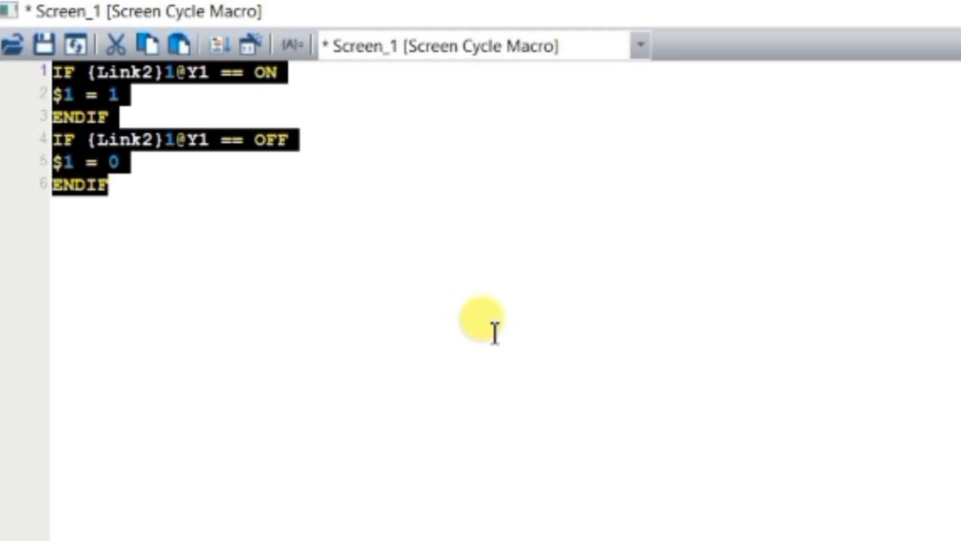
left_click(110, 219)
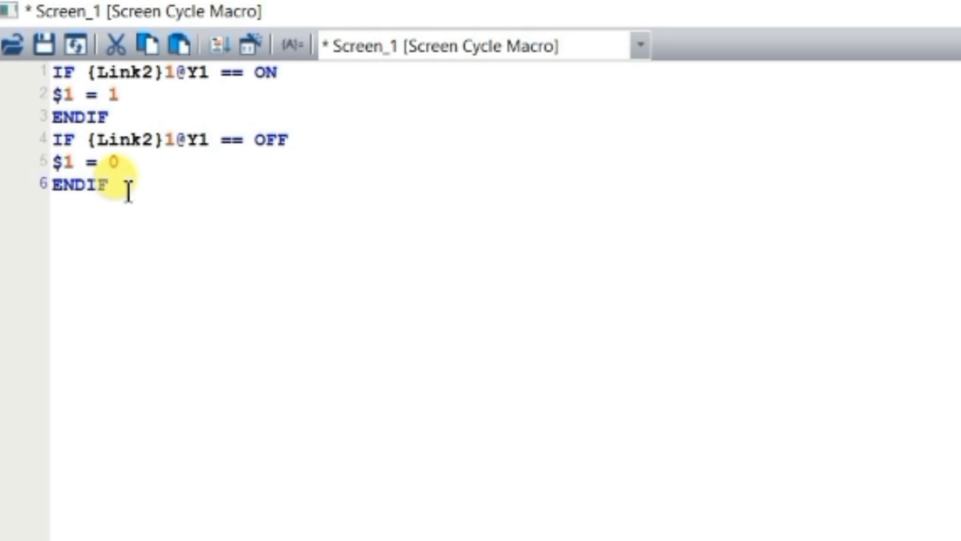
key("Return")
key("ctrl+v")
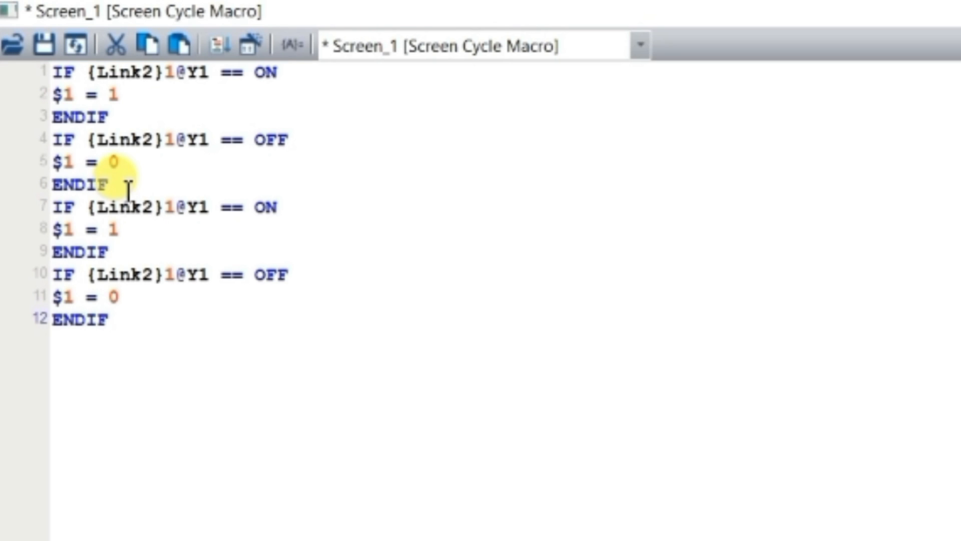
key("Return")
key("ctrl+v")
Change the device to Y2 in the IF conditions on lines 7 and 10
left_click(209, 208)
key("BackSpace")
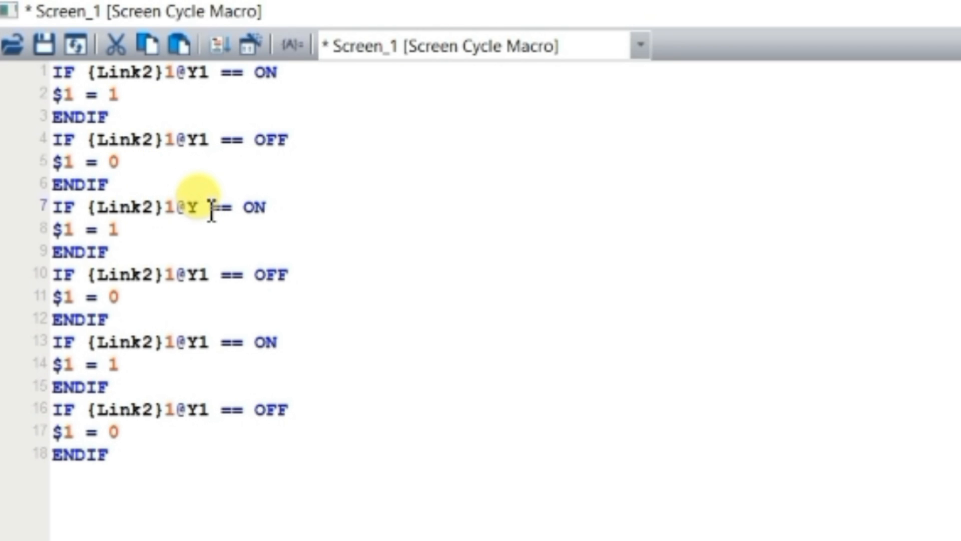
type("2")
left_click(213, 278)
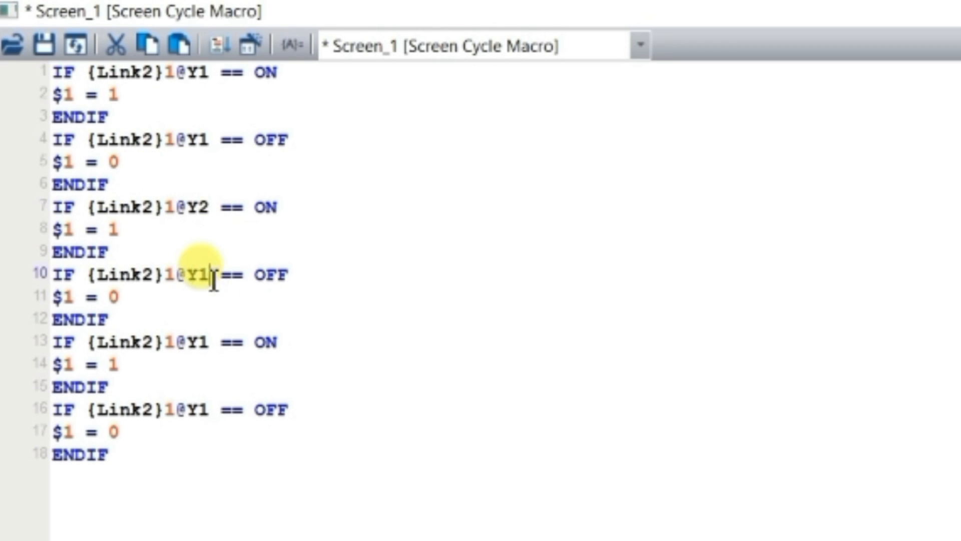
key("BackSpace")
type("2")
Change the device to Y3 in the IF conditions on lines 13 and 16
left_click(210, 340)
key("BackSpace")
type("3")
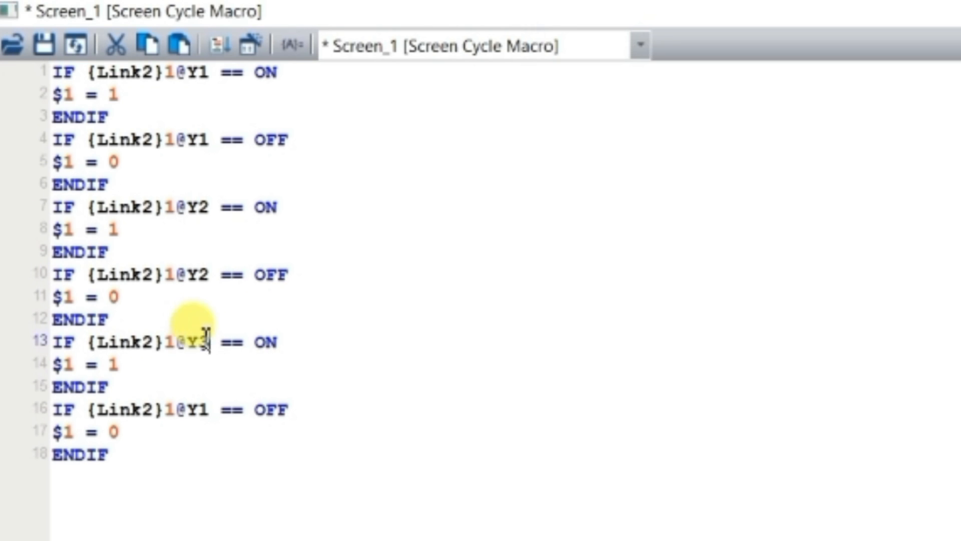
left_click(207, 412)
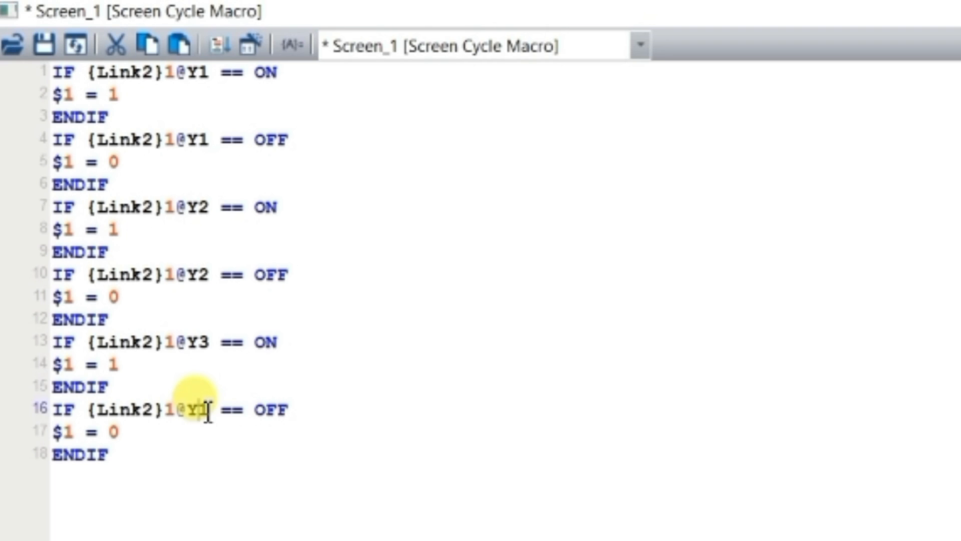
key("BackSpace")
type("3")
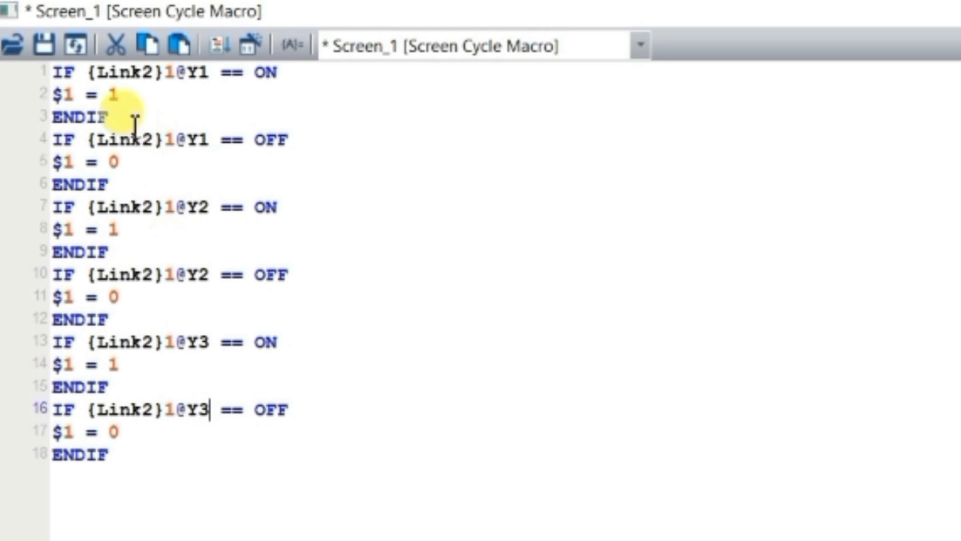
Change the assigned variable to $2 in both Y2 blocks, on lines 8 and 11
left_click(74, 231)
key("BackSpace")
type("2")
left_click(76, 297)
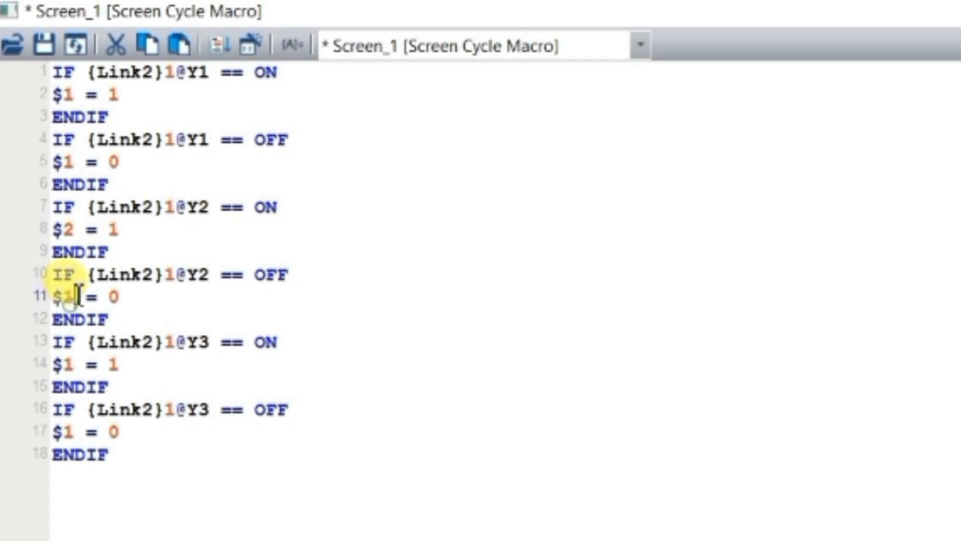
key("BackSpace")
type("2")
Change the assigned variable to $3 on lines 14 and 17, and close the Screen Cycle Macro editor
left_click(76, 364)
key("BackSpace")
type("3")
left_click(75, 433)
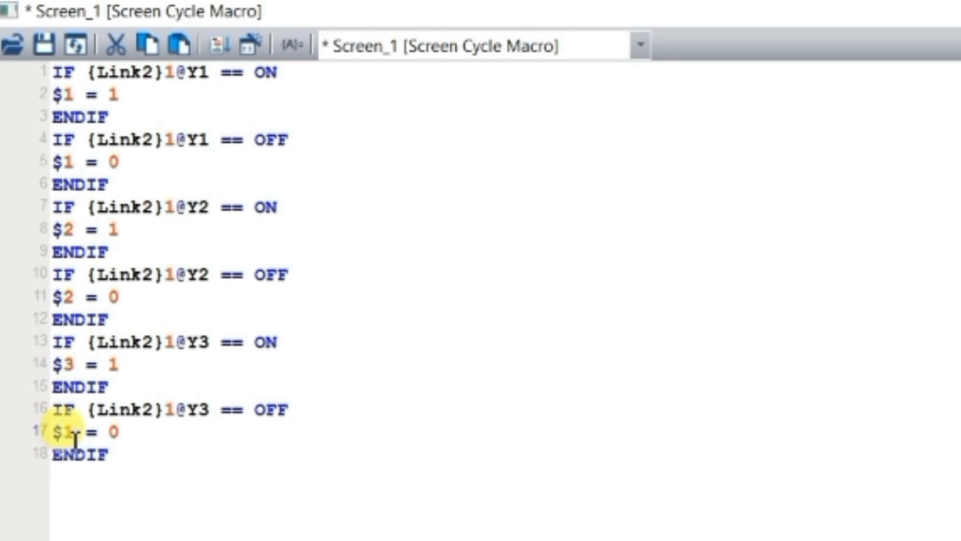
key("BackSpace")
type("3")
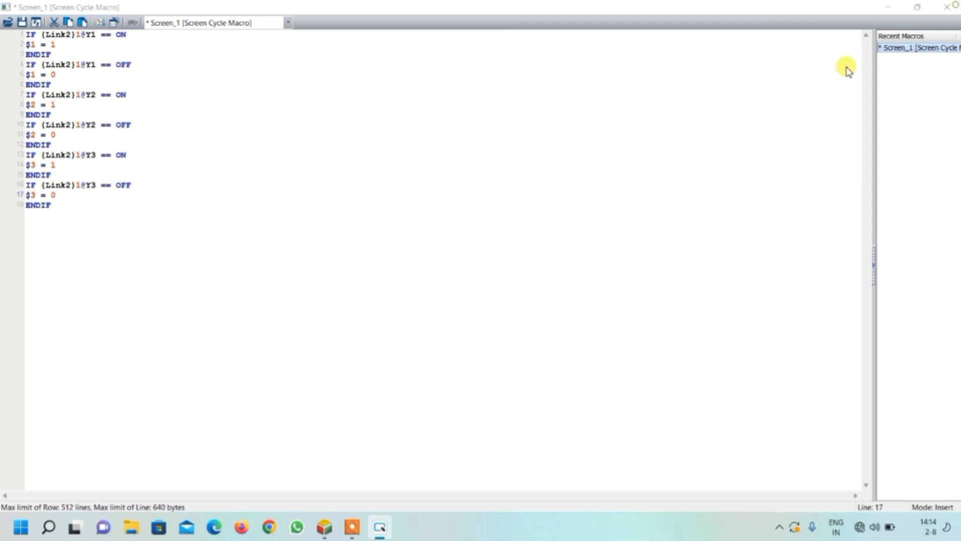
left_click(950, 13)
left_click(434, 285)
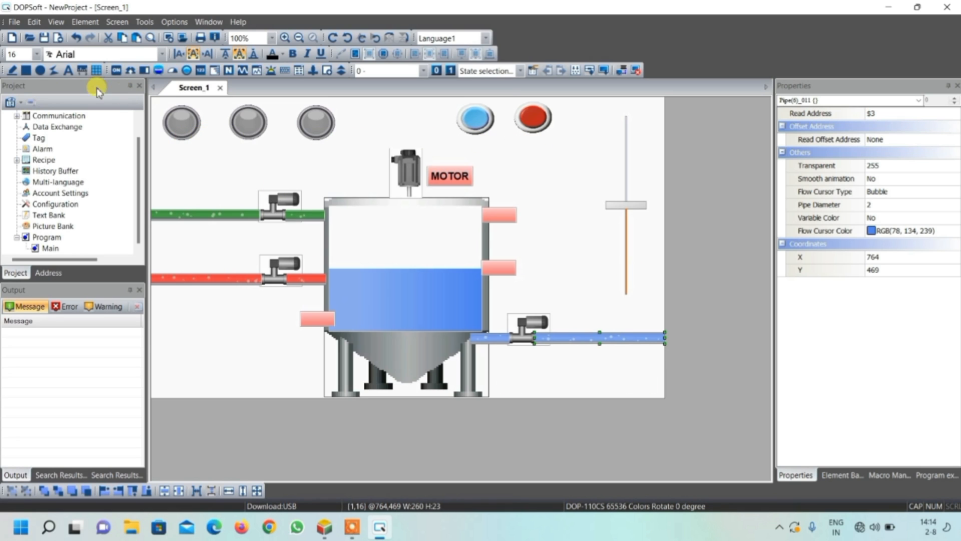
Add a static text about 100 by 38 below the first grey indicator, reading FILL in bold at size 20
left_click(67, 71)
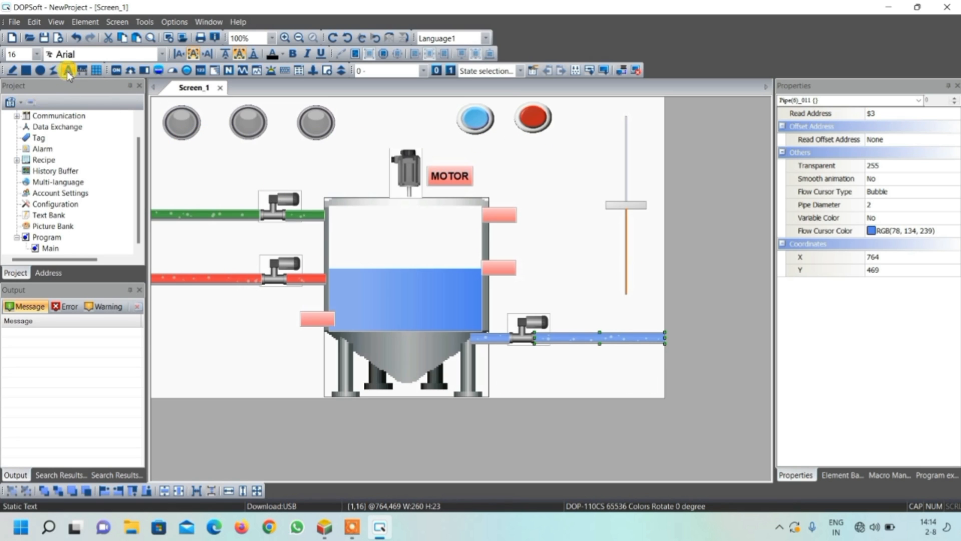
left_click_drag(160, 150, 208, 162)
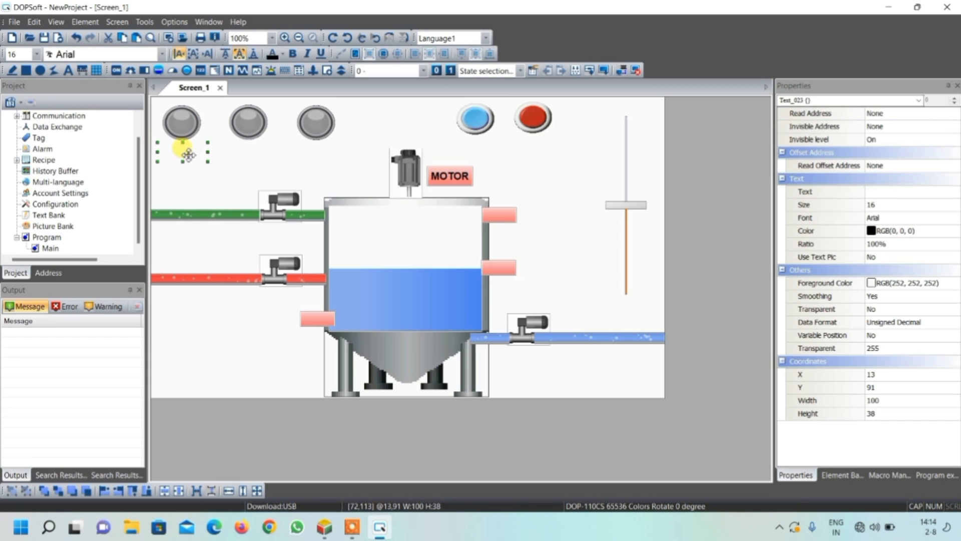
double_click(187, 152)
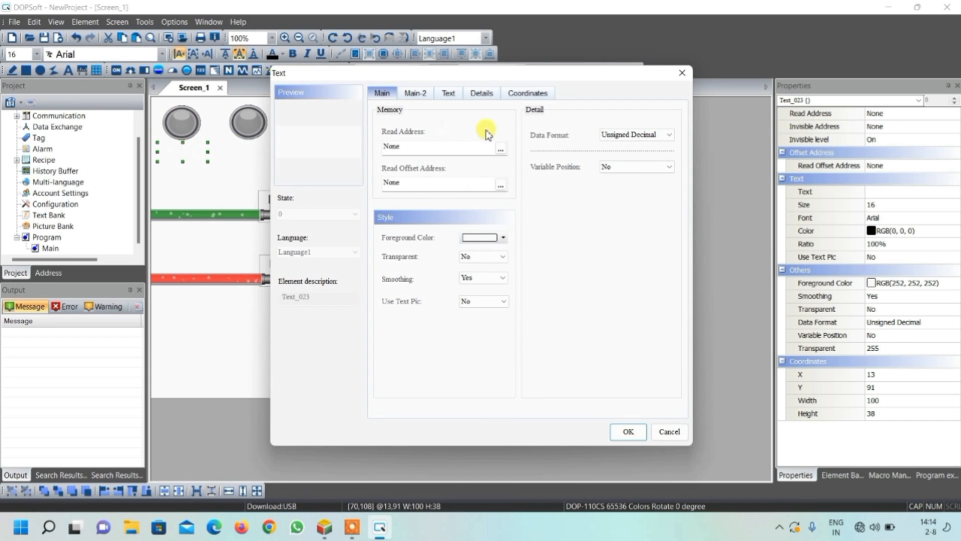
left_click(449, 95)
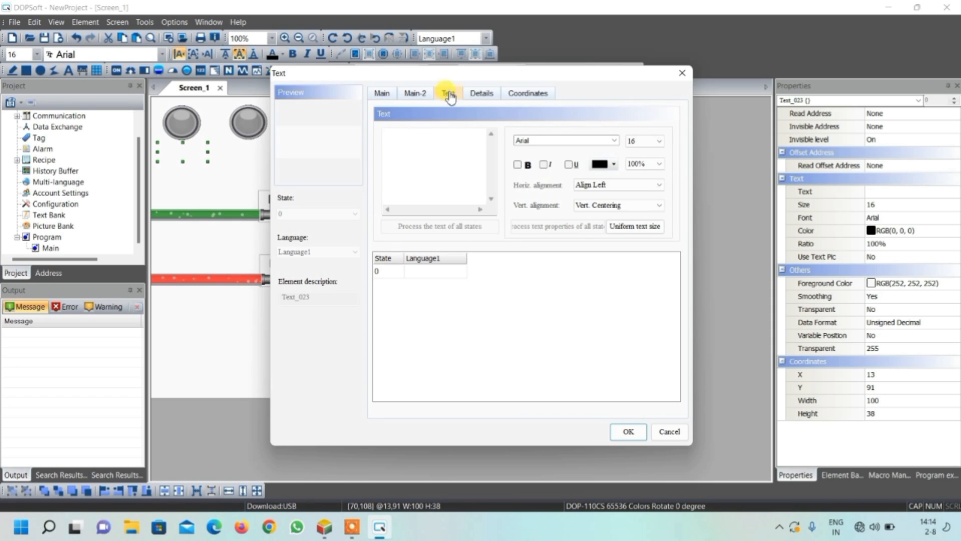
left_click(519, 165)
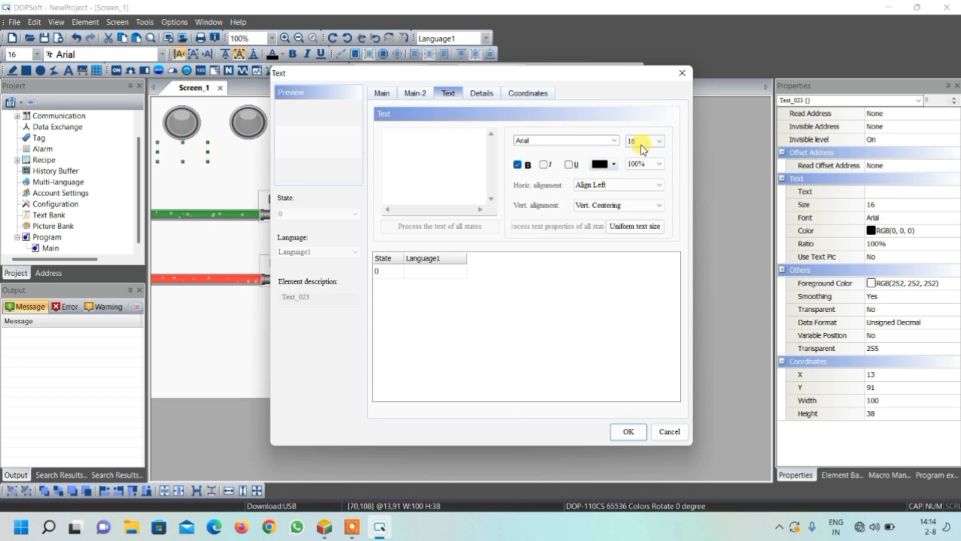
left_click(656, 141)
left_click(647, 204)
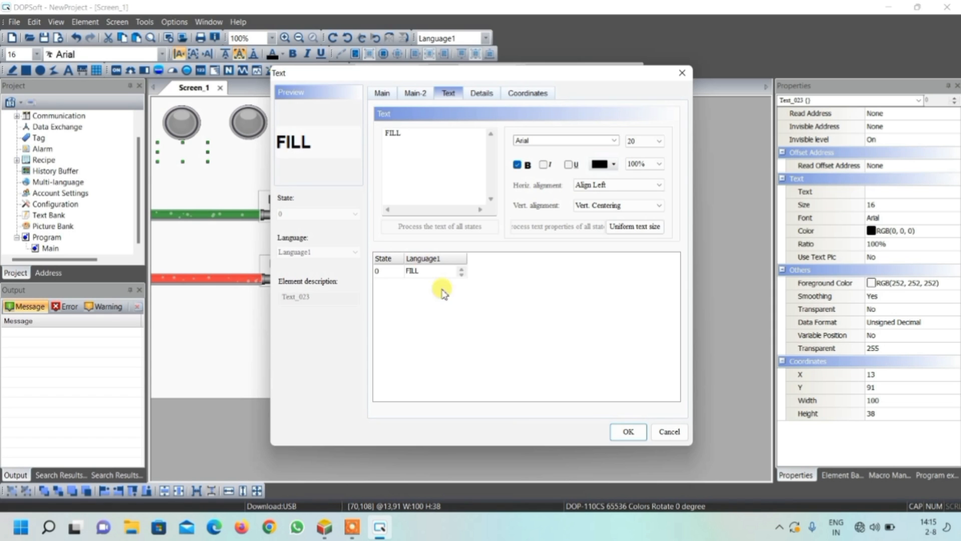
left_click(626, 431)
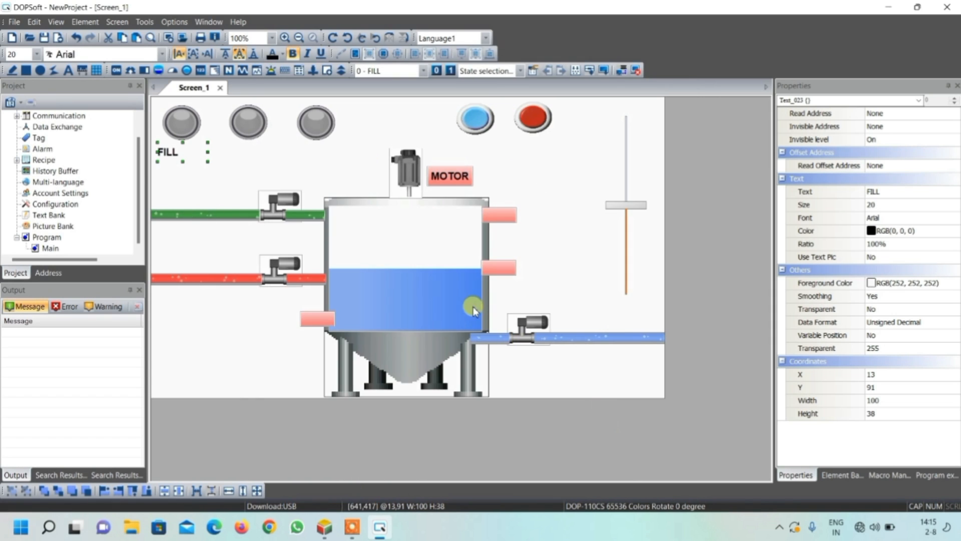
Centre the FILL label's text horizontally and set its font size to 24
left_click(193, 54)
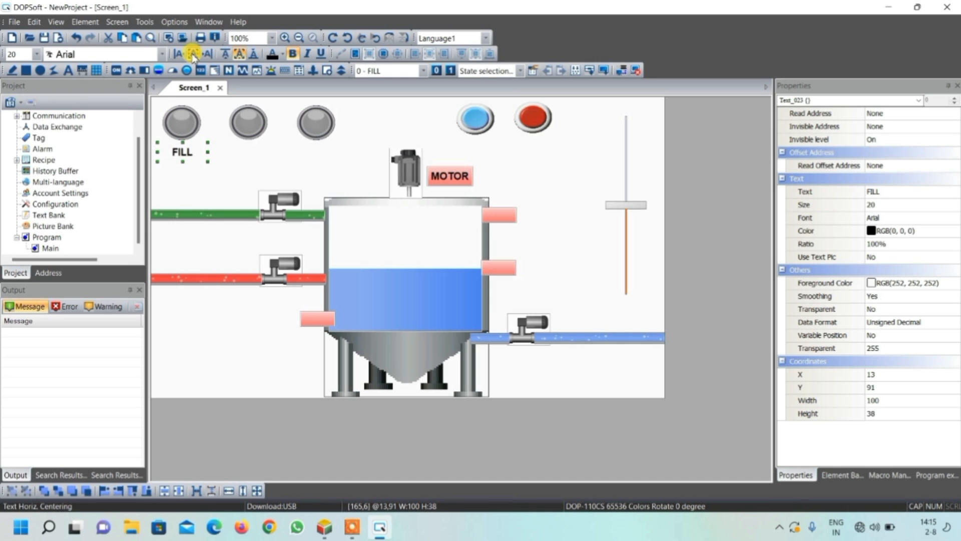
double_click(193, 152)
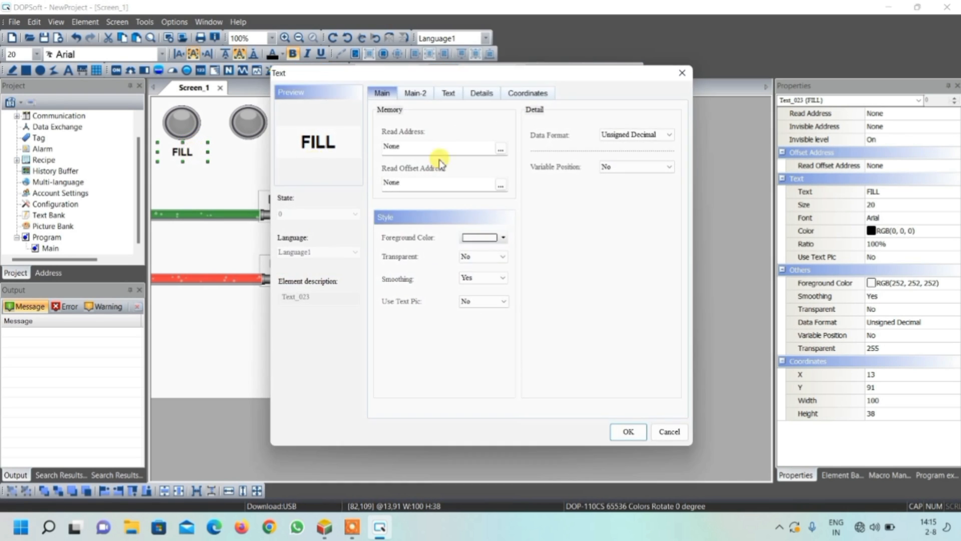
left_click(448, 94)
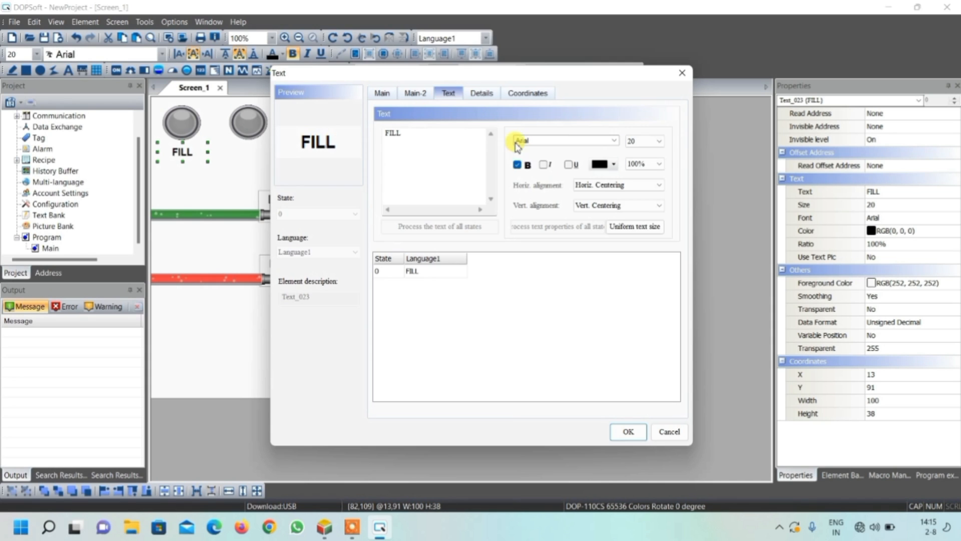
left_click(648, 142)
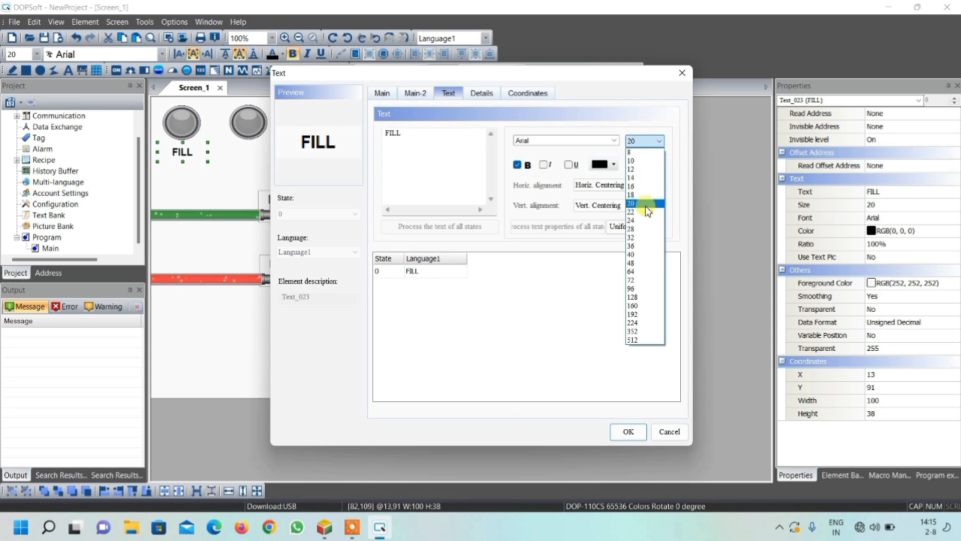
left_click(647, 211)
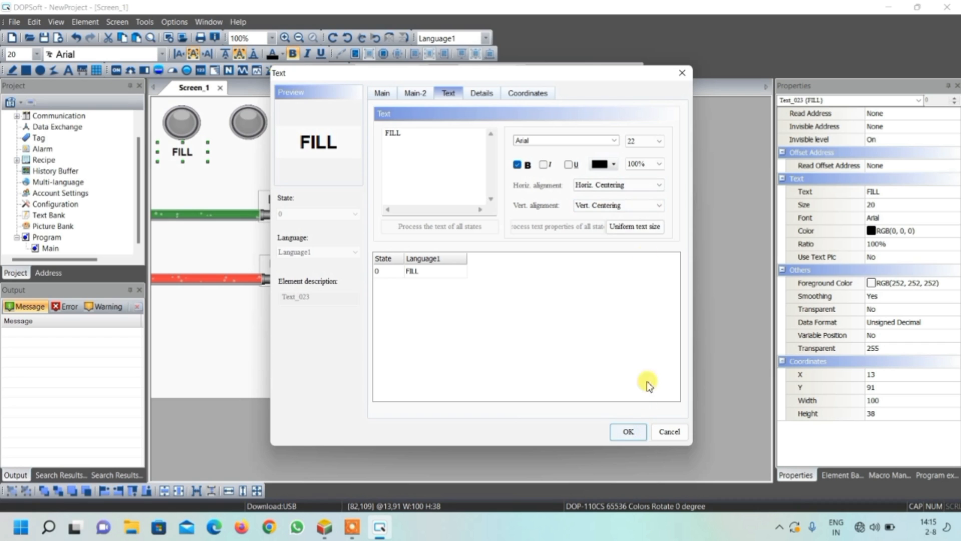
left_click(653, 142)
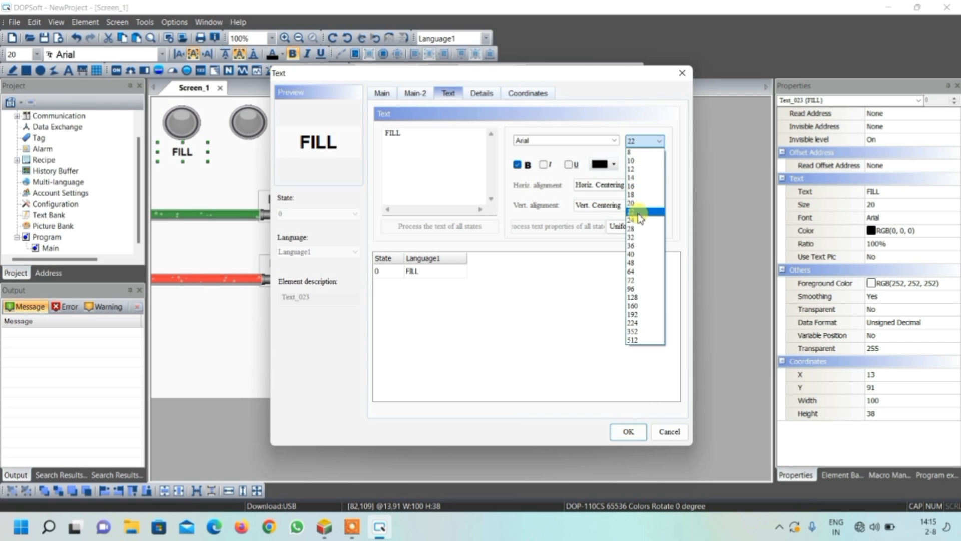
left_click(640, 220)
left_click(628, 431)
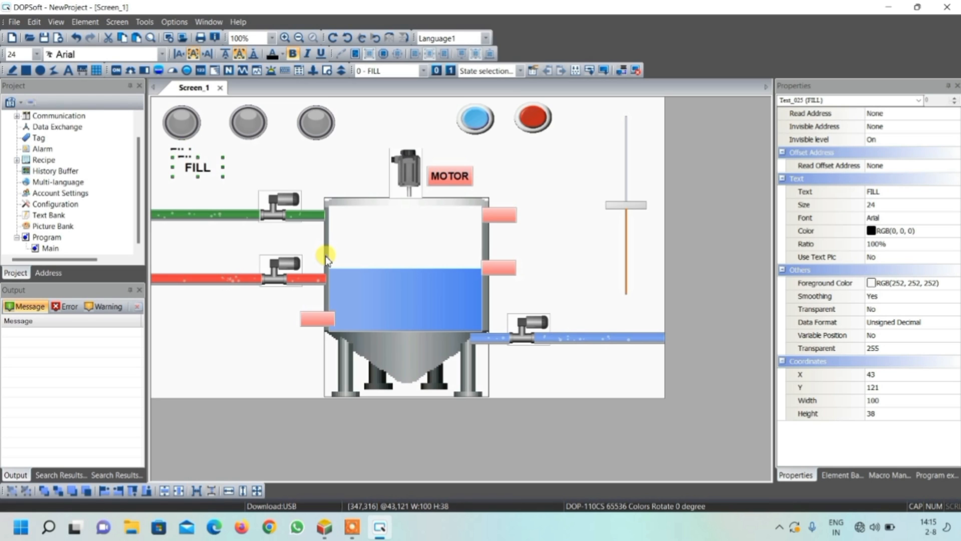
Paste copies of the FILL label and place one below the green pipe's valve, one below the red pipe's valve and one beside the outlet valve
key("ctrl+v")
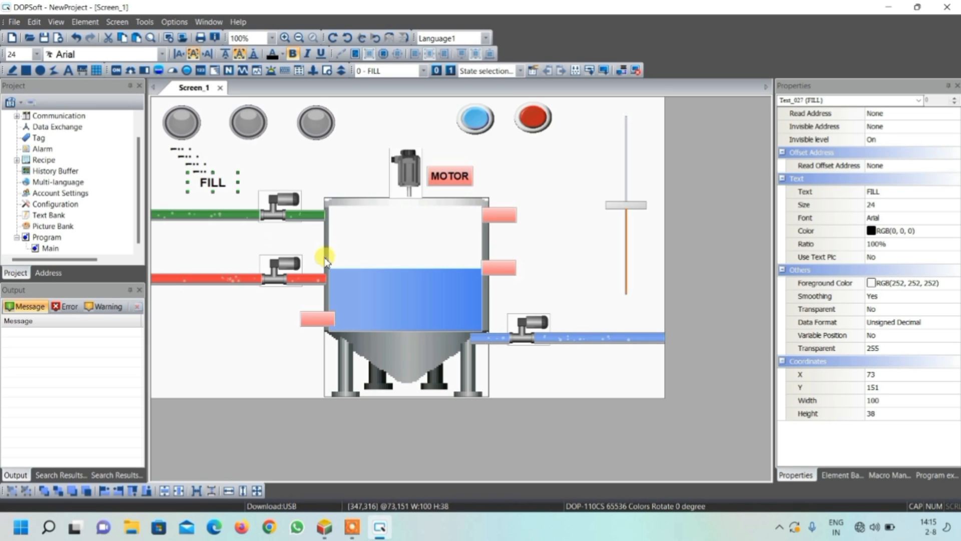
key("ctrl+v")
key("ctrl+v")
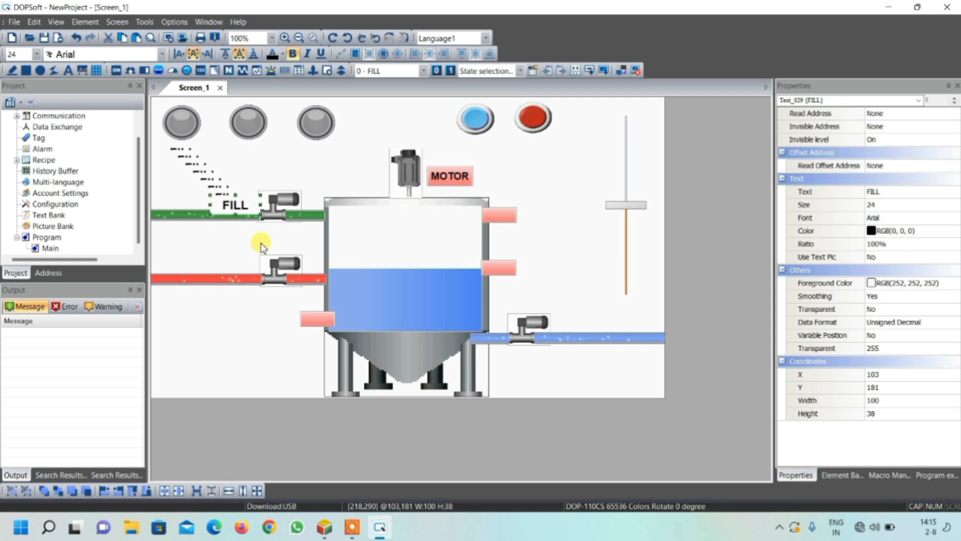
left_click_drag(245, 212, 288, 239)
left_click_drag(232, 203, 283, 297)
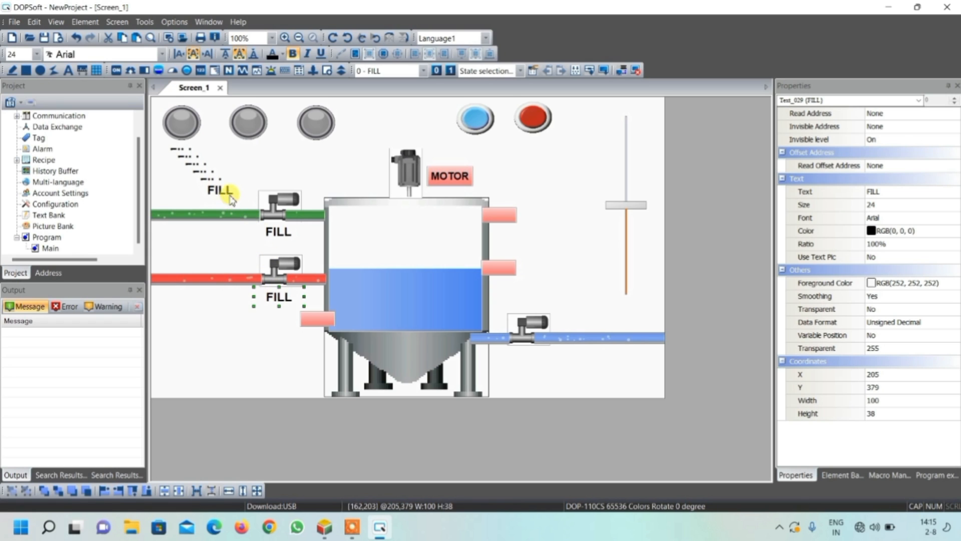
left_click_drag(223, 189, 583, 321)
Place the remaining FILL copies below the third and second grey indicators, the blue button and the red button
left_click_drag(216, 184, 324, 155)
left_click_drag(208, 171, 253, 152)
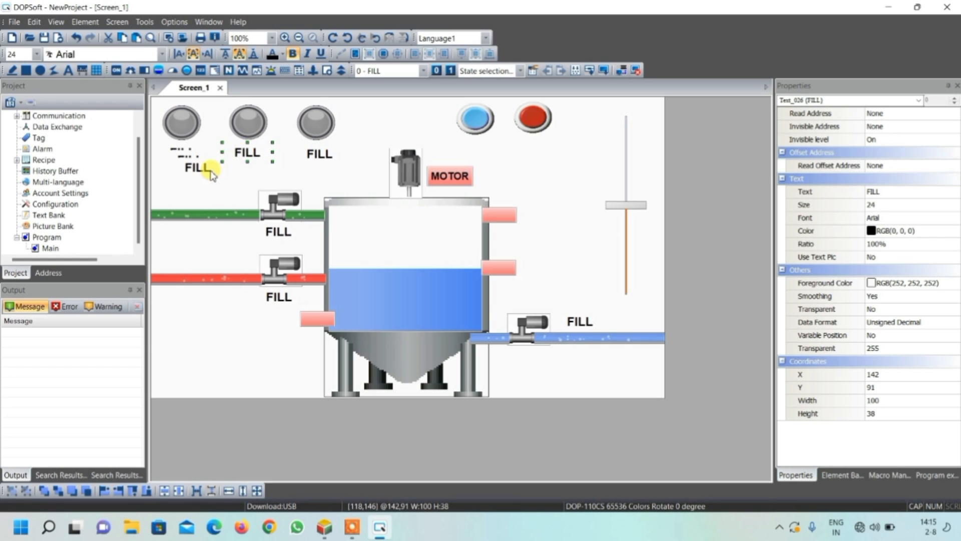
left_click_drag(196, 157, 476, 146)
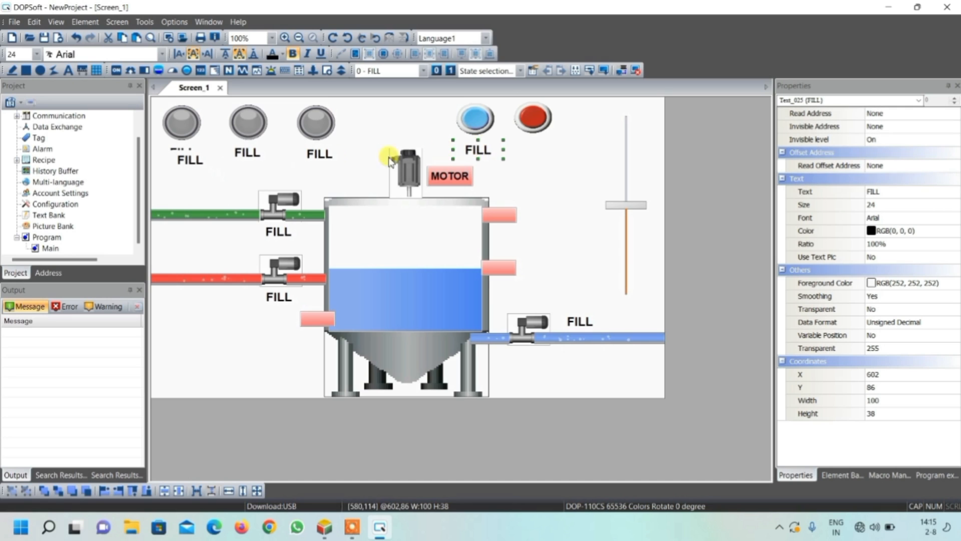
left_click(198, 160)
left_click_drag(198, 161, 537, 147)
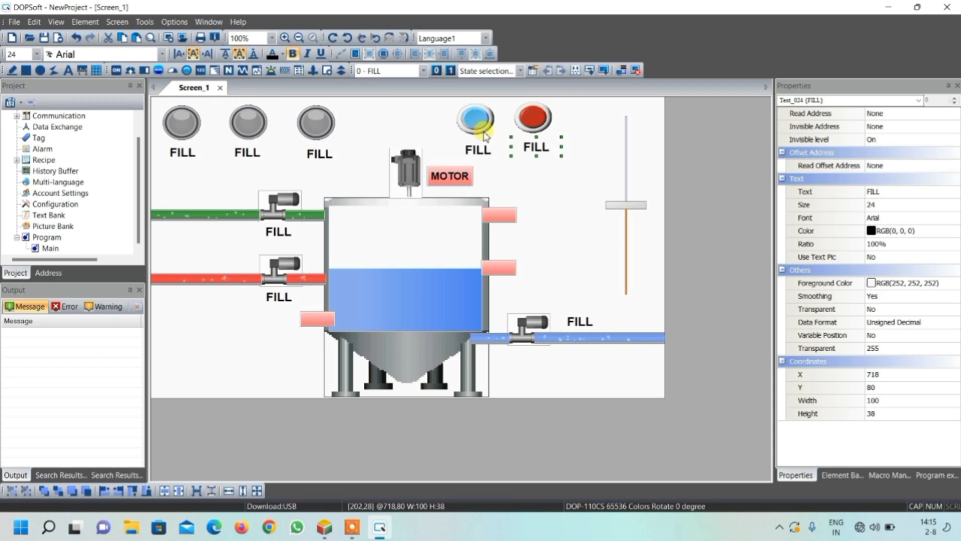
Paste three more FILL labels and place one beside each of the three pink level indicators on the tank
key("ctrl+v")
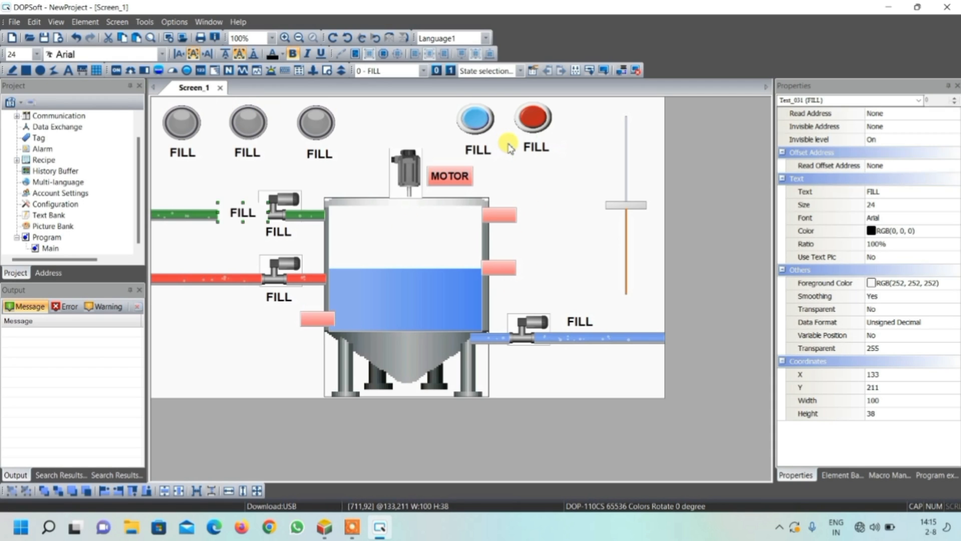
left_click_drag(255, 221, 543, 214)
left_click_drag(549, 214, 548, 214)
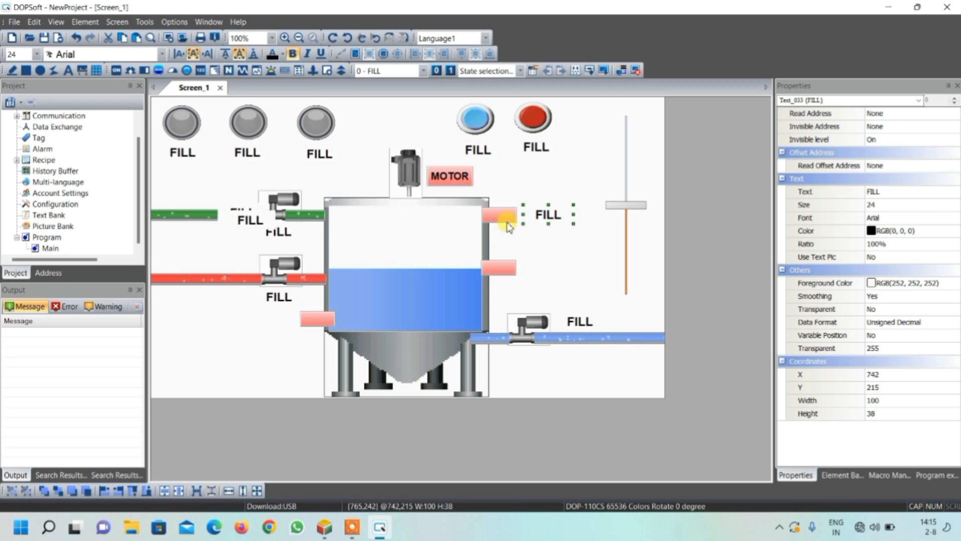
left_click_drag(275, 219, 257, 224)
double_click(257, 221)
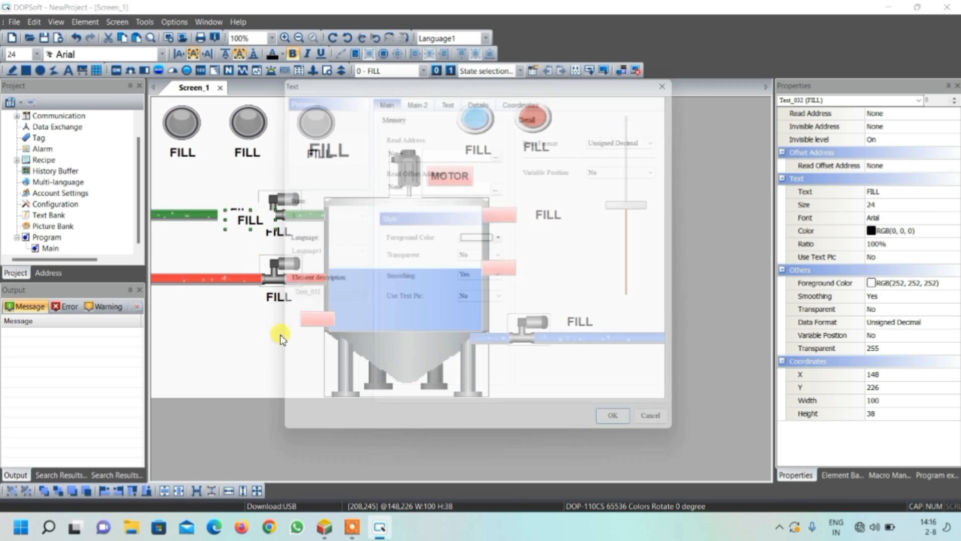
left_click(686, 74)
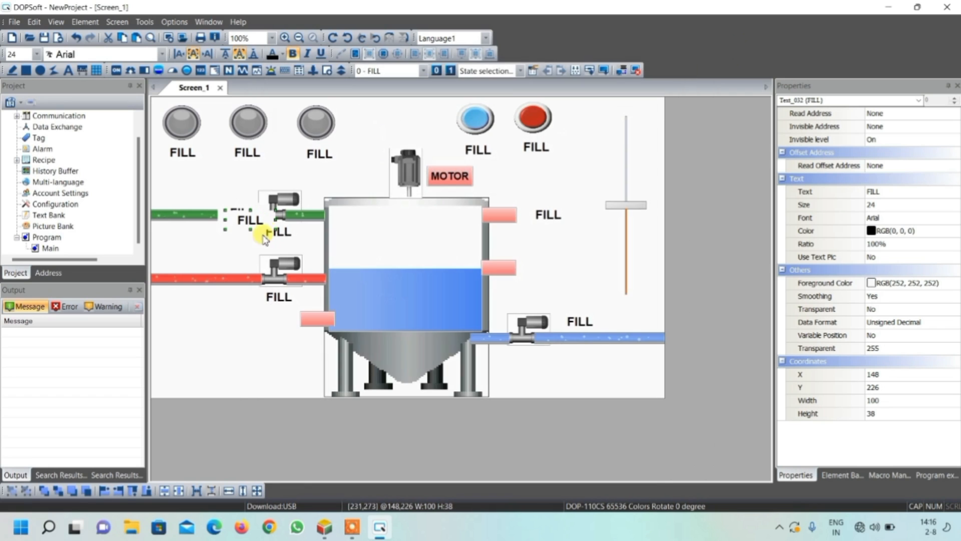
left_click_drag(249, 221, 269, 322)
left_click_drag(241, 209, 551, 269)
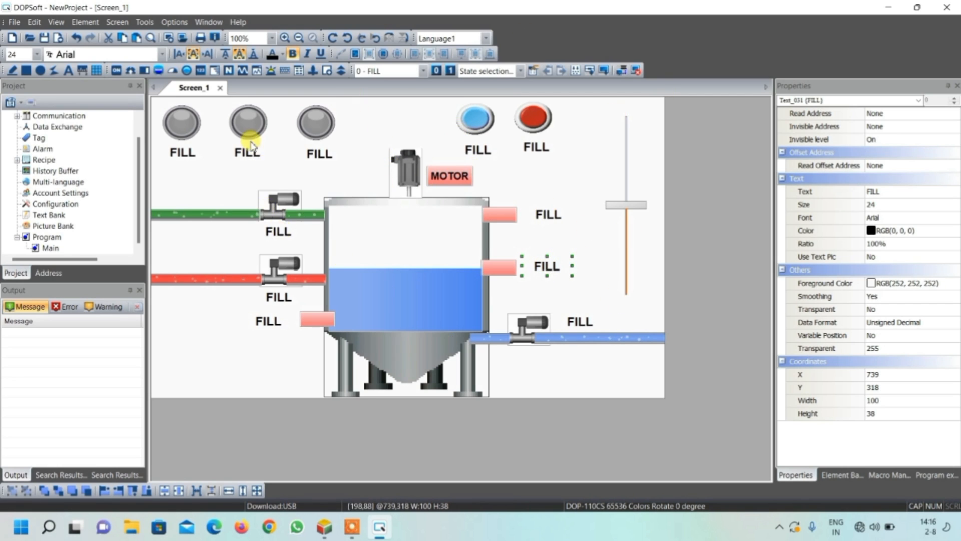
Change the text of the label below the second grey indicator to MIX
double_click(249, 157)
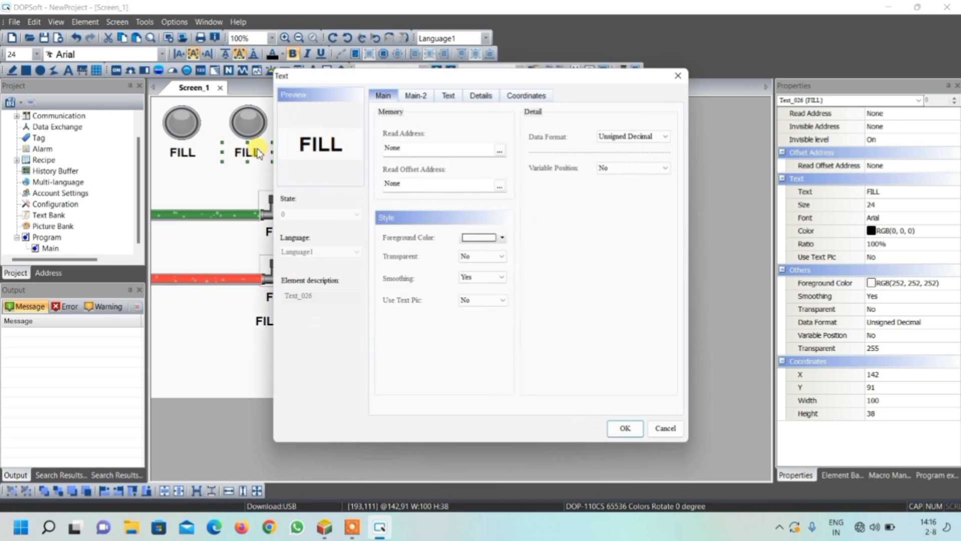
left_click(449, 93)
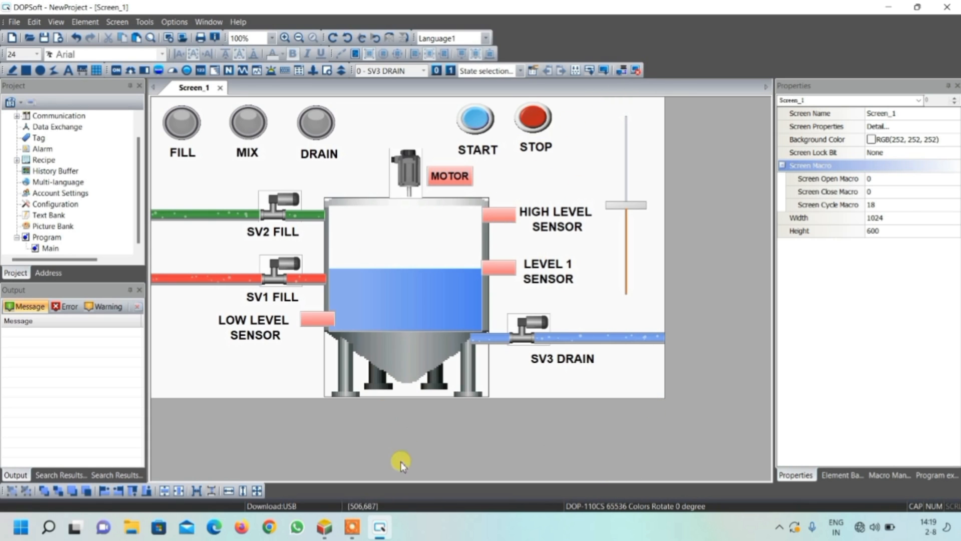
Switch to ISPSoft, put the ladder program online with the simulator with X inputs enabled, and run the PLC
left_click(327, 528)
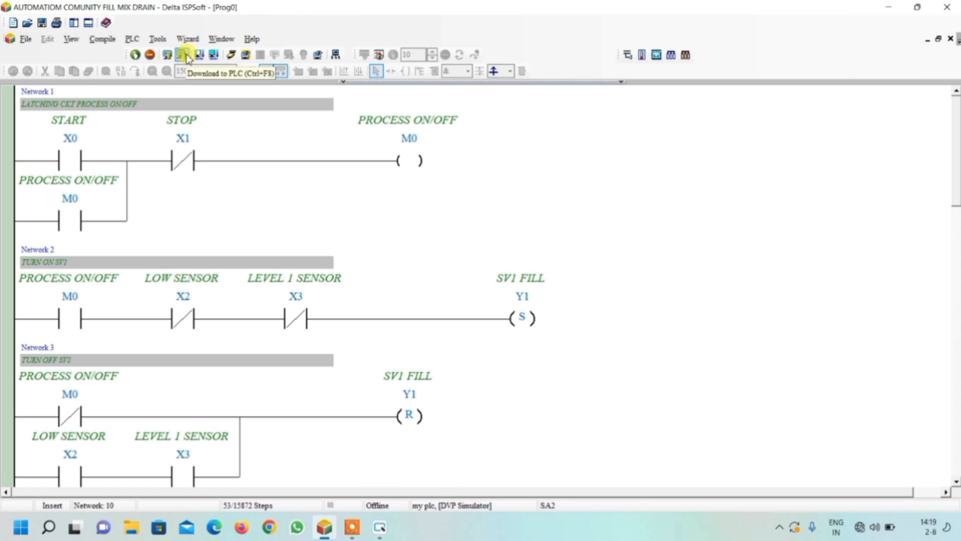
left_click(232, 55)
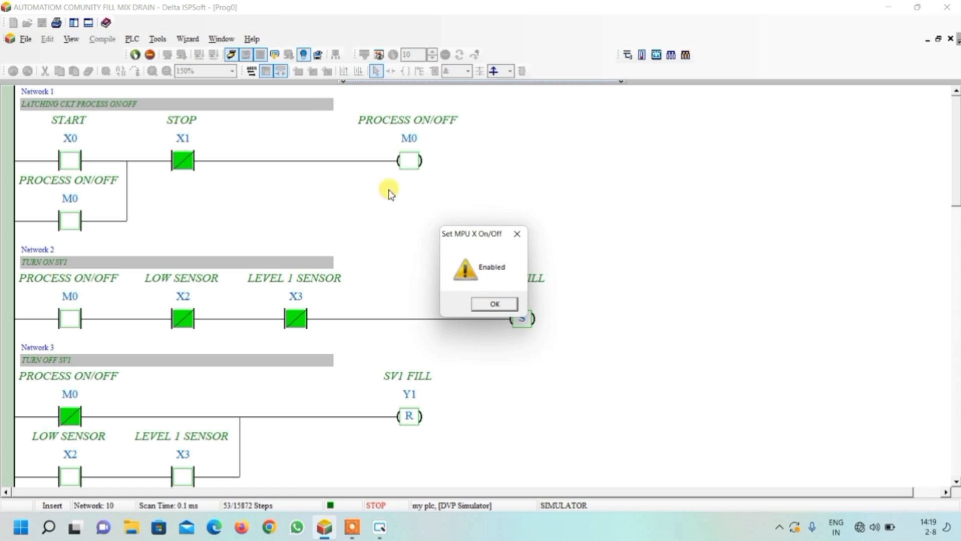
left_click(494, 303)
left_click(135, 55)
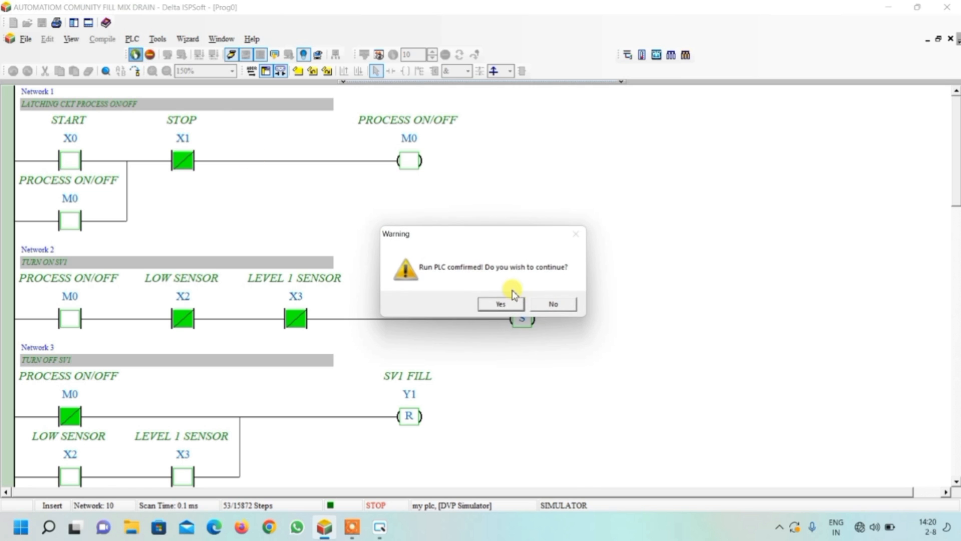
left_click(517, 305)
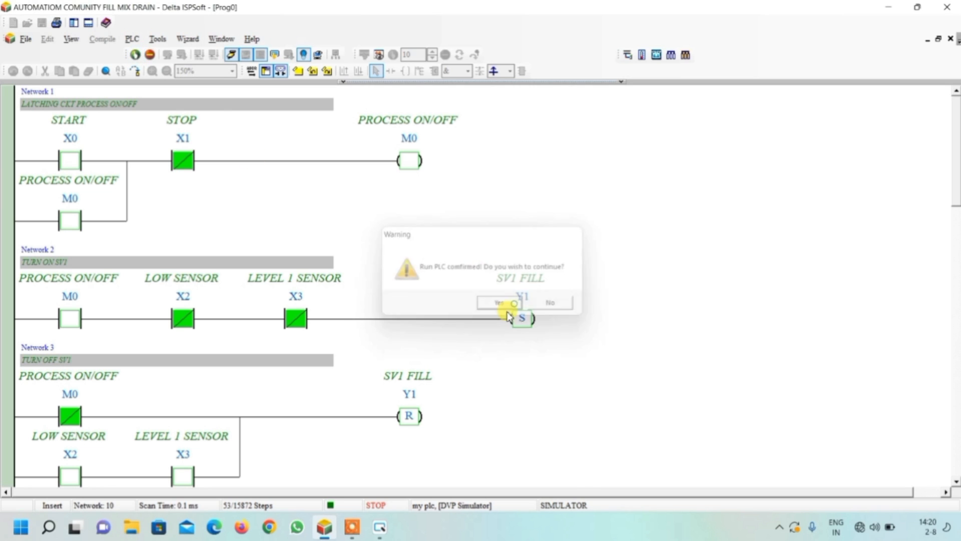
Switch to DOPSoft, try to start the simulation, and locate the element behind the compile error
left_click(379, 529)
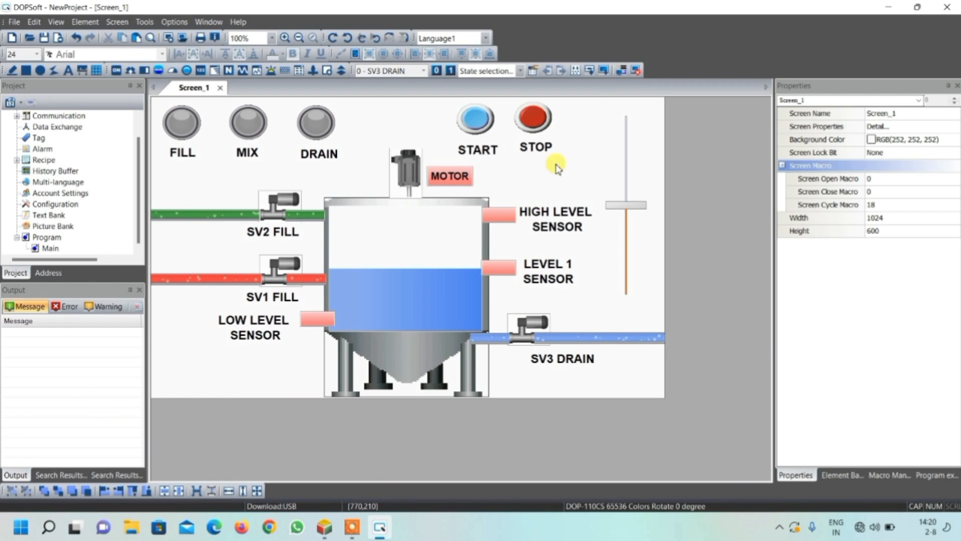
left_click(636, 71)
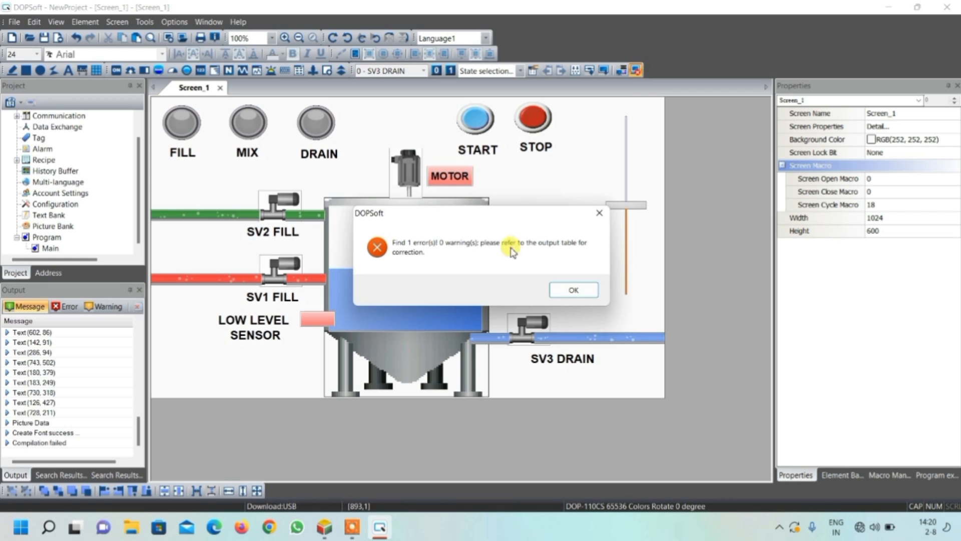
left_click(588, 291)
left_click(61, 308)
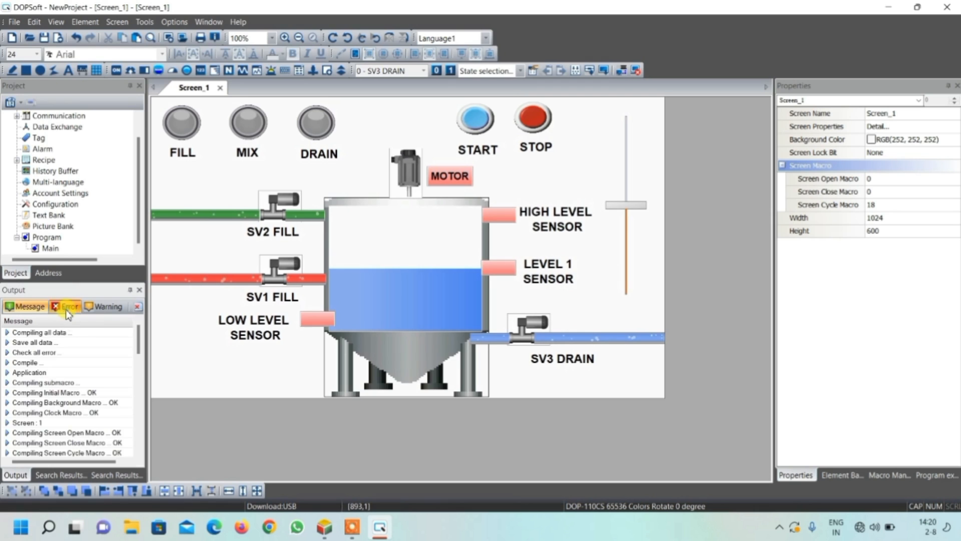
left_click(68, 311)
double_click(72, 333)
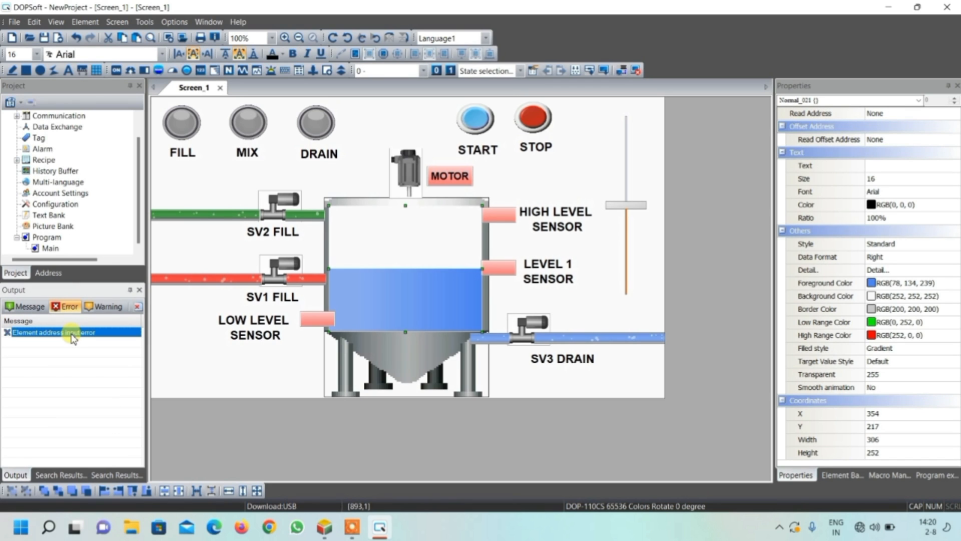
Set the read address of the tank's level bar to internal memory $4
double_click(401, 250)
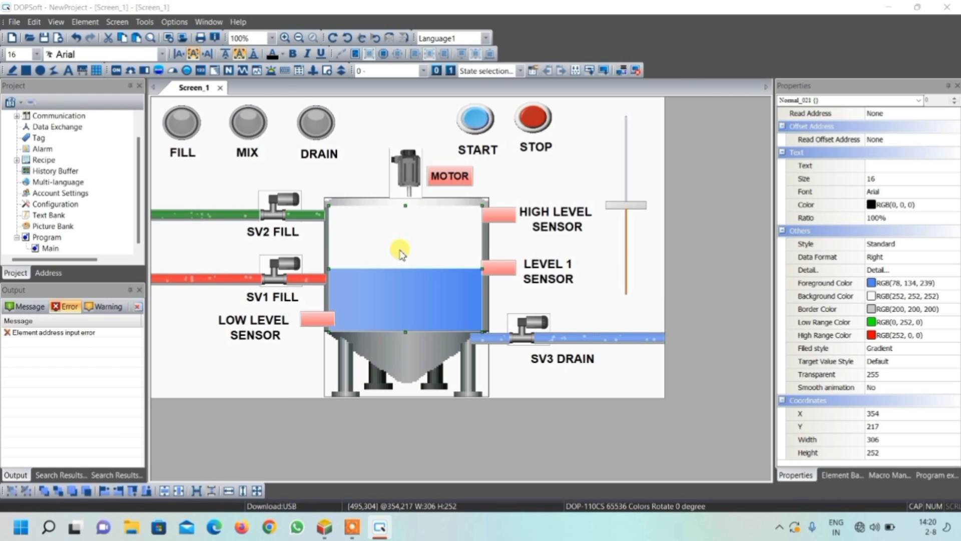
left_click(500, 147)
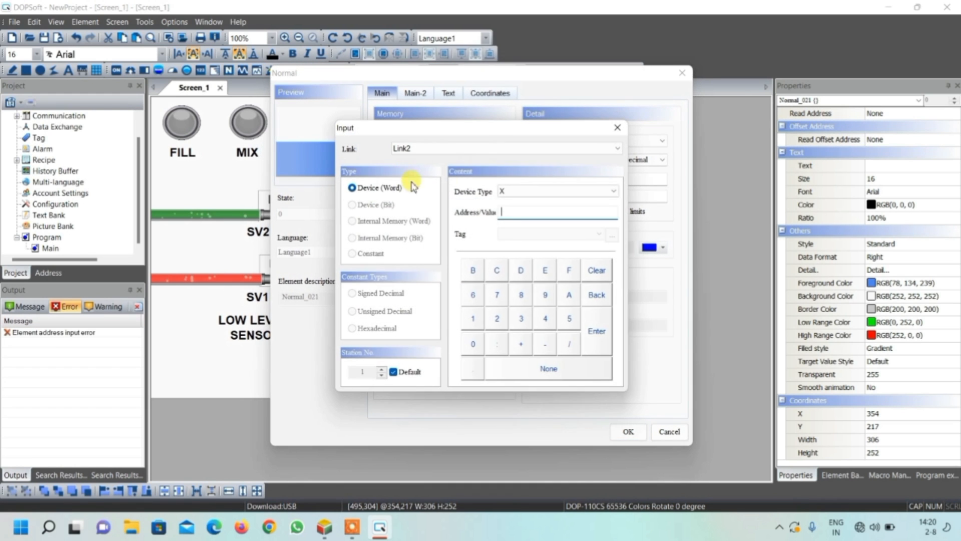
left_click(412, 148)
left_click(416, 160)
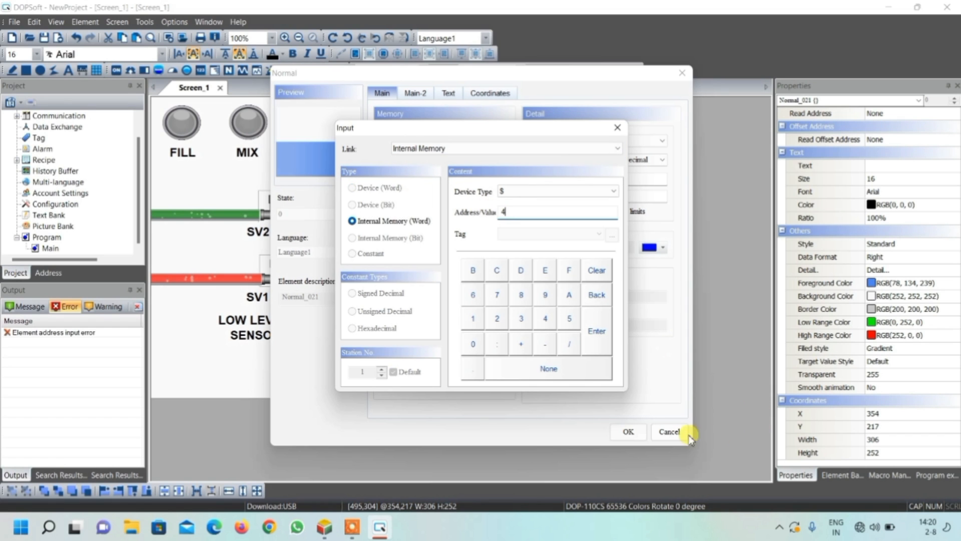
left_click(608, 356)
left_click(630, 430)
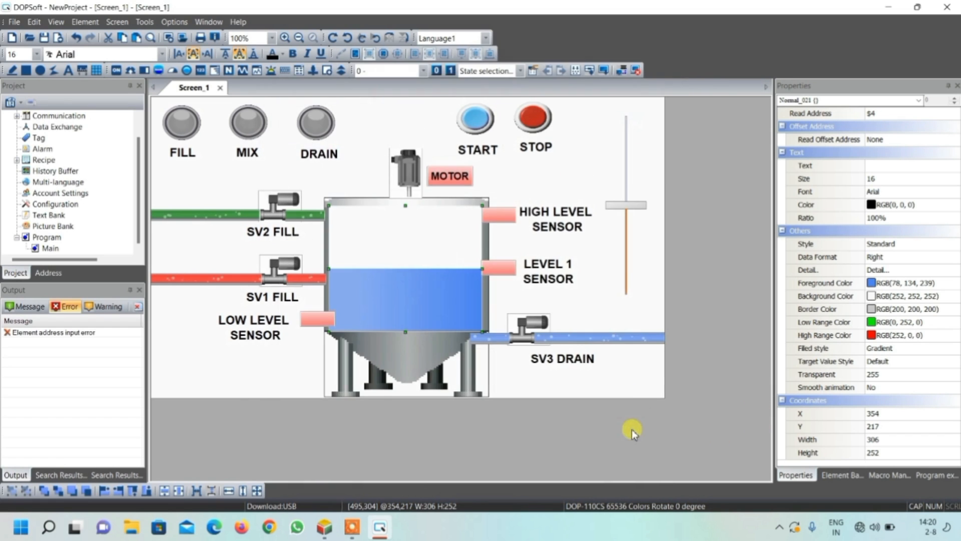
Run the offline simulation of the tank screen and close the emulator window
left_click(636, 71)
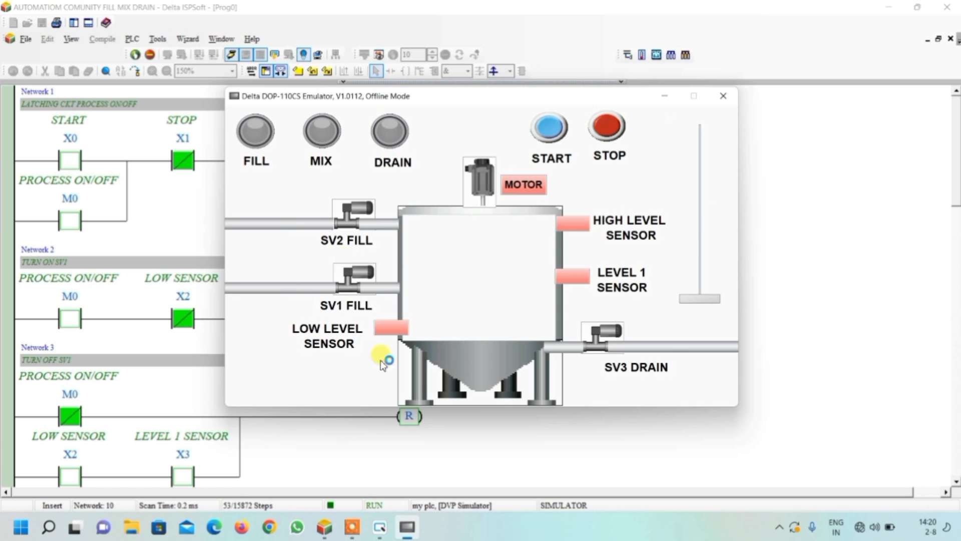
left_click_drag(515, 99, 720, 11)
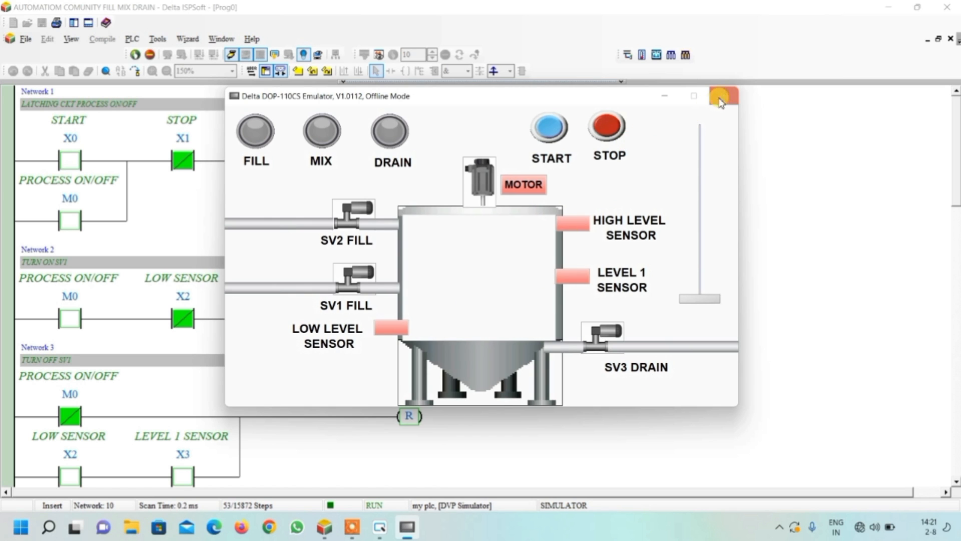
left_click(720, 103)
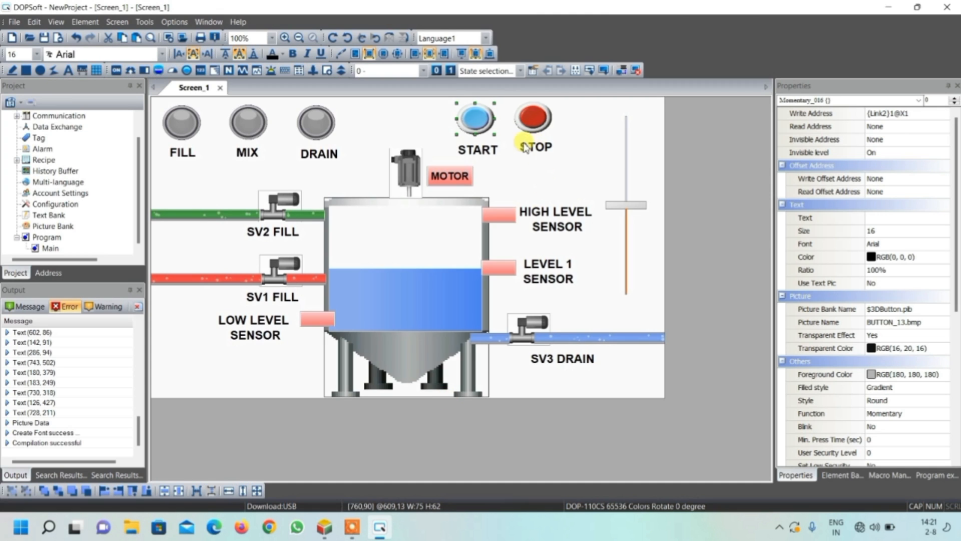
Set the write address of the START button to X0 and of the STOP button to X1, both on Link2
left_click(919, 113)
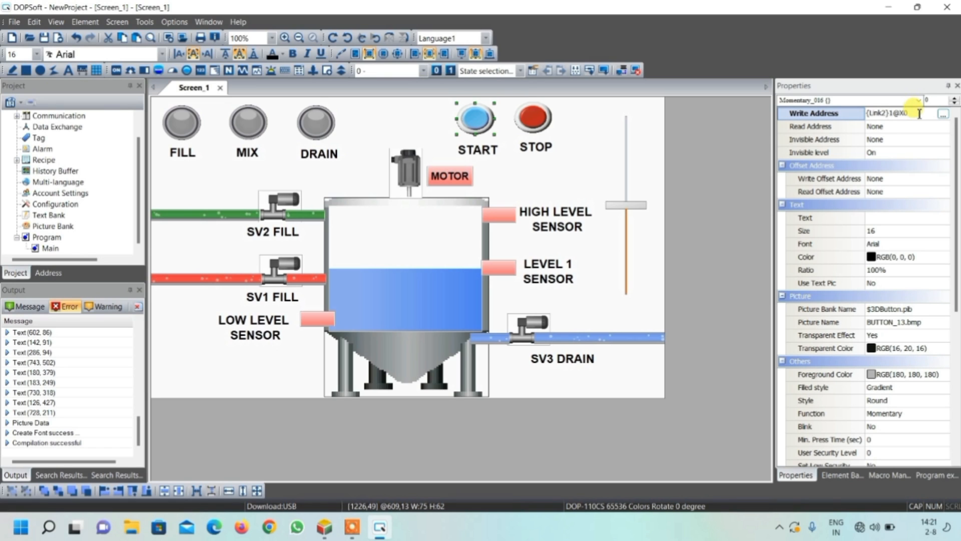
left_click(533, 117)
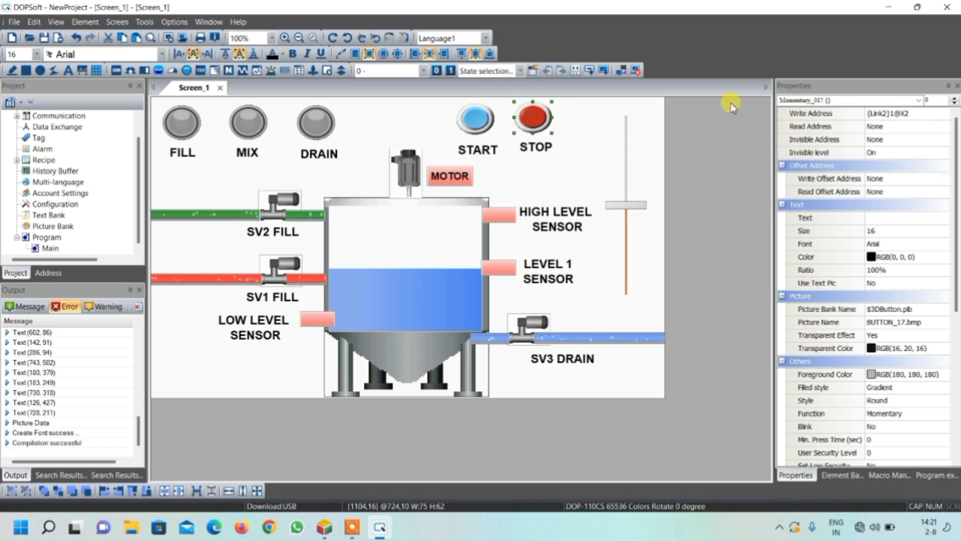
left_click(920, 114)
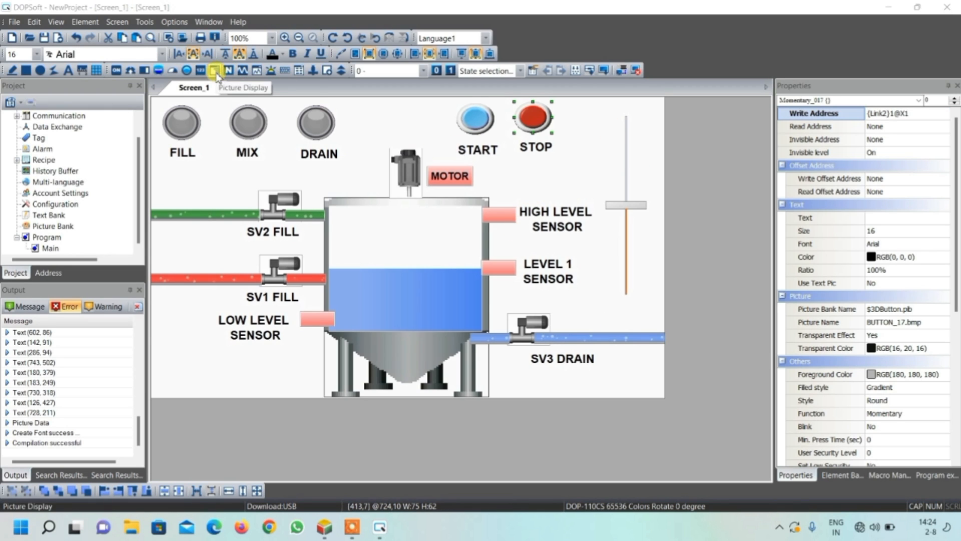
Place a numeric display about 103 by 34 pixels below the MIX lamp's label
left_click(217, 74)
left_click(202, 74)
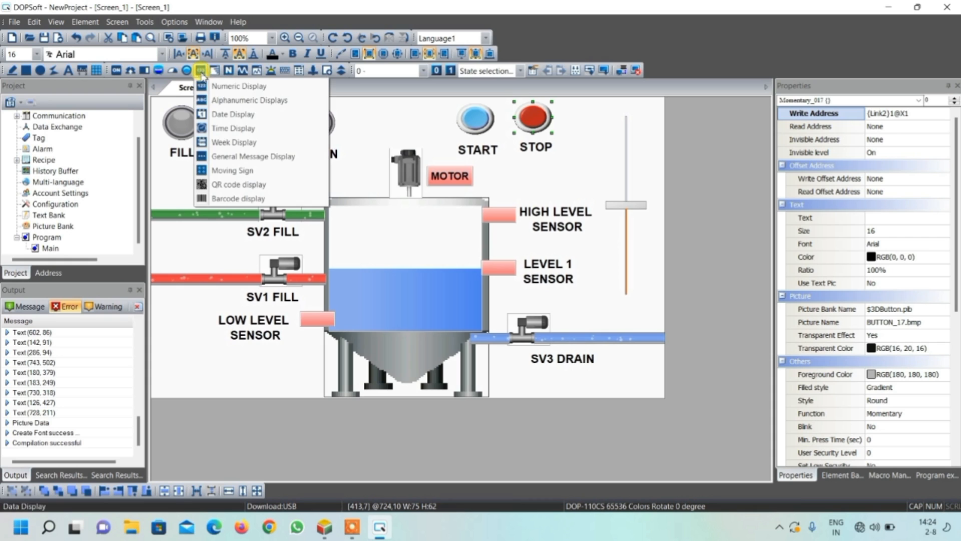
left_click(235, 87)
left_click_drag(226, 163, 276, 179)
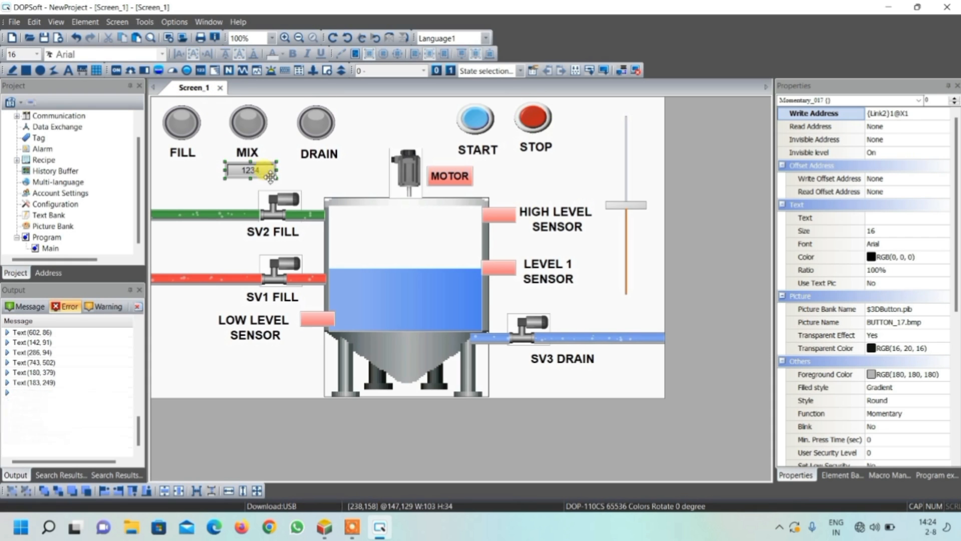
Give the numeric display the Standard style and a light yellow background
double_click(258, 170)
left_click(489, 278)
left_click(481, 286)
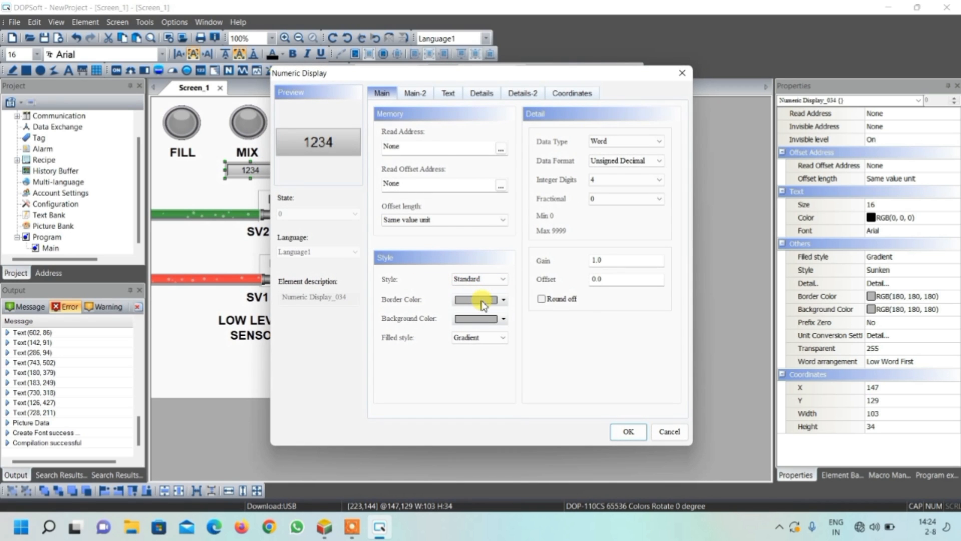
left_click(481, 319)
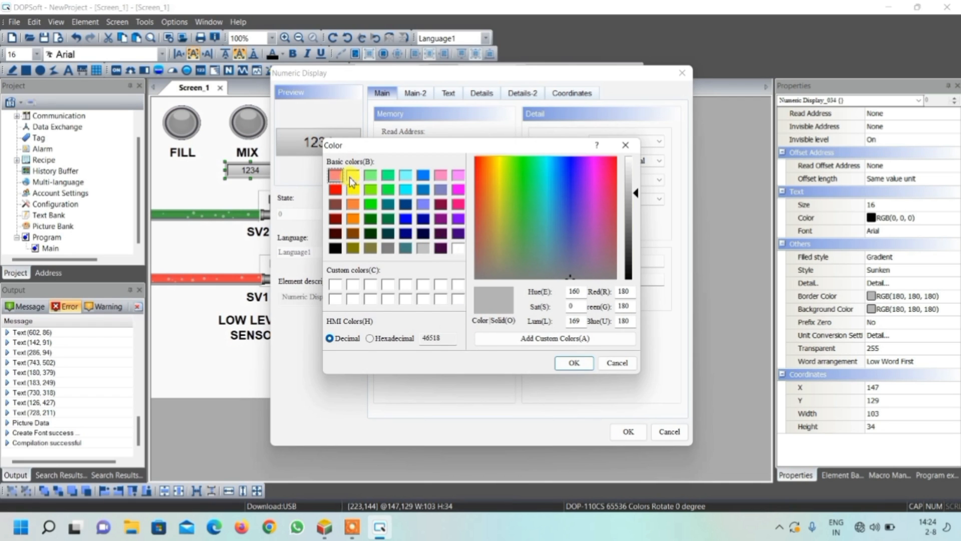
left_click(353, 175)
left_click(574, 363)
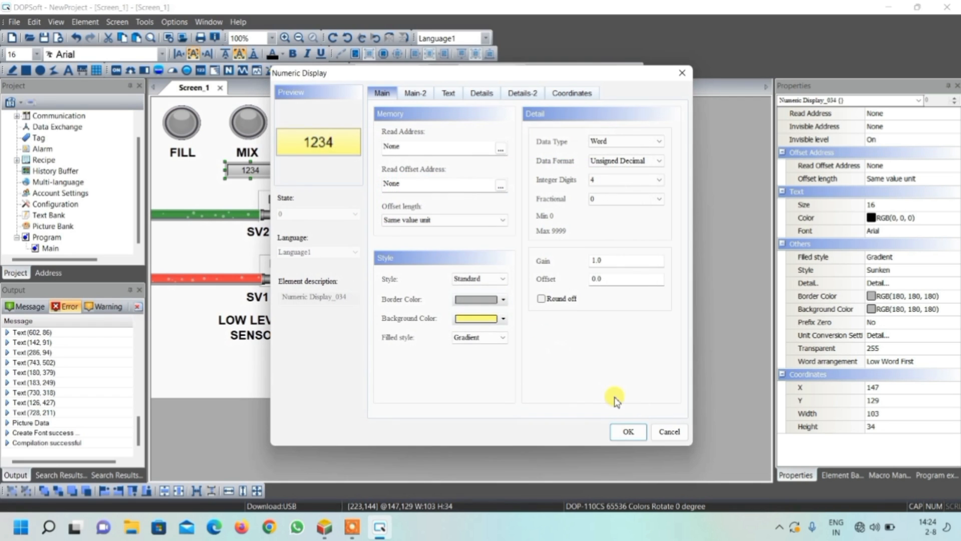
left_click(628, 431)
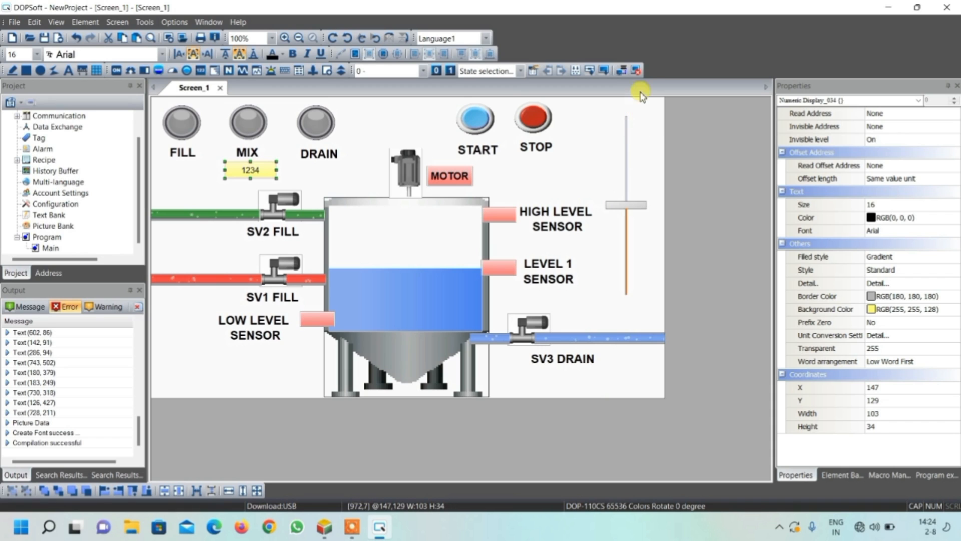
Try to start the offline simulation, and set the numeric display's read address to T0 on Link2
left_click(635, 70)
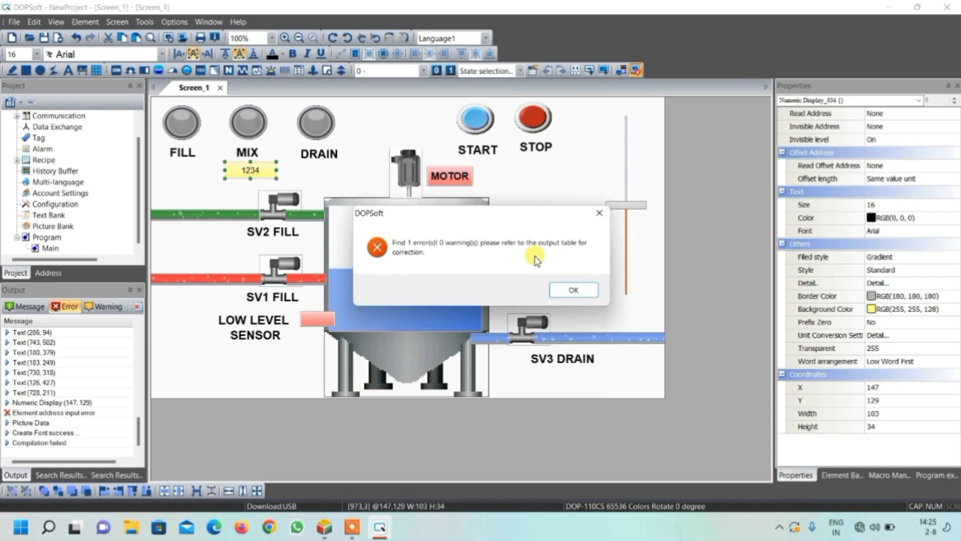
left_click(601, 214)
double_click(248, 171)
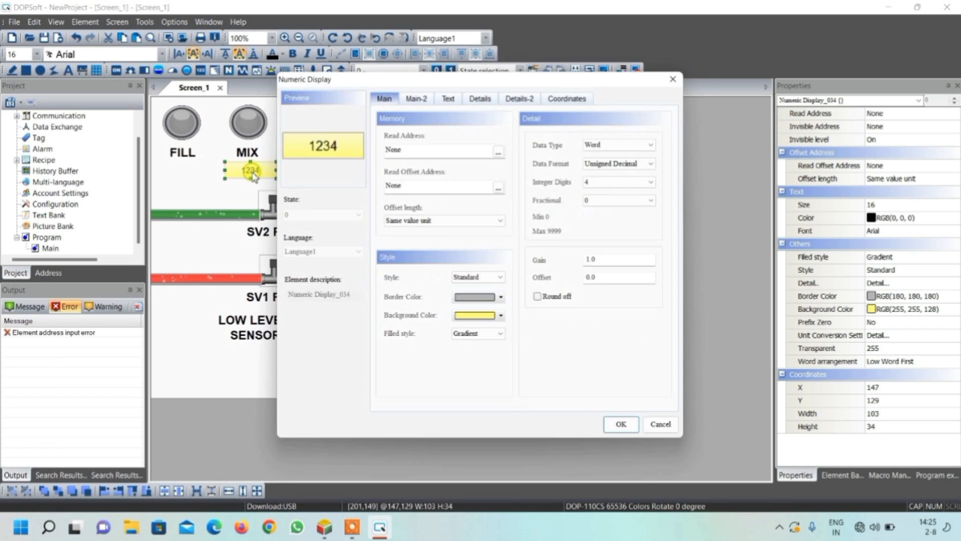
left_click(425, 147)
left_click(501, 151)
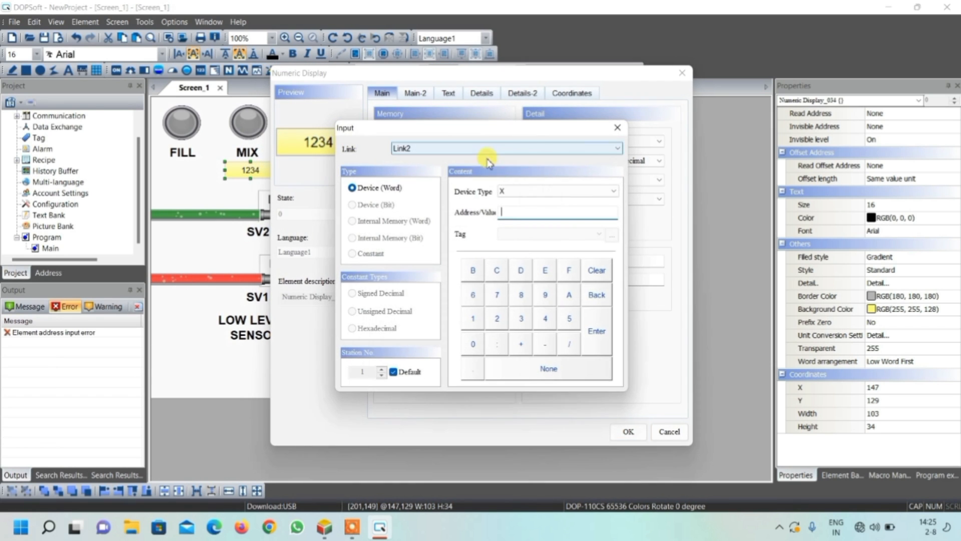
left_click(511, 191)
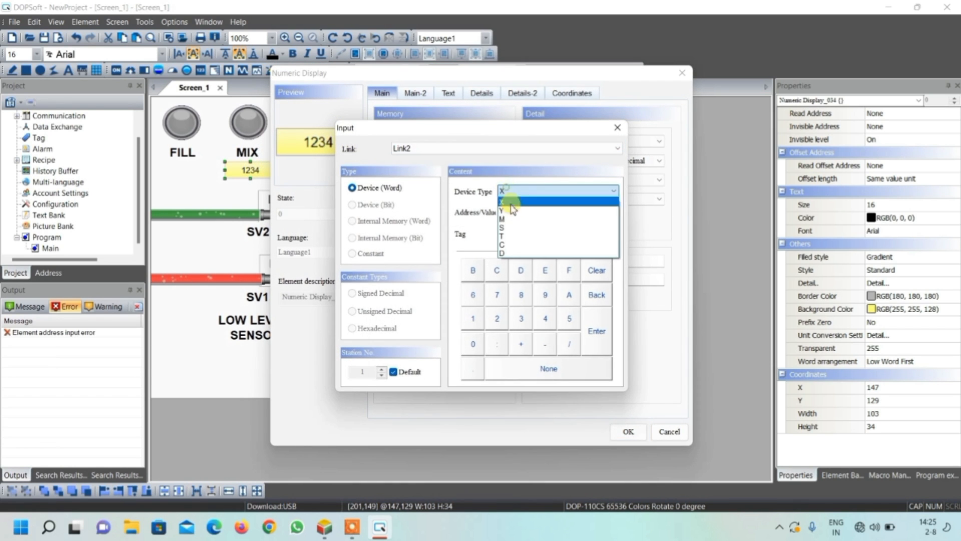
left_click(513, 237)
left_click(473, 344)
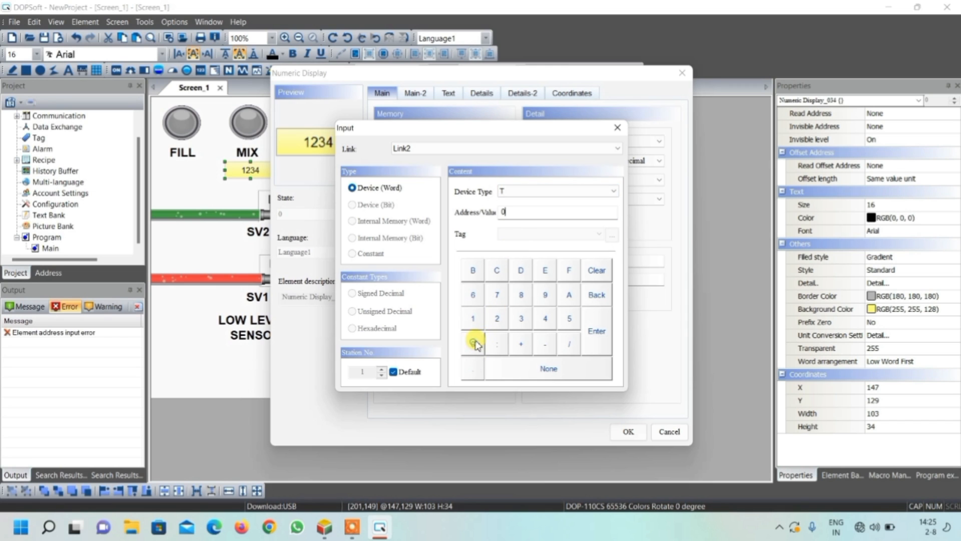
left_click(597, 333)
left_click(629, 433)
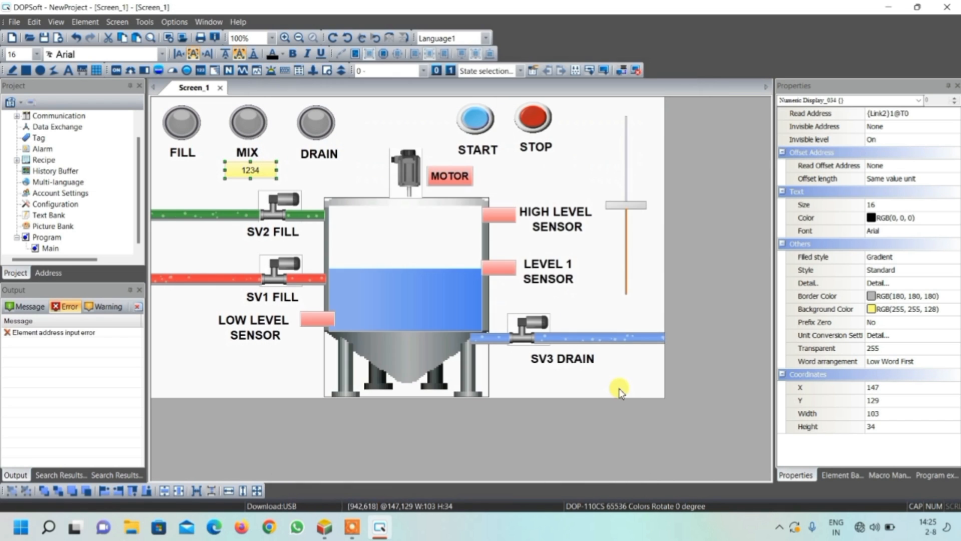
Run the offline simulation, bring the emulator in front of the online ladder in ISPSoft, and stop the running process
left_click(637, 71)
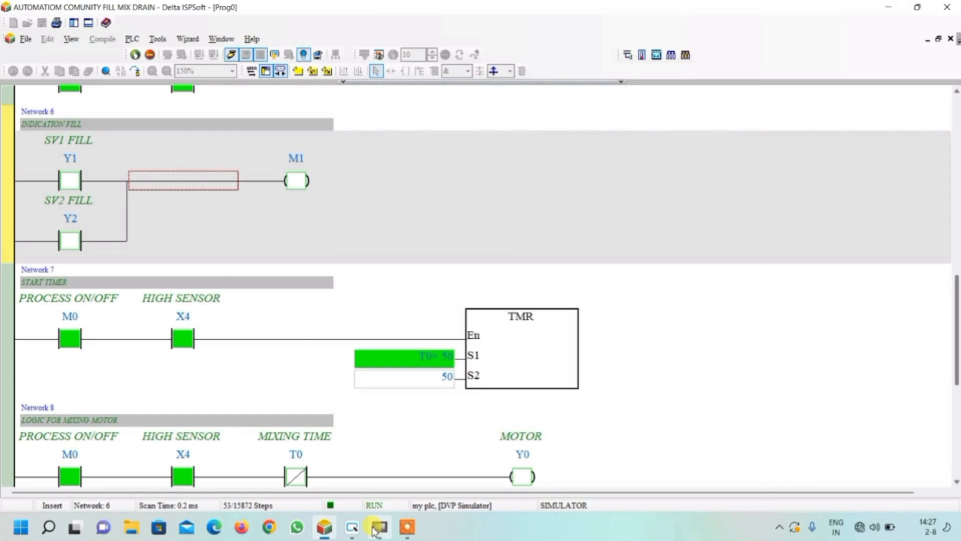
left_click(385, 529)
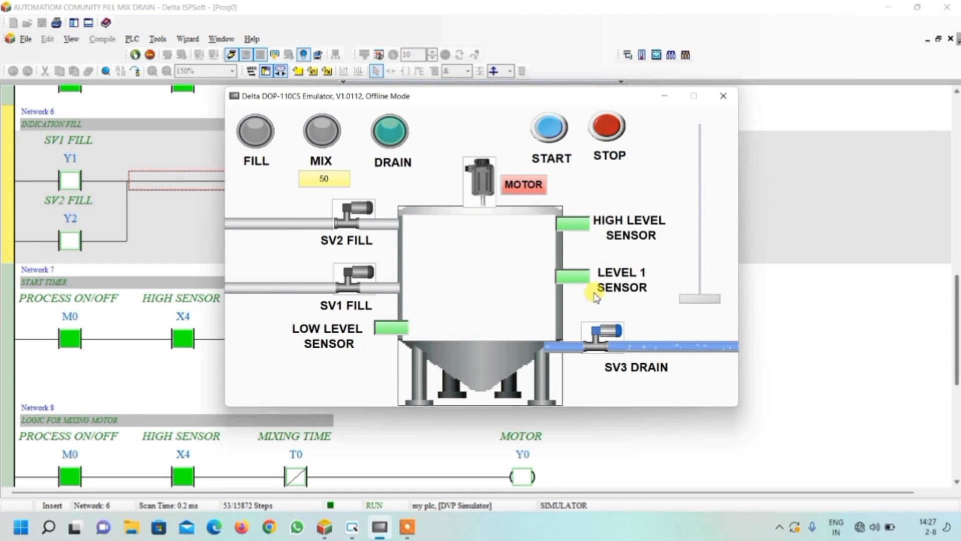
left_click(607, 134)
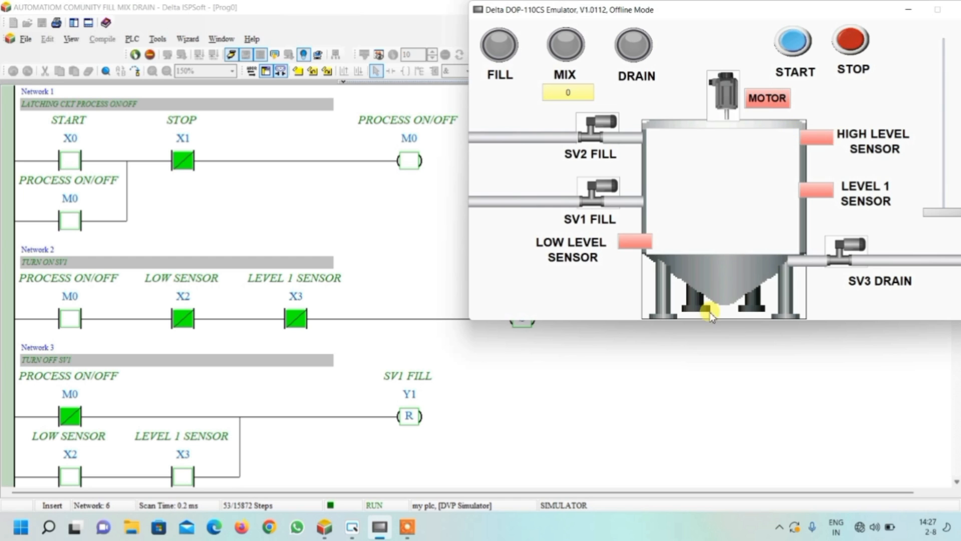
Start the process in the emulator and raise the tank to the LEVEL 1 sensor, activating the low level and level 1 sensors
left_click(791, 50)
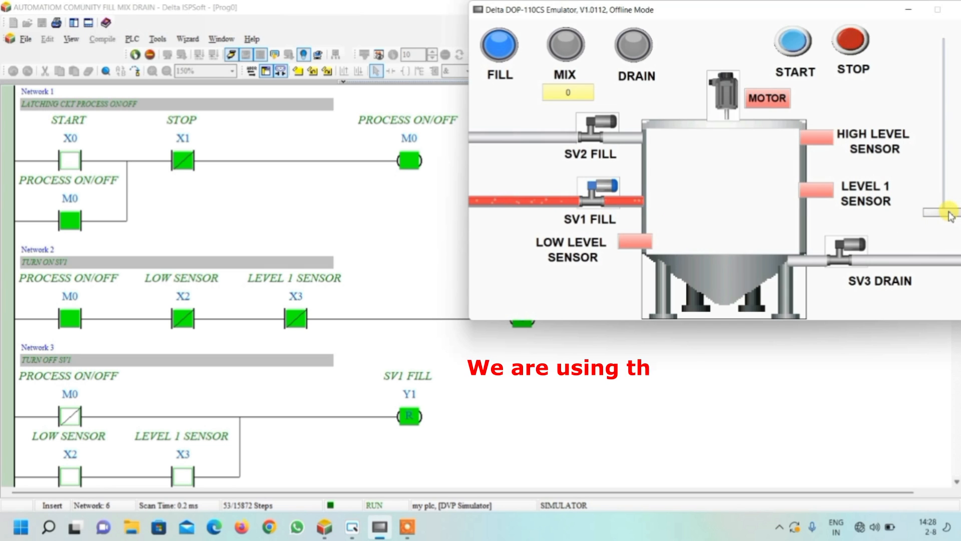
left_click_drag(949, 213, 950, 182)
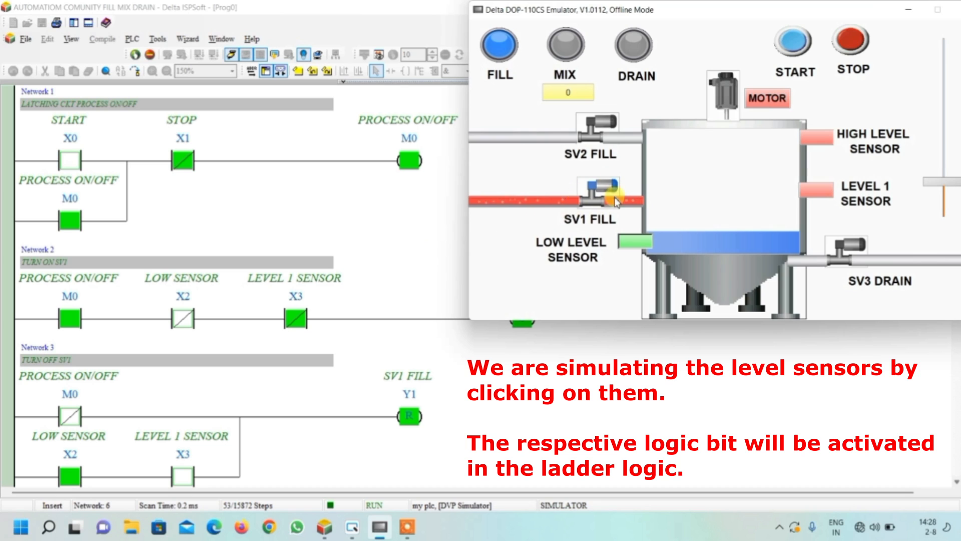
scroll(224, 341, "down", 3)
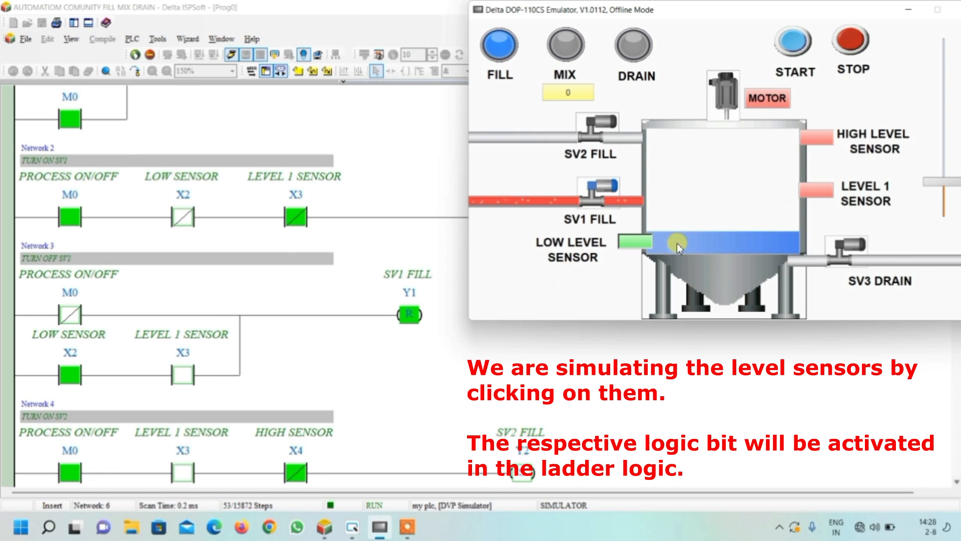
left_click_drag(935, 180, 935, 125)
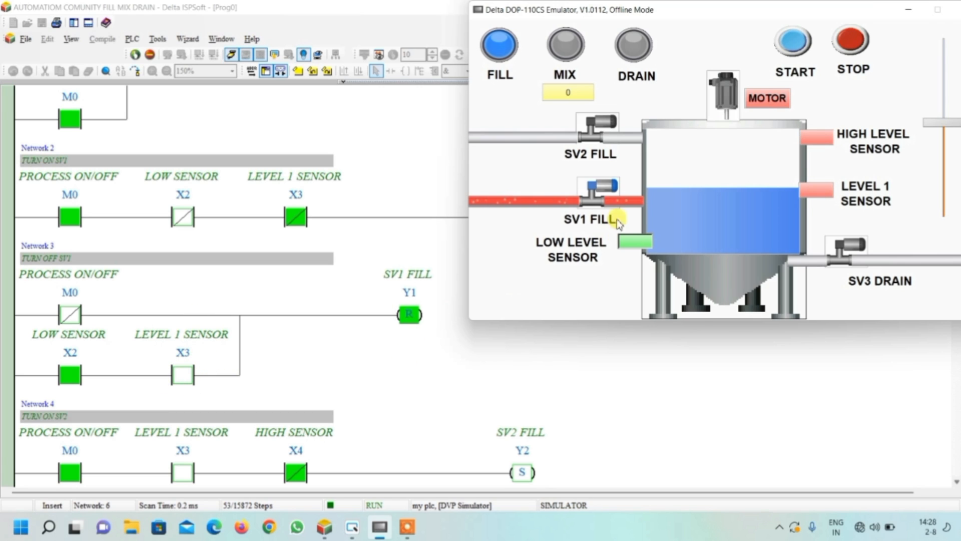
left_click(821, 193)
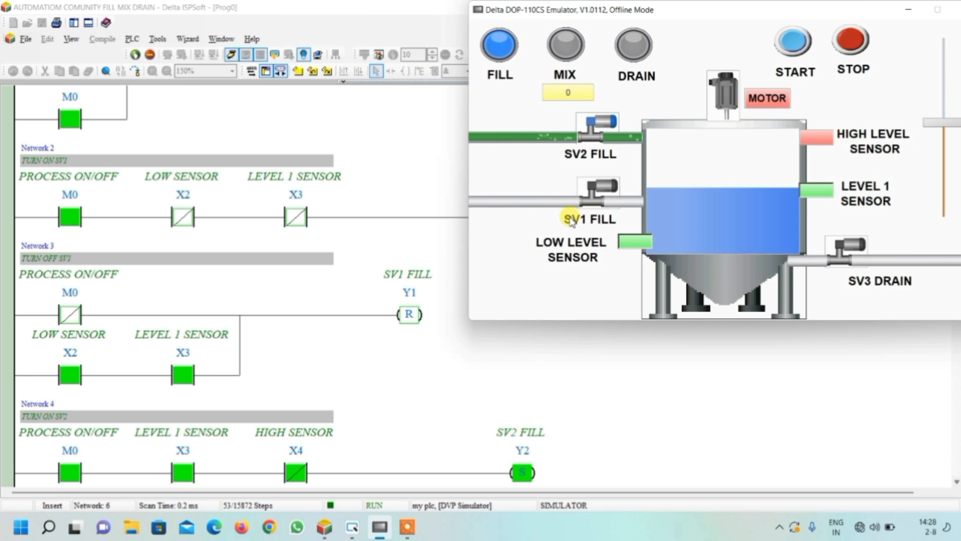
Raise the tank level to full and activate the high level sensor while following the SV2 fill networks
scroll(209, 378, "down", 1)
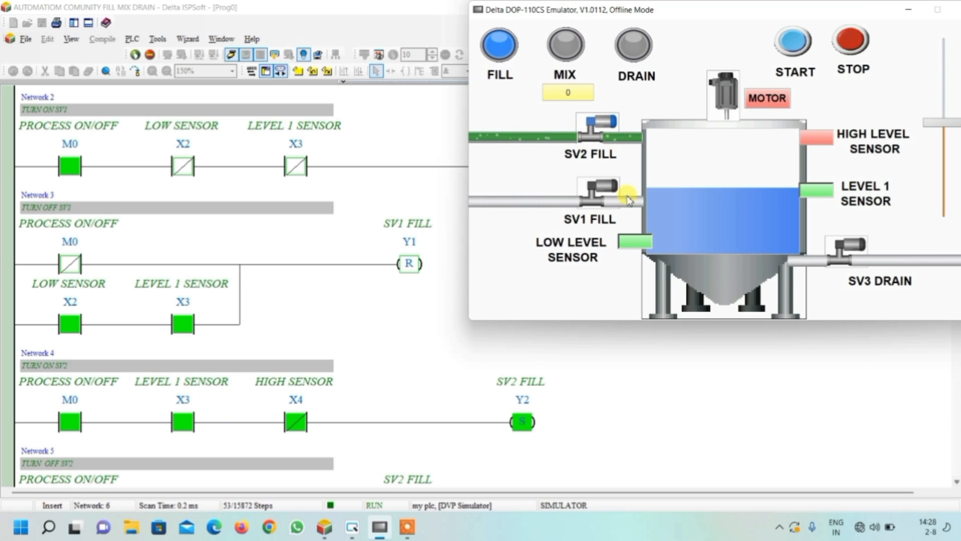
scroll(407, 262, "down", 5)
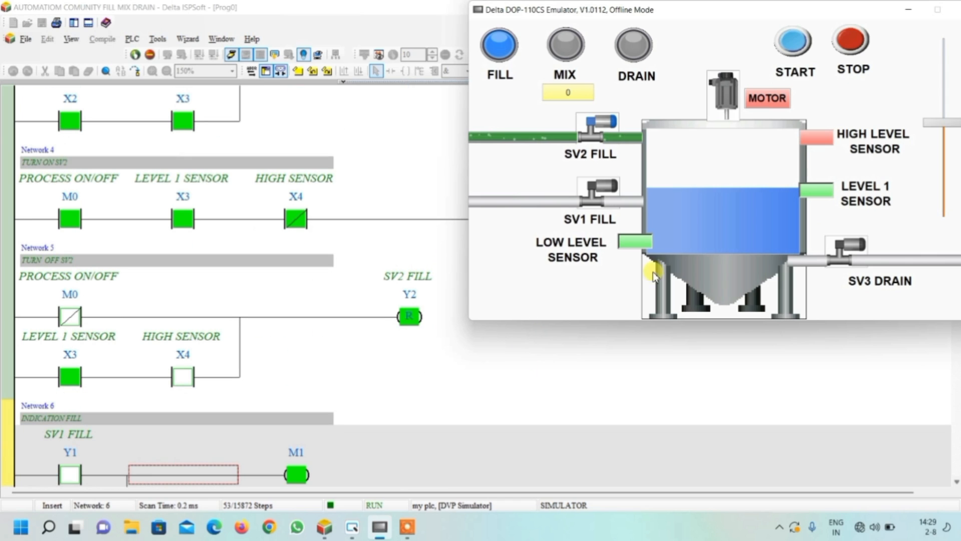
left_click_drag(943, 124, 945, 40)
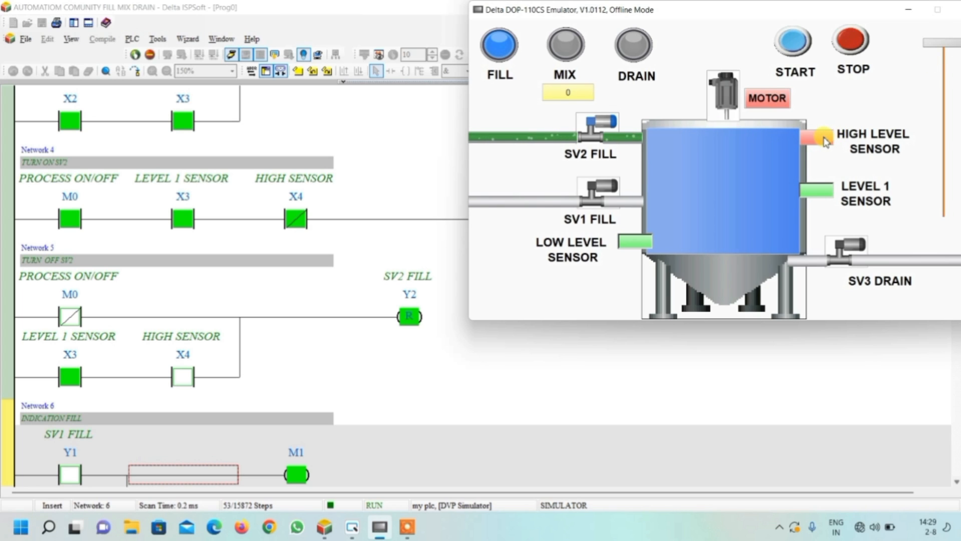
left_click(824, 139)
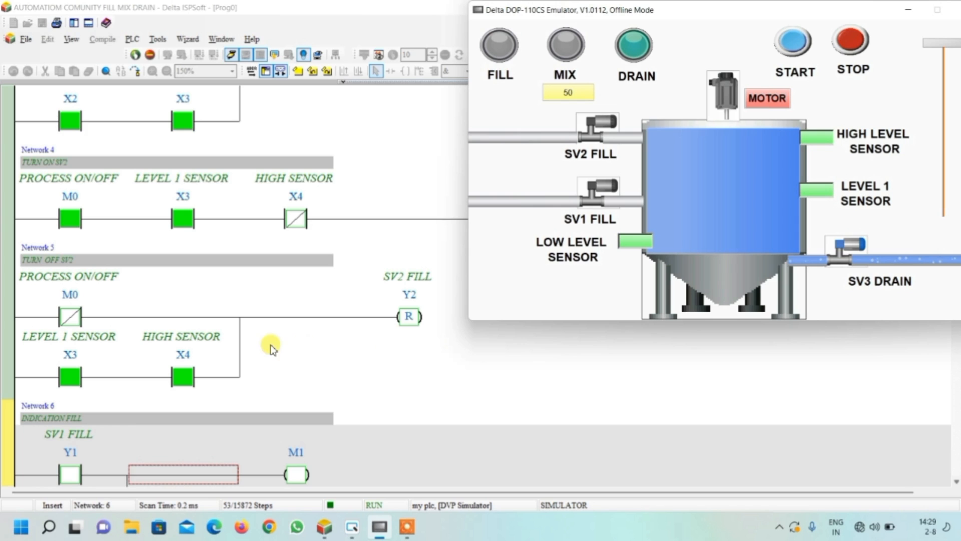
Examine ladder networks 6 to 10 for the fill indication, mixing timer, motor and SV3 drain logic
scroll(271, 346, "down", 8)
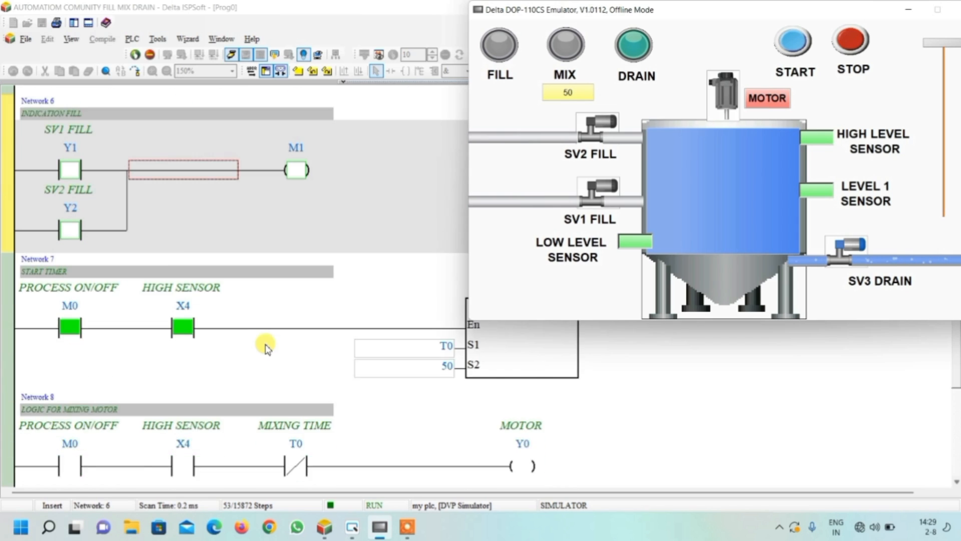
scroll(266, 345, "down", 2)
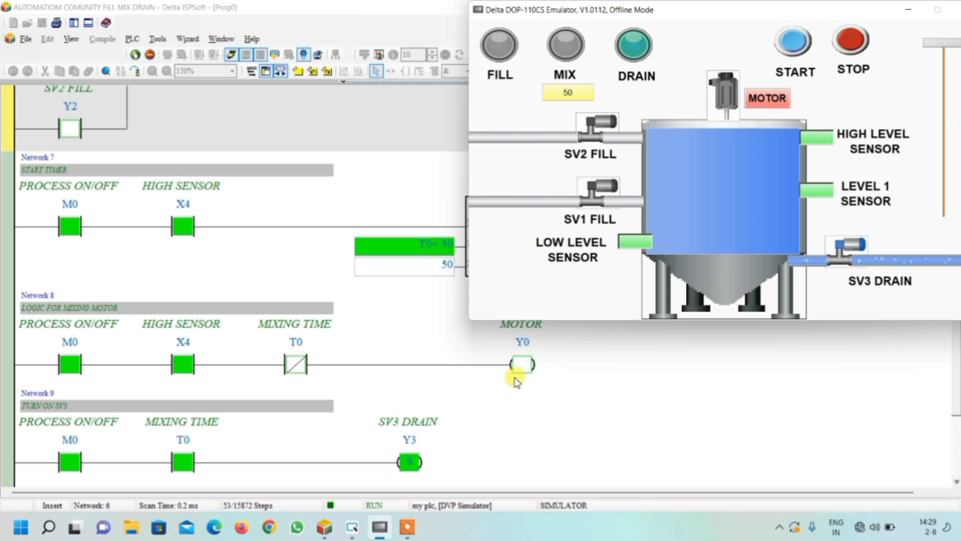
scroll(378, 353, "down", 2)
scroll(378, 353, "down", 2)
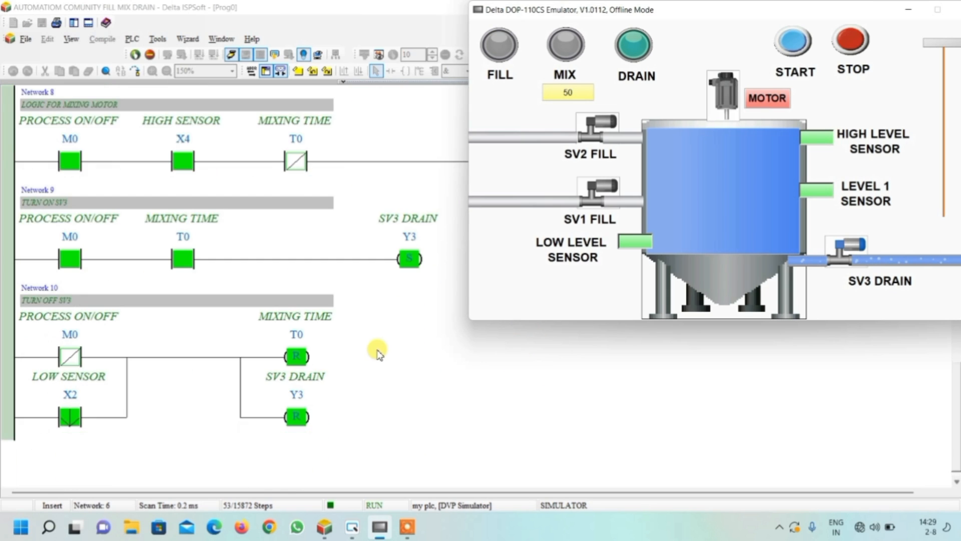
scroll(376, 353, "up", 5)
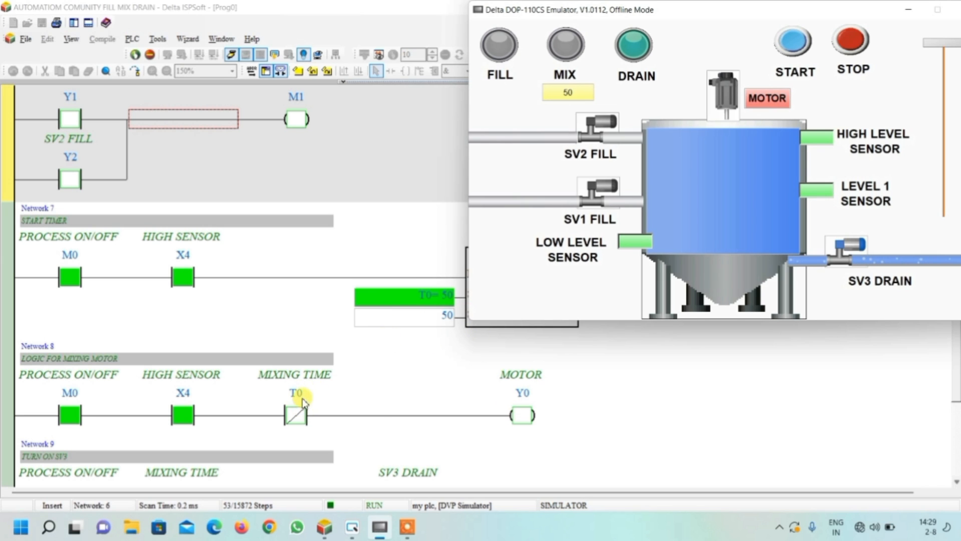
scroll(521, 396, "down", 3)
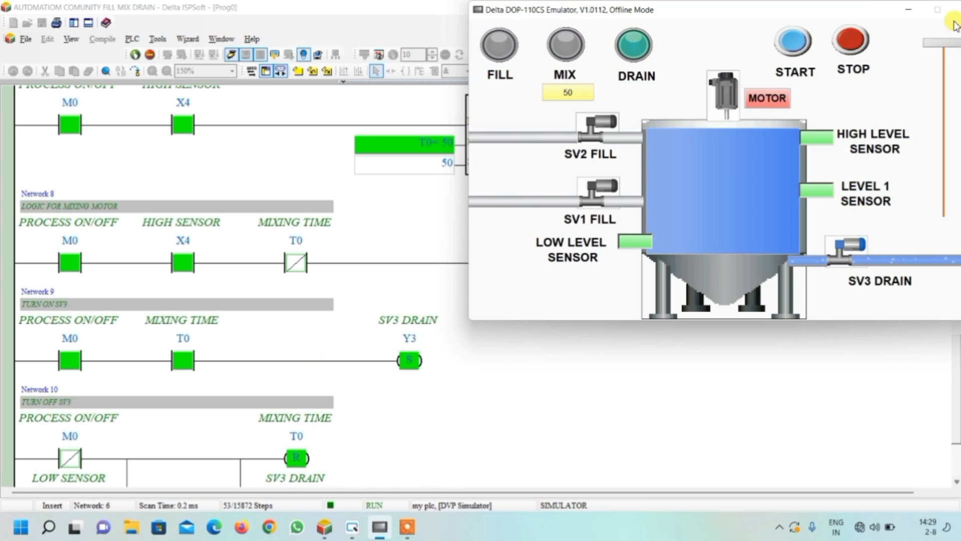
Lower the tank level below the high level sensor, deactivate that sensor, and check the fill indication network
left_click_drag(947, 42, 951, 89)
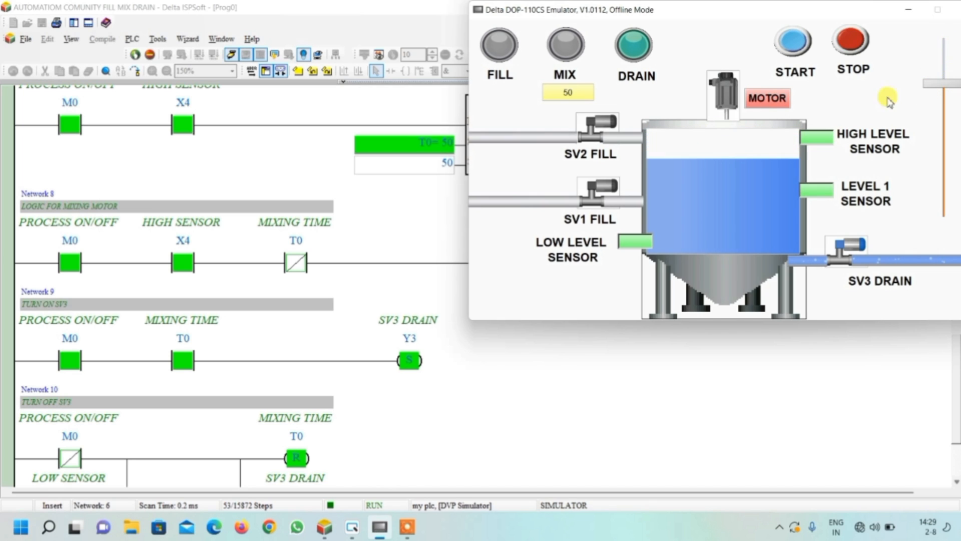
left_click(827, 141)
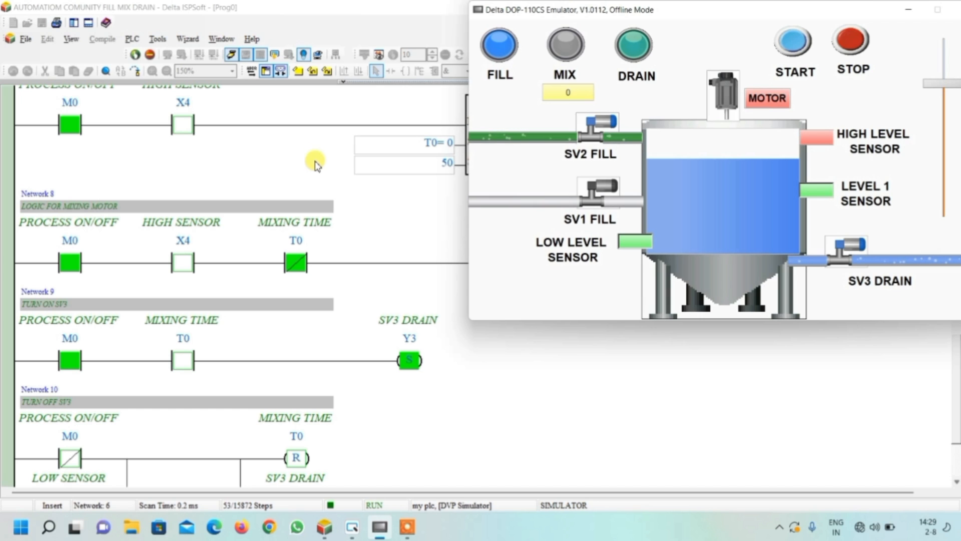
scroll(316, 162, "up", 10)
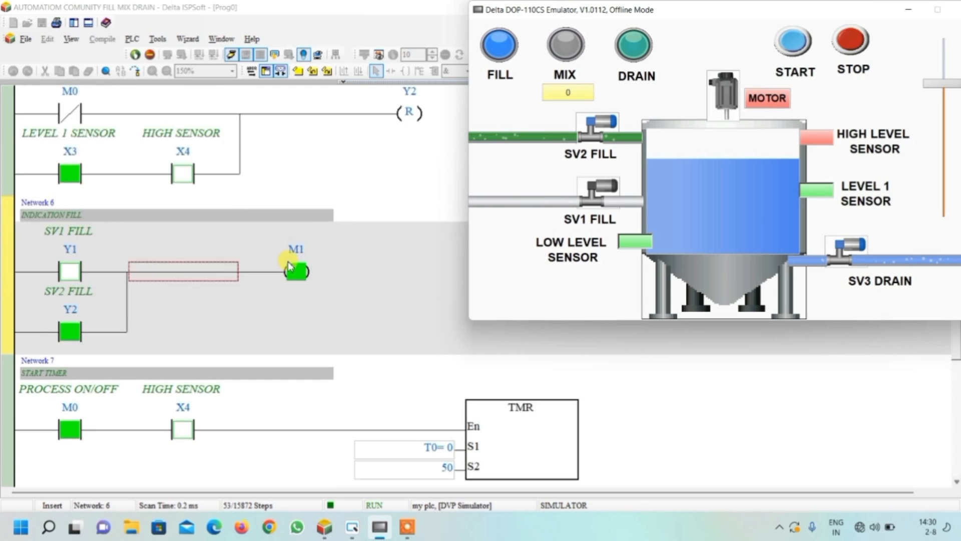
Examine networks 2 to 4 for the SV1 and SV2 fill logic and compare them with the valves in the emulator
scroll(289, 265, "up", 10)
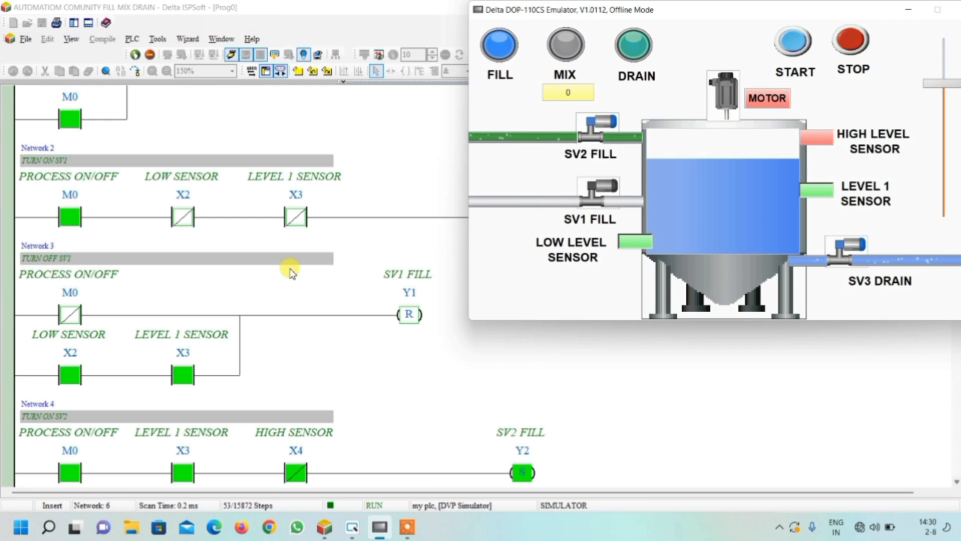
scroll(289, 270, "down", 1)
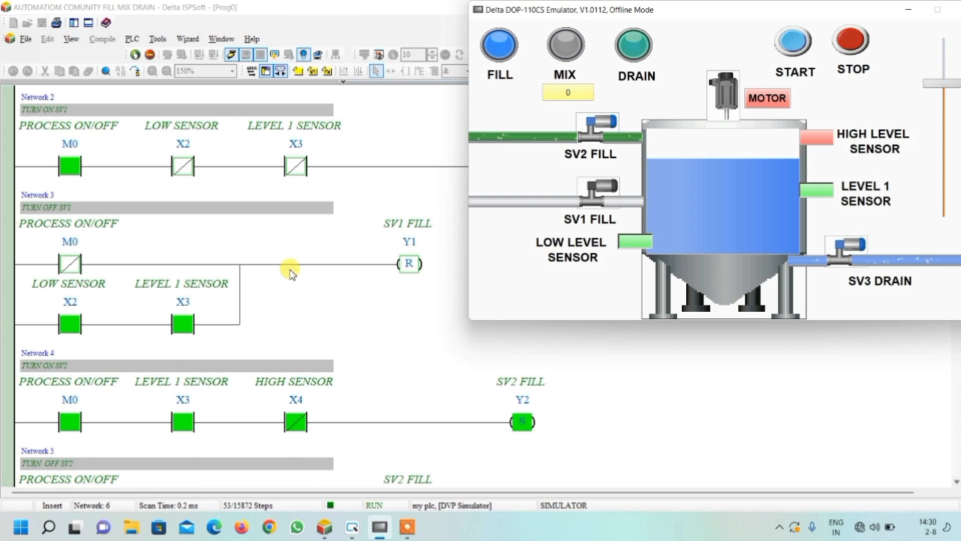
left_click(375, 422)
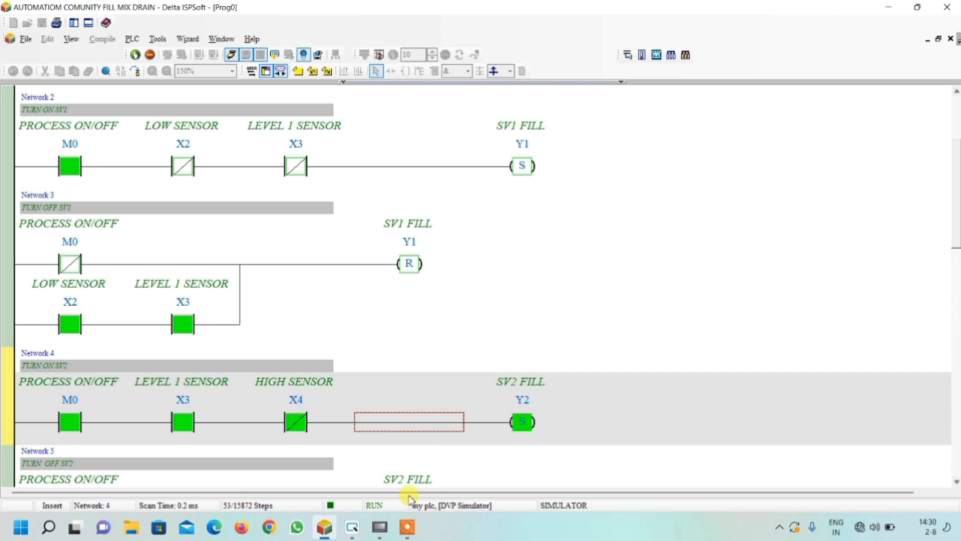
left_click(379, 526)
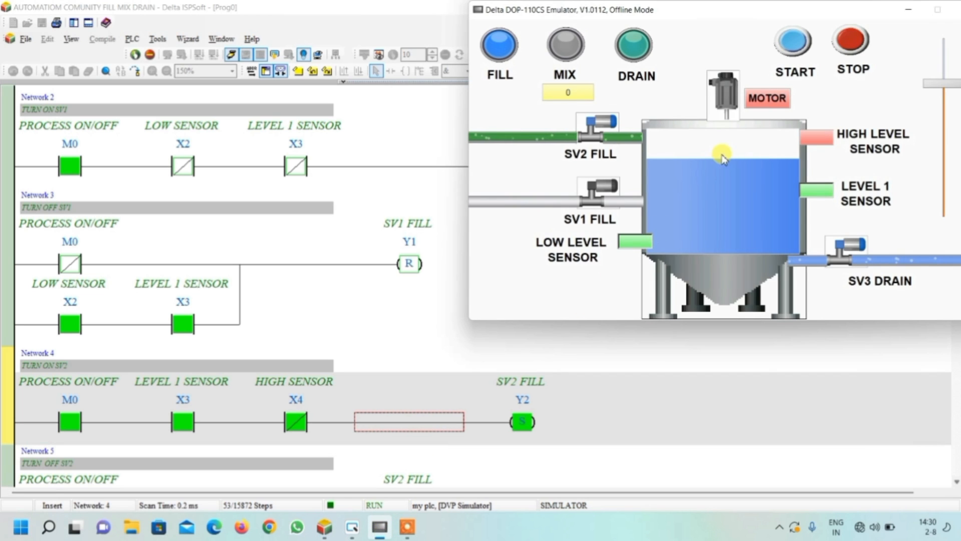
Close the HMI emulator and return to ISPSoft to take the ladder program out of online monitoring
left_click(957, 10)
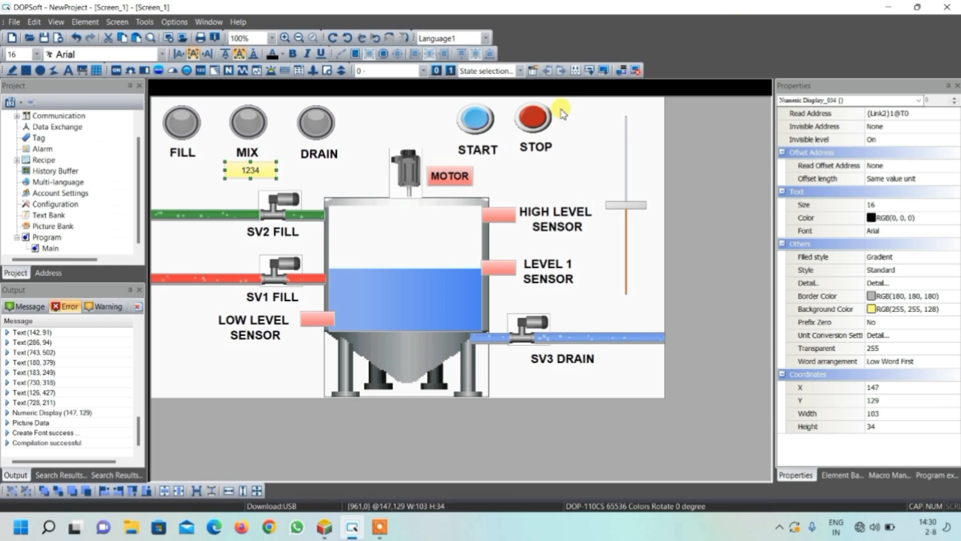
left_click(332, 524)
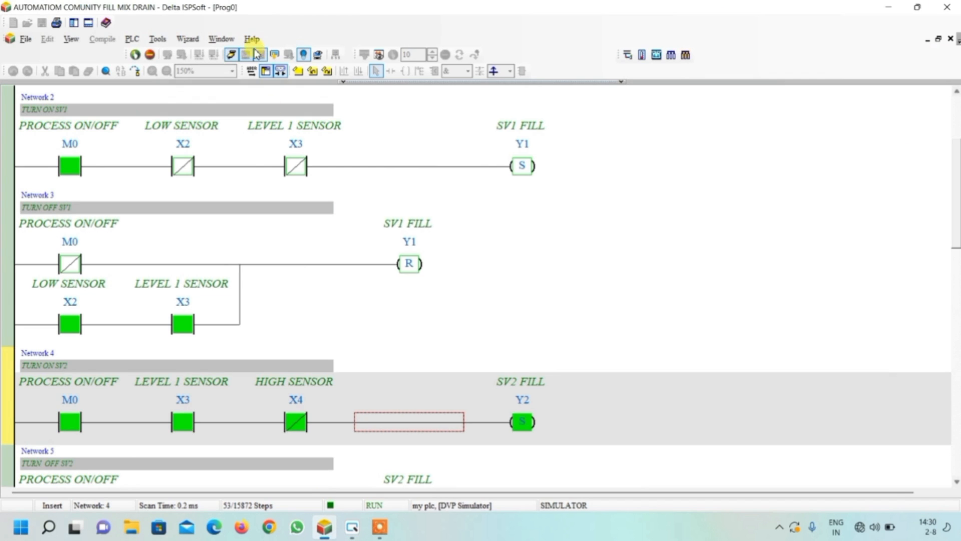
left_click(232, 55)
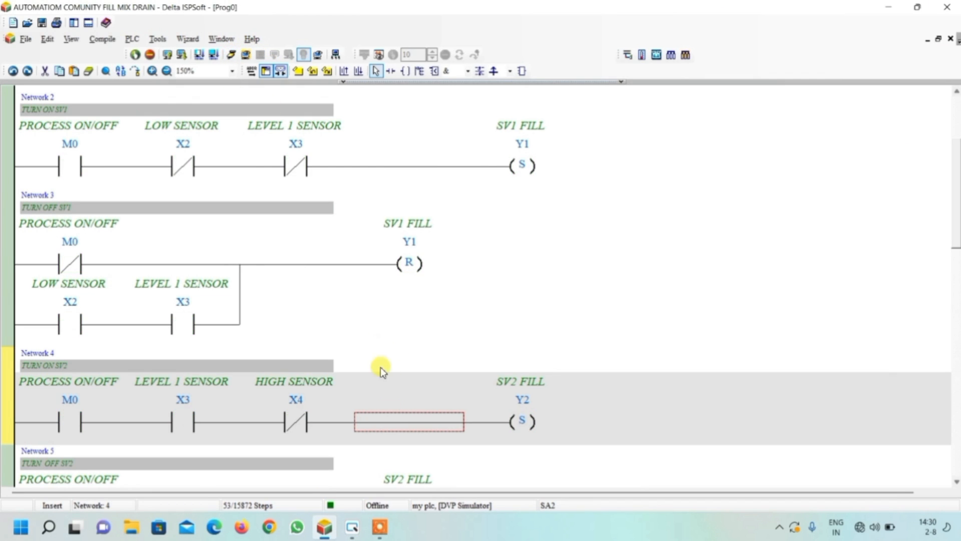
left_click(391, 71)
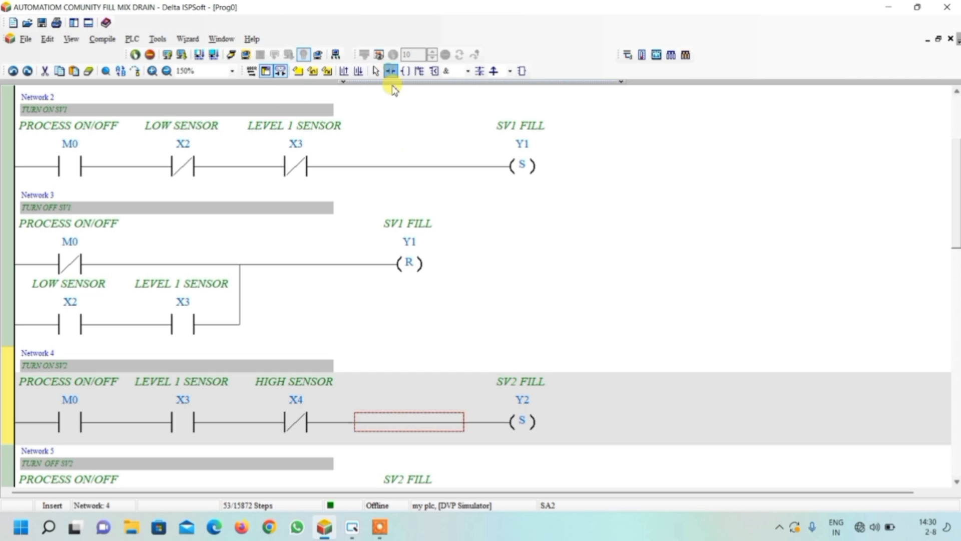
left_click(389, 416)
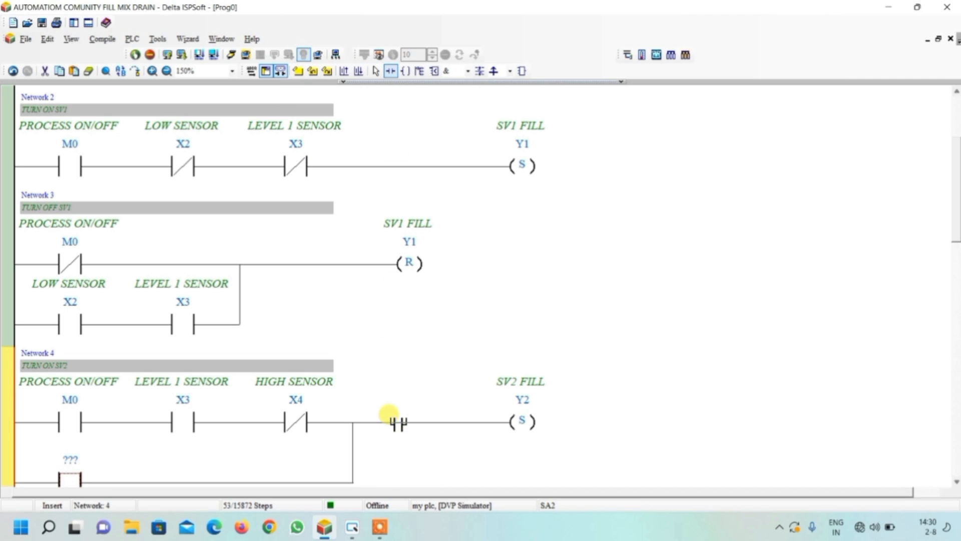
key("ctrl+z")
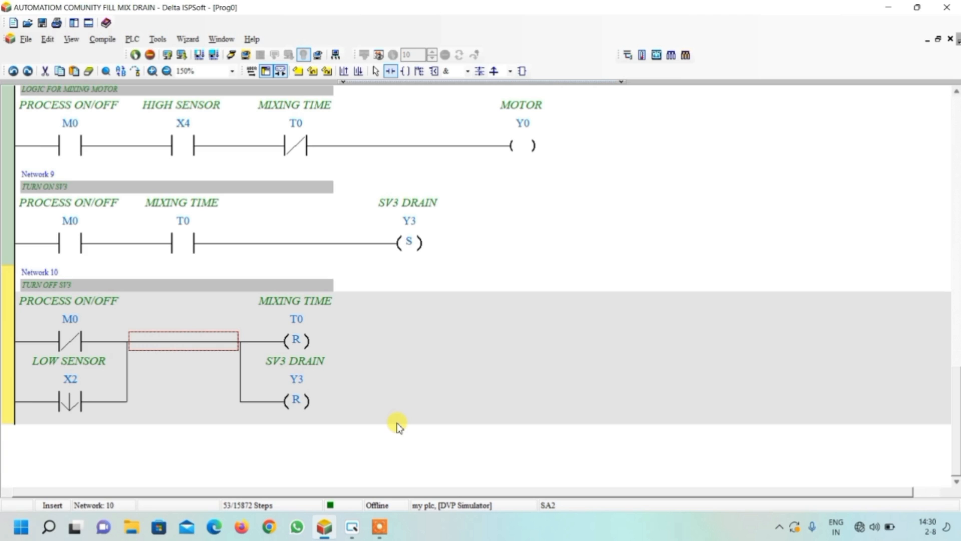
Insert a normally closed Y3 (SV3 DRAIN) contact in network 4 between the X4 contact and the SV2 FILL set coil
scroll(398, 426, "up", 15)
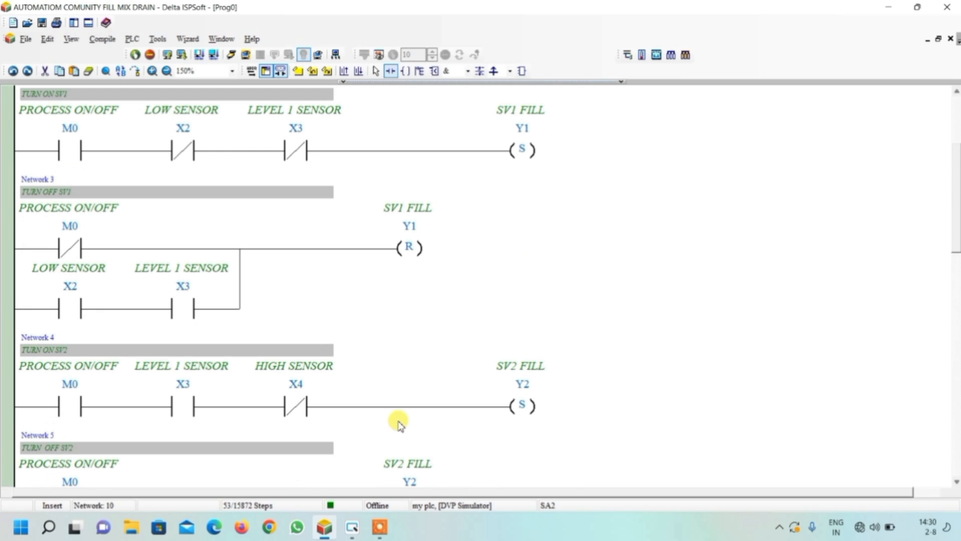
scroll(400, 425, "up", 1)
left_click(409, 456)
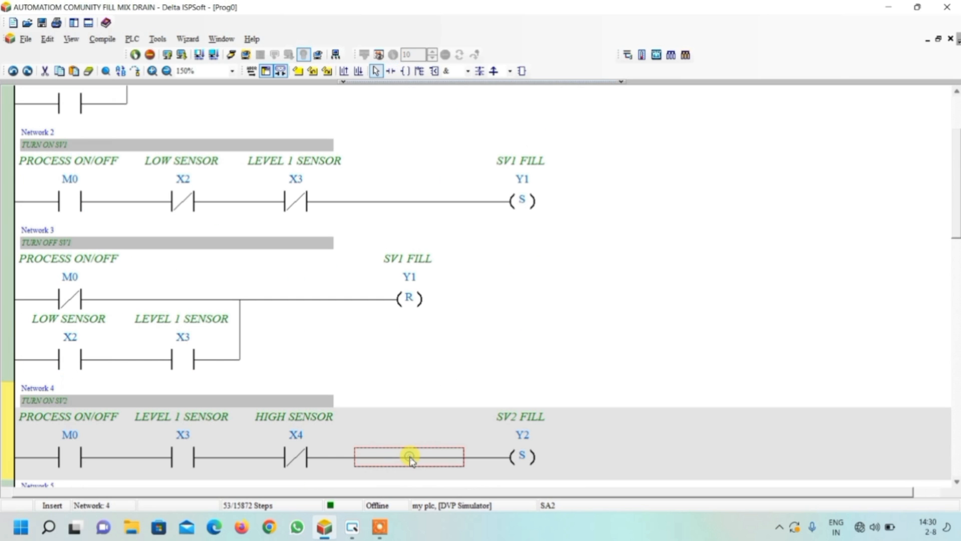
left_click(391, 71)
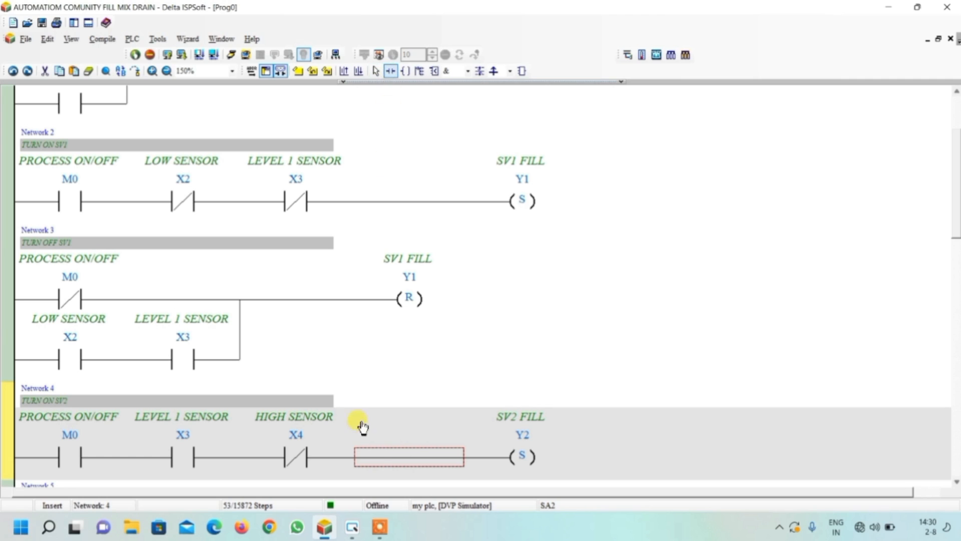
left_click(378, 447)
key("Escape")
double_click(410, 437)
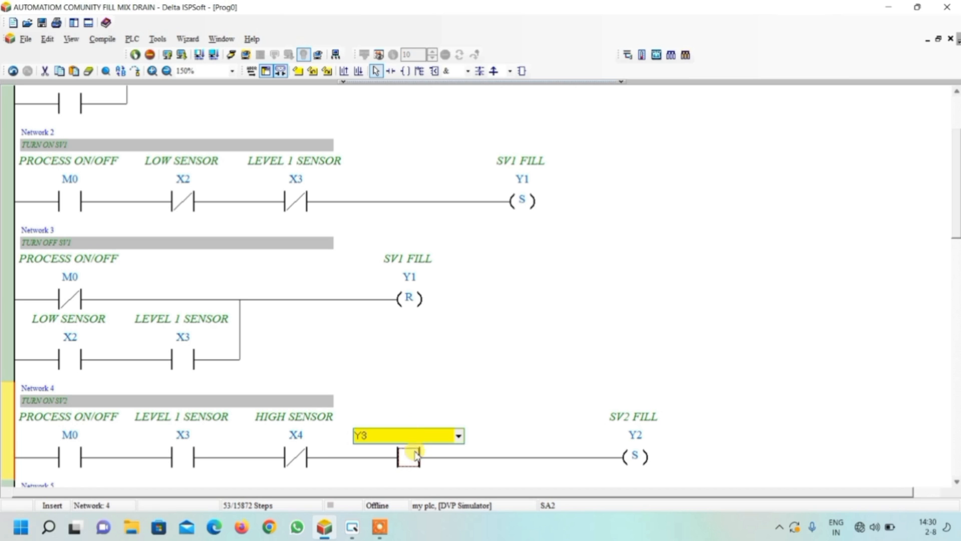
left_click(411, 456)
left_click(398, 457)
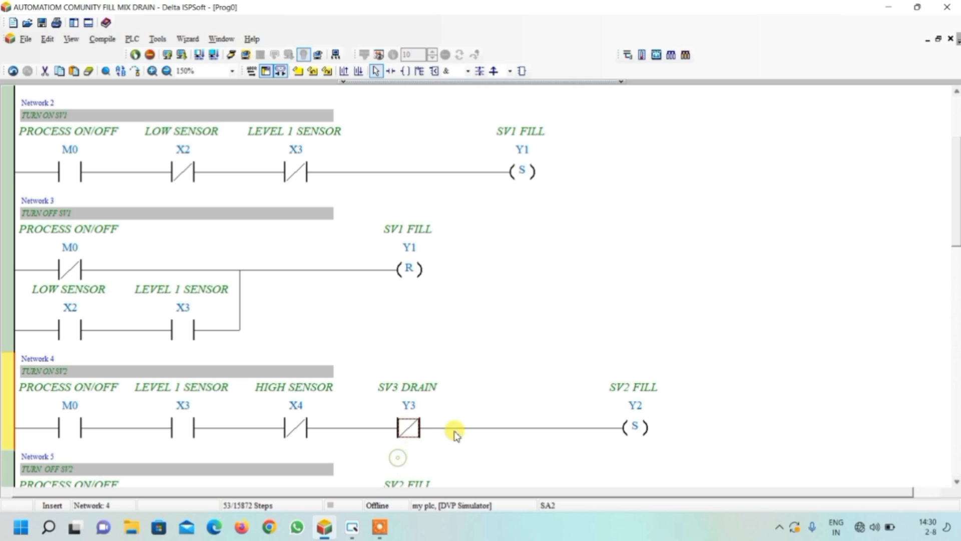
Insert a normally closed Y3 (SV3 DRAIN) contact in network 2 between the X3 contact and the SV1 FILL set coil
scroll(457, 429, "down", 2)
scroll(457, 429, "up", 3)
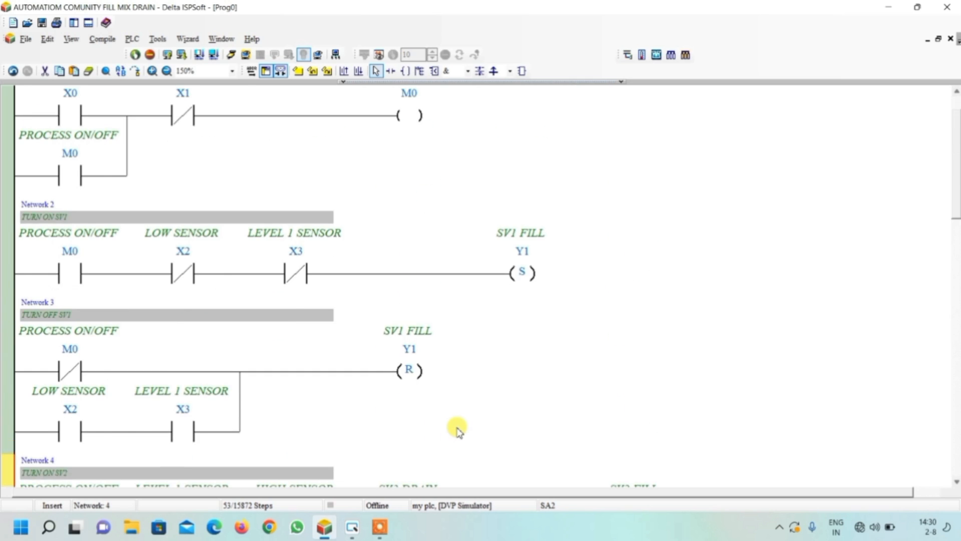
scroll(457, 429, "up", 1)
left_click(391, 317)
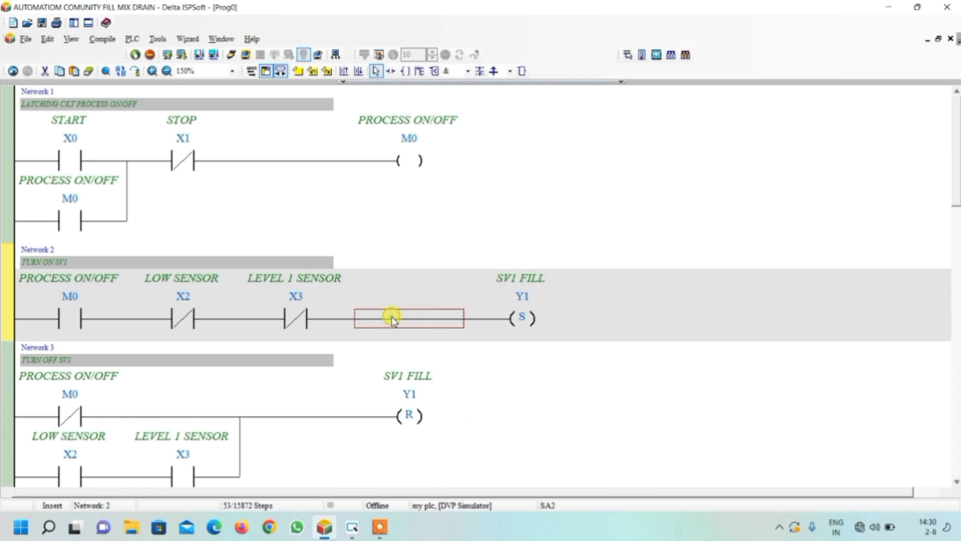
left_click(390, 71)
scroll(407, 316, "down", 2)
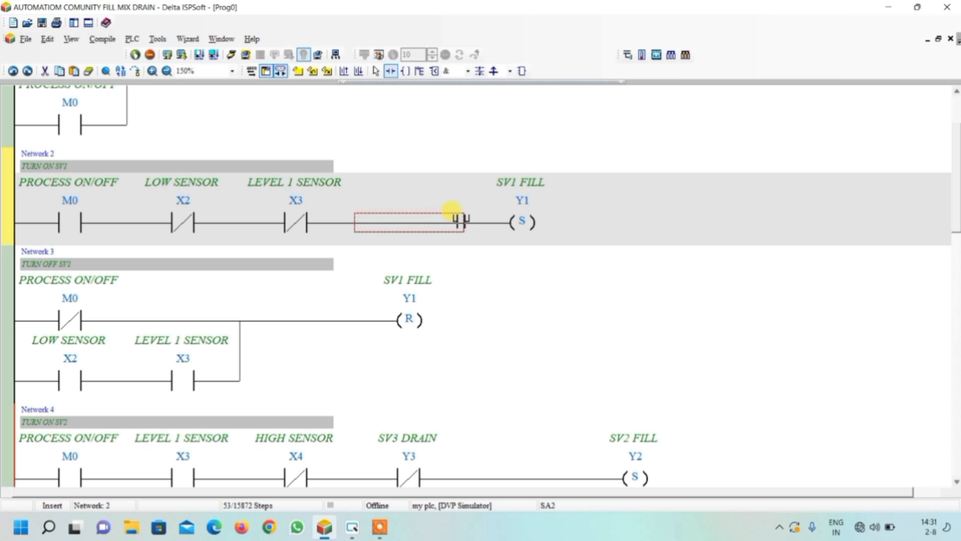
left_click(373, 221)
key("Escape")
left_click(409, 200)
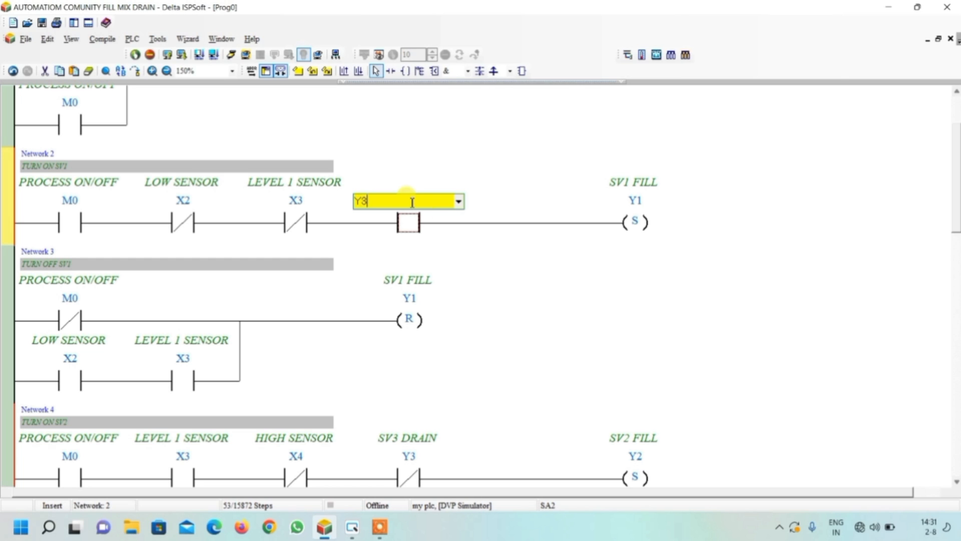
key("Return")
left_click(388, 250)
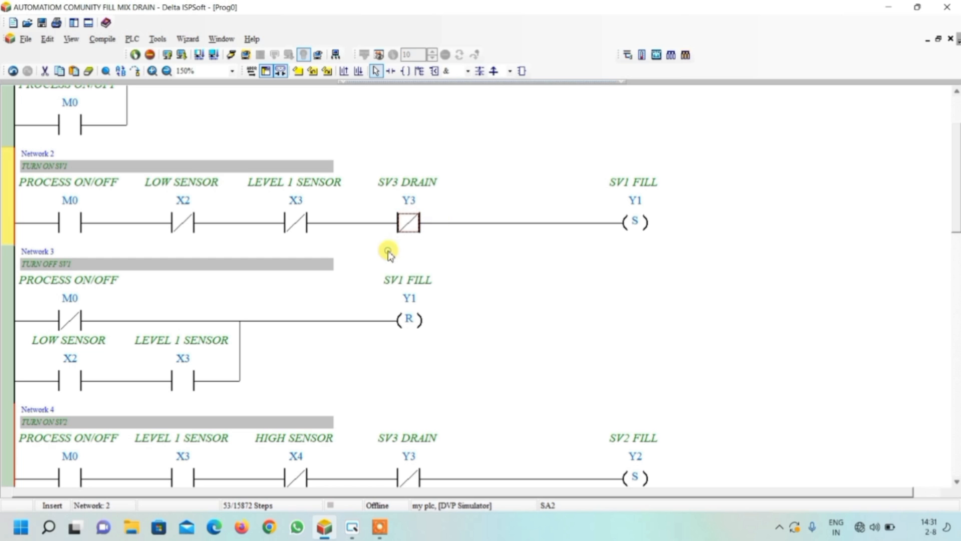
Compile the ladder program, download it to the simulated PLC and return the PLC to the running state
scroll(485, 248, "down", 3)
scroll(485, 247, "up", 3)
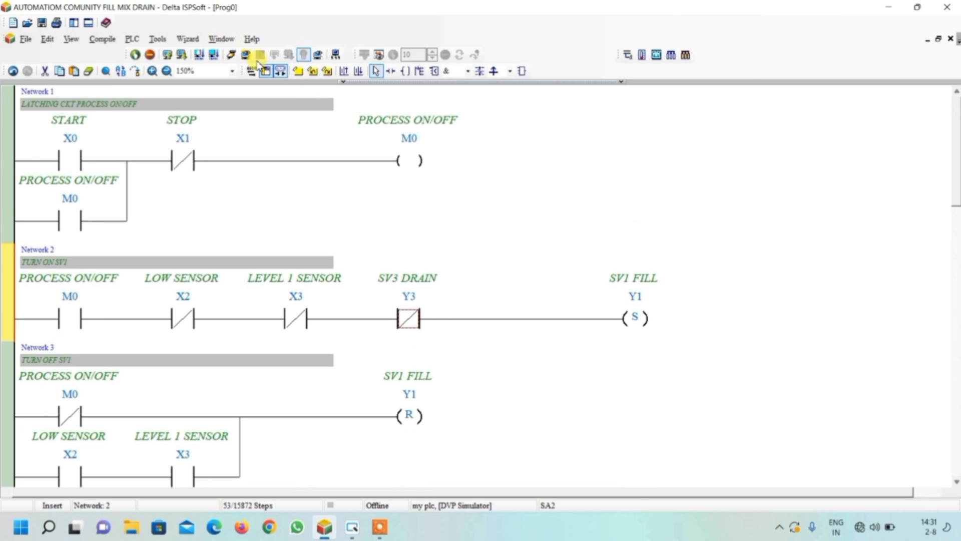
left_click(216, 57)
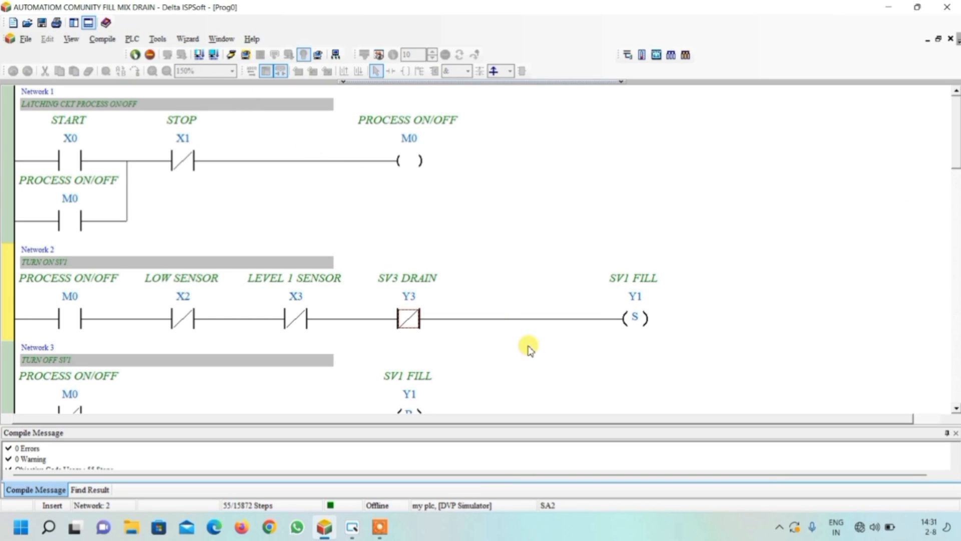
key("ctrl+F8")
left_click(626, 376)
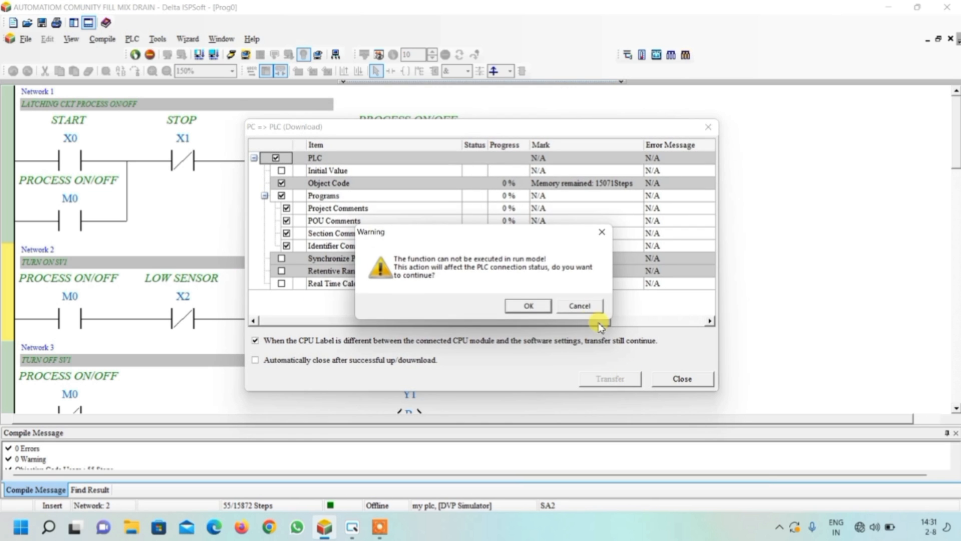
left_click(544, 309)
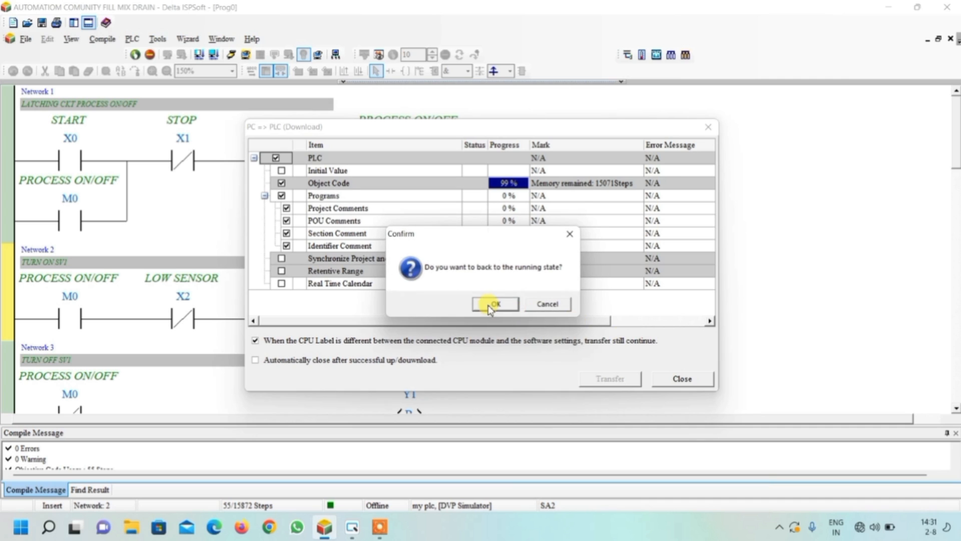
left_click(492, 305)
left_click(675, 379)
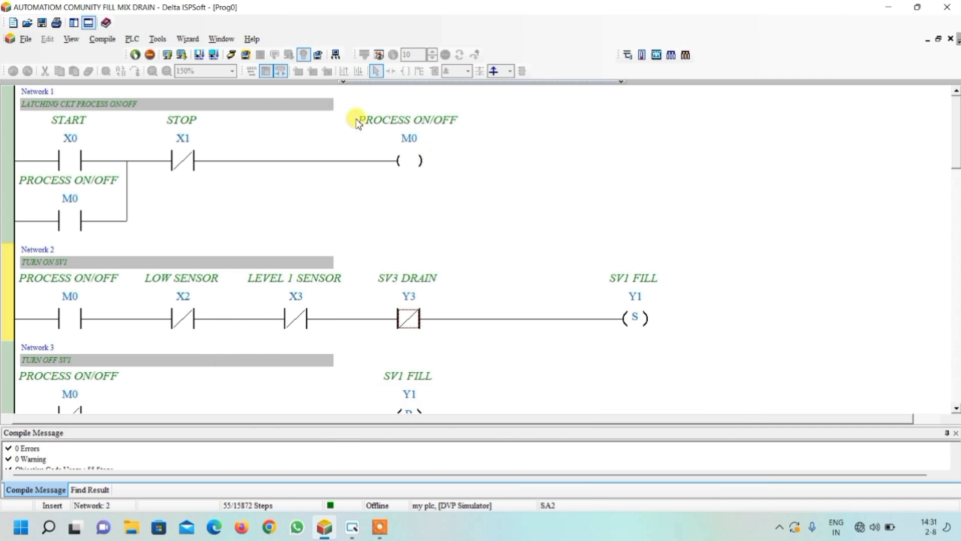
Switch to DOPSoft, launch the offline emulator for the tank screen and start the process
left_click(352, 527)
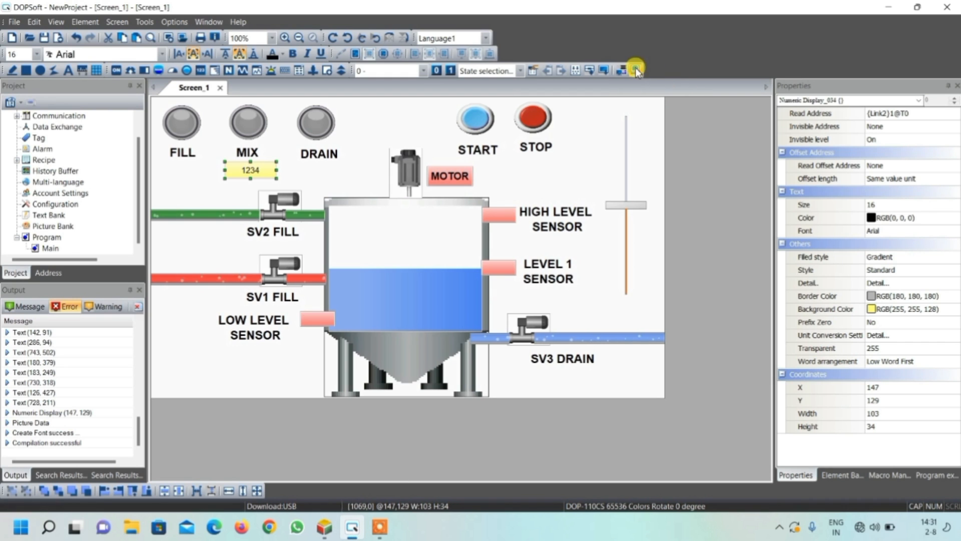
left_click(635, 71)
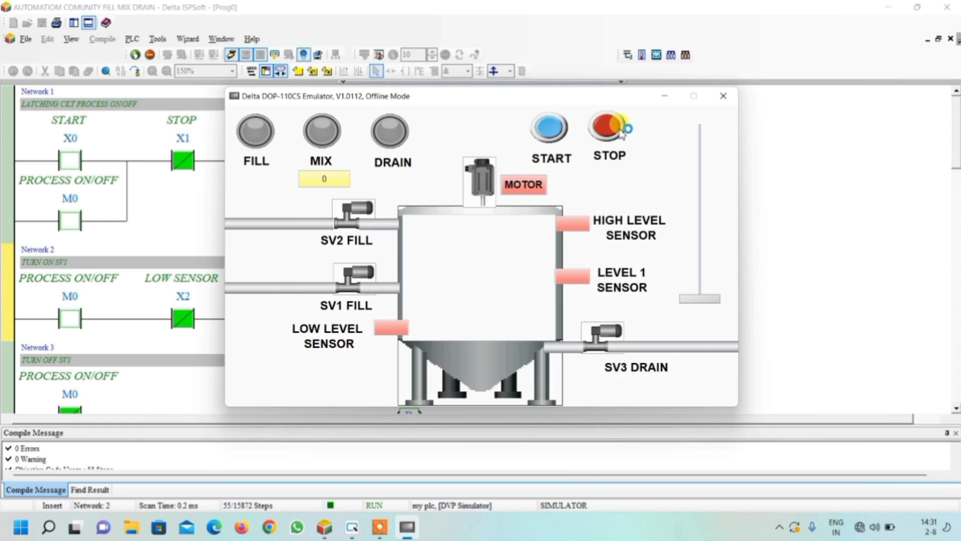
left_click(550, 128)
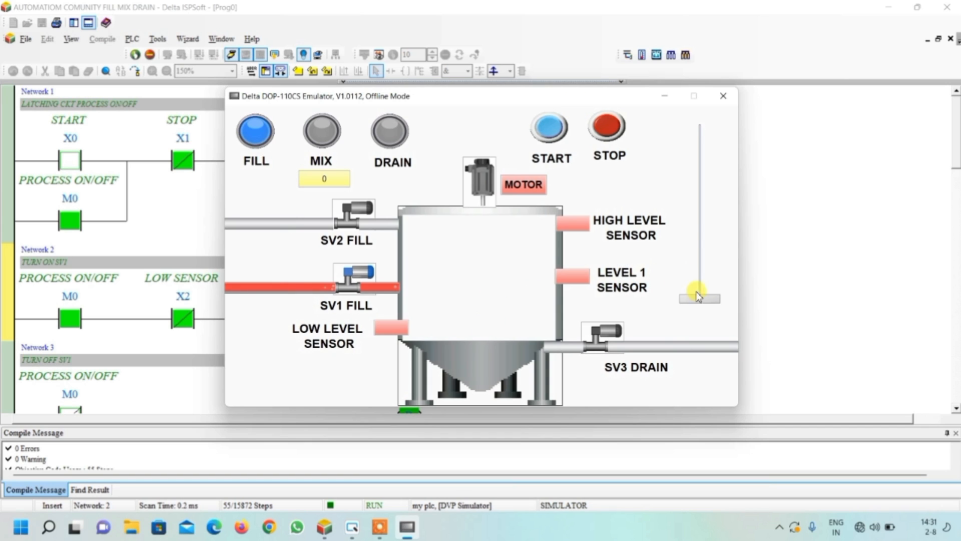
Activate the low level and level 1 sensors, raise the tank level to full and activate the high level sensor
left_click(399, 328)
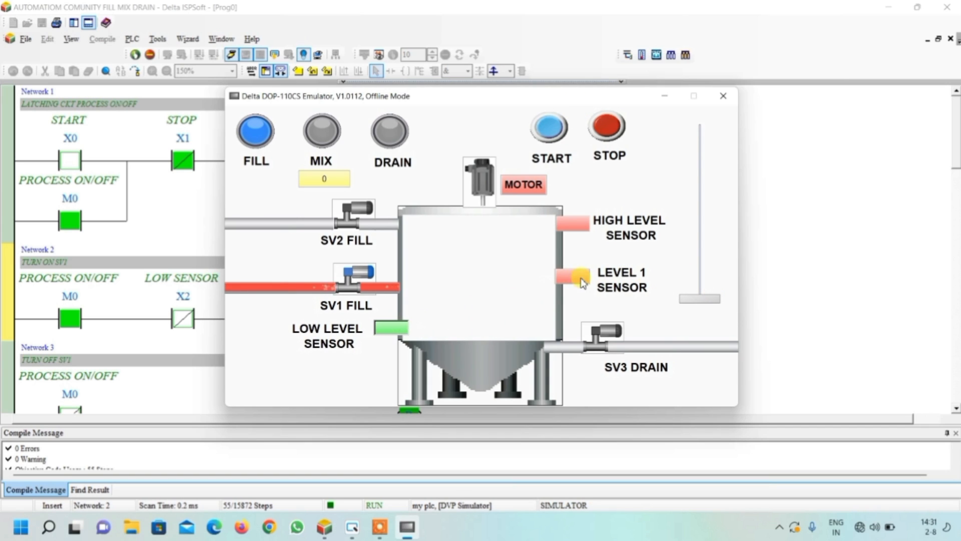
left_click(574, 276)
left_click_drag(711, 299, 709, 134)
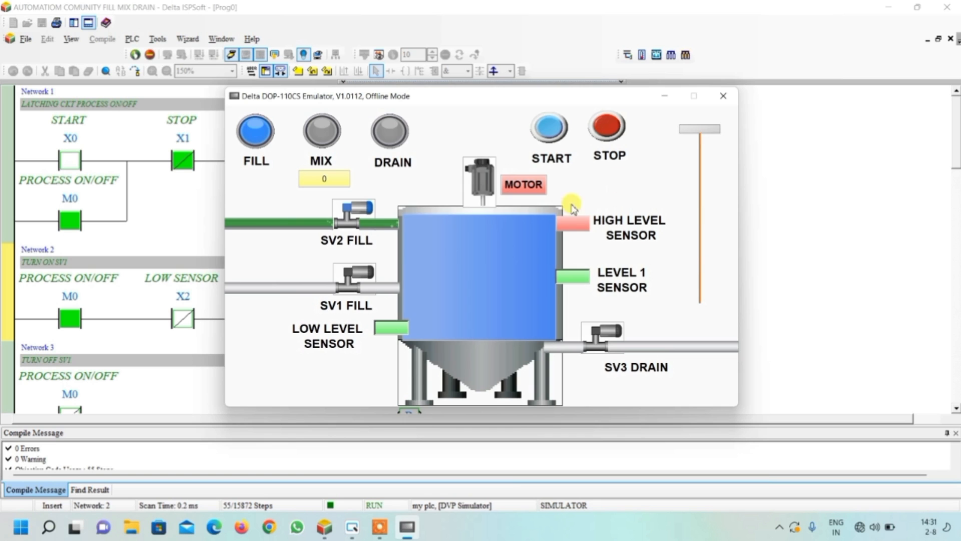
left_click(574, 221)
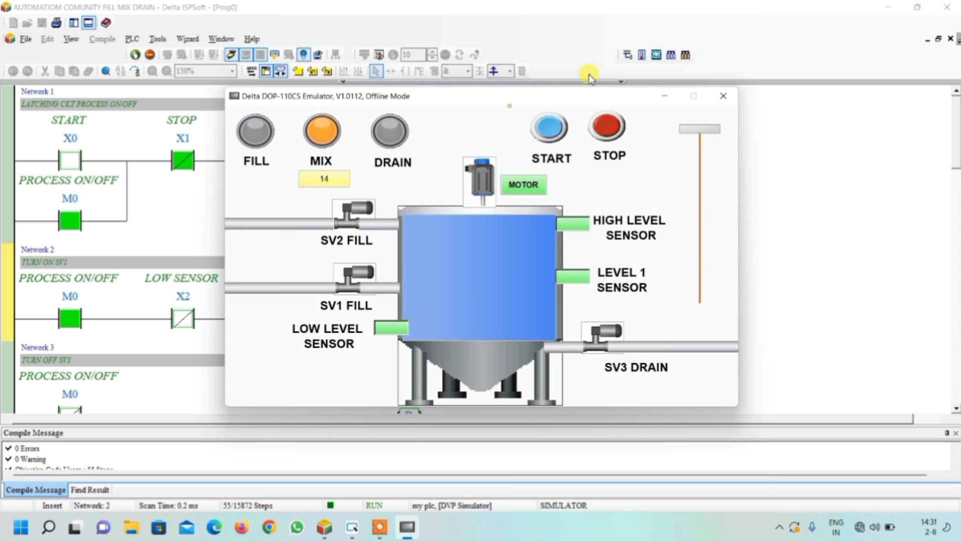
Lower the tank level in stages during draining, deactivating the high level sensor and the level 1 sensor as each is passed
left_click_drag(516, 99, 723, 14)
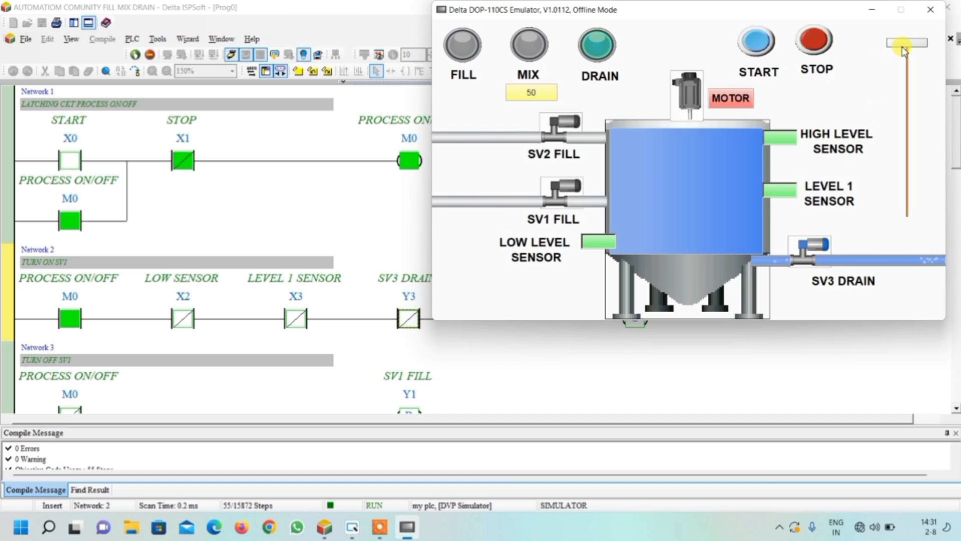
left_click_drag(904, 48, 906, 71)
left_click(784, 142)
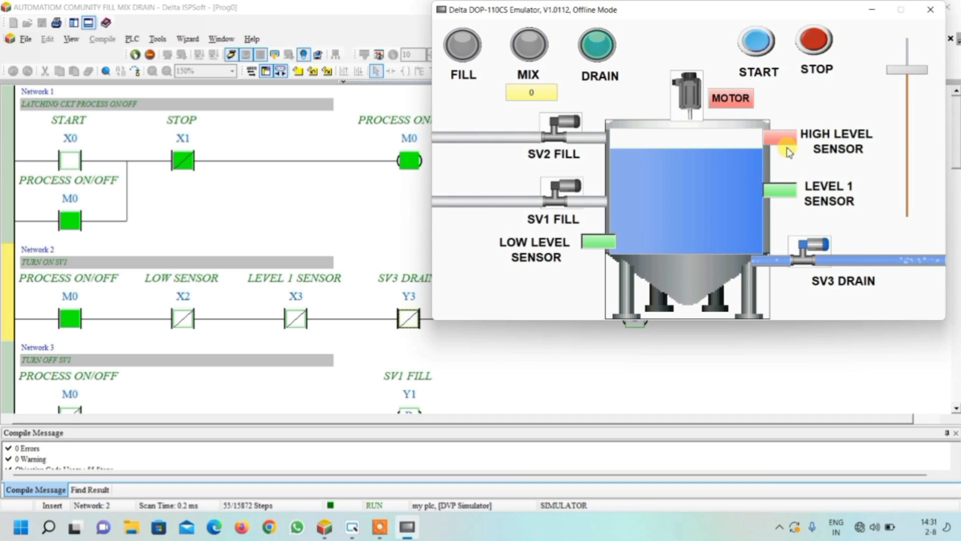
left_click_drag(908, 70, 908, 146)
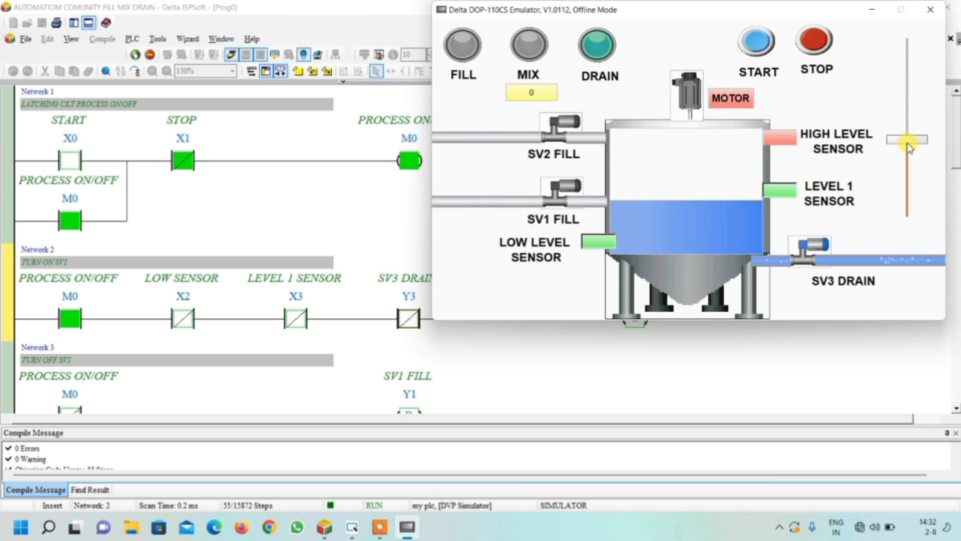
left_click(779, 194)
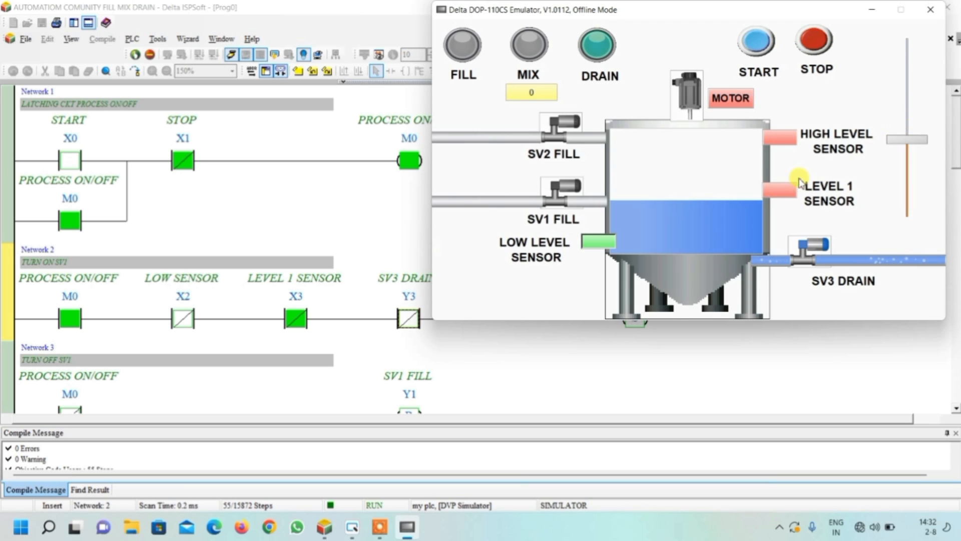
Lower the tank level to empty and deactivate the low level sensor to end the drain cycle
scroll(338, 272, "down", 12)
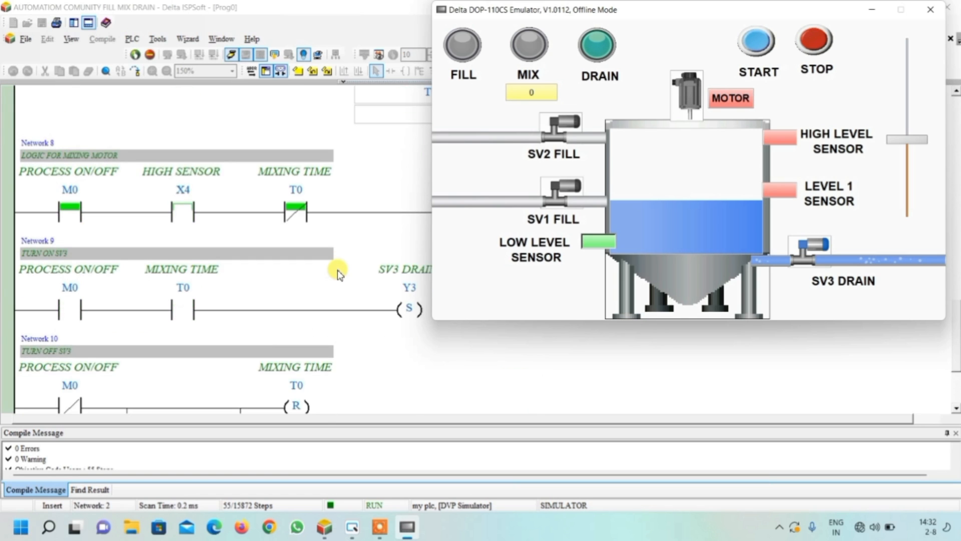
scroll(338, 269, "down", 3)
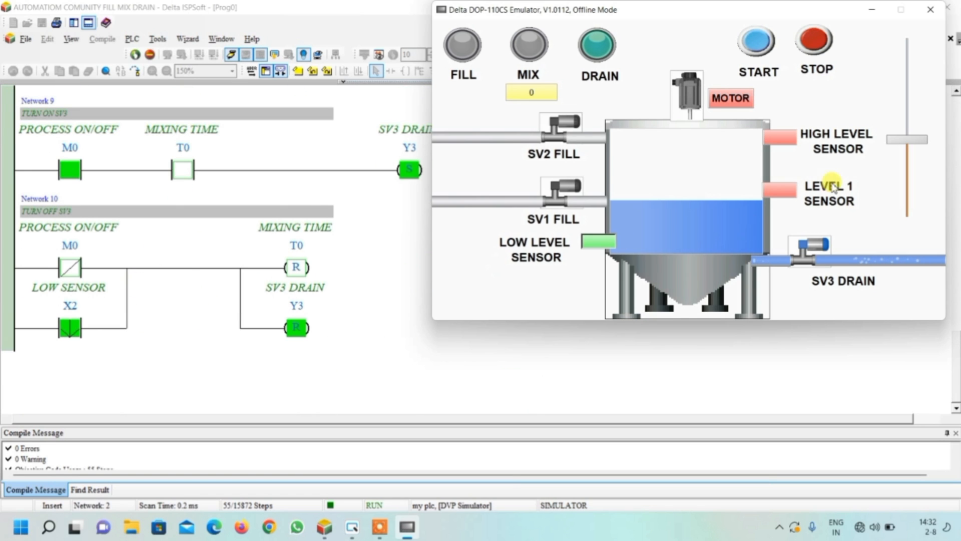
left_click_drag(899, 142, 869, 220)
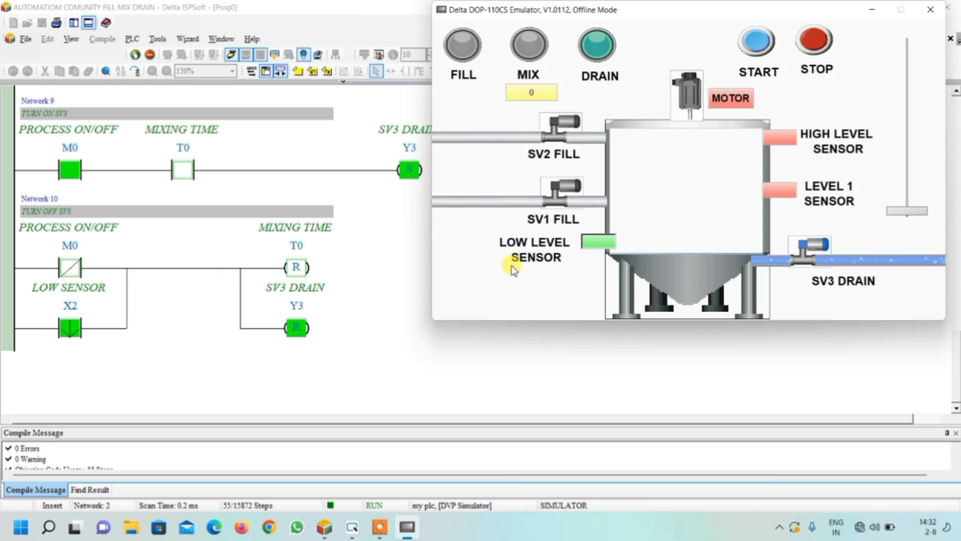
left_click(597, 248)
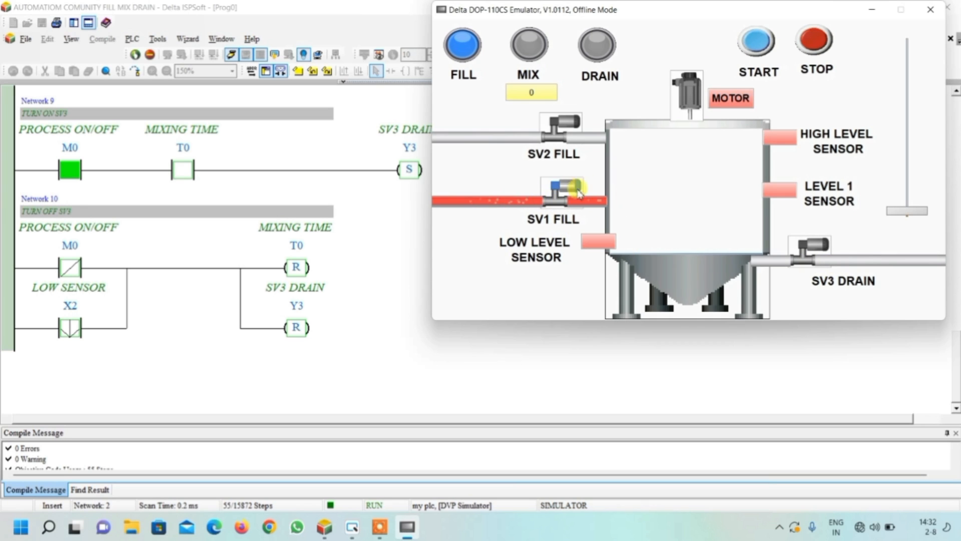
Raise the tank level to full and activate the low level, level 1 and high level sensors
left_click_drag(905, 208, 907, 46)
left_click(778, 188)
left_click(777, 139)
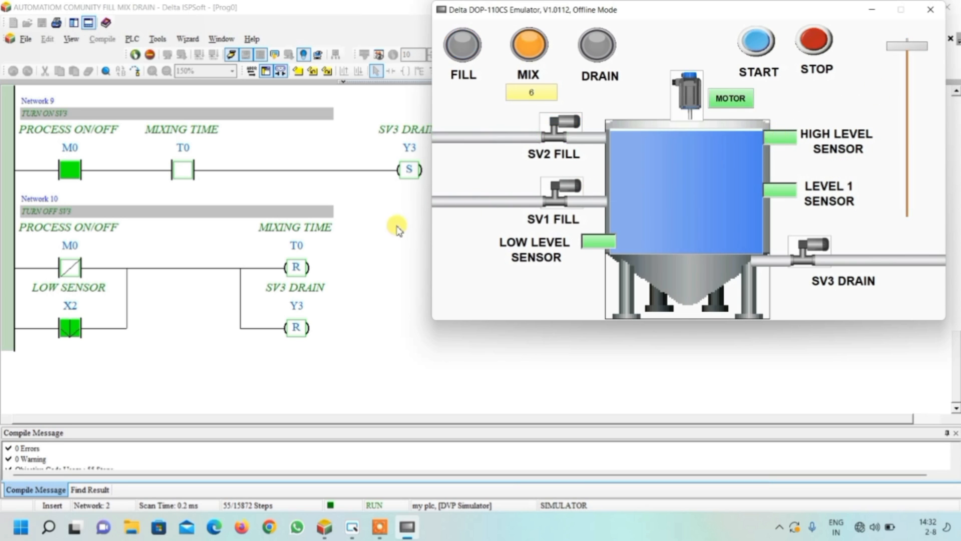
Once mixing has finished, lower the tank level to empty and deactivate the high level, level 1 and low level sensors
scroll(396, 226, "up", 6)
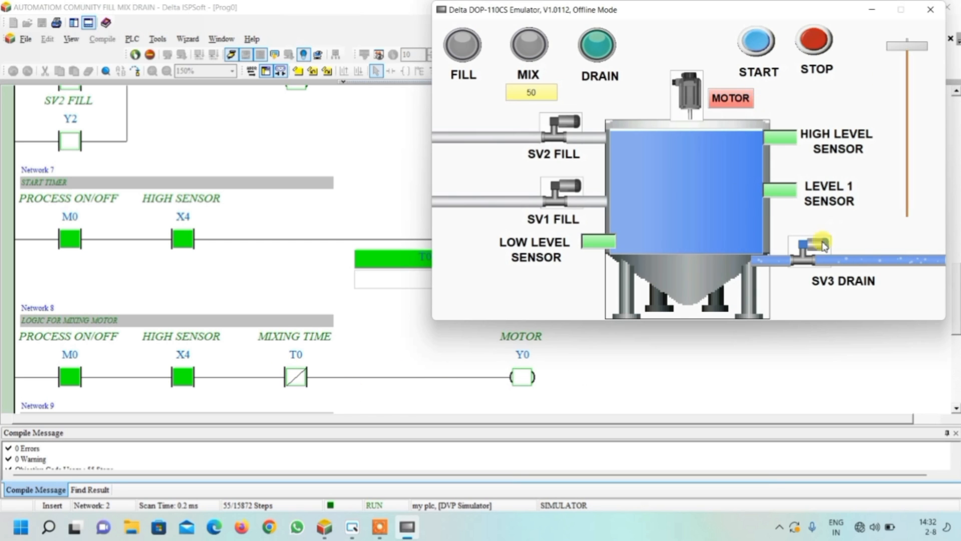
left_click_drag(915, 54, 907, 213)
left_click(789, 138)
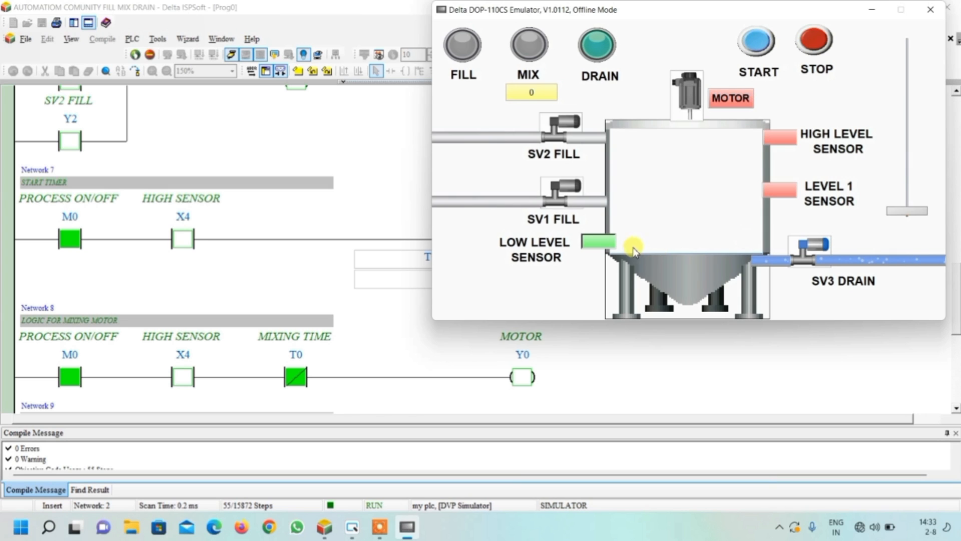
left_click(597, 241)
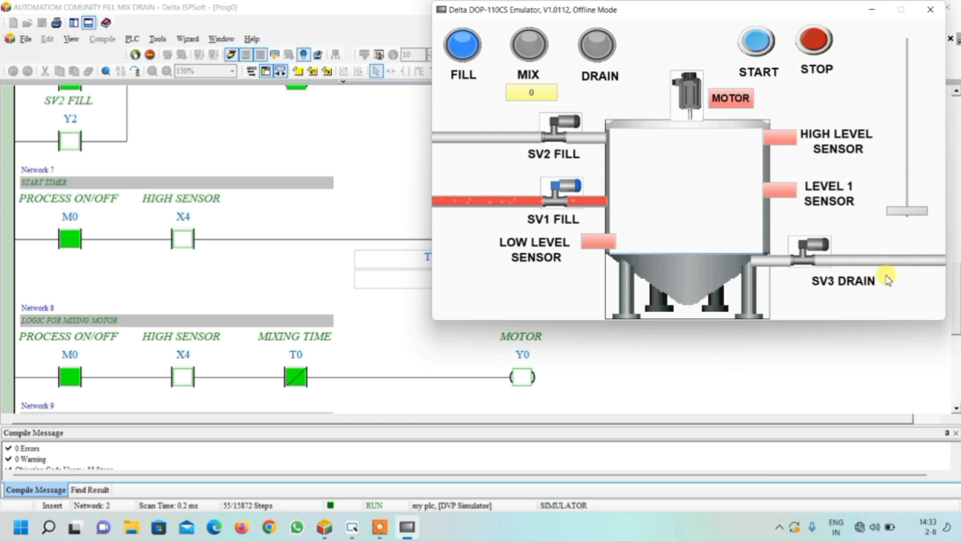
Stop the process on the tank screen and minimize the emulator and ladder program windows
left_click(814, 41)
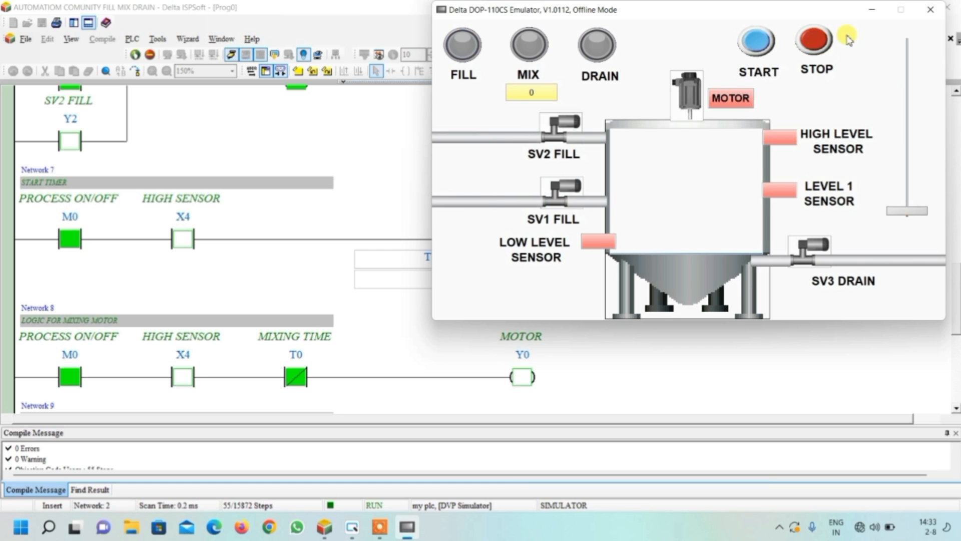
left_click(871, 15)
left_click(898, 8)
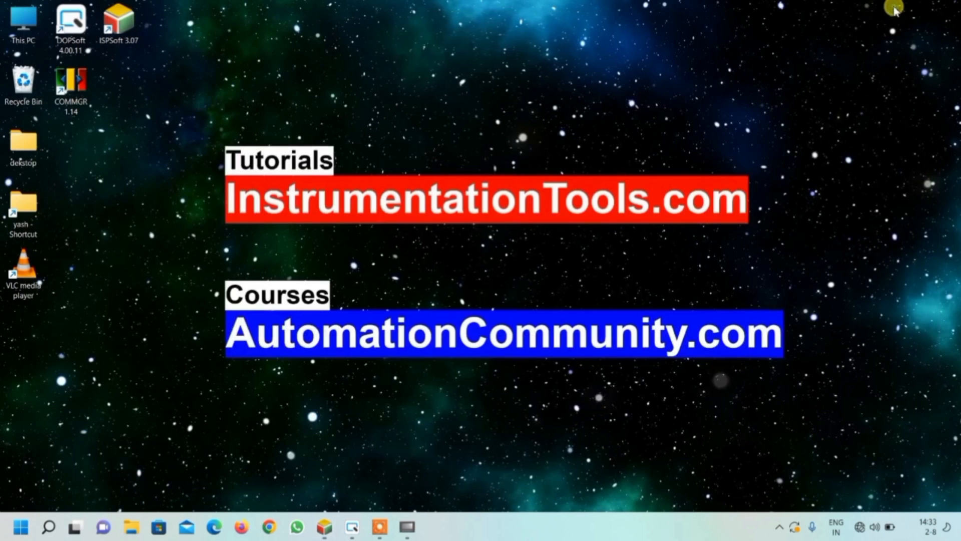